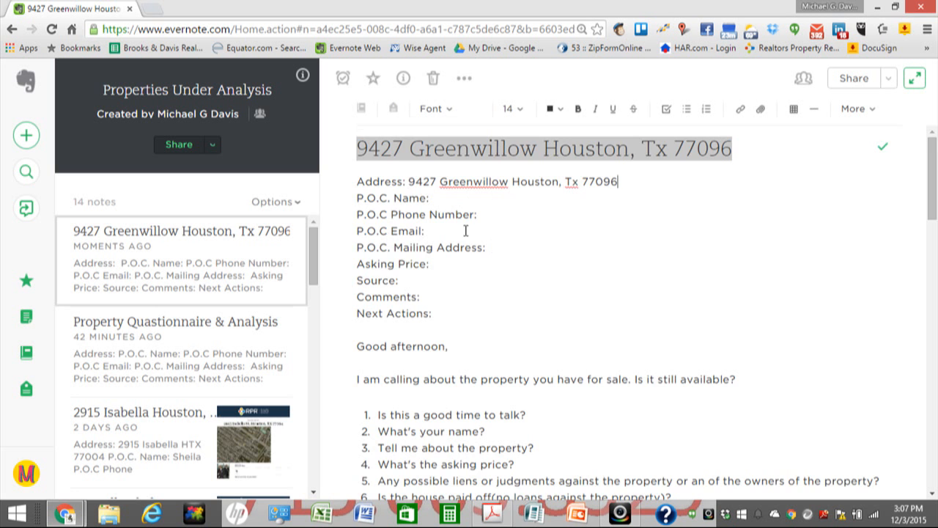
pyautogui.scroll(1, 473, 236)
pyautogui.scroll(-2, 540, 234)
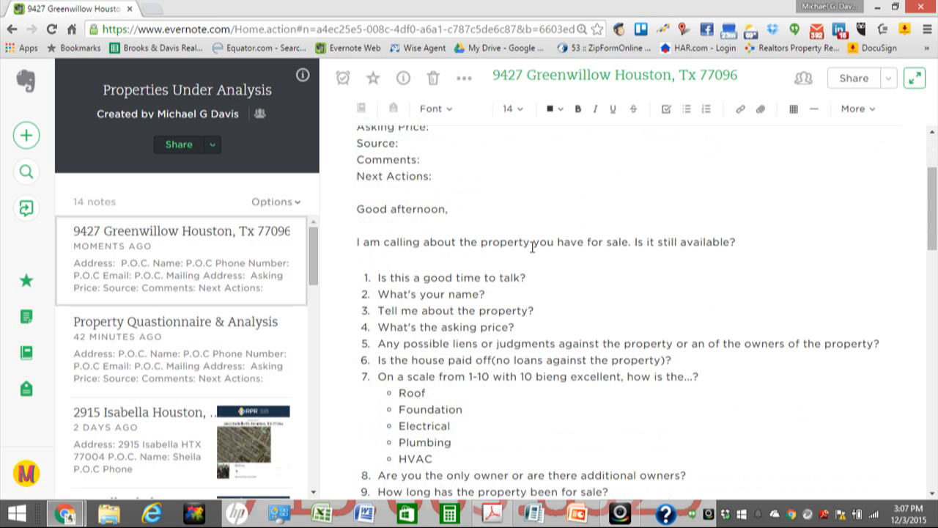
pyautogui.scroll(-2, 532, 247)
pyautogui.scroll(2, 532, 247)
pyautogui.scroll(-2, 532, 247)
pyautogui.scroll(-3, 532, 247)
pyautogui.scroll(-1, 532, 247)
pyautogui.scroll(4, 532, 247)
pyautogui.scroll(1, 532, 245)
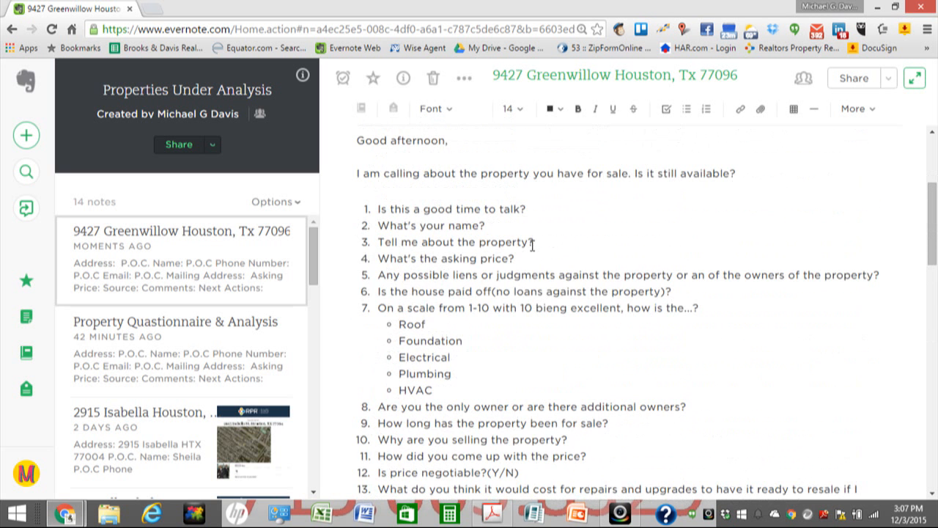
pyautogui.scroll(-6, 531, 235)
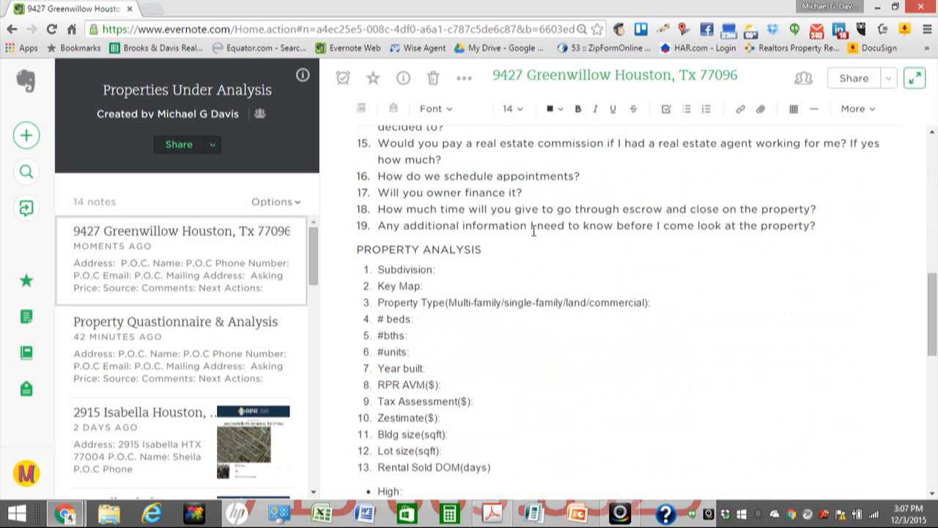
pyautogui.scroll(5, 534, 230)
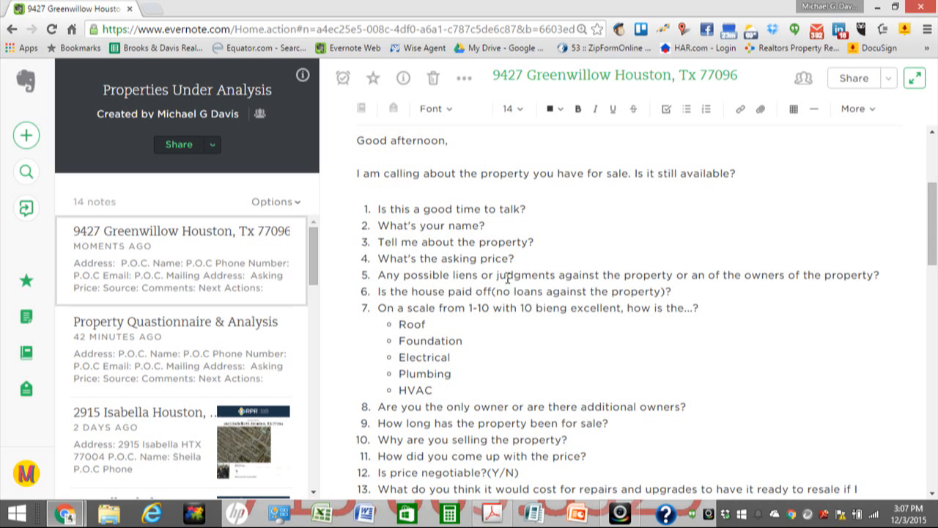
# Step: Scroll to the Property Analysis checklist and dock the RPR page as a tab beside Evernote
pyautogui.scroll(-1, 505, 274)
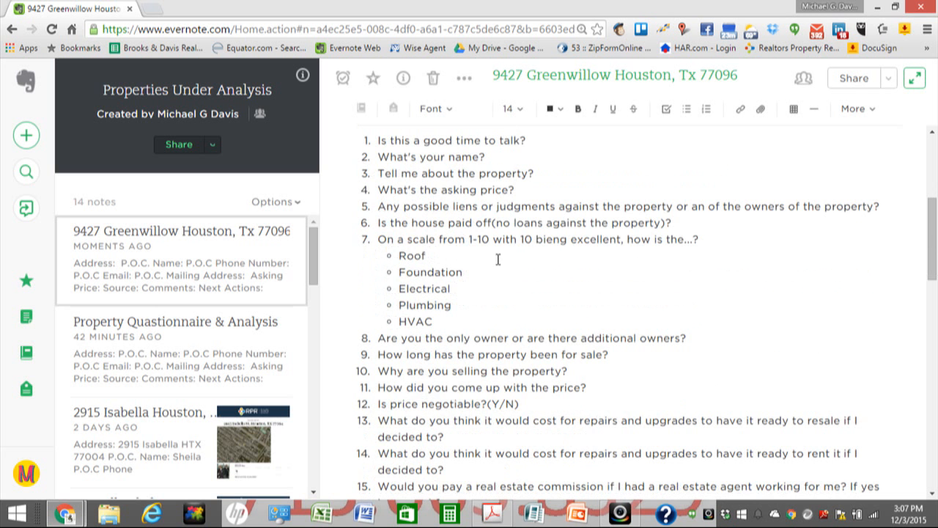
pyautogui.scroll(-2, 497, 260)
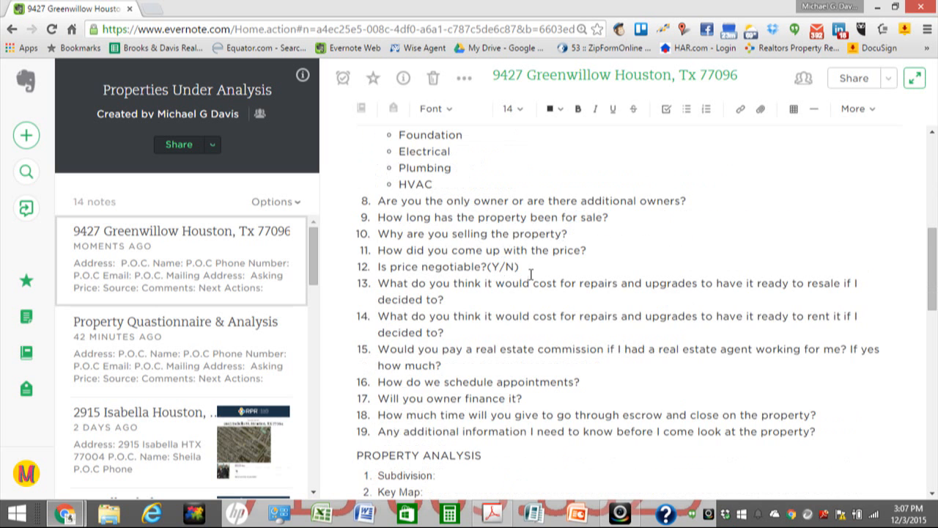
pyautogui.scroll(-1, 530, 272)
pyautogui.scroll(-3, 476, 279)
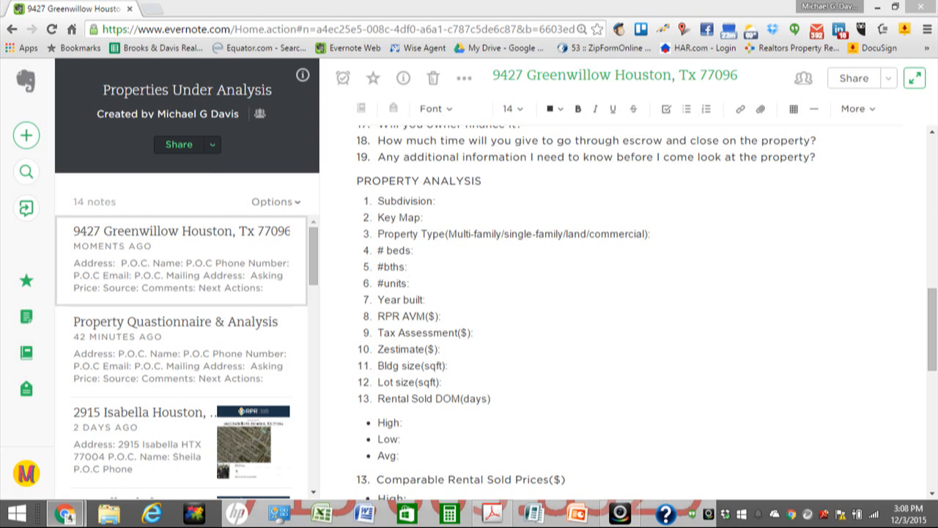
pyautogui.moveTo(632, 165); pyautogui.dragTo(225, 15)
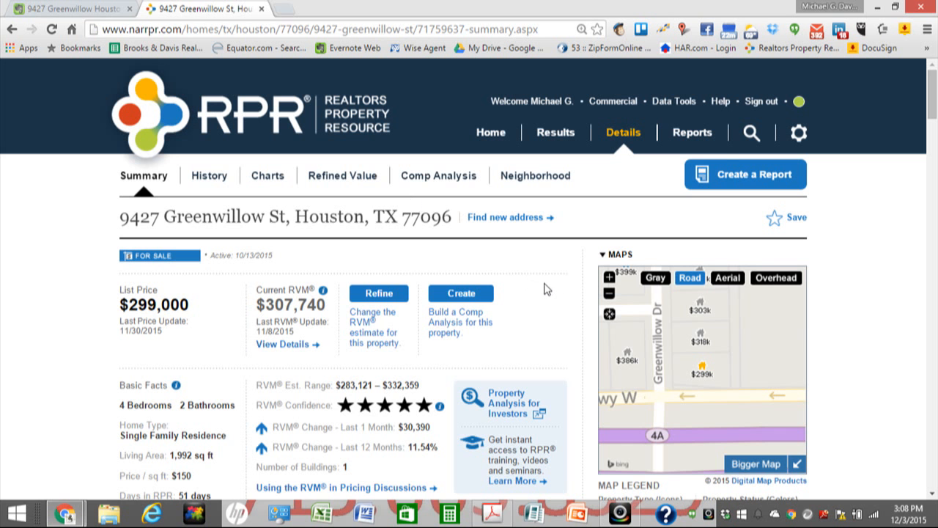
pyautogui.click(751, 132)
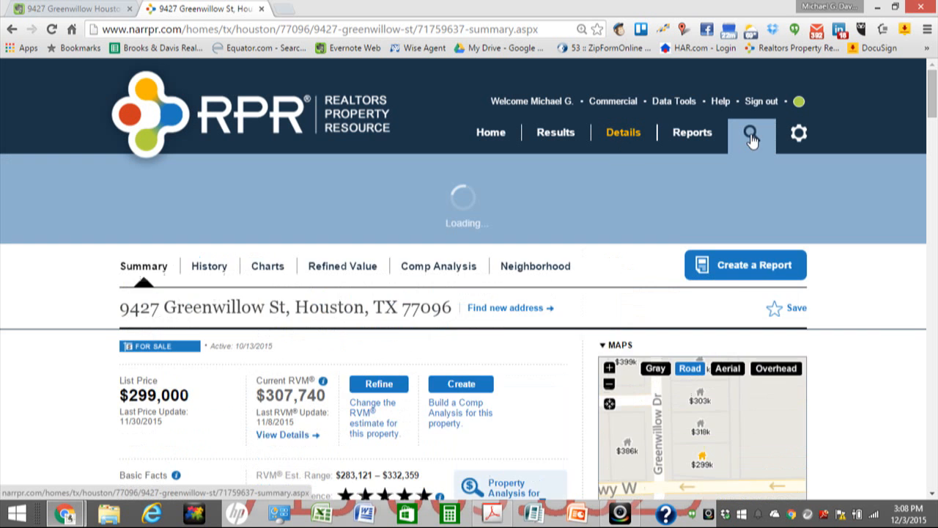
pyautogui.moveTo(452, 338); pyautogui.dragTo(105, 343)
pyautogui.hotkey('ctrl', 'c')
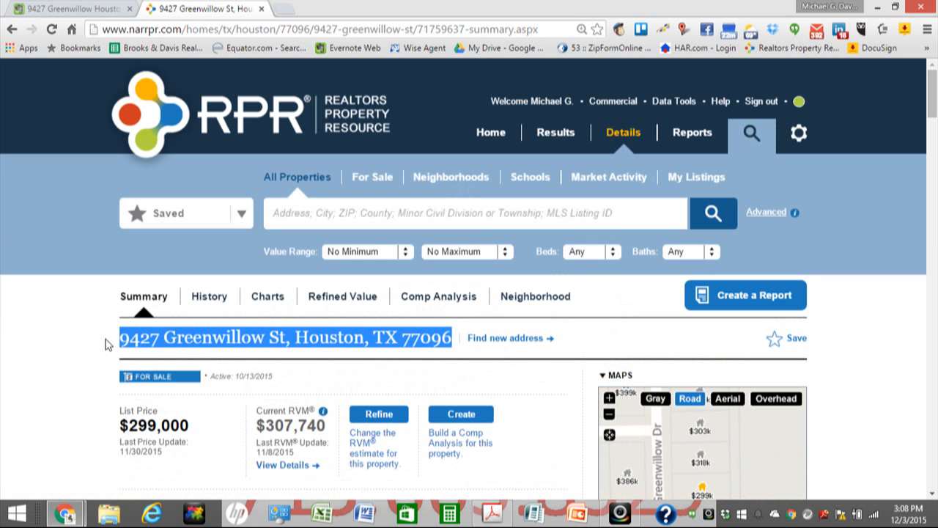
pyautogui.click(339, 215)
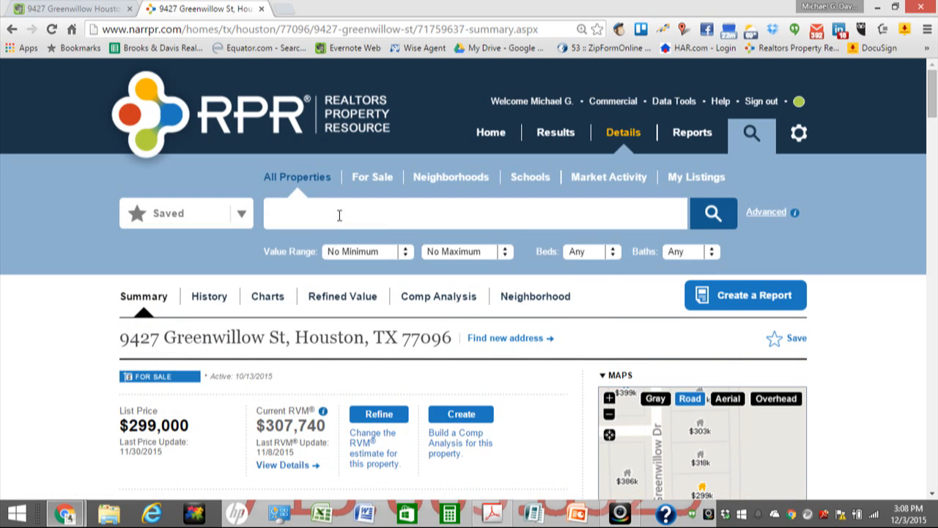
pyautogui.hotkey('ctrl', 'v')
pyautogui.click(712, 214)
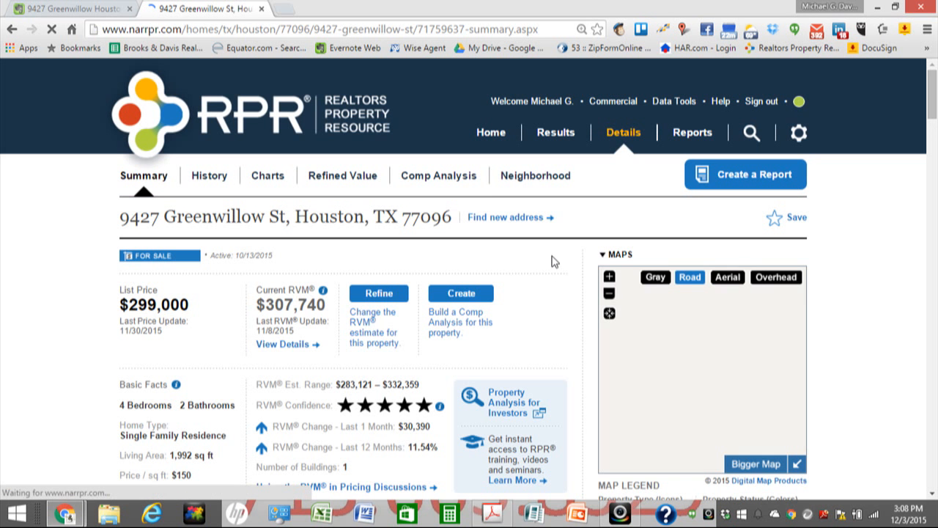
pyautogui.moveTo(934, 93)
pyautogui.mouseDown()
pyautogui.moveTo(935, 124)
pyautogui.moveTo(936, 108)
pyautogui.mouseUp()
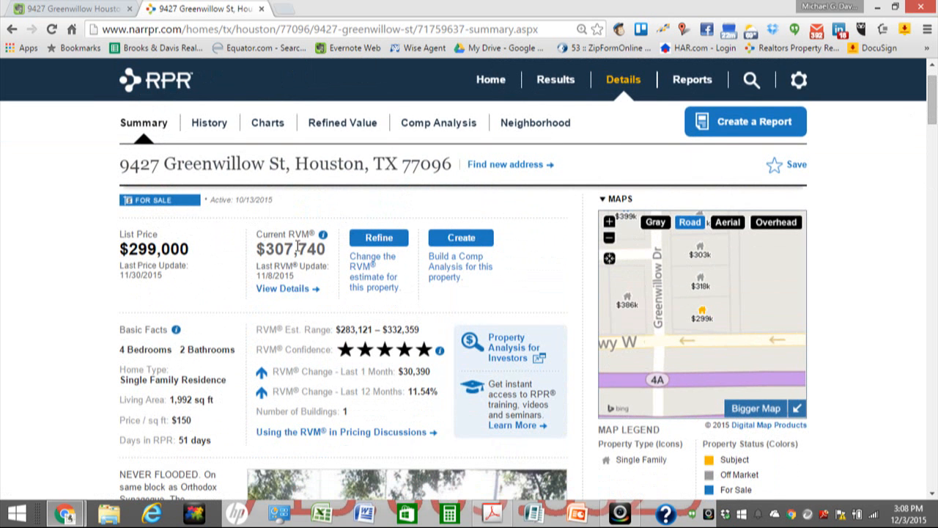
pyautogui.click(93, 11)
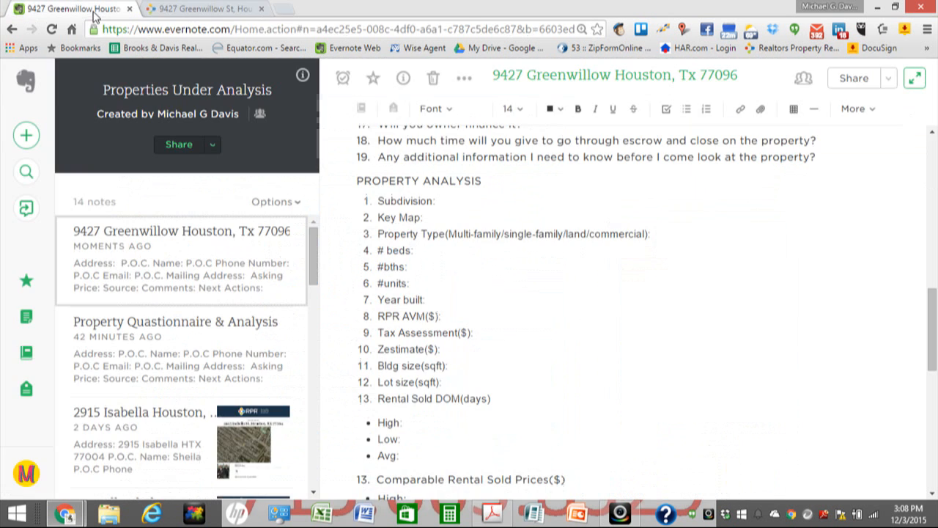
# Step: Split RPR into its own window on the right and size the Evernote window on the left
pyautogui.click(895, 7)
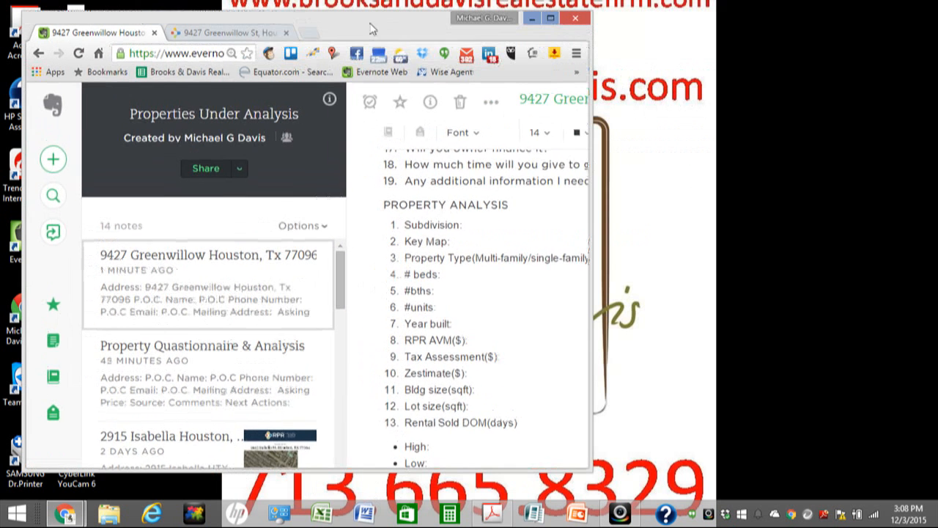
pyautogui.moveTo(270, 34); pyautogui.dragTo(645, 46)
pyautogui.moveTo(416, 36); pyautogui.dragTo(389, 31)
pyautogui.moveTo(563, 85); pyautogui.dragTo(445, 81)
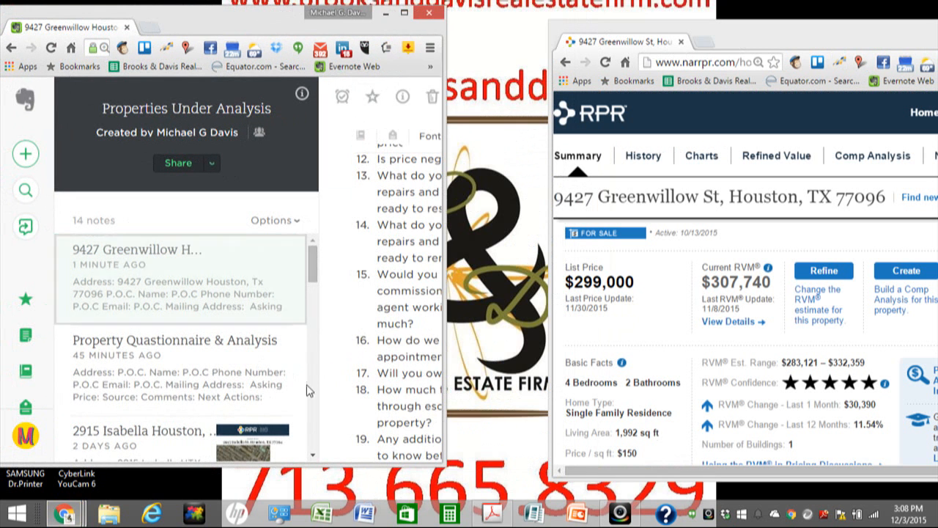
pyautogui.moveTo(335, 465); pyautogui.dragTo(335, 499)
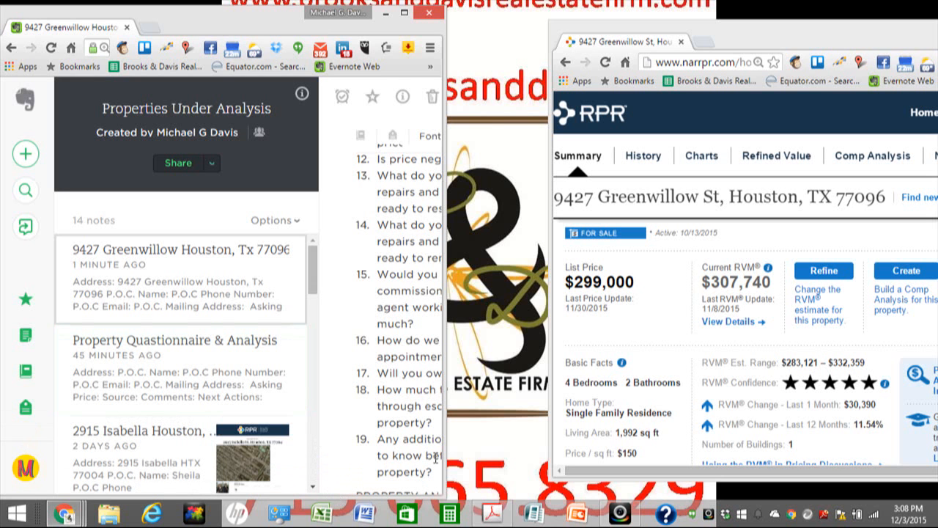
pyautogui.moveTo(448, 444); pyautogui.dragTo(530, 443)
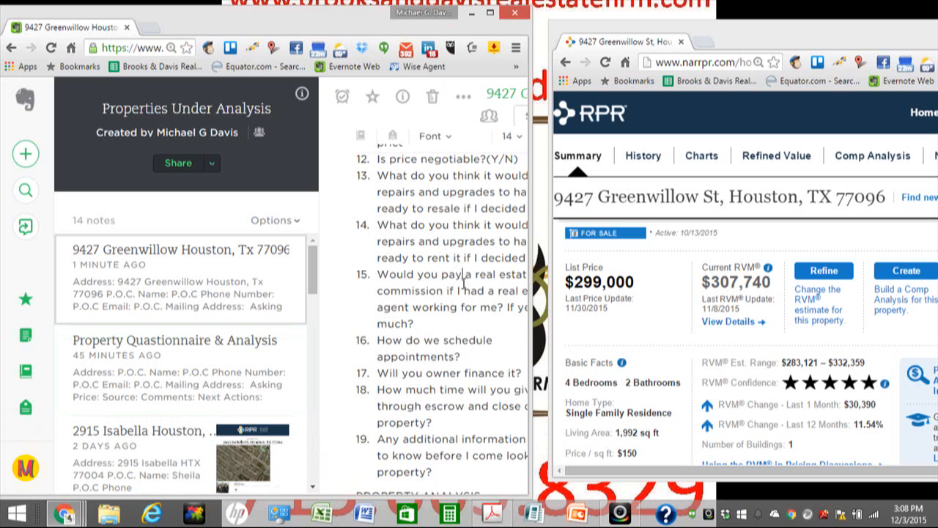
pyautogui.scroll(-15, 463, 281)
pyautogui.scroll(-6, 463, 294)
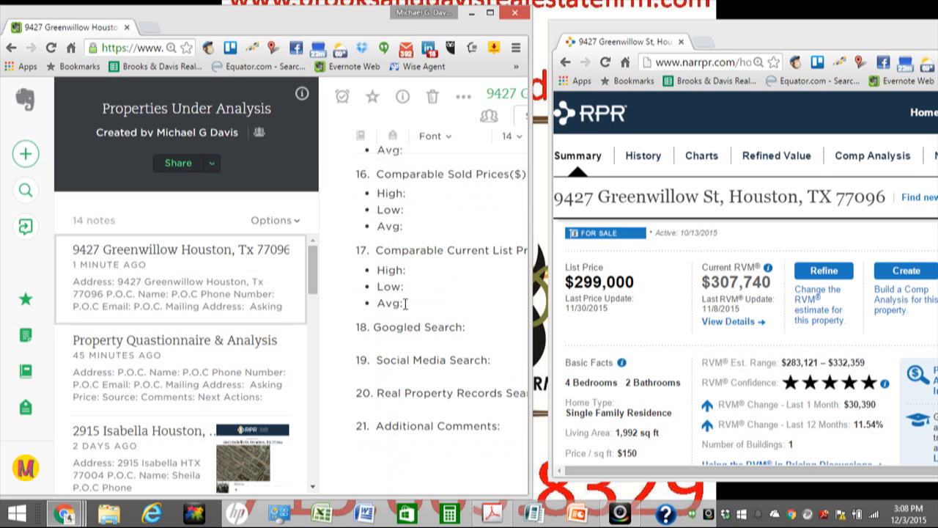
pyautogui.click(410, 214)
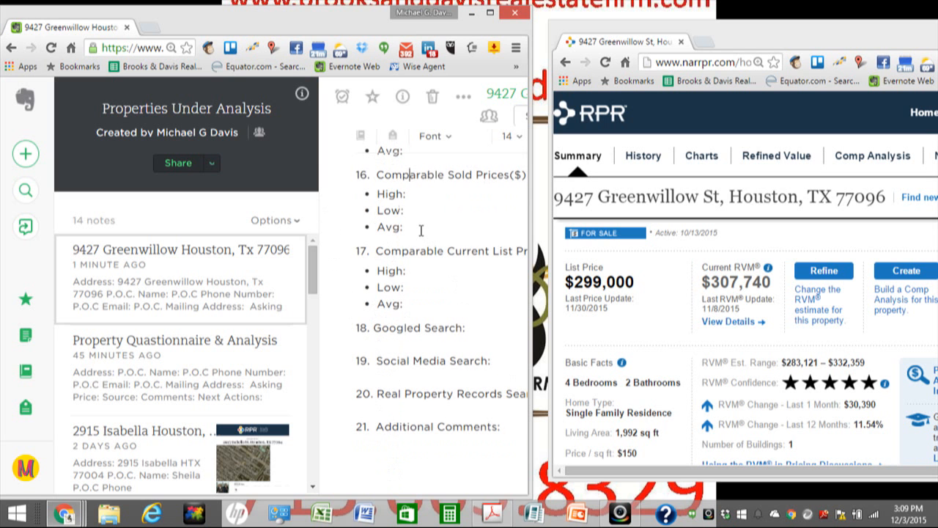
pyautogui.scroll(5, 421, 230)
pyautogui.scroll(4, 420, 230)
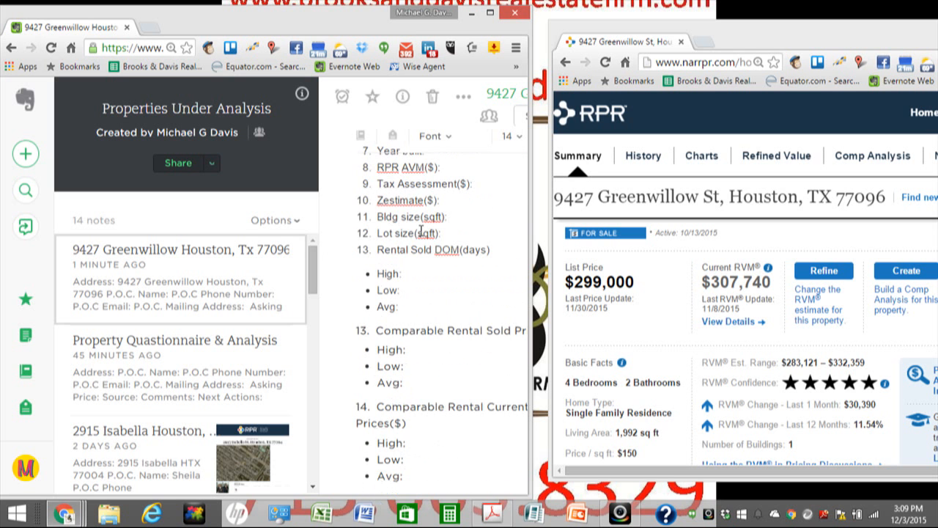
pyautogui.scroll(2, 421, 230)
pyautogui.scroll(3, 421, 230)
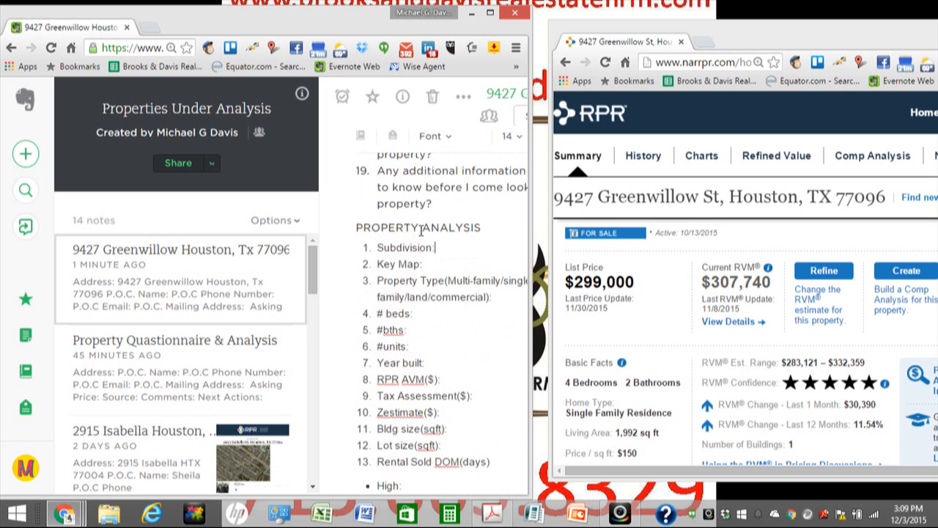
# Step: Scroll down the RPR property page to its Location Details
pyautogui.click(731, 125)
pyautogui.scroll(-1, 708, 335)
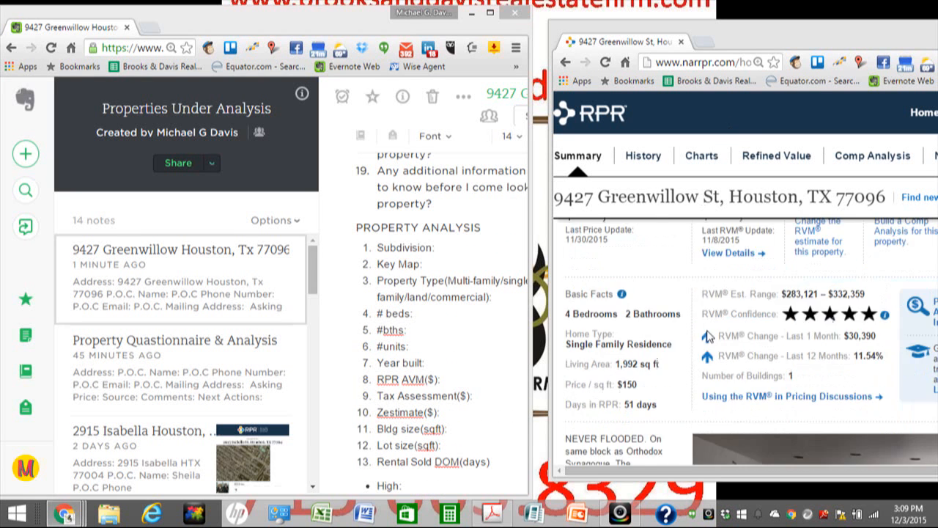
pyautogui.scroll(-5, 707, 333)
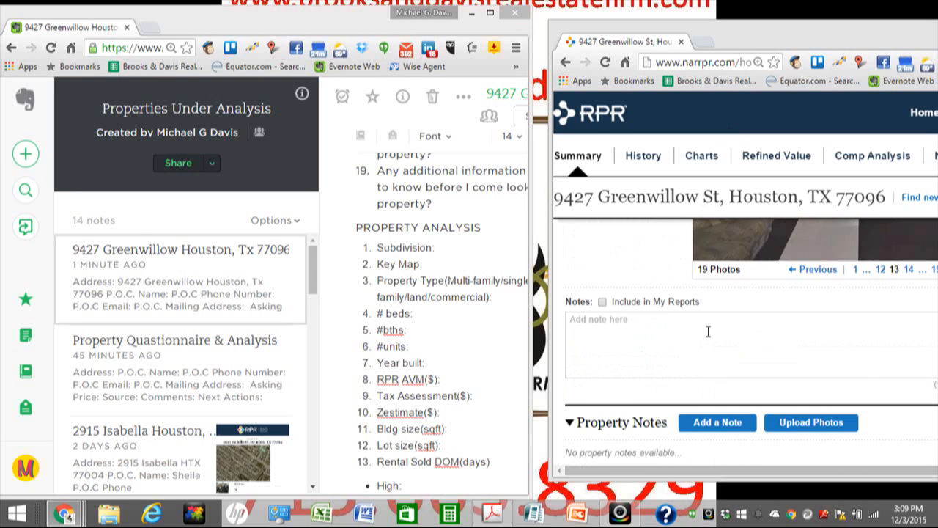
pyautogui.scroll(-5, 708, 331)
pyautogui.scroll(1, 708, 335)
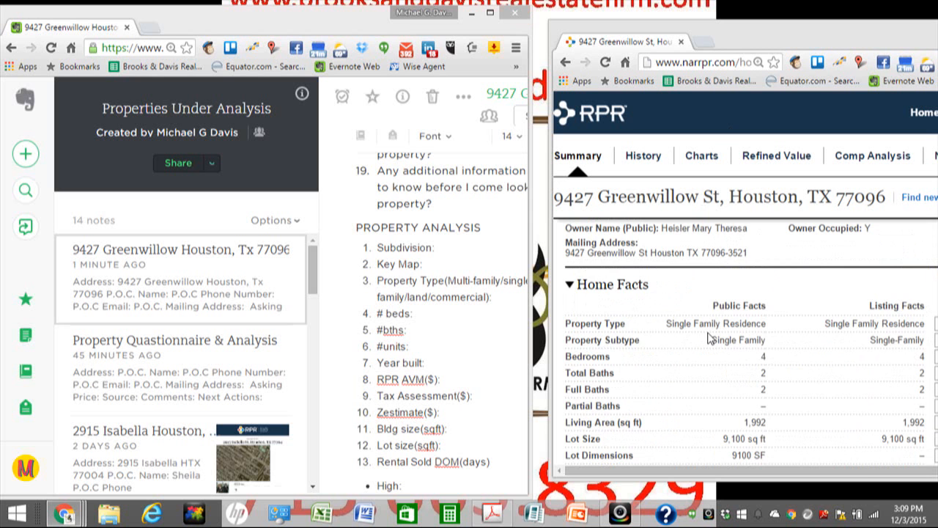
pyautogui.scroll(-2, 709, 338)
pyautogui.scroll(-3, 708, 338)
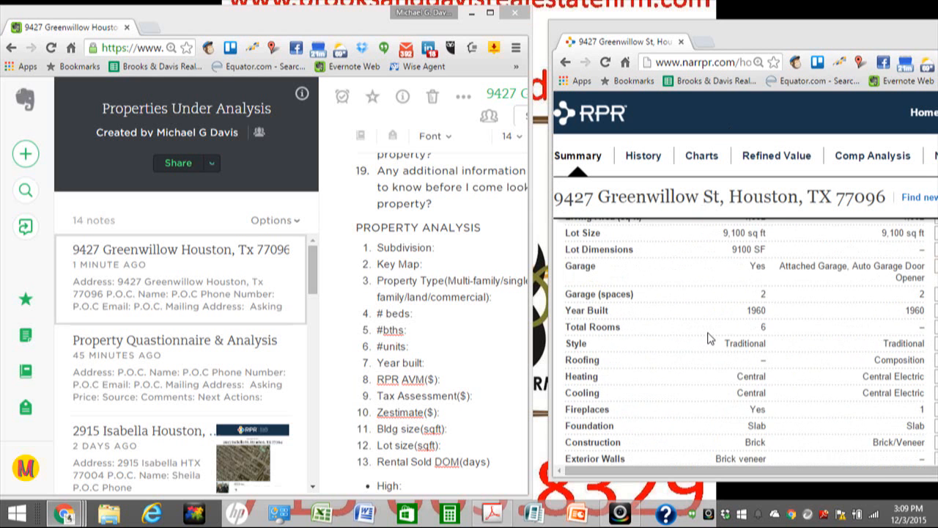
pyautogui.scroll(-6, 708, 338)
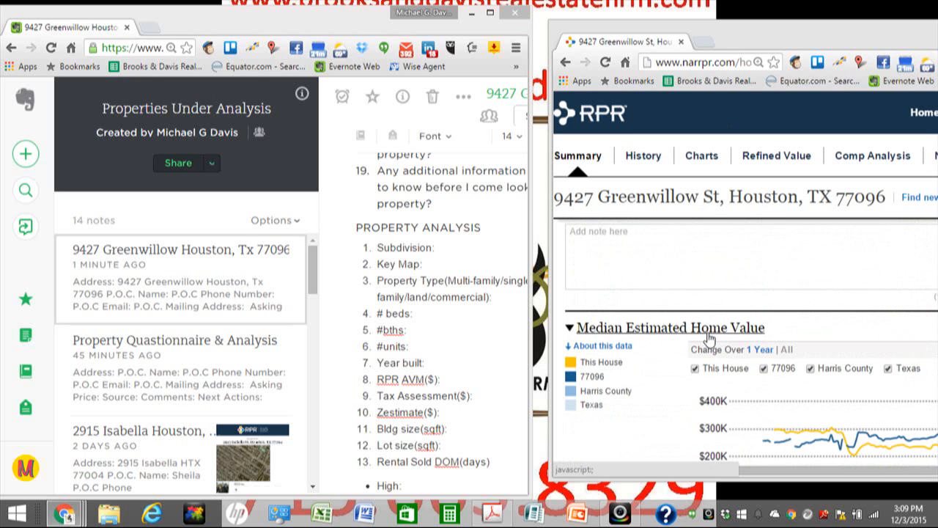
pyautogui.scroll(-3, 708, 338)
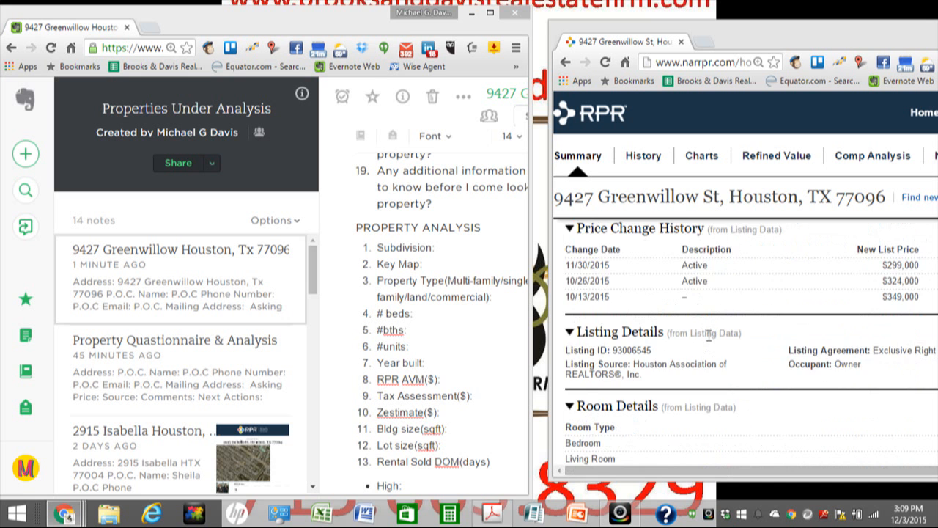
pyautogui.scroll(-3, 708, 338)
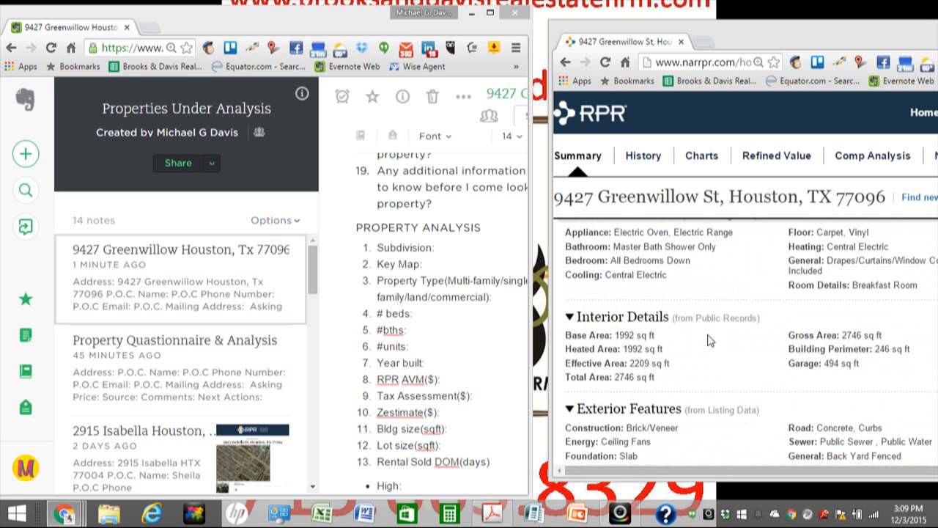
pyautogui.scroll(-4, 708, 339)
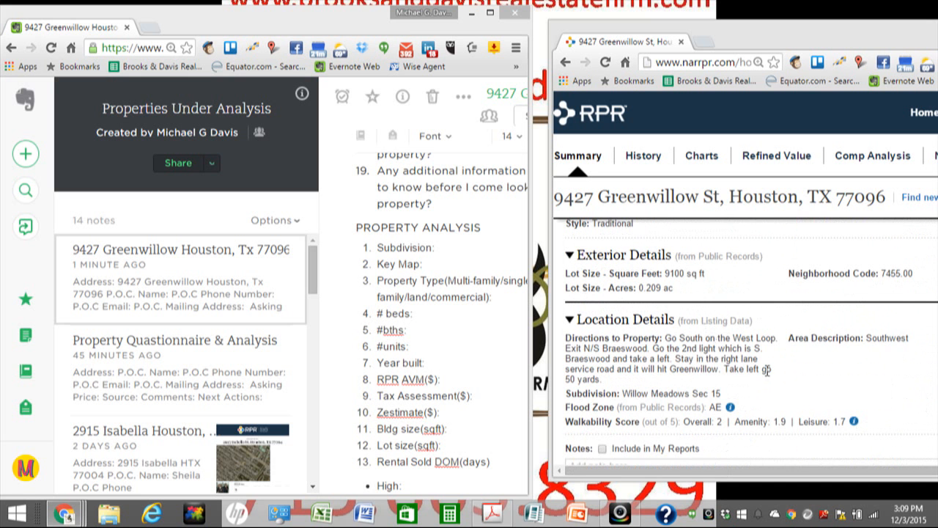
pyautogui.scroll(-1, 762, 384)
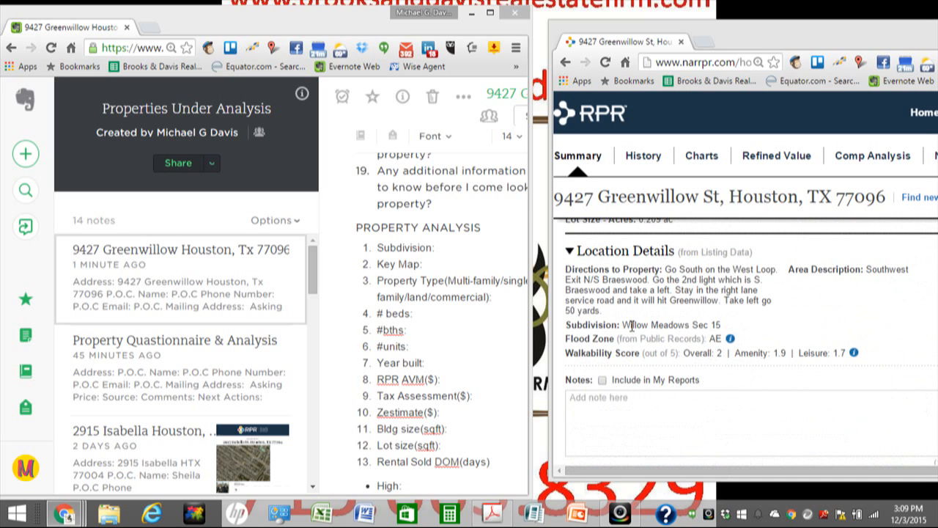
# Step: Copy 'Willow Meadows Sec 15' from RPR and paste it after Subdivision: in the note
pyautogui.moveTo(622, 325); pyautogui.dragTo(729, 323)
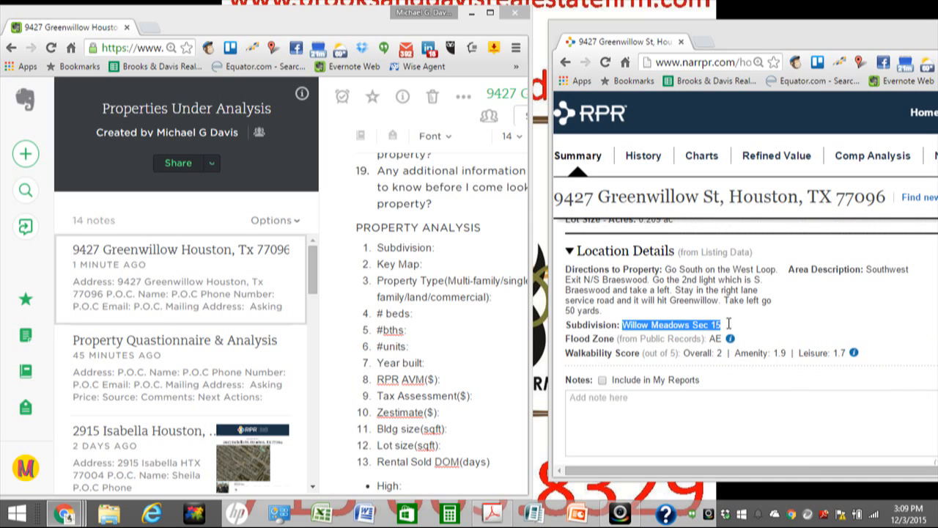
pyautogui.rightClick(707, 325)
pyautogui.click(716, 333)
pyautogui.click(452, 246)
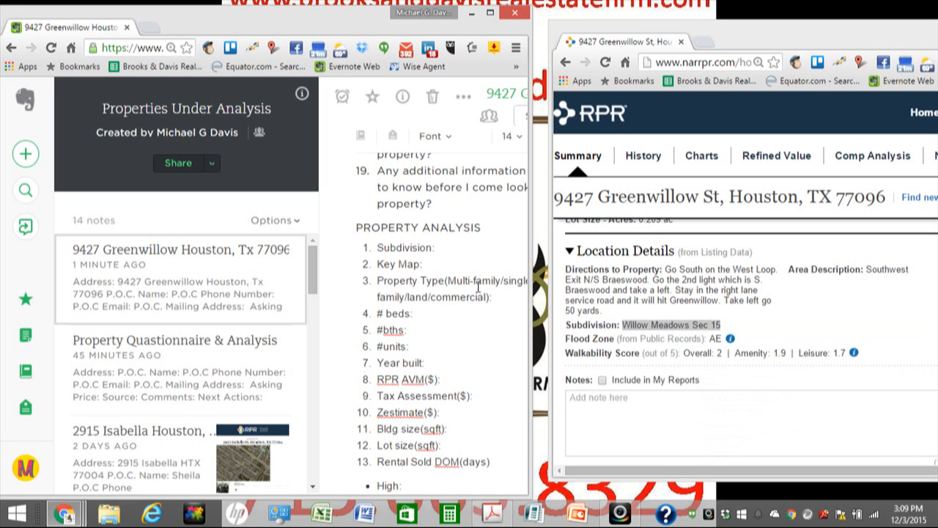
pyautogui.hotkey('ctrl', 'v')
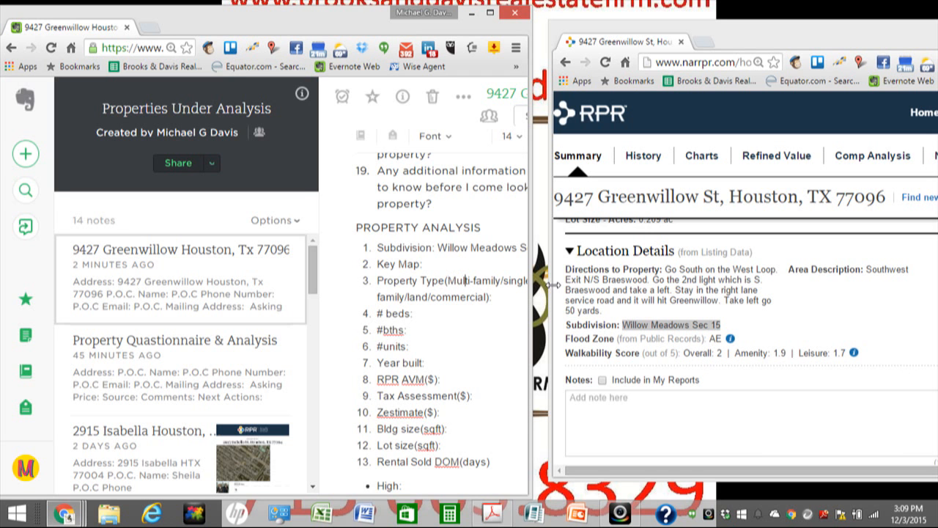
pyautogui.press('Right')
pyautogui.press('Right')
pyautogui.press('Right')
pyautogui.press('Right')
pyautogui.press('Right')
pyautogui.press('Right')
pyautogui.press('Right')
pyautogui.press('Right')
pyautogui.press('Right')
pyautogui.press('Right')
pyautogui.press('Right')
pyautogui.press('Right')
pyautogui.press('Right')
pyautogui.press('Right')
pyautogui.press('Right')
pyautogui.press('Right')
pyautogui.press('Right')
pyautogui.press('Right')
pyautogui.press('Right')
pyautogui.press('Right')
# Step: Enter property type S, then look up RPR's Home Facts
pyautogui.click(503, 298)
pyautogui.write('S')
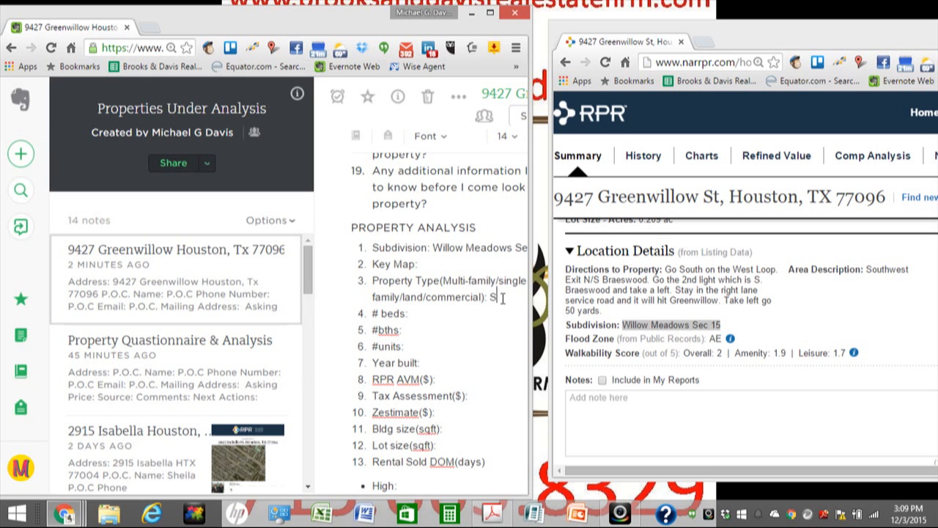
pyautogui.click(806, 313)
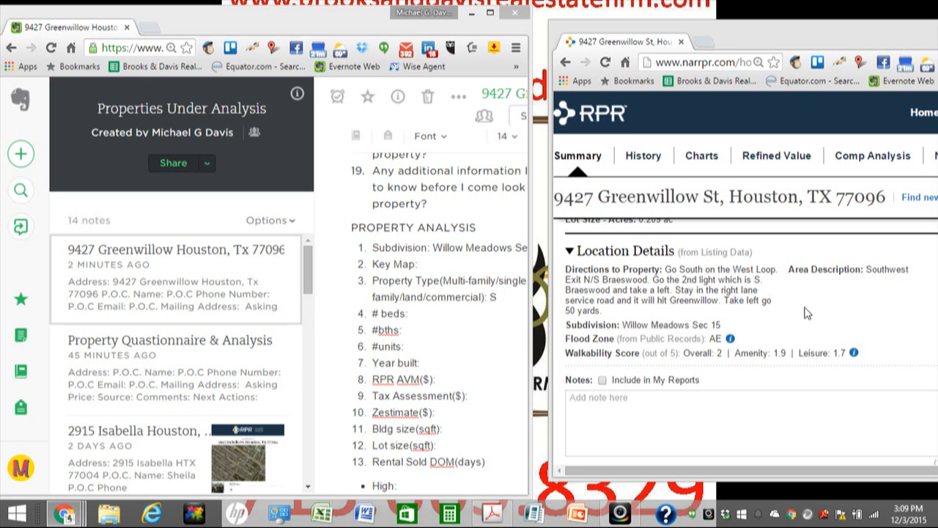
pyautogui.scroll(-5, 806, 313)
pyautogui.scroll(2, 807, 313)
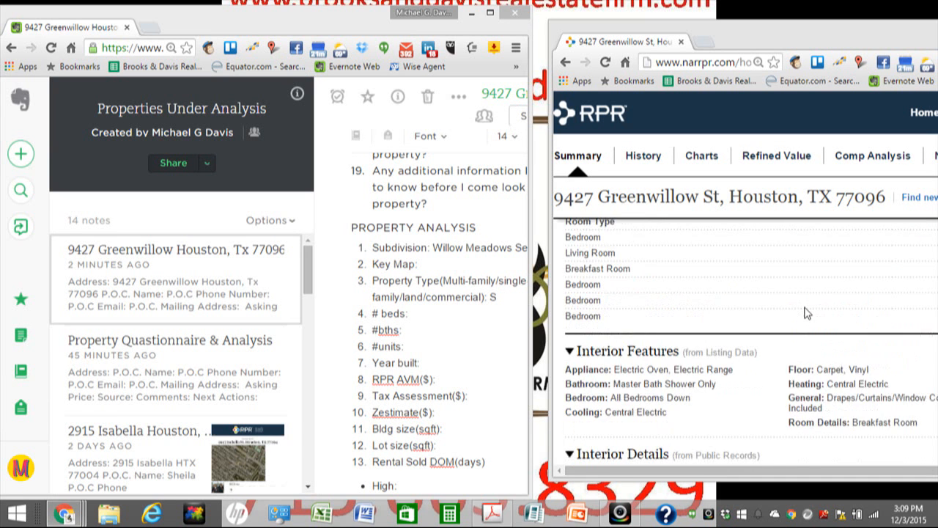
pyautogui.scroll(2, 805, 313)
pyautogui.scroll(-2, 806, 313)
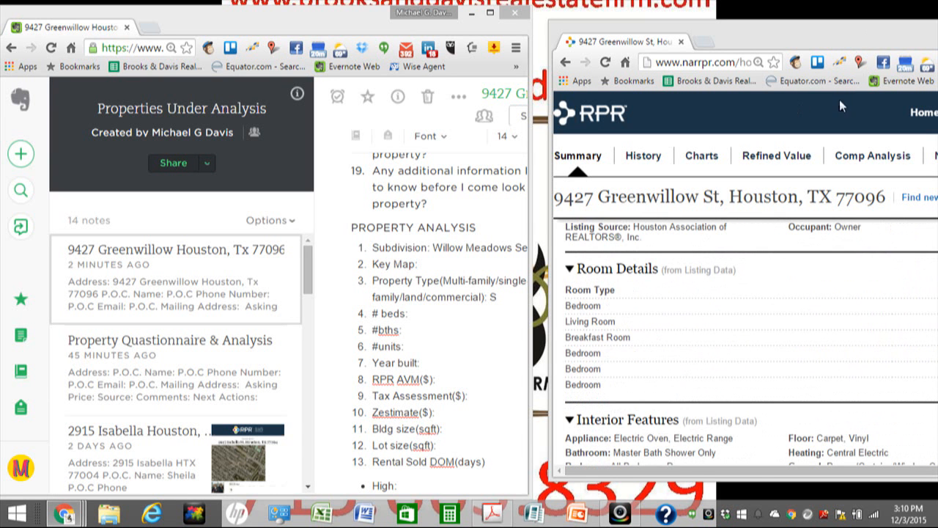
pyautogui.scroll(4, 757, 396)
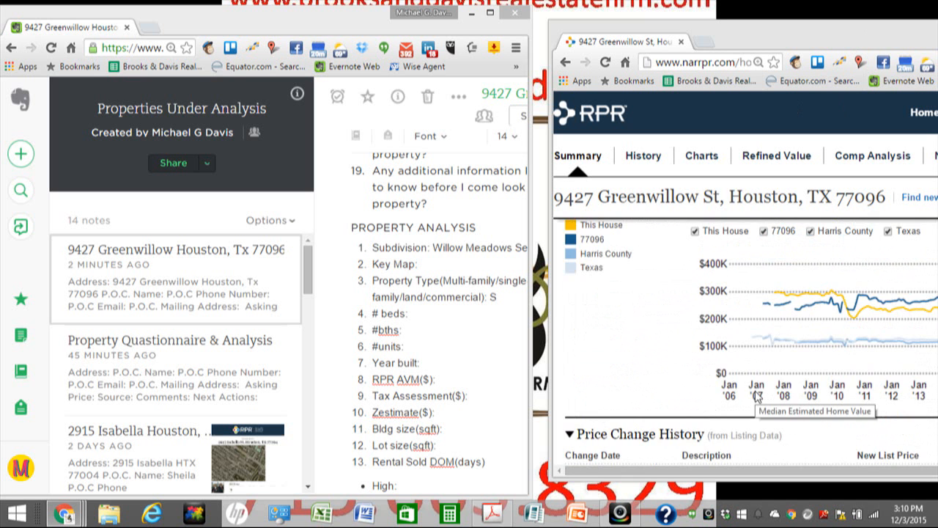
pyautogui.scroll(1, 757, 396)
pyautogui.scroll(-5, 757, 396)
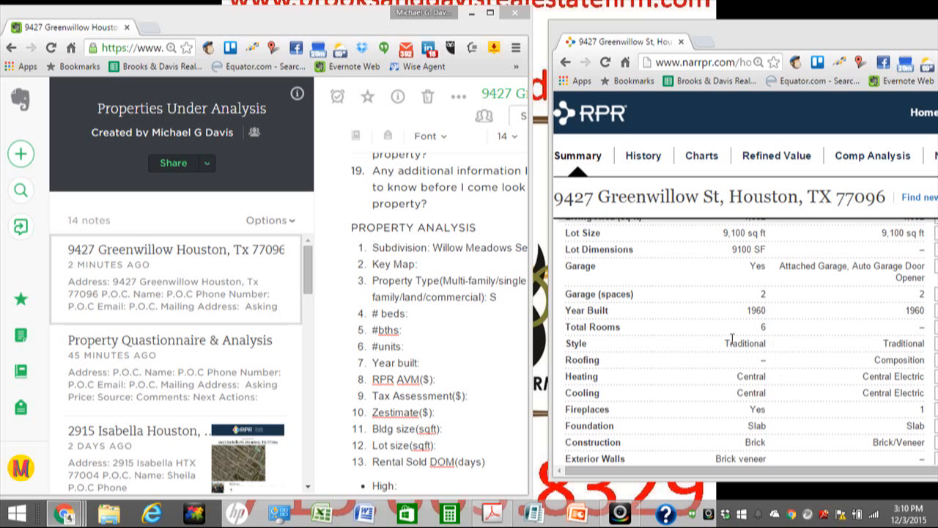
pyautogui.scroll(2, 758, 388)
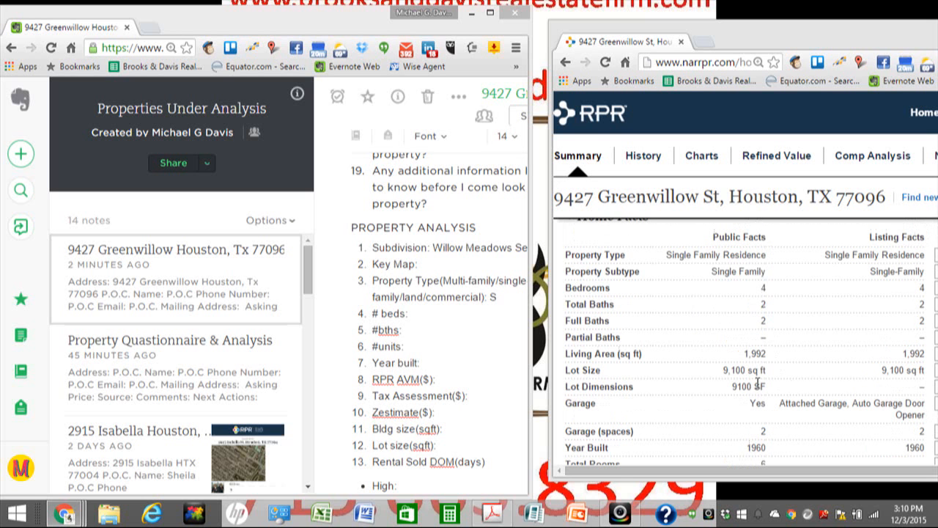
# Step: Fill in 4 beds, 2 baths, 1 unit and year built 1960
pyautogui.click(453, 319)
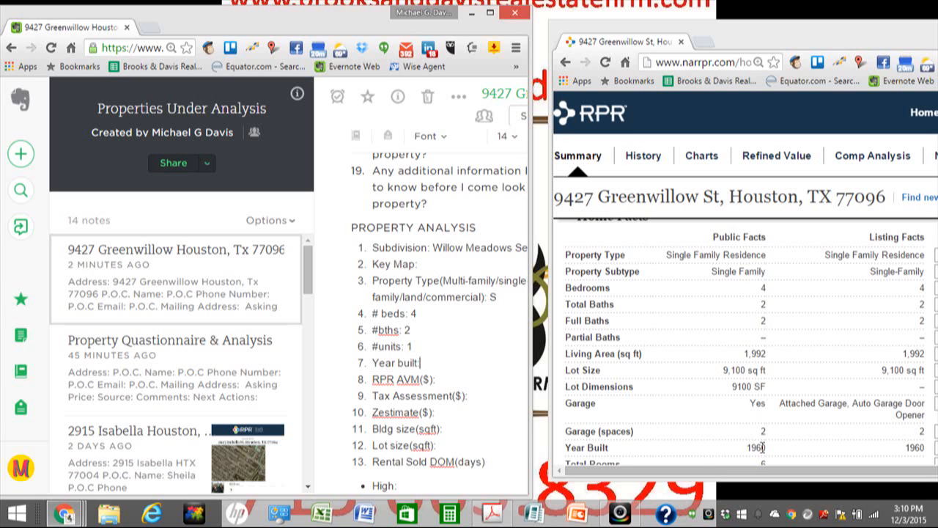
pyautogui.click(435, 365)
pyautogui.write('1960')
pyautogui.scroll(10, 669, 450)
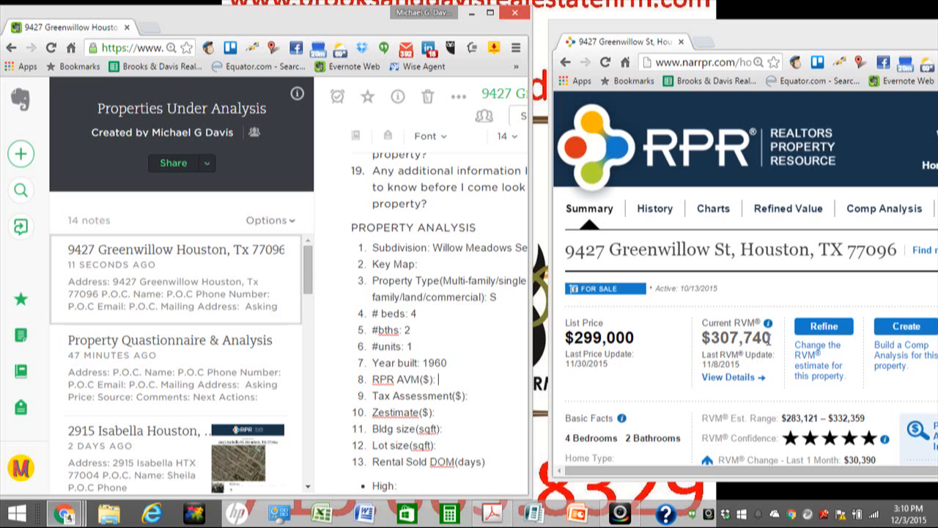
# Step: Record the RPR AVM as 307,740 in the note
pyautogui.click(456, 378)
pyautogui.write('307,740')
pyautogui.scroll(-5, 703, 348)
pyautogui.scroll(-10, 715, 335)
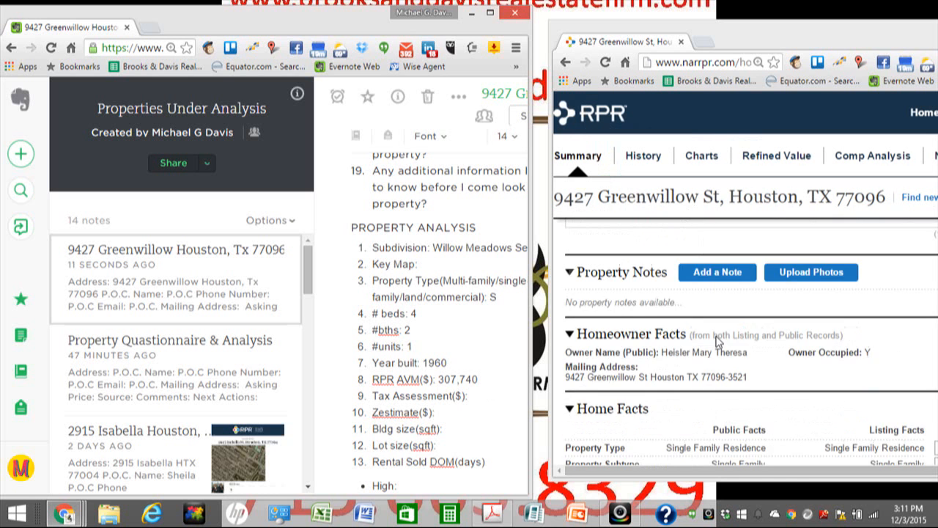
pyautogui.scroll(-5, 717, 341)
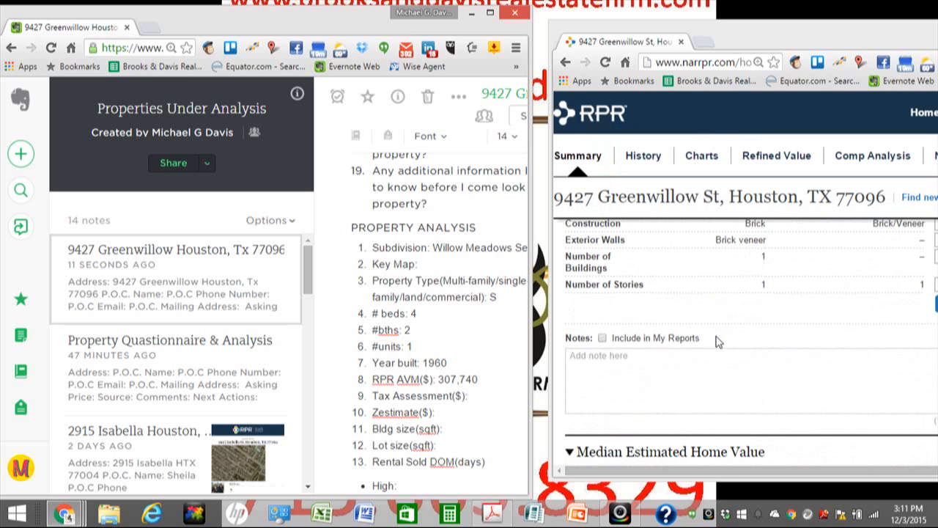
pyautogui.scroll(-6, 717, 340)
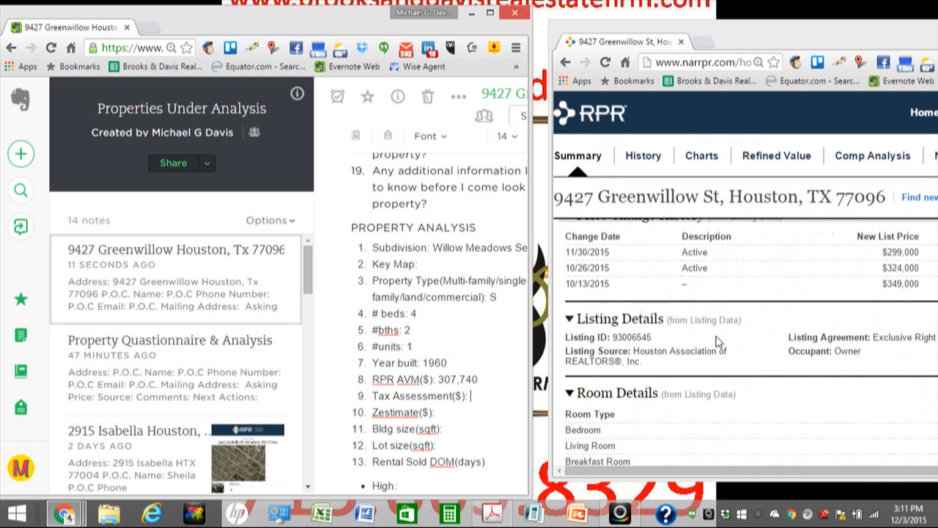
pyautogui.scroll(-1, 716, 340)
pyautogui.scroll(-1, 718, 342)
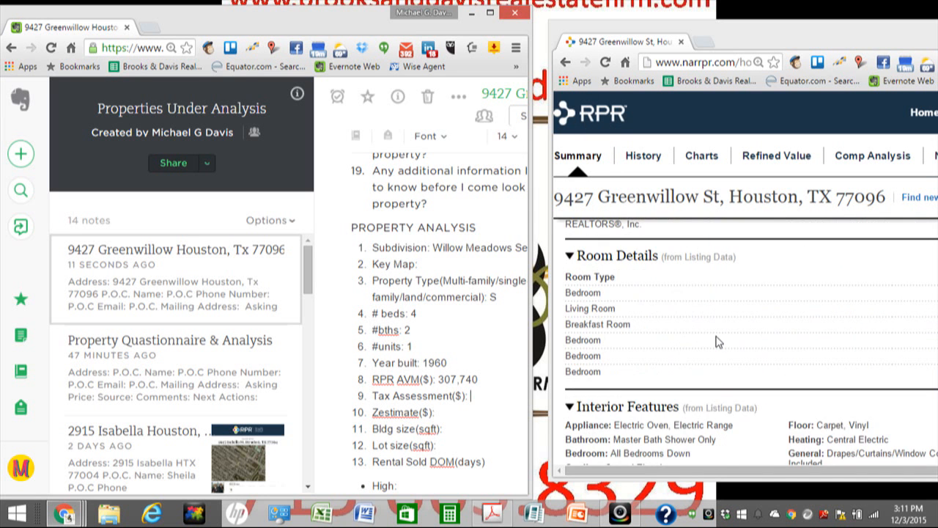
# Step: Record the 184,973 tax assessment from RPR's Tax Info and bring the Zillow listing into the left window
pyautogui.scroll(-4, 719, 342)
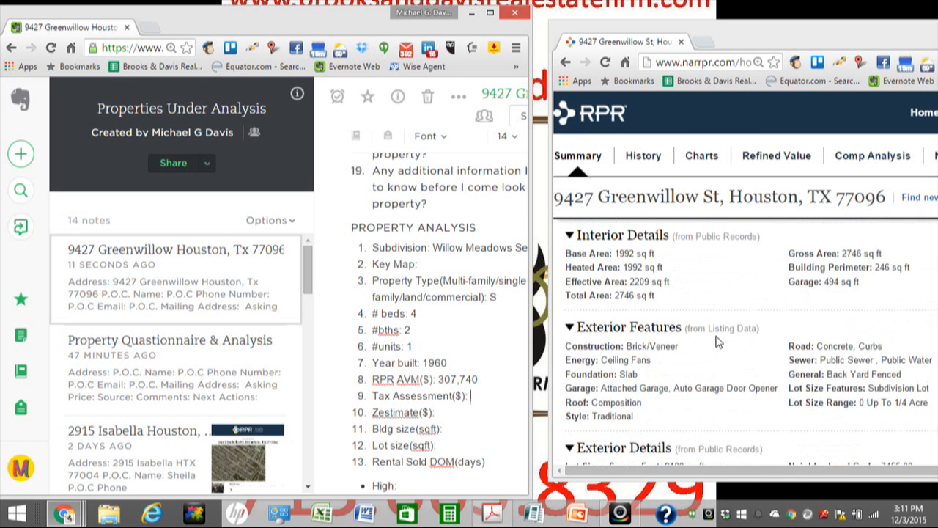
pyautogui.scroll(-3, 718, 342)
pyautogui.scroll(-5, 717, 348)
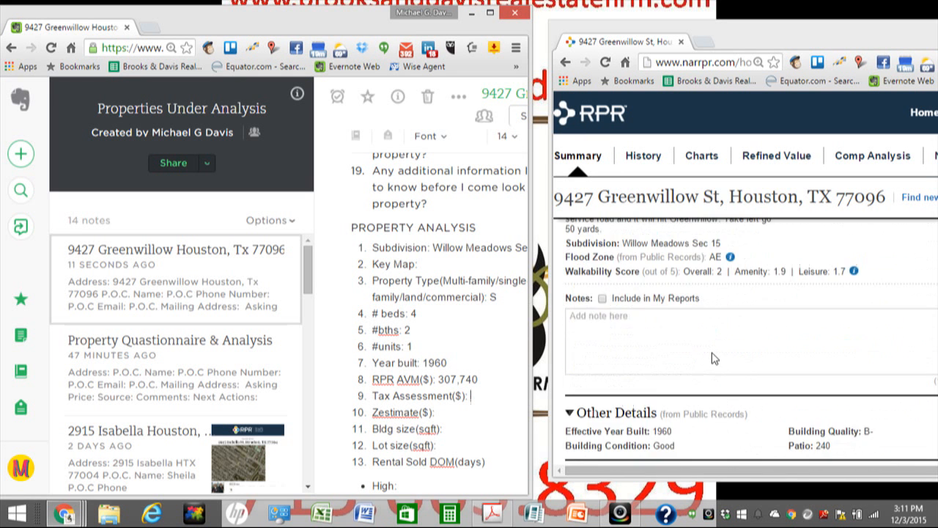
pyautogui.scroll(-6, 714, 358)
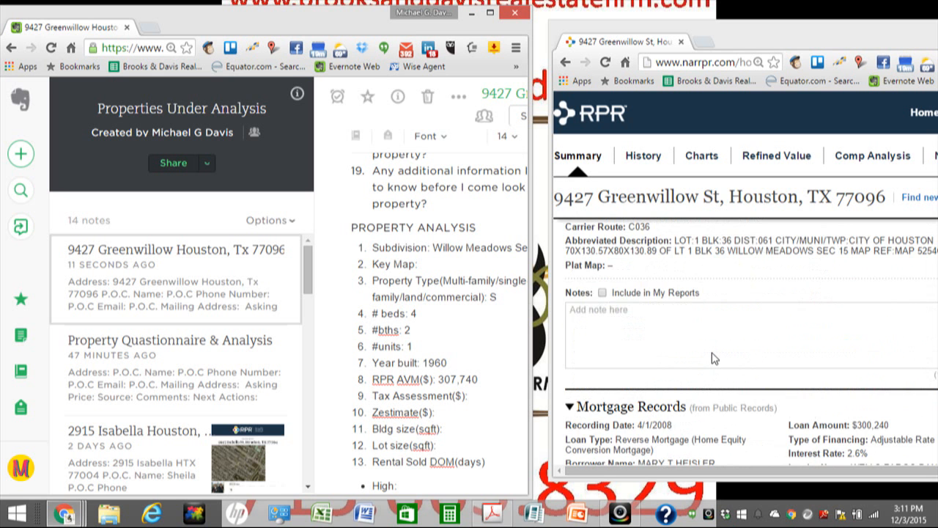
pyautogui.scroll(-2, 714, 357)
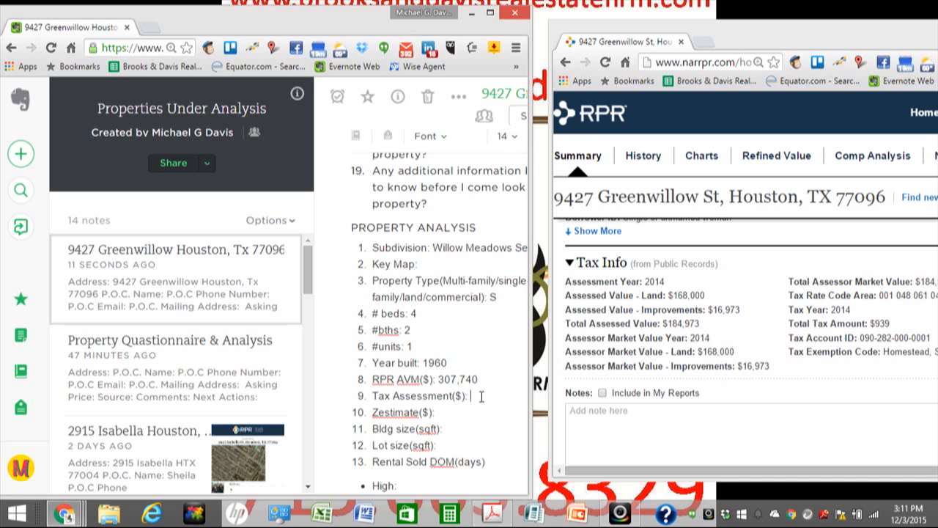
pyautogui.write('184,973')
pyautogui.click(455, 418)
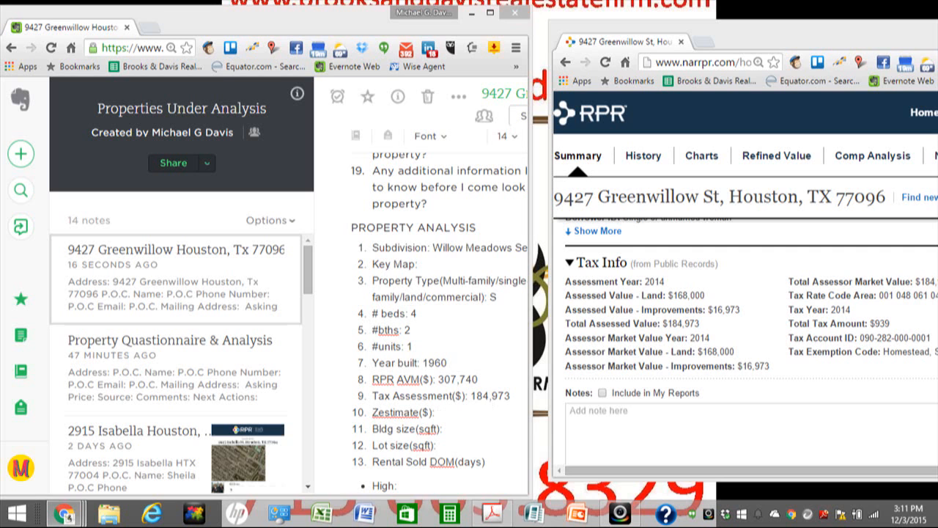
pyautogui.moveTo(937, 146); pyautogui.dragTo(194, 28)
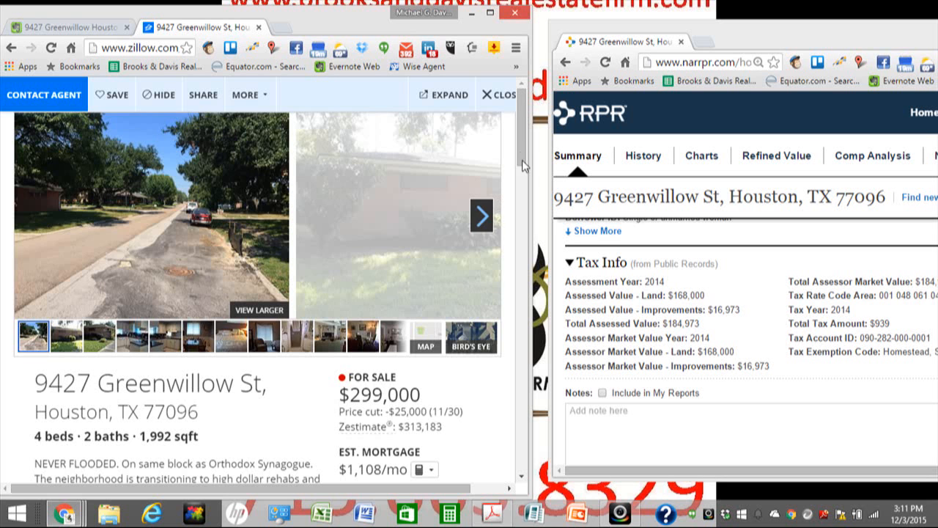
# Step: Expand Zillow's Zestimate Details and enter 313,183 on the note's Zestimate line
pyautogui.scroll(-3, 437, 380)
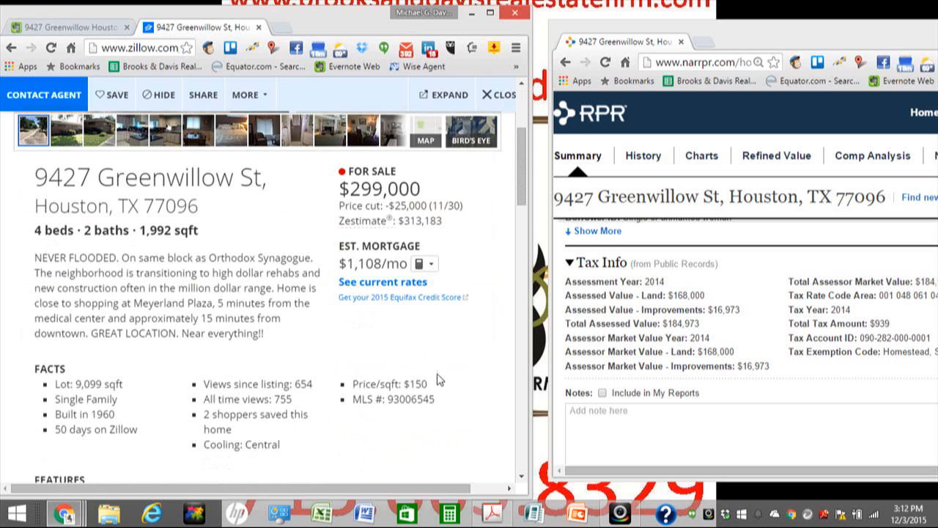
pyautogui.scroll(-2, 438, 363)
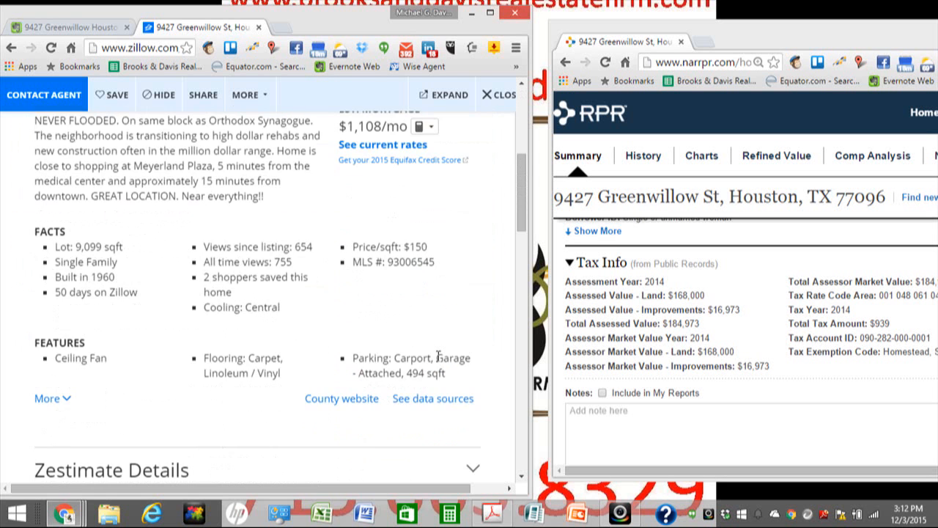
pyautogui.scroll(-2, 438, 359)
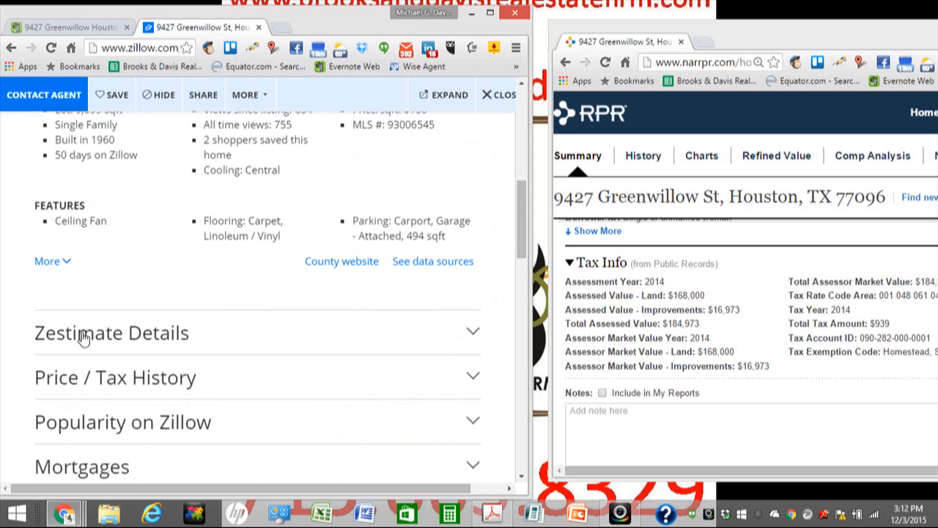
pyautogui.click(440, 332)
pyautogui.scroll(-1, 410, 336)
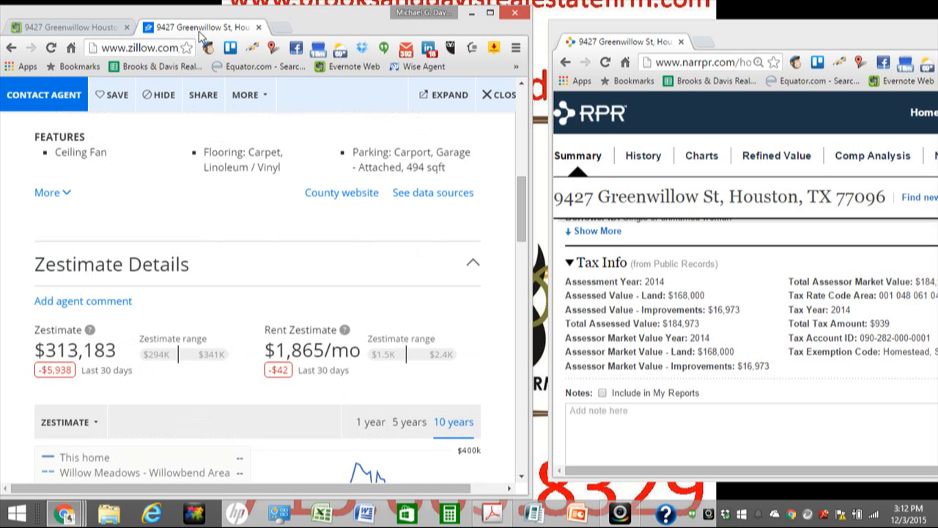
pyautogui.moveTo(202, 32); pyautogui.dragTo(748, 44)
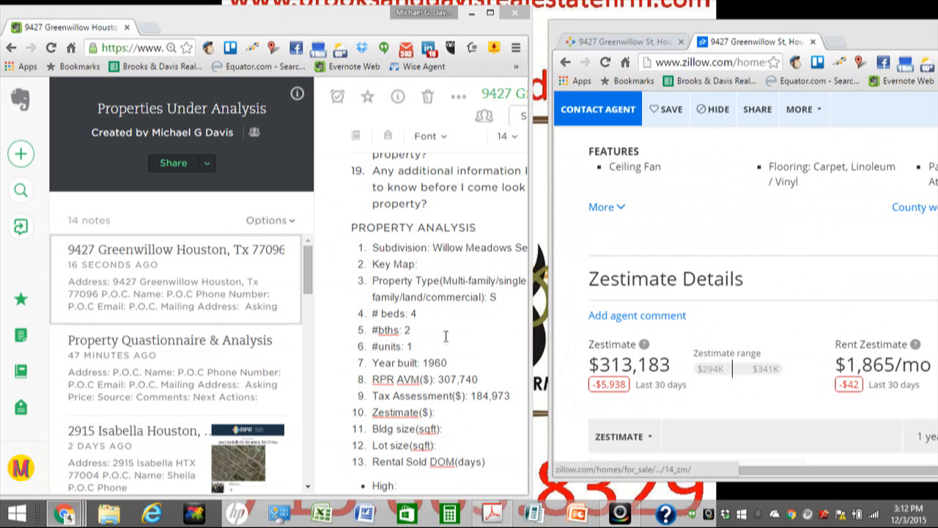
pyautogui.click(473, 414)
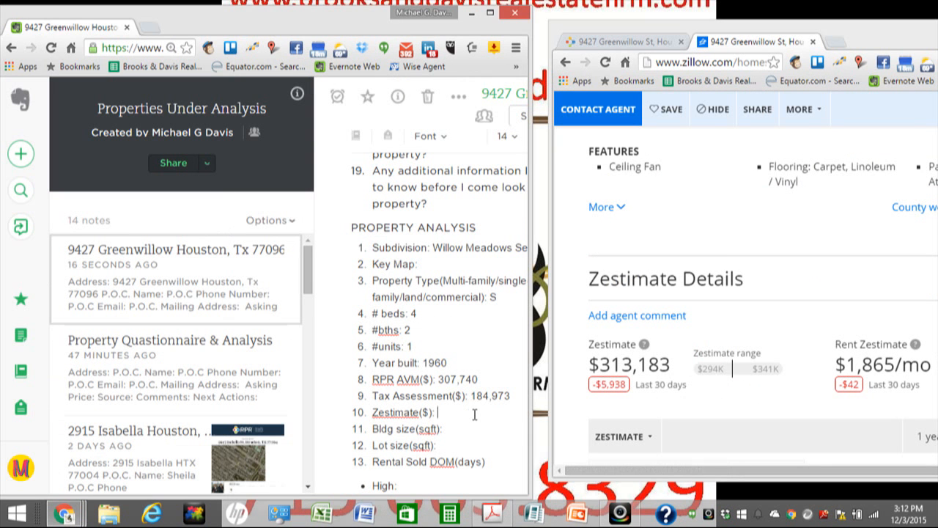
pyautogui.write('313,183')
pyautogui.click(621, 41)
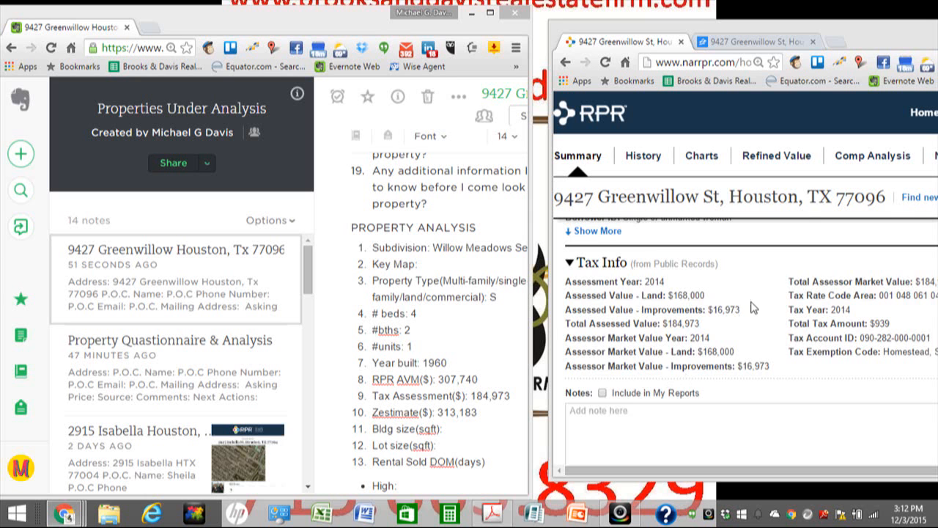
pyautogui.scroll(2, 754, 307)
pyautogui.scroll(10, 754, 308)
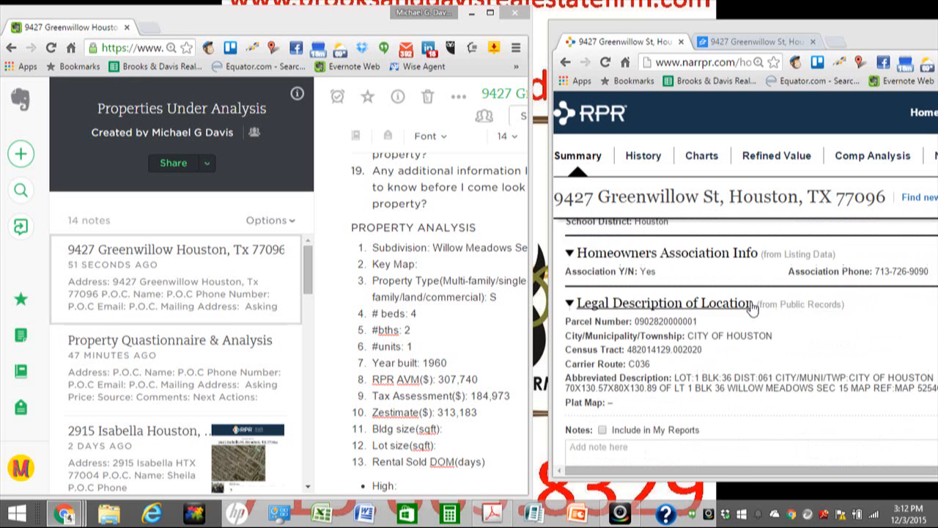
pyautogui.scroll(6, 753, 308)
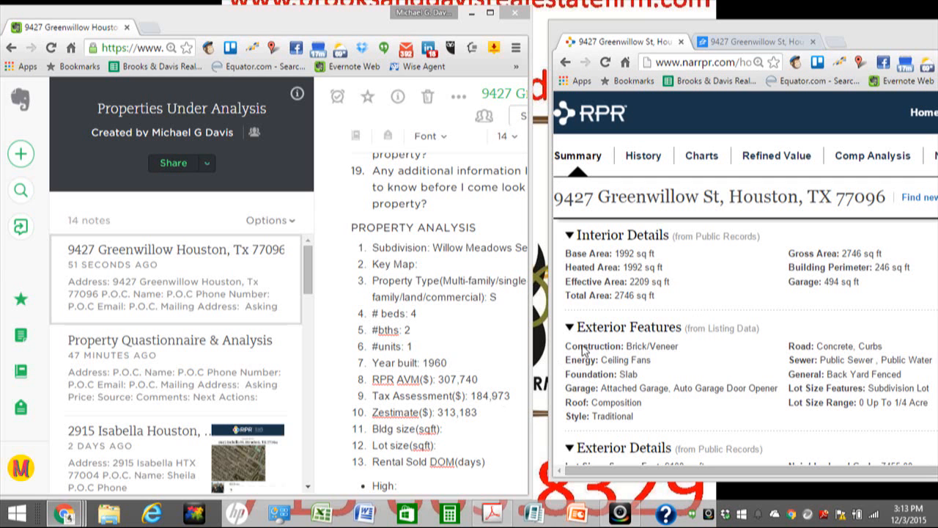
pyautogui.scroll(1, 642, 308)
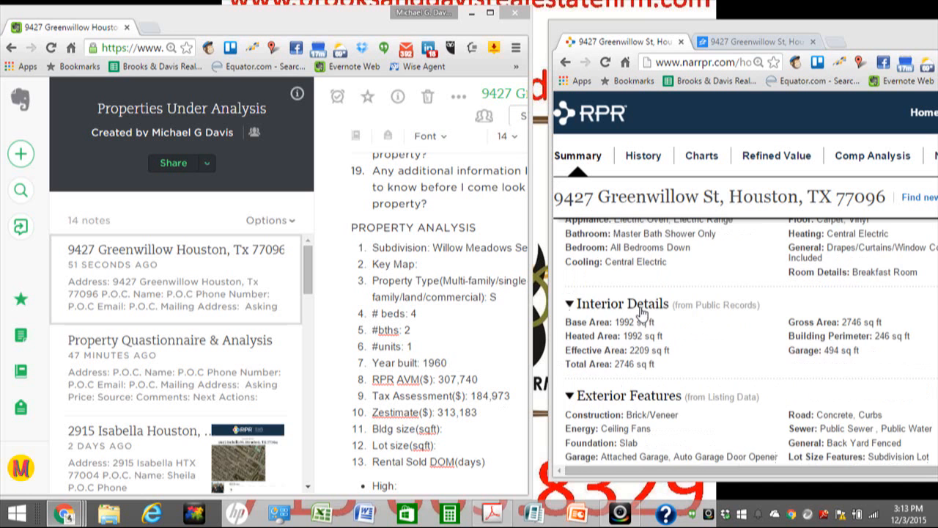
pyautogui.scroll(3, 679, 355)
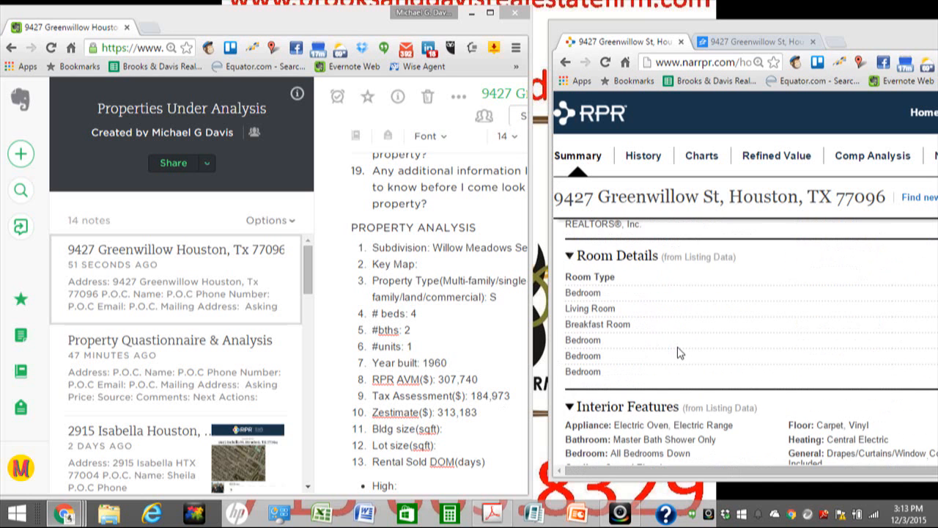
pyautogui.scroll(1, 679, 353)
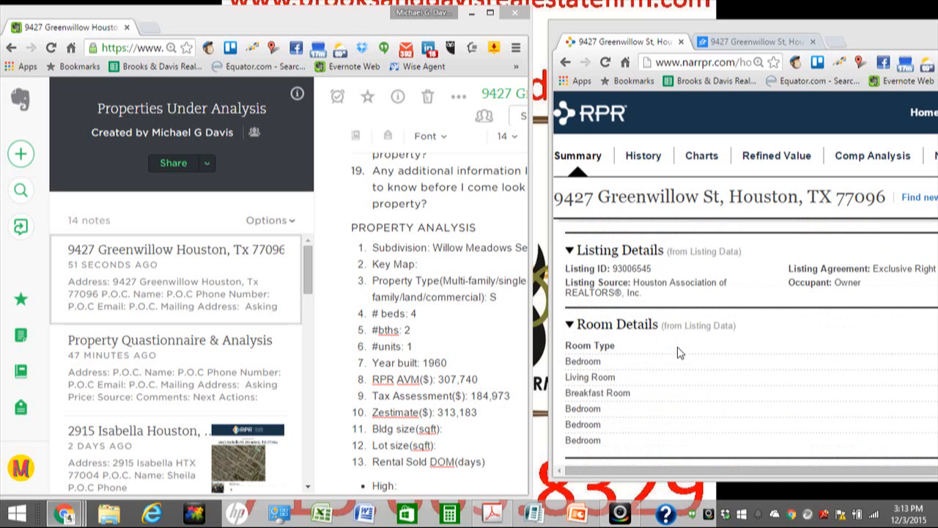
pyautogui.scroll(6, 679, 354)
pyautogui.scroll(5, 679, 354)
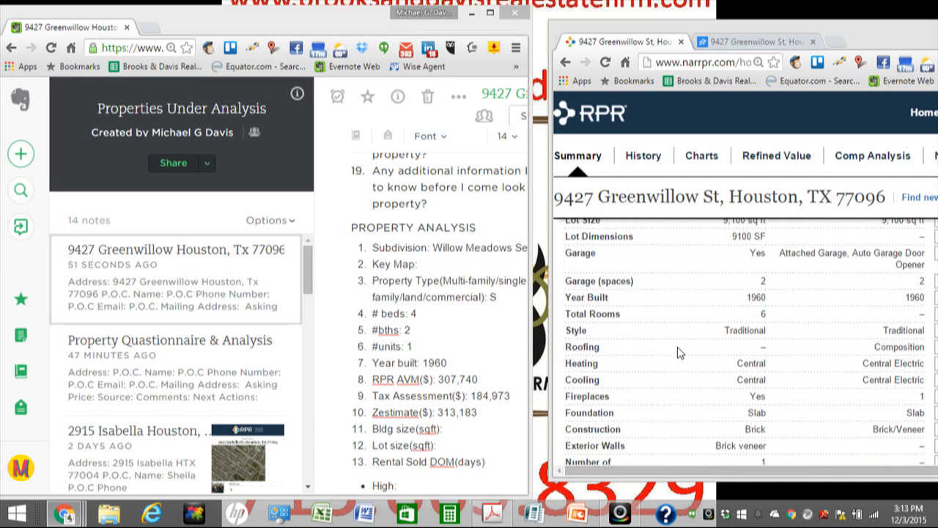
pyautogui.scroll(1, 679, 353)
pyautogui.scroll(-1, 703, 350)
pyautogui.scroll(2, 718, 316)
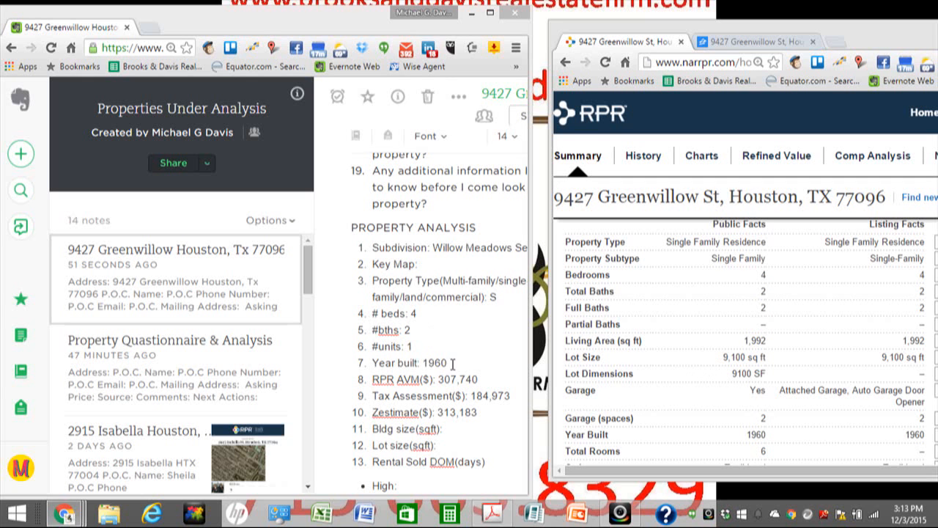
# Step: Enter building size 1,992 sqft and lot size 9,100 sqft in the note
pyautogui.click(468, 429)
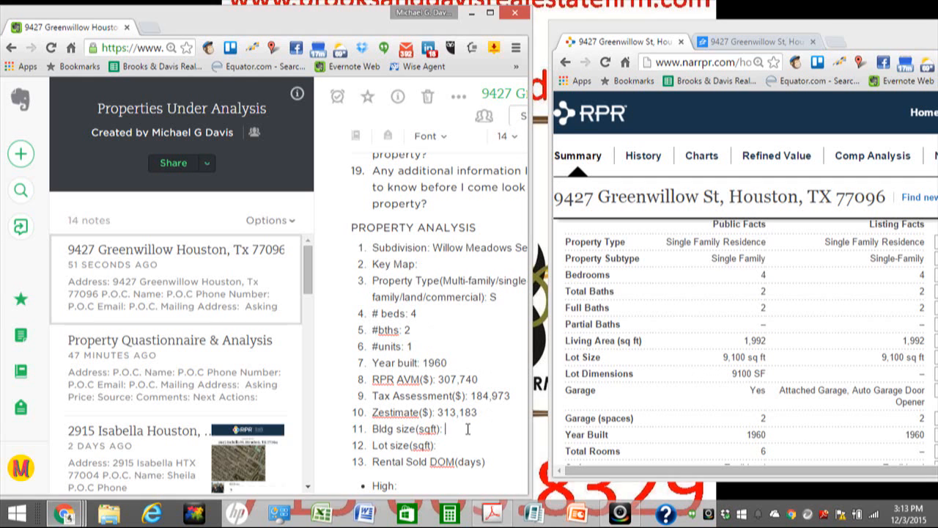
pyautogui.write('199')
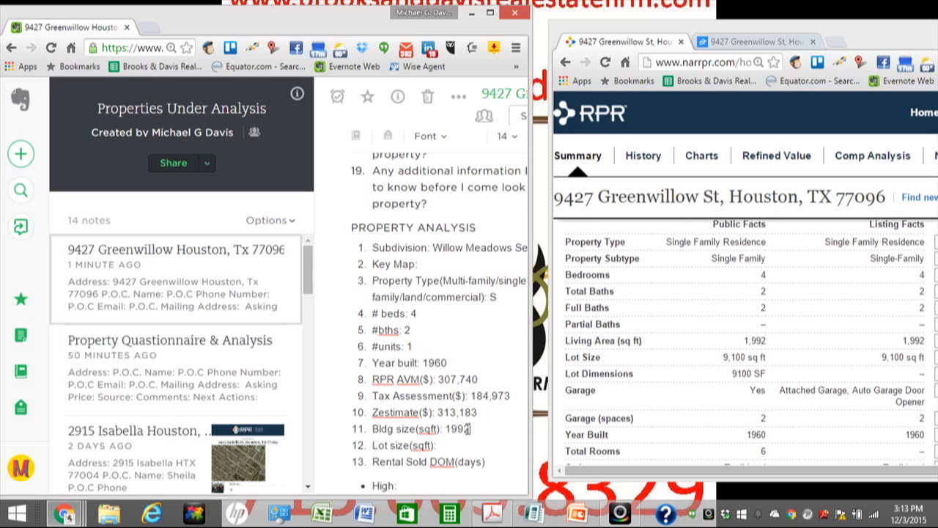
pyautogui.write('2')
pyautogui.click(451, 429)
pyautogui.write(',')
pyautogui.click(472, 445)
pyautogui.write('9,100')
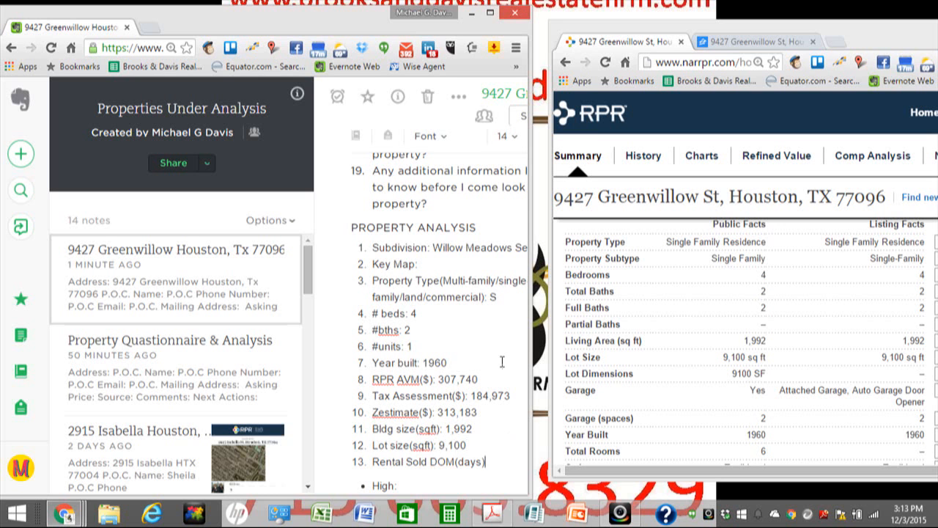
# Step: Widen the Evernote note window slightly and look over the checklist
pyautogui.moveTo(527, 322); pyautogui.dragTo(554, 322)
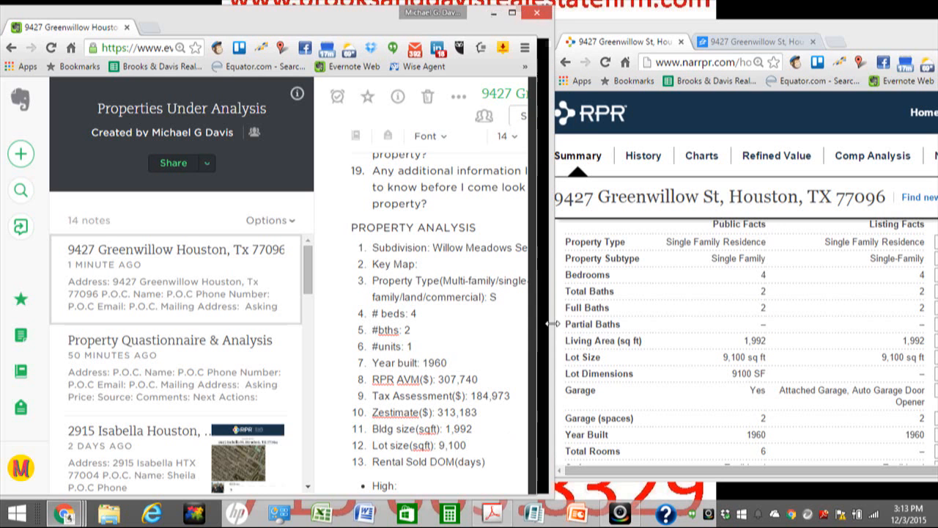
pyautogui.scroll(-2, 511, 332)
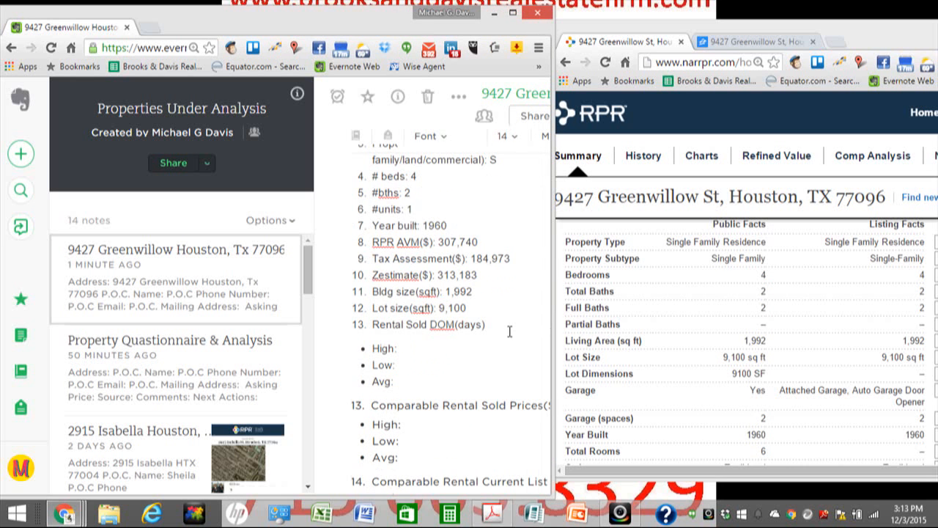
pyautogui.scroll(1, 487, 339)
pyautogui.scroll(-1, 483, 342)
pyautogui.scroll(-1, 450, 353)
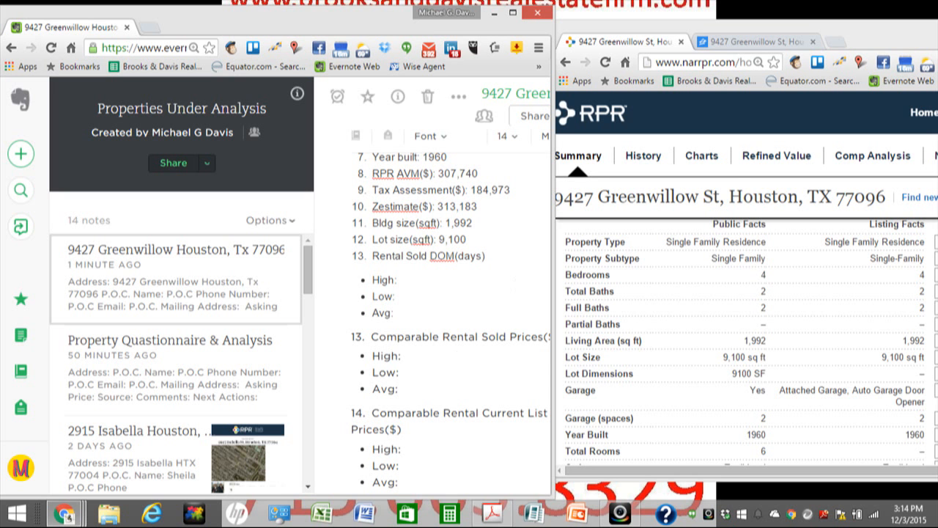
# Step: Dock the HAR Fusion tab into the RPR window and maximize it
pyautogui.moveTo(916, 90); pyautogui.dragTo(885, 52)
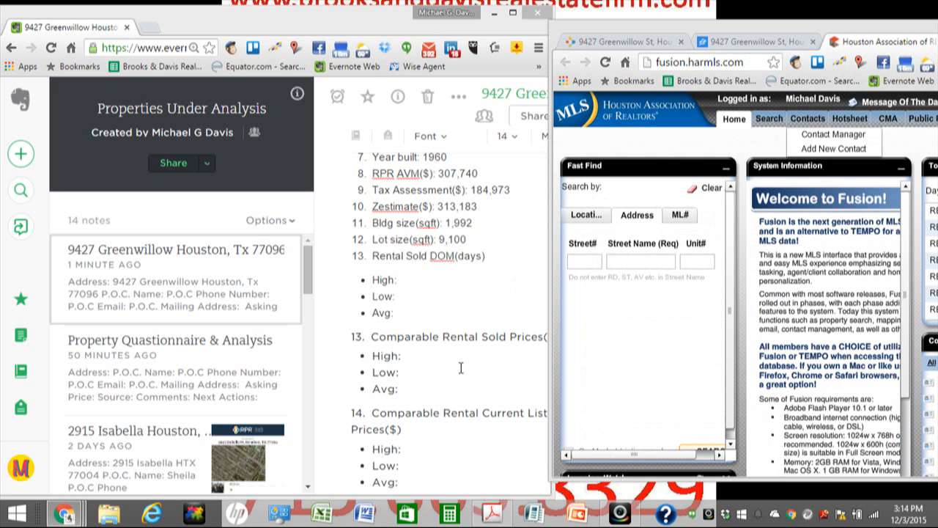
pyautogui.scroll(-3, 460, 367)
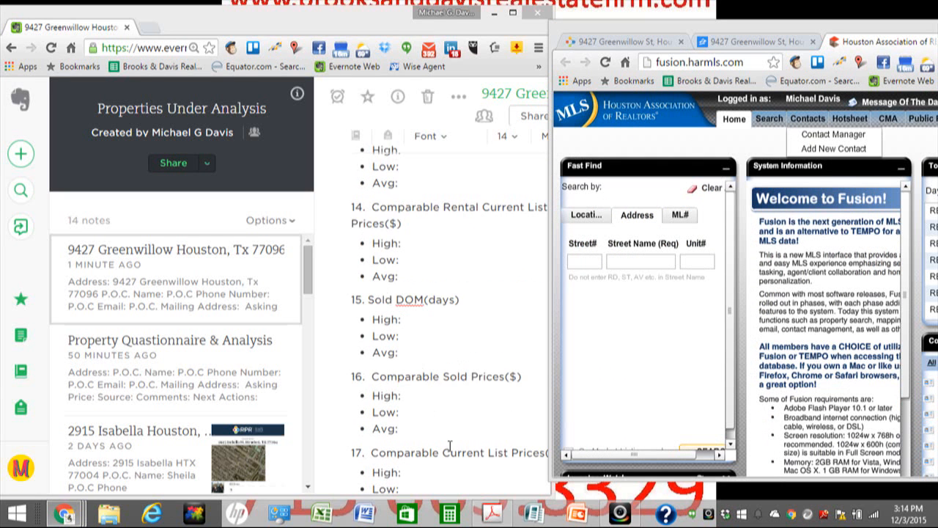
pyautogui.scroll(-1, 446, 444)
pyautogui.scroll(3, 449, 370)
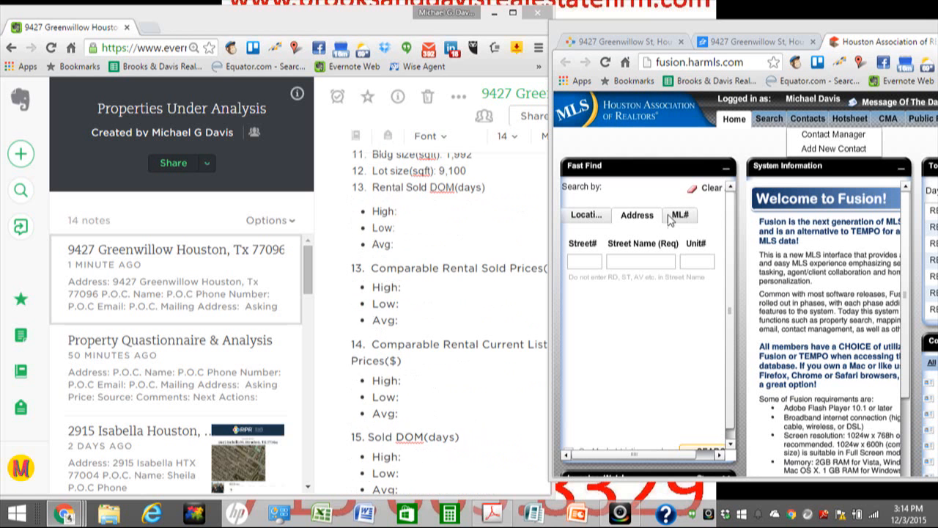
pyautogui.moveTo(793, 28); pyautogui.dragTo(537, 34)
pyautogui.click(822, 33)
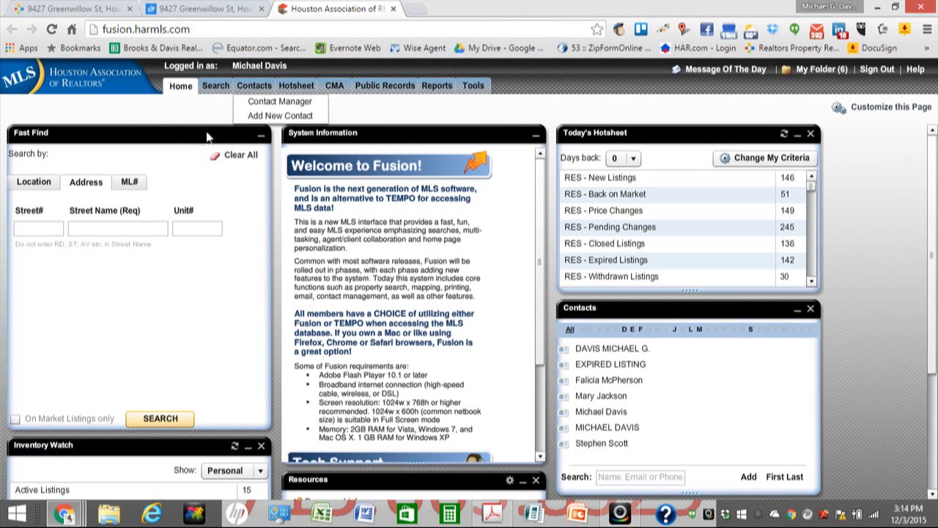
# Step: Choose HARMLS RES System Search from Single-Family searches and focus the Subdivision field
pyautogui.click(215, 87)
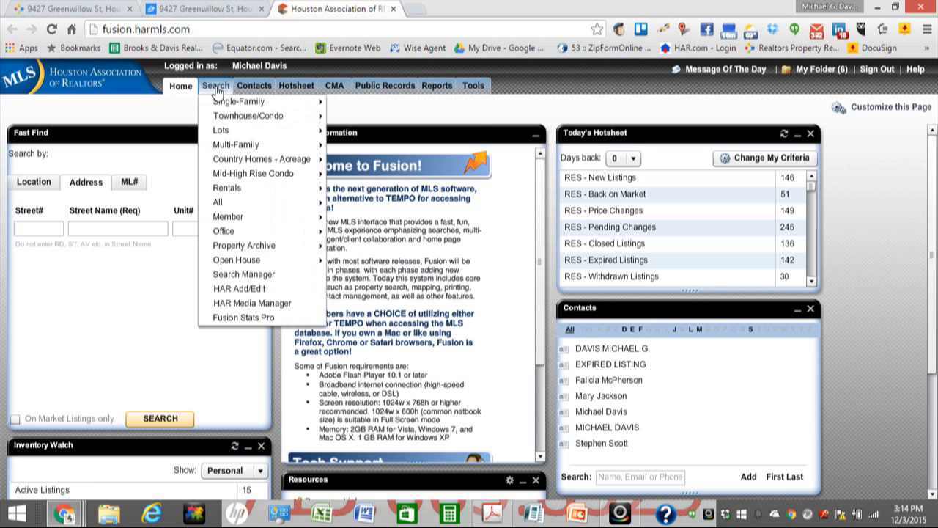
pyautogui.moveTo(278, 102)
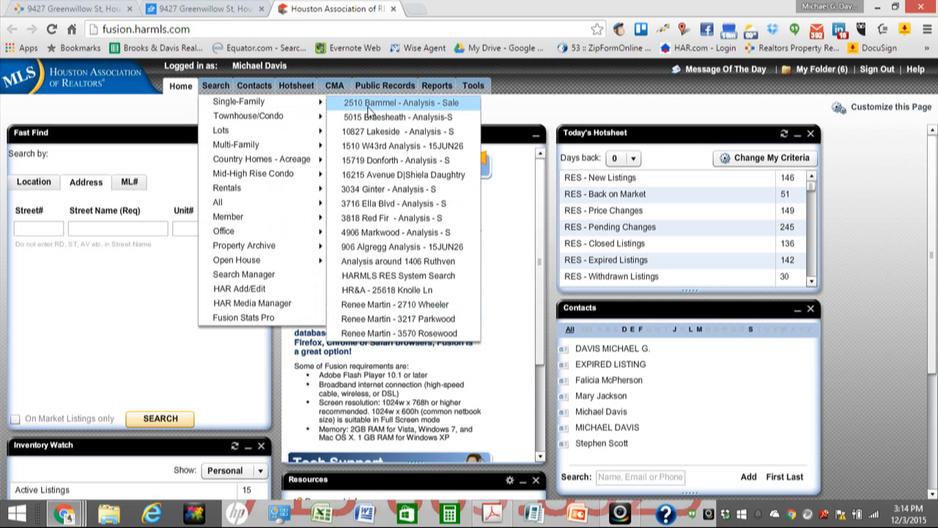
pyautogui.click(374, 276)
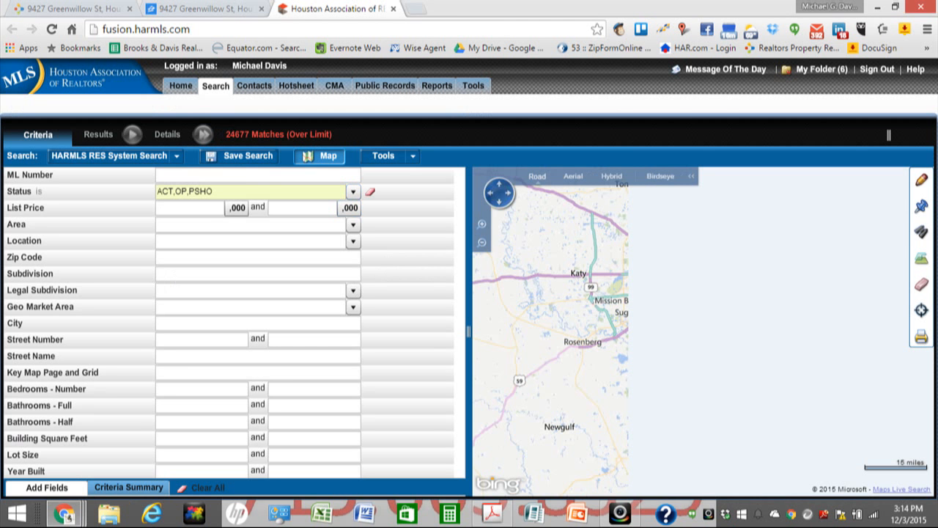
pyautogui.click(233, 274)
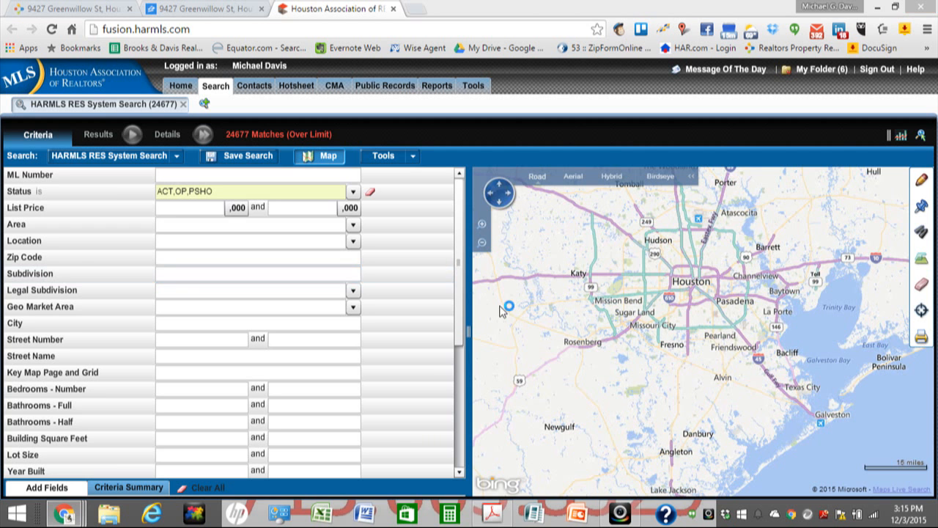
pyautogui.click(192, 207)
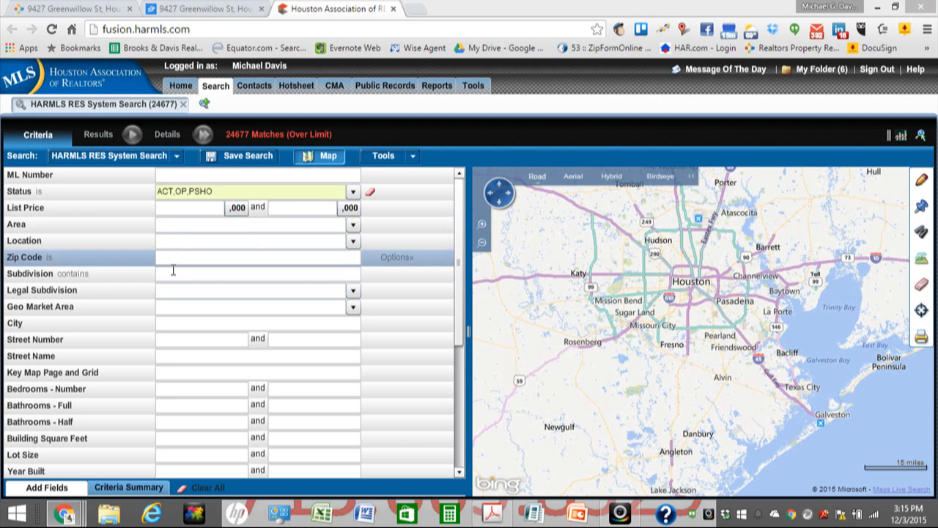
pyautogui.click(173, 272)
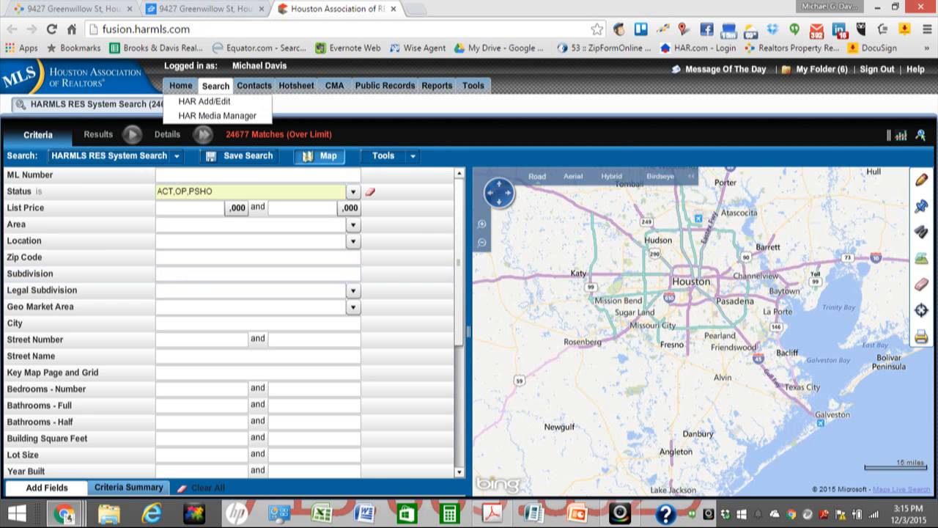
# Step: Copy 'Willow Meadows' from the Greenwillow note and paste it in as the Subdivision criterion
pyautogui.moveTo(66, 518)
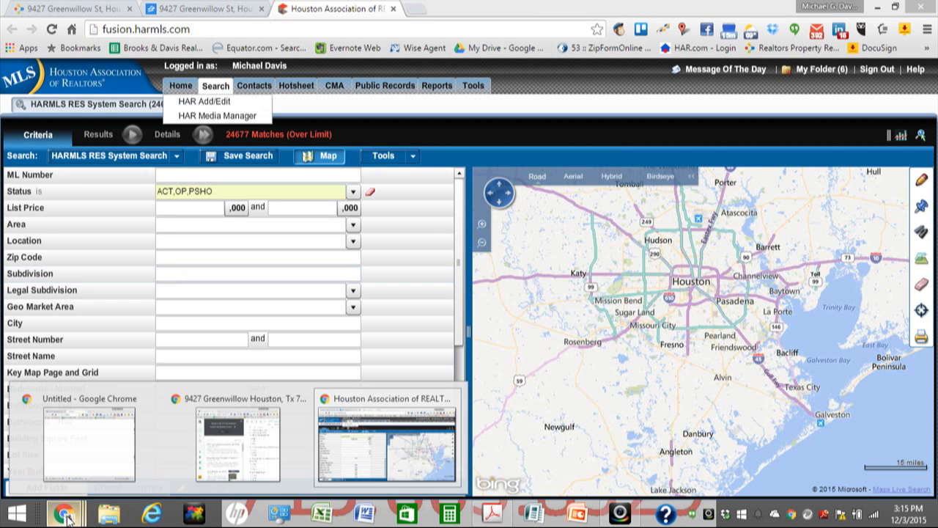
pyautogui.click(233, 422)
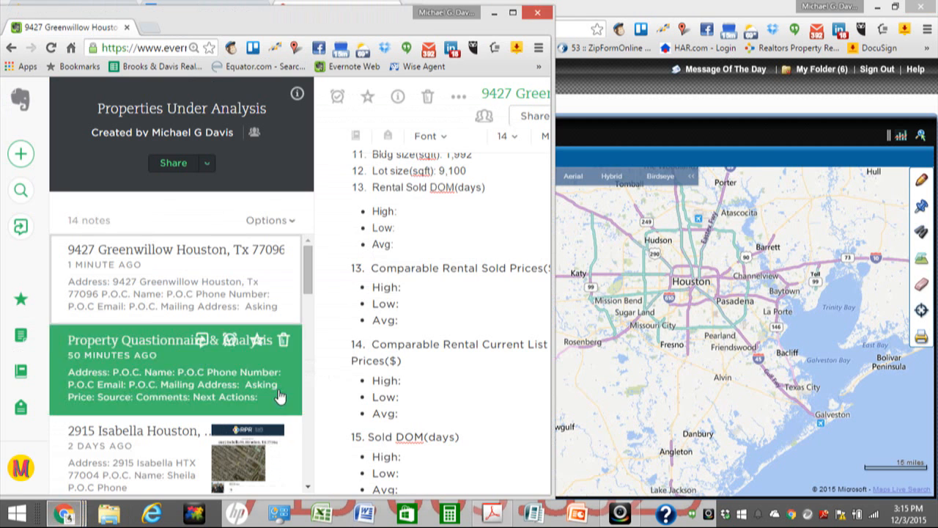
pyautogui.scroll(5, 439, 264)
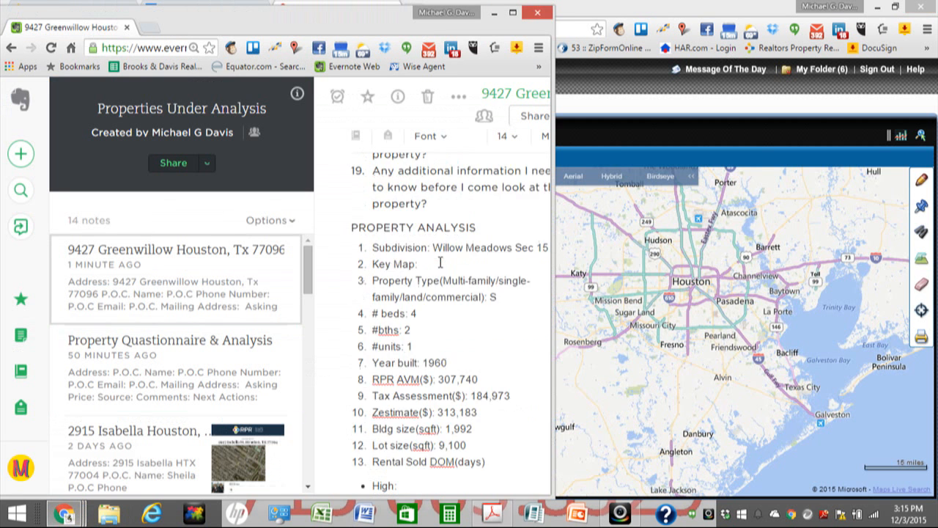
pyautogui.scroll(-1, 447, 256)
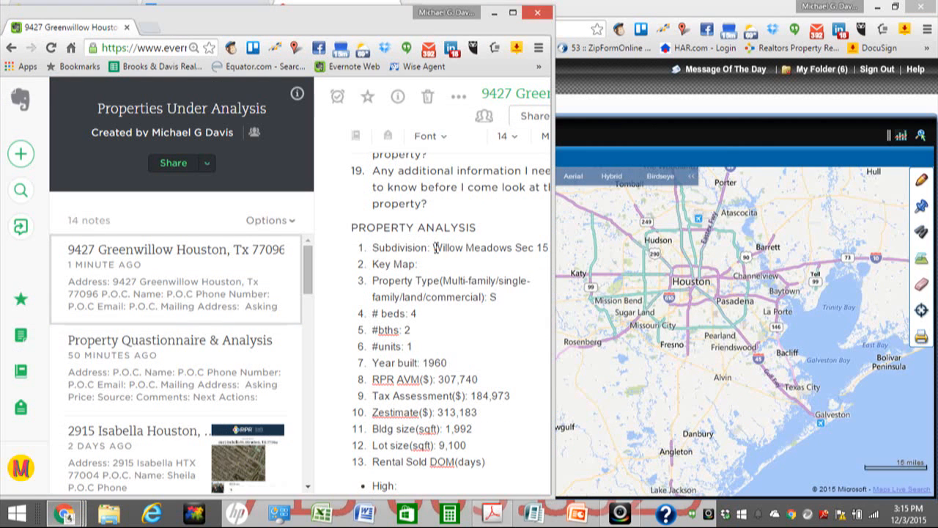
pyautogui.moveTo(434, 248); pyautogui.dragTo(513, 251)
pyautogui.hotkey('ctrl', 'c')
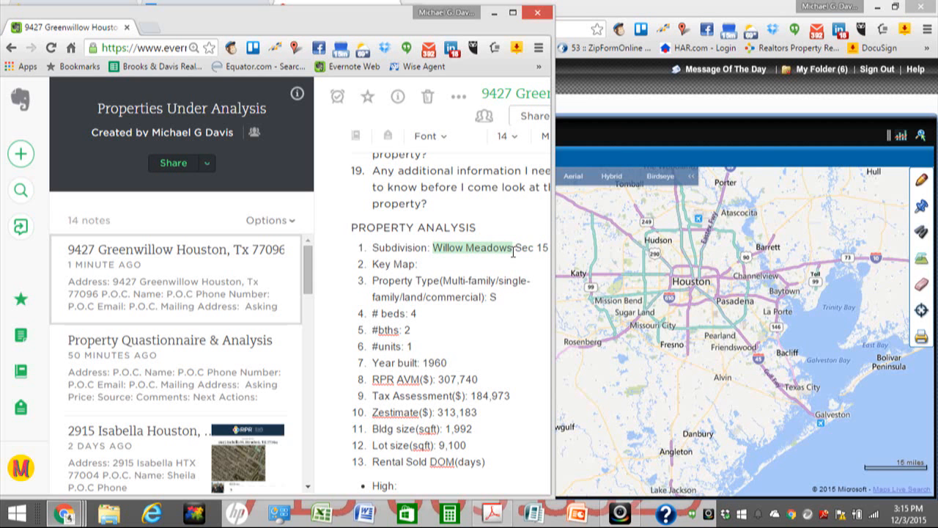
pyautogui.moveTo(287, 32); pyautogui.dragTo(288, 69)
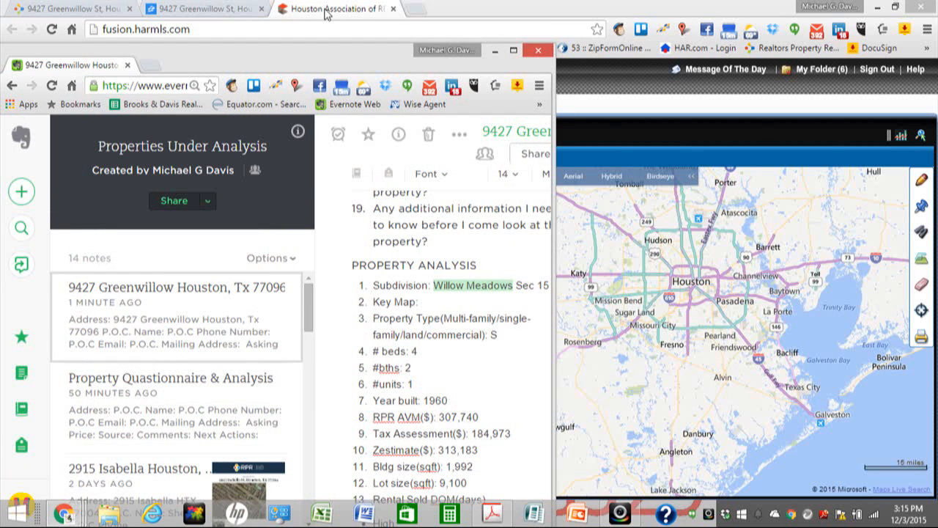
pyautogui.click(495, 50)
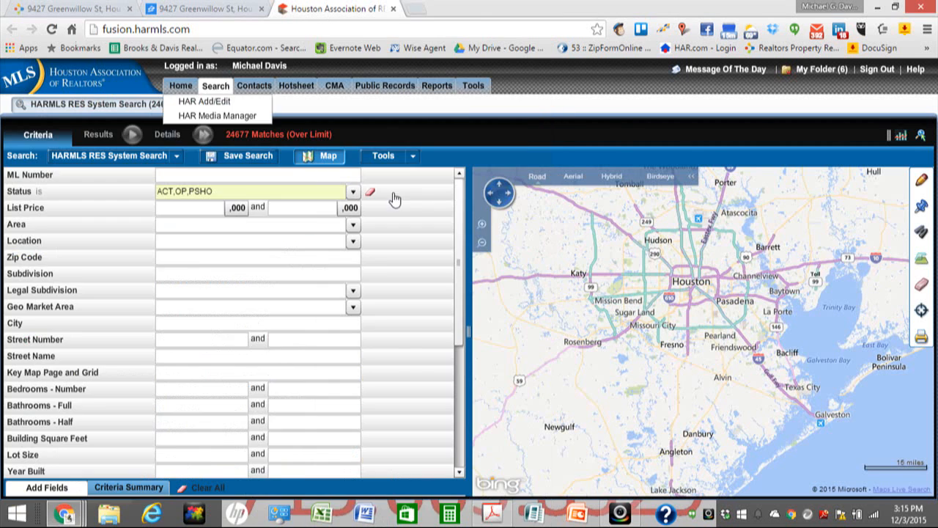
pyautogui.click(180, 277)
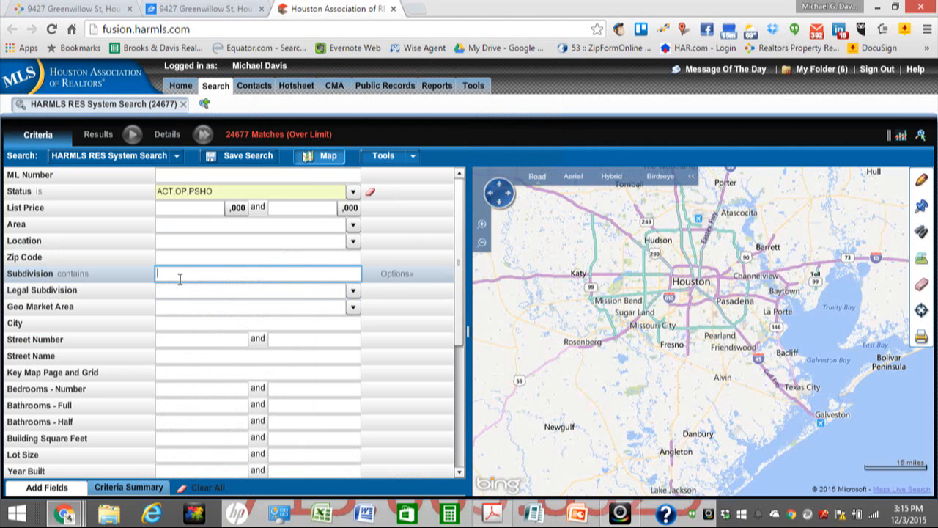
pyautogui.hotkey('ctrl', 'v')
pyautogui.click(252, 290)
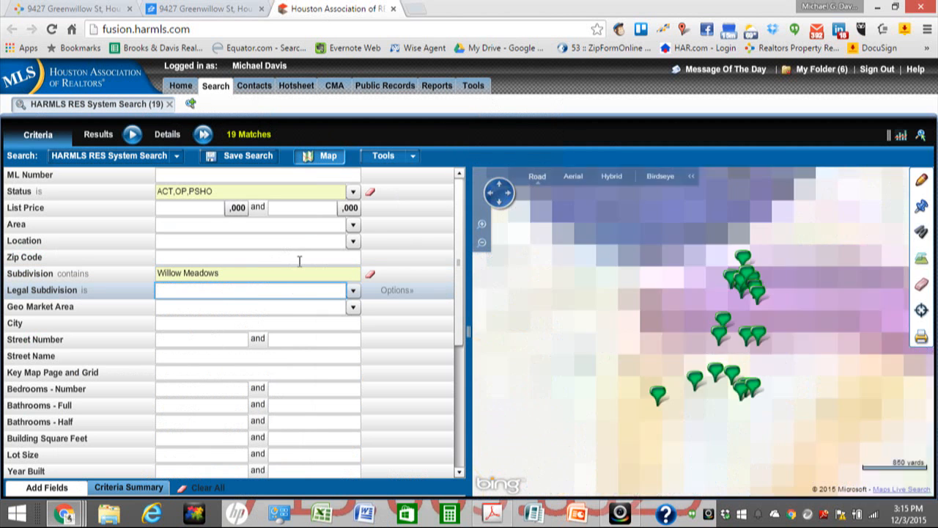
# Step: Add Pending and Sold to the listing status filter
pyautogui.click(354, 193)
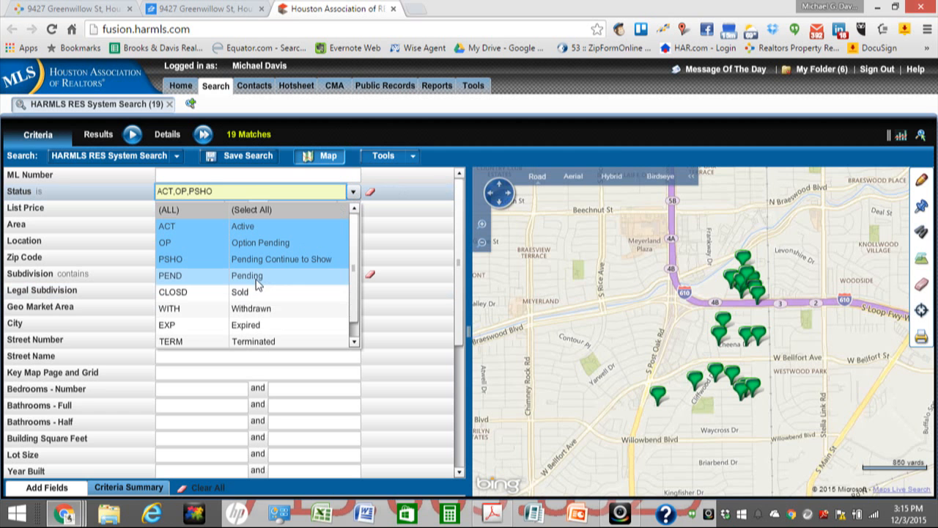
pyautogui.click(257, 282)
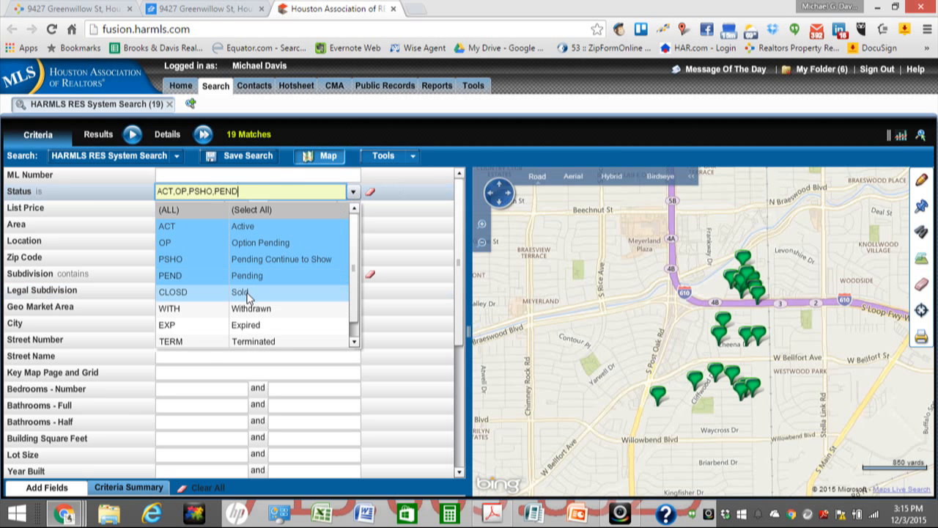
pyautogui.click(247, 292)
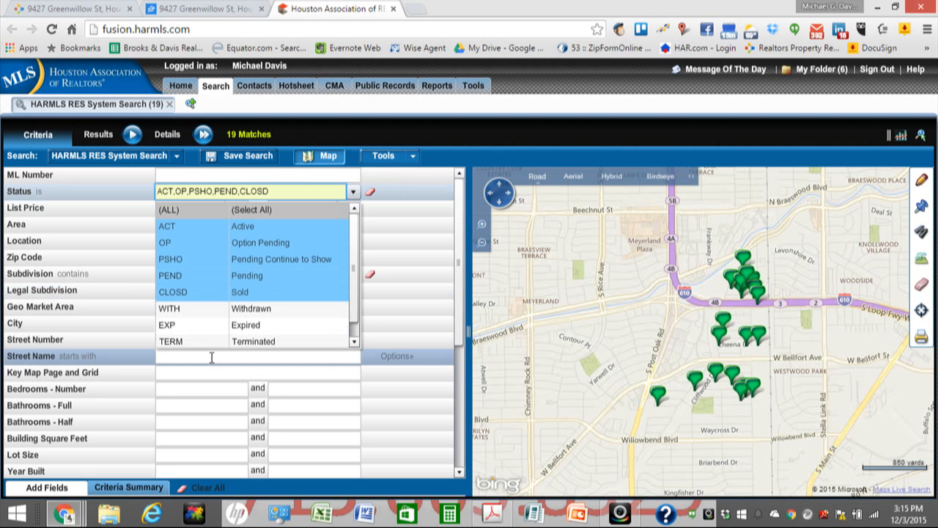
pyautogui.click(211, 357)
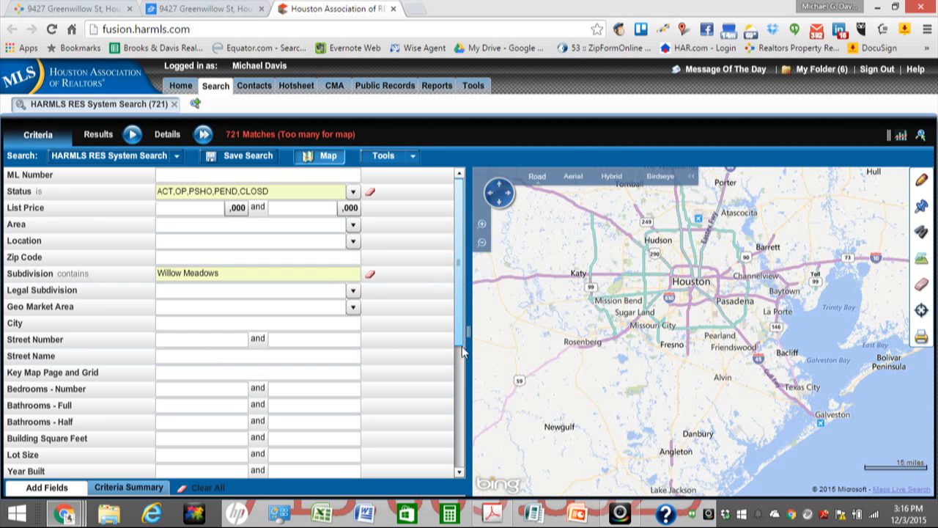
# Step: Enter zip code 77096, narrowing the search from 721 to 248 matches
pyautogui.scroll(-1, 461, 352)
pyautogui.scroll(-2, 463, 184)
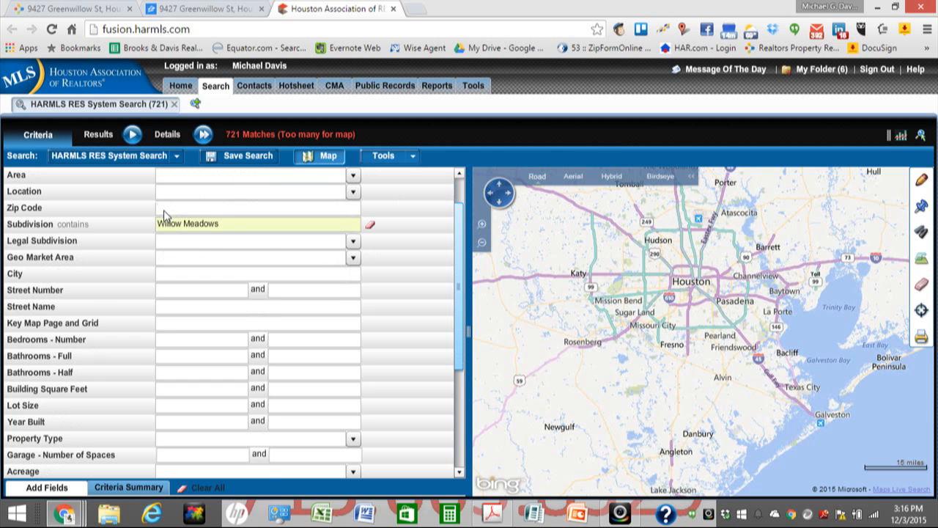
pyautogui.scroll(-3, 166, 214)
pyautogui.scroll(5, 164, 210)
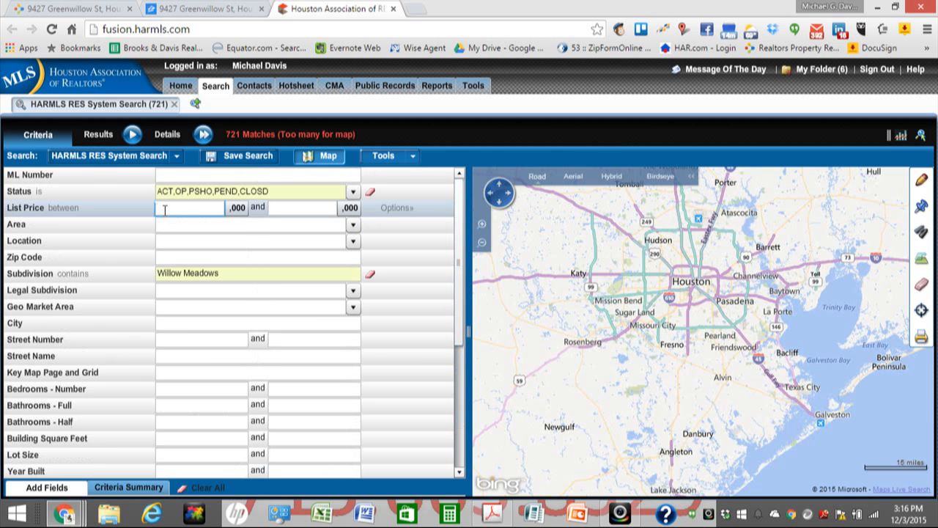
pyautogui.click(165, 258)
pyautogui.write('77096')
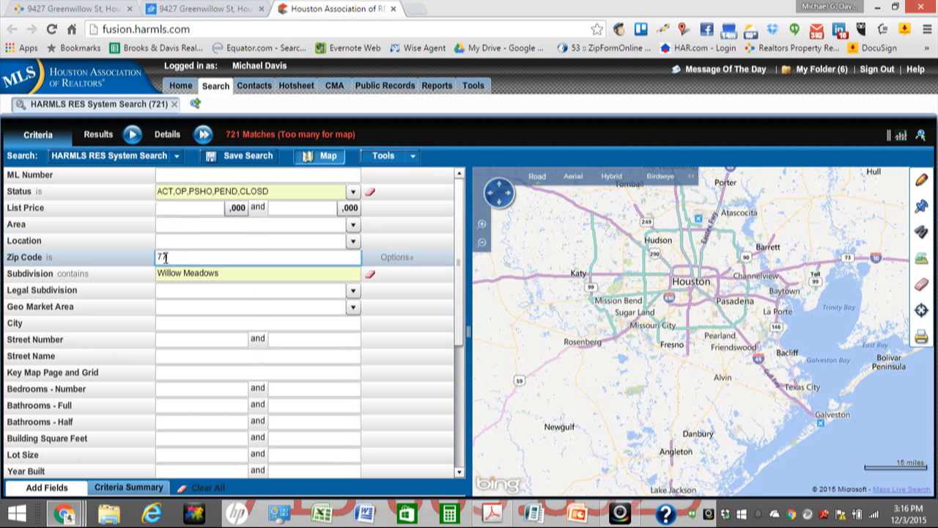
pyautogui.click(191, 293)
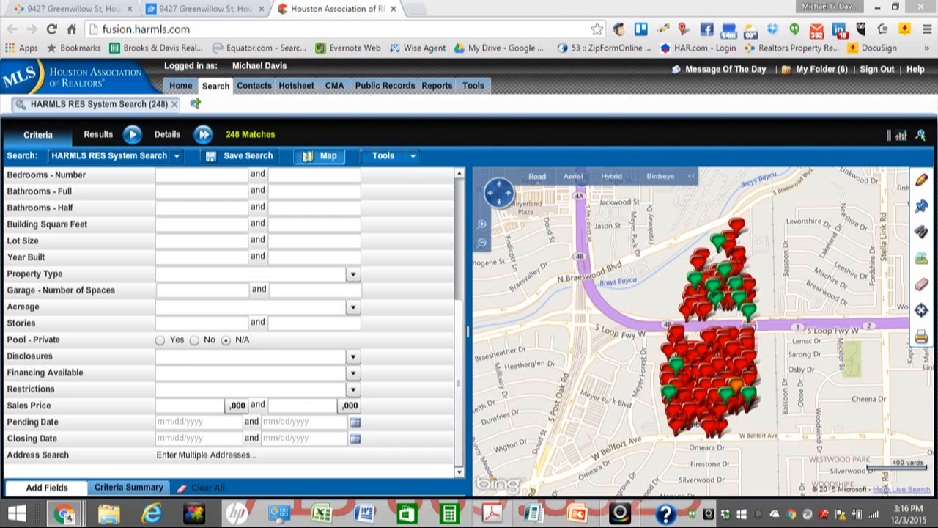
# Step: Set the earliest closing date to 6/1/2015, leaving 17 matches, and return to the form's top
pyautogui.click(220, 438)
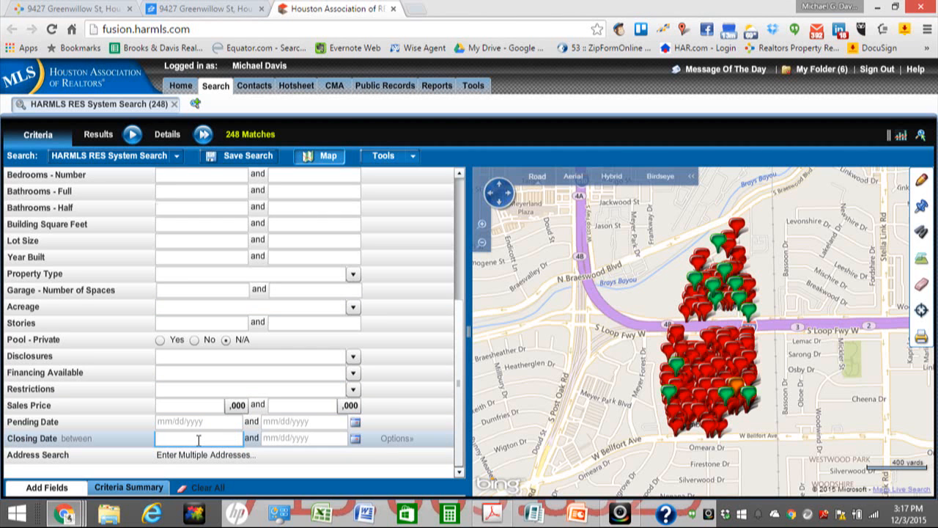
pyautogui.write('6/1/2015')
pyautogui.click(280, 439)
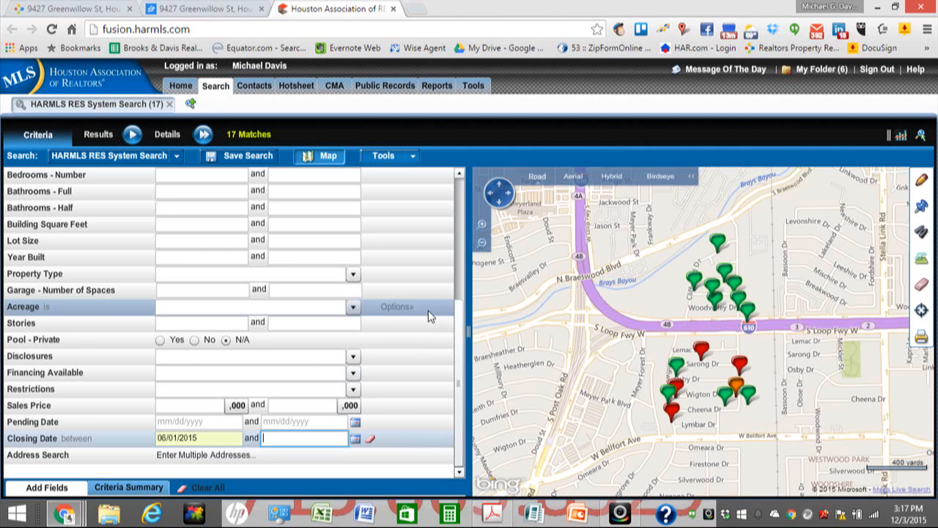
pyautogui.moveTo(460, 332); pyautogui.dragTo(462, 191)
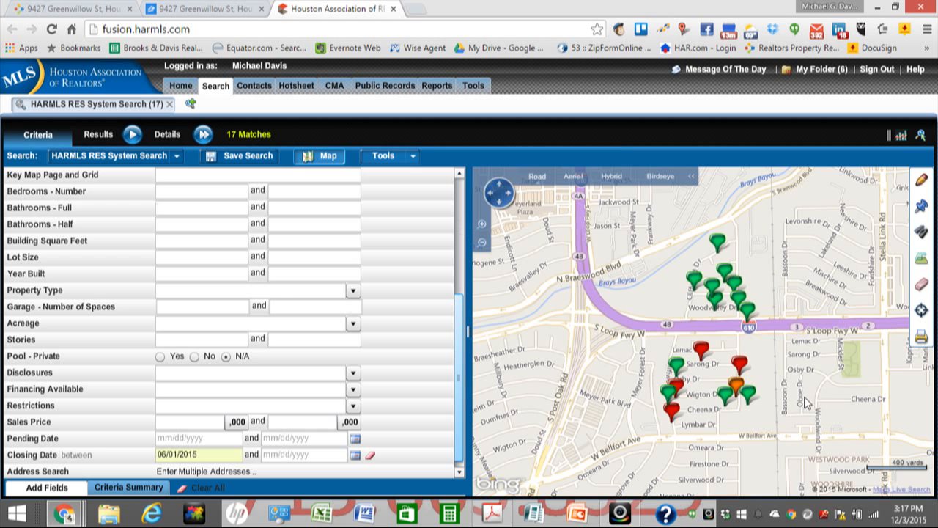
pyautogui.scroll(1, 744, 356)
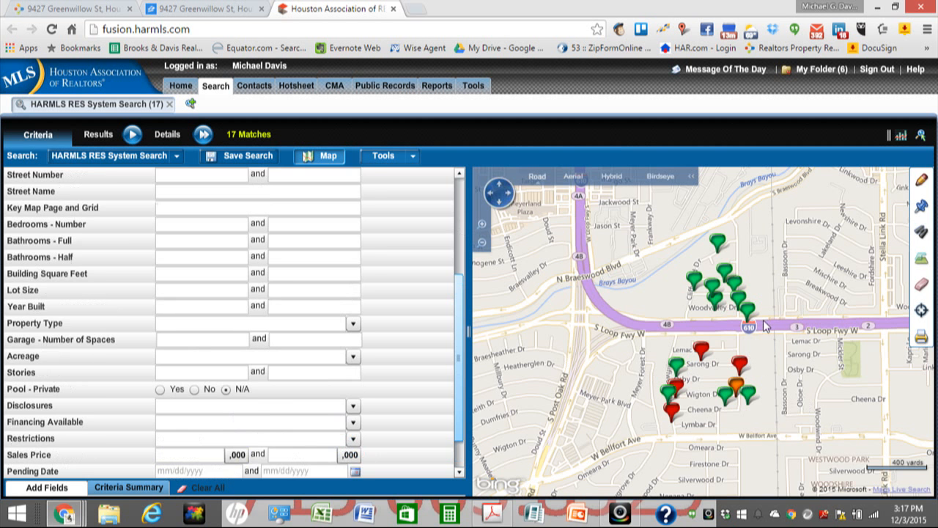
pyautogui.scroll(4, 735, 297)
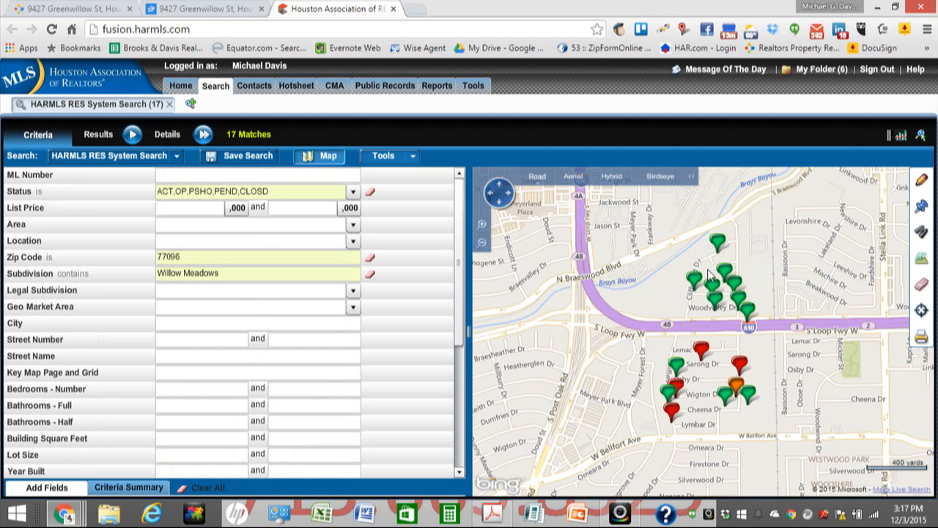
pyautogui.moveTo(759, 303)
pyautogui.moveTo(706, 416)
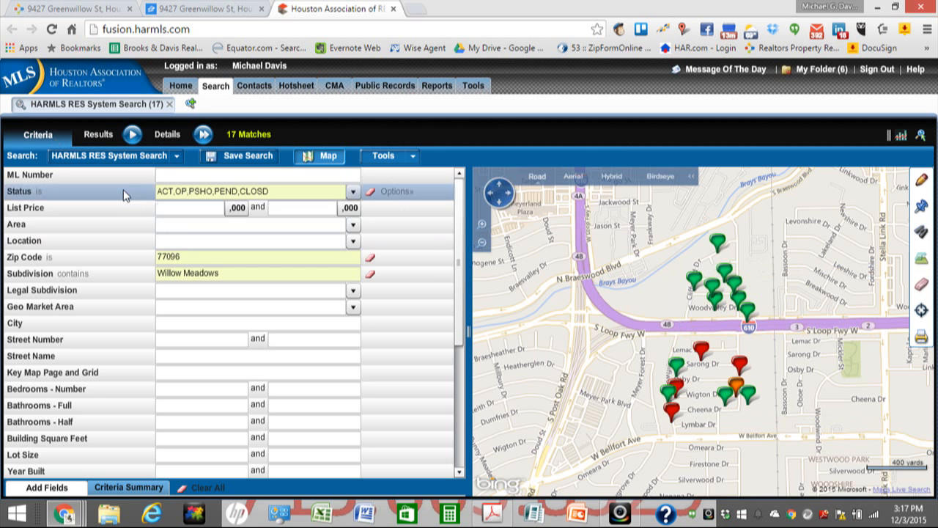
# Step: Show the 17 listings in the Results grid, checking the price and size columns
pyautogui.click(132, 136)
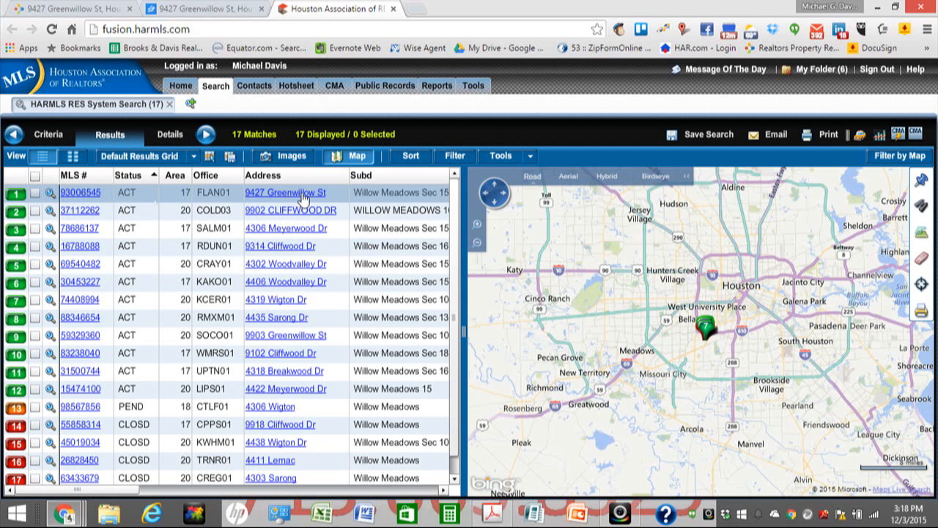
pyautogui.click(444, 490)
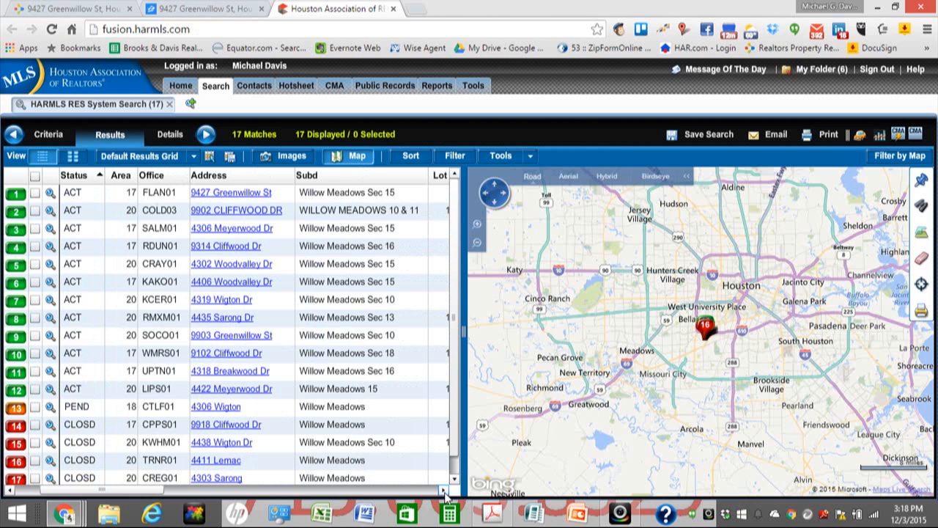
pyautogui.click(444, 490)
pyautogui.click(444, 490)
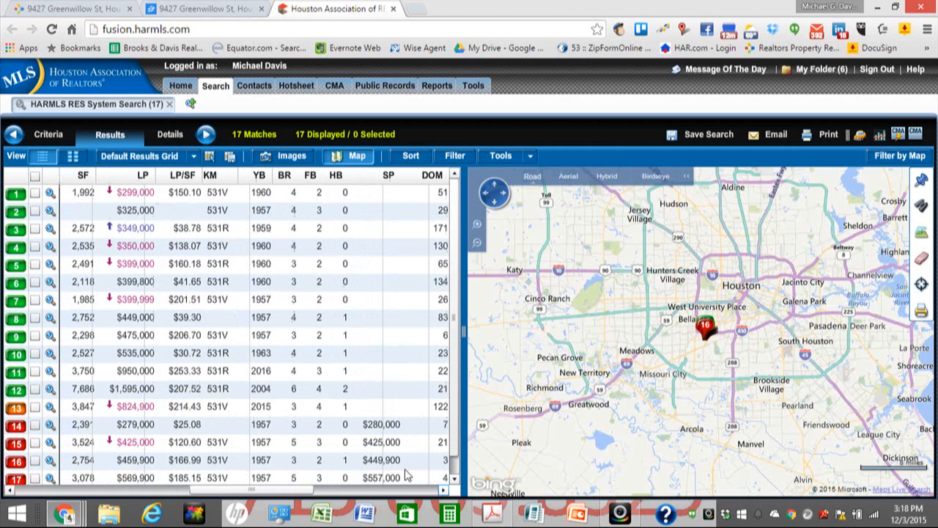
pyautogui.click(102, 492)
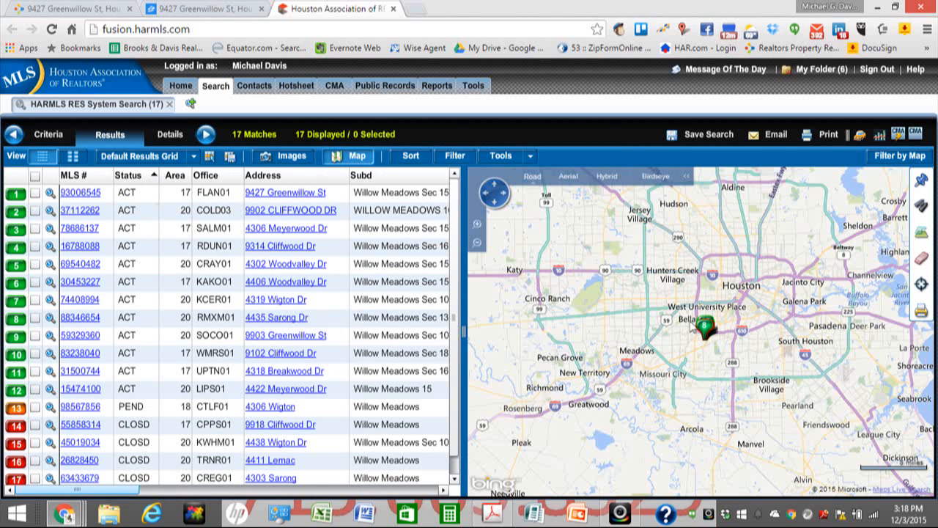
# Step: Zoom the map in on the Willow Meadows pins, then back out to show all of them
pyautogui.click(478, 227)
pyautogui.click(477, 227)
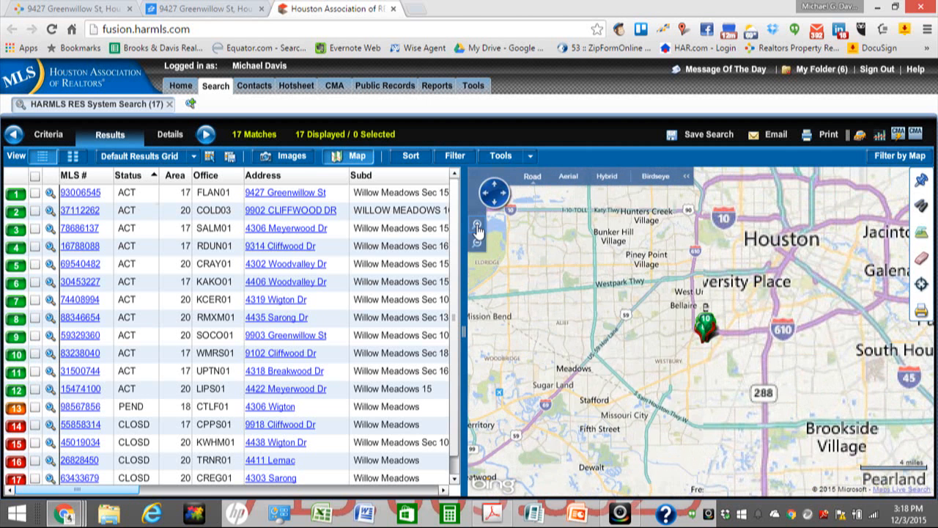
pyautogui.click(477, 227)
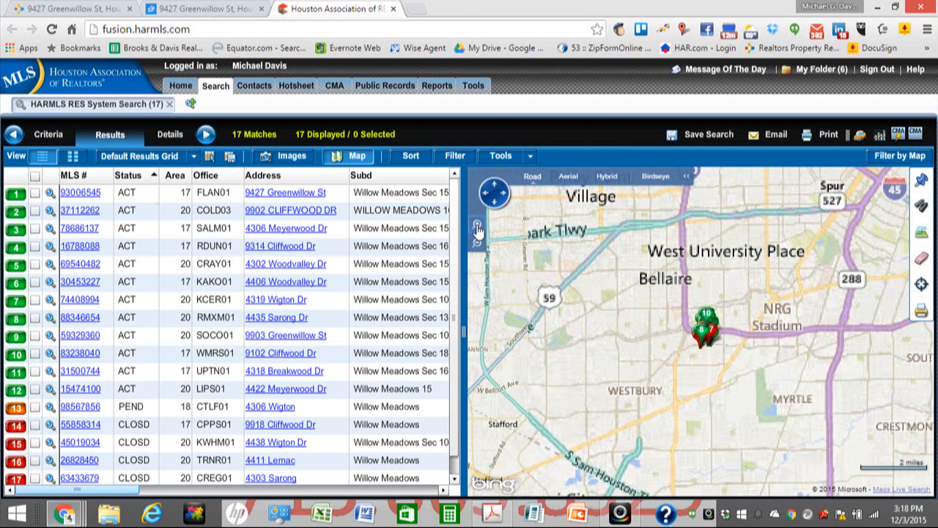
pyautogui.click(477, 227)
pyautogui.click(477, 227)
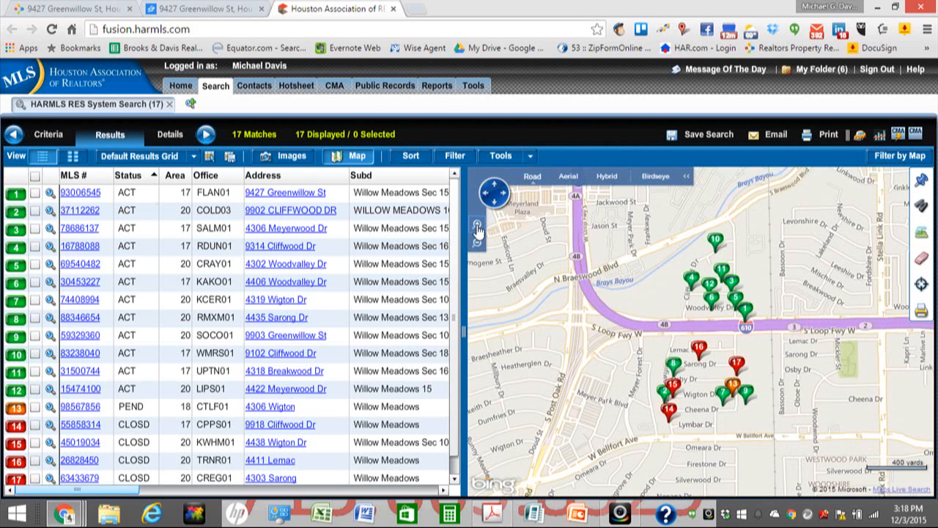
pyautogui.click(478, 227)
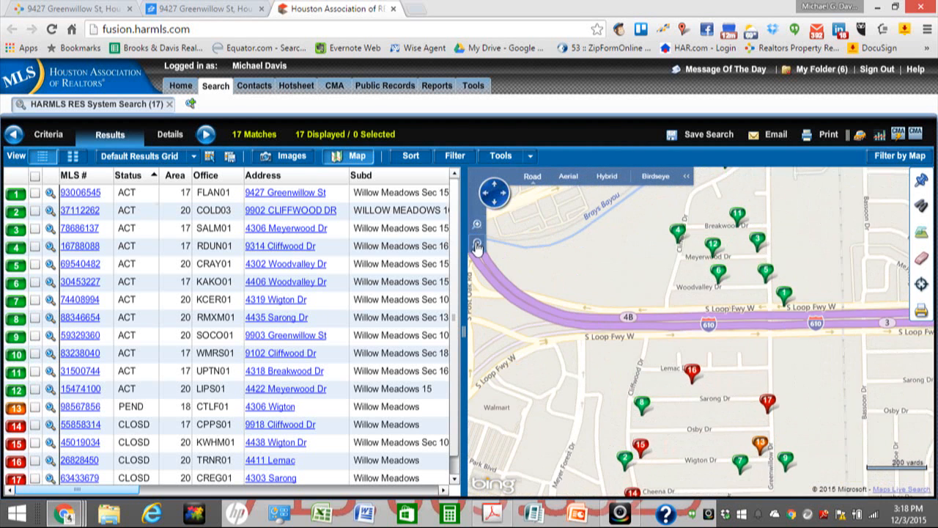
pyautogui.click(478, 245)
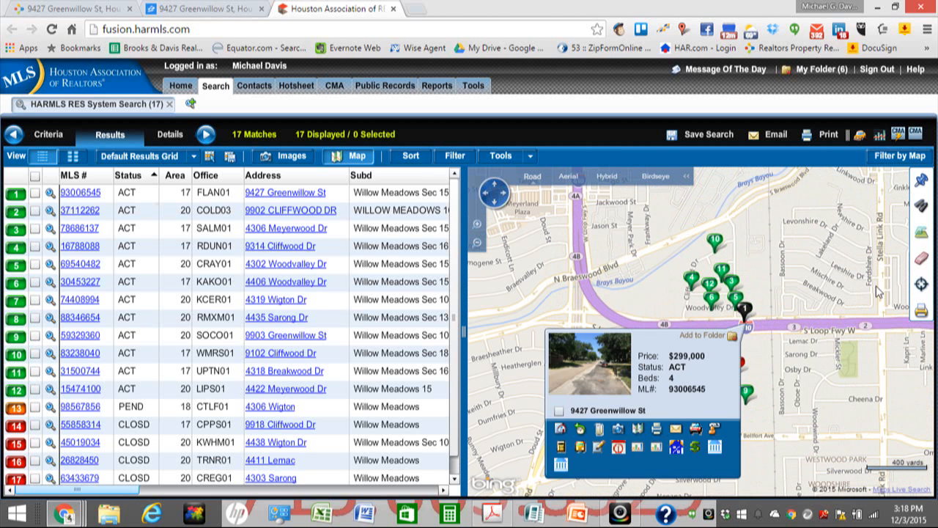
pyautogui.moveTo(714, 240)
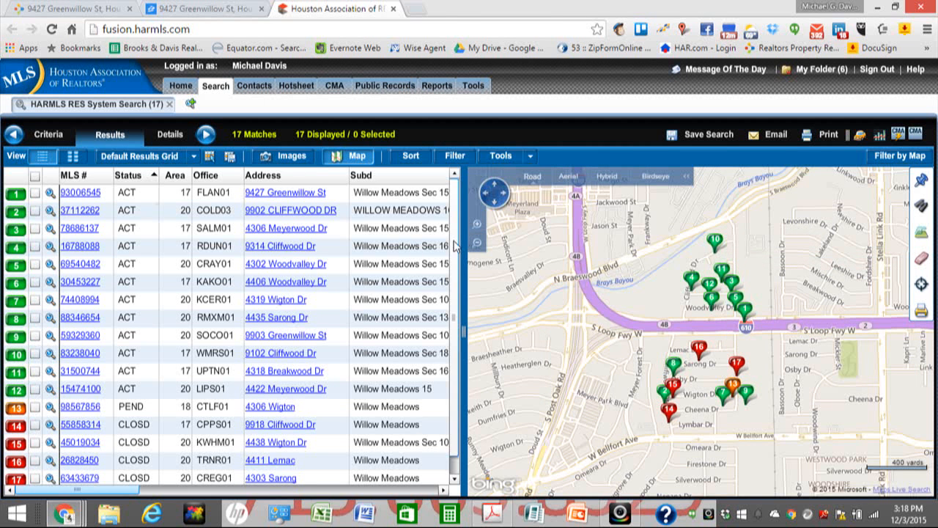
# Step: Choose Save Search to open Search Settings for the 17-listing search
pyautogui.scroll(-1, 457, 277)
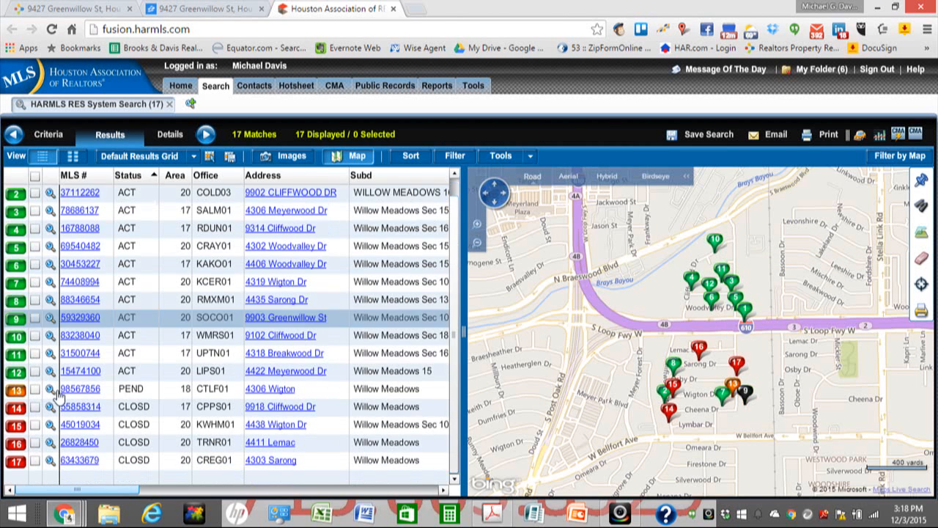
pyautogui.moveTo(667, 407)
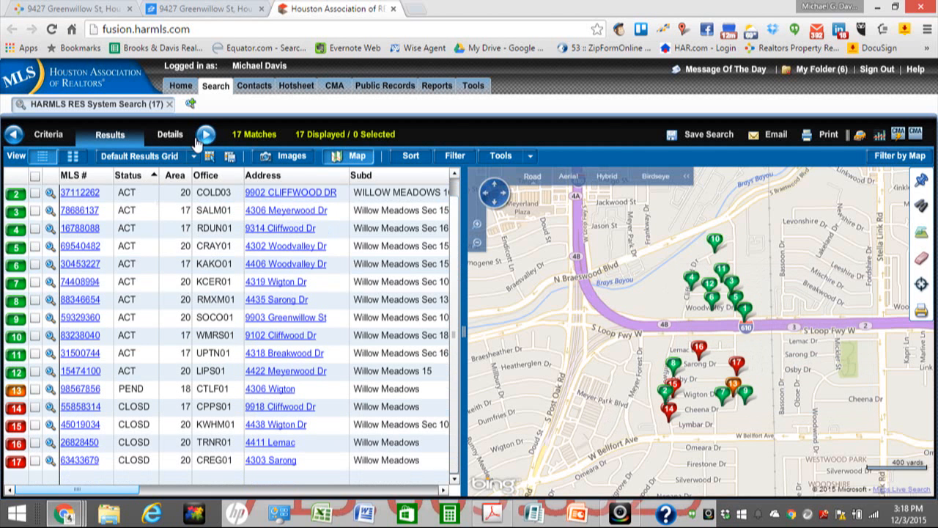
pyautogui.click(694, 138)
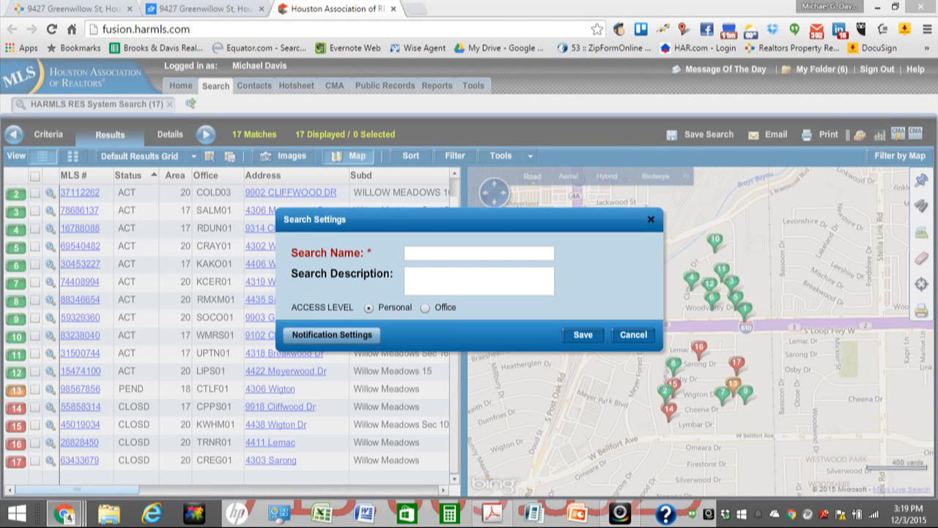
pyautogui.click(416, 256)
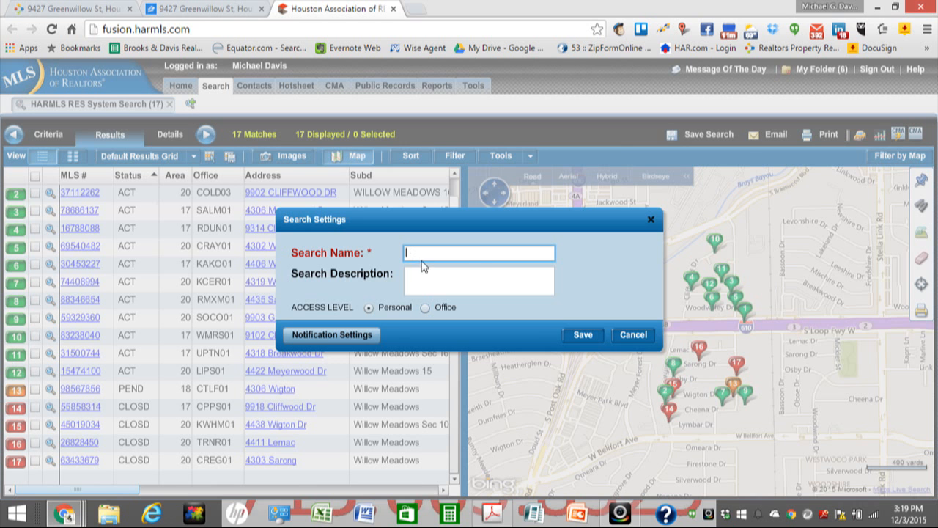
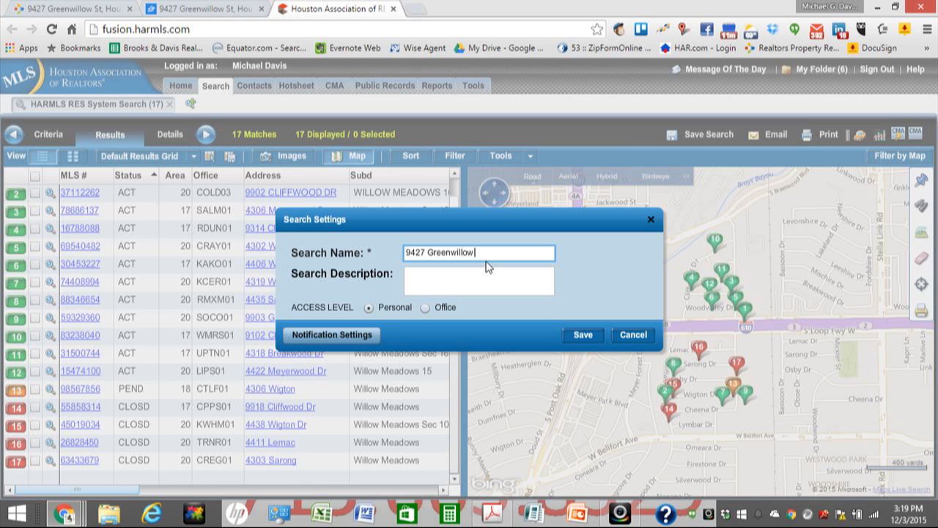
pyautogui.write(' - Analysis')
pyautogui.press('BackSpace')
pyautogui.press('BackSpace')
pyautogui.press('BackSpace')
pyautogui.write('-S')
pyautogui.click(584, 335)
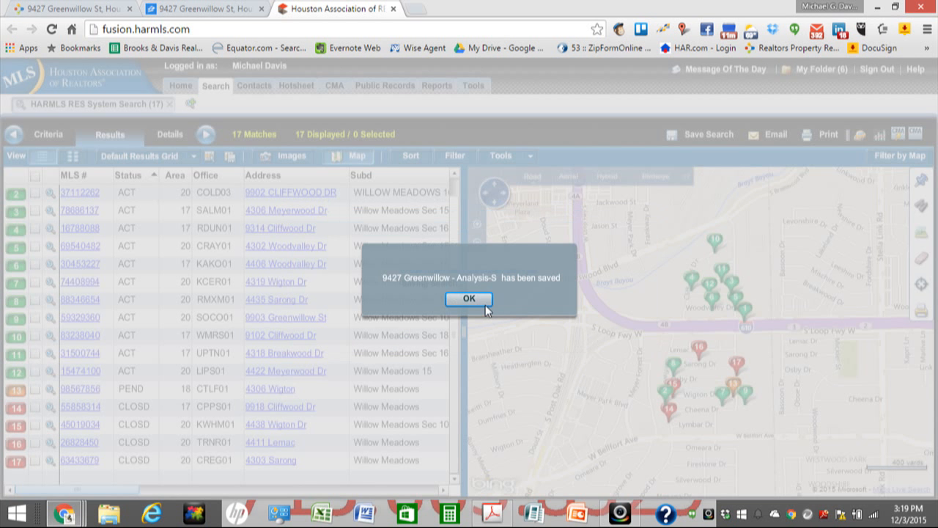
pyautogui.click(485, 304)
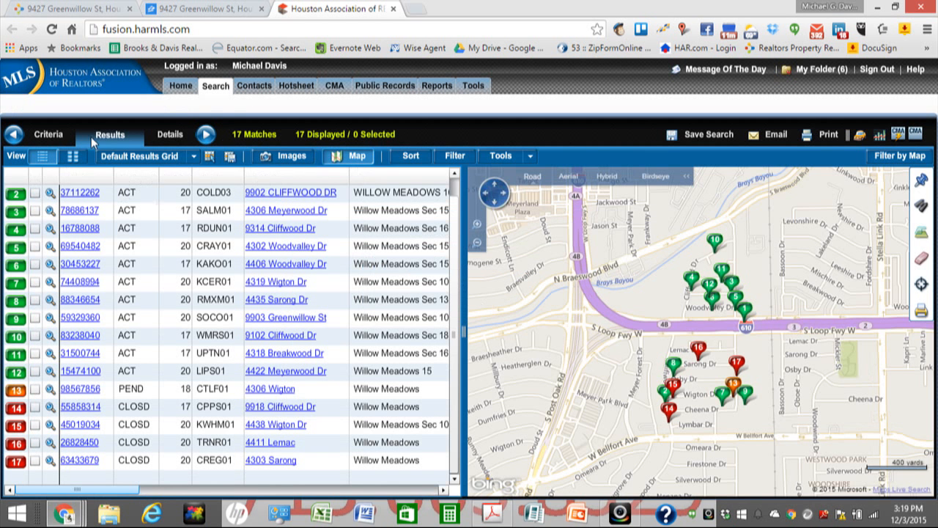
# Step: Start a HARMLS RNT System Search from Search > Rentals in a new tab
pyautogui.click(222, 90)
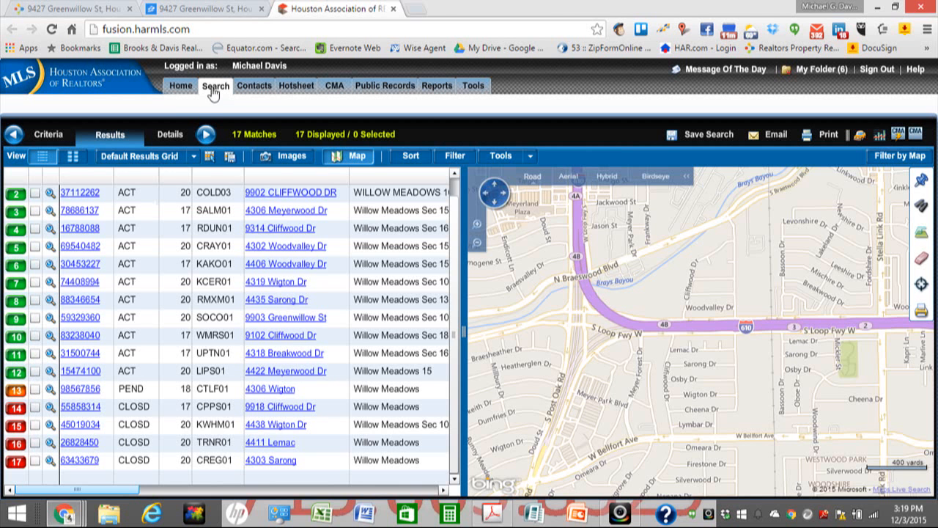
pyautogui.moveTo(215, 91)
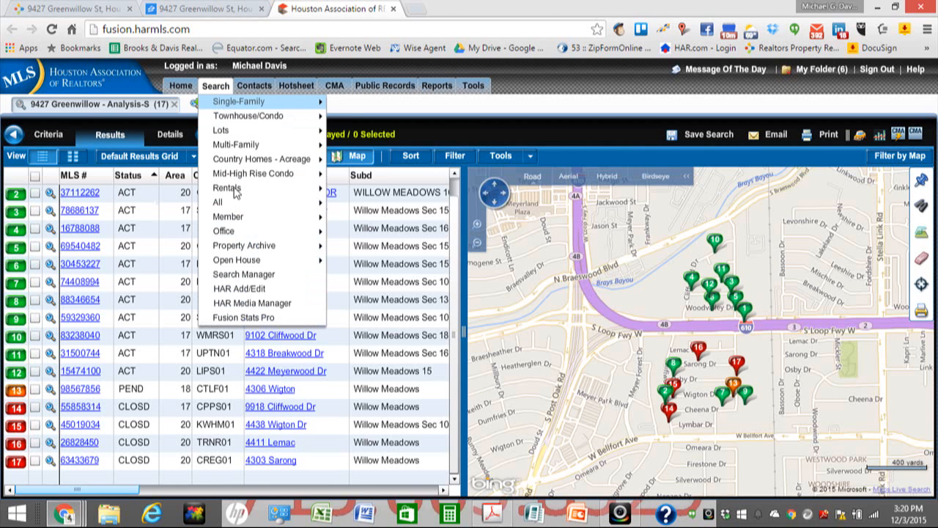
pyautogui.moveTo(234, 191)
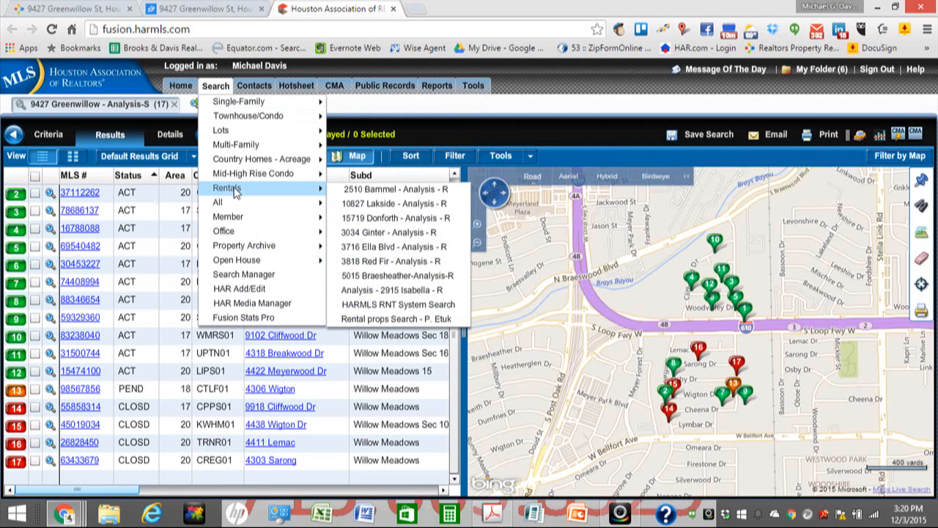
pyautogui.click(379, 306)
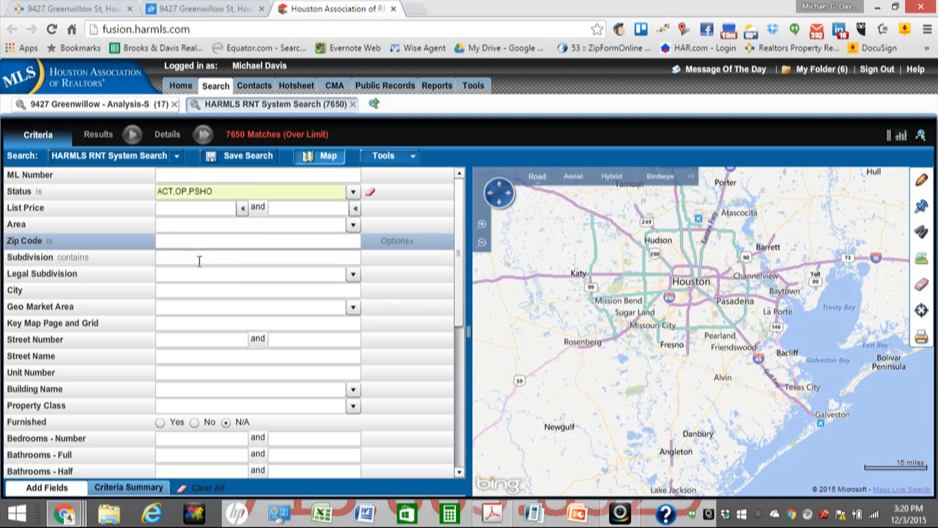
# Step: Copy 'Willow Meadows' from the Greenwillow note and paste it as the rental Subdivision, giving 6 matches
pyautogui.click(199, 259)
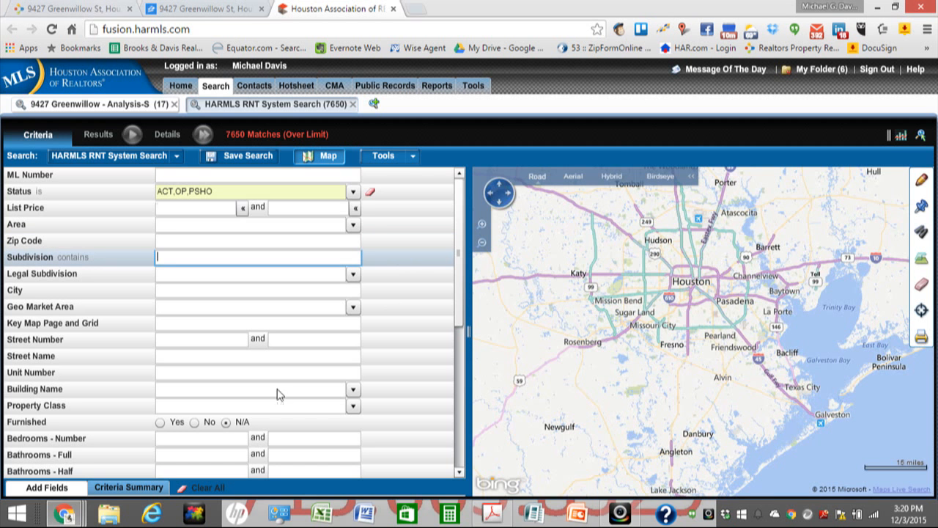
pyautogui.moveTo(65, 513)
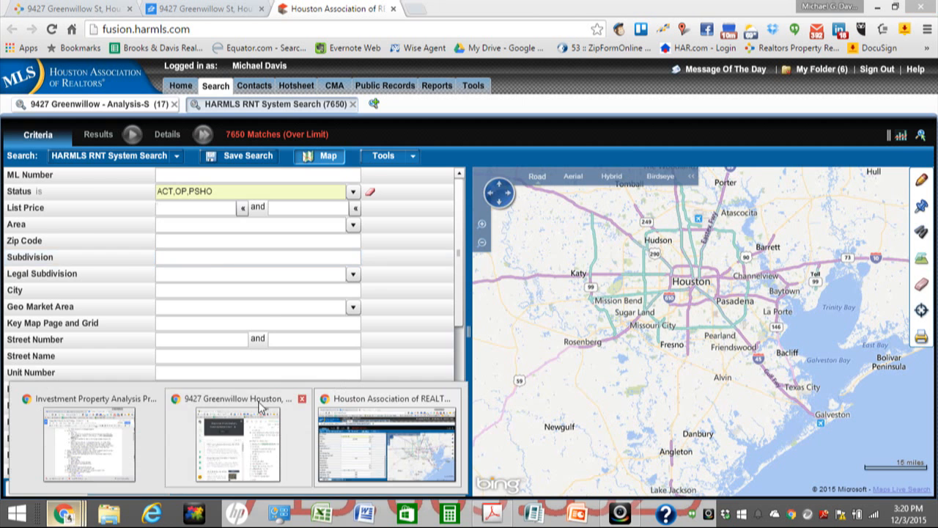
pyautogui.click(277, 461)
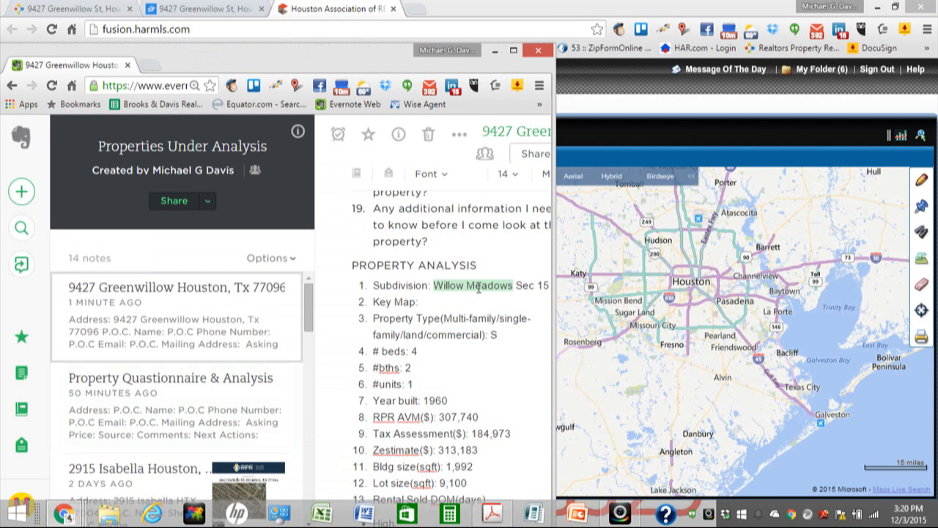
pyautogui.rightClick(477, 291)
pyautogui.click(513, 269)
pyautogui.click(495, 50)
pyautogui.click(187, 257)
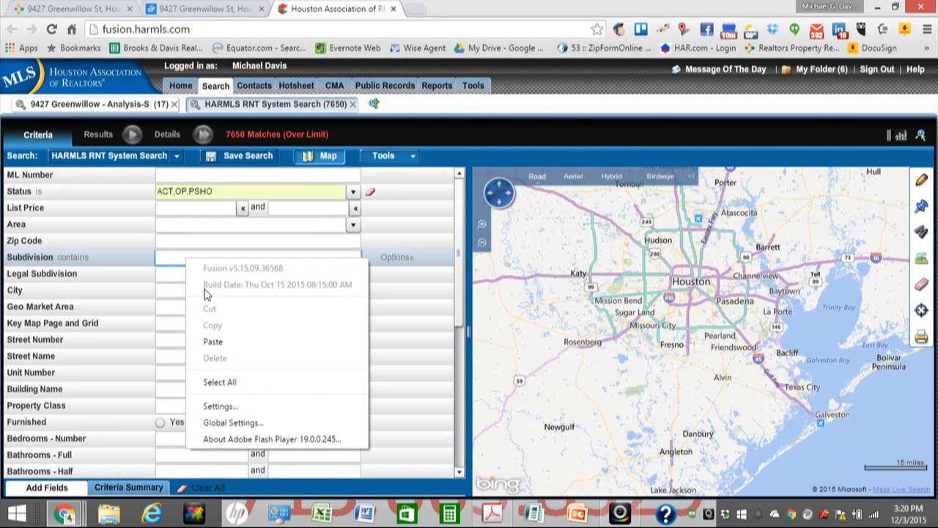
pyautogui.click(211, 342)
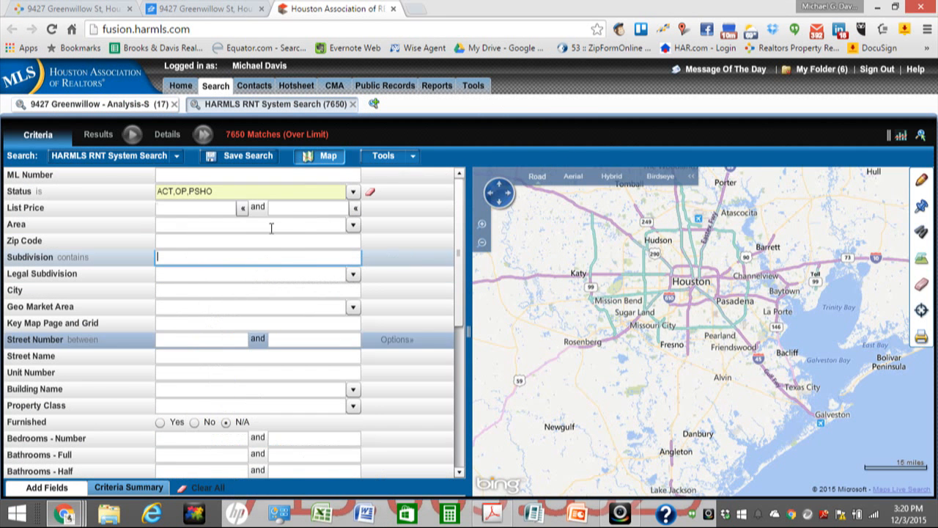
pyautogui.click(353, 190)
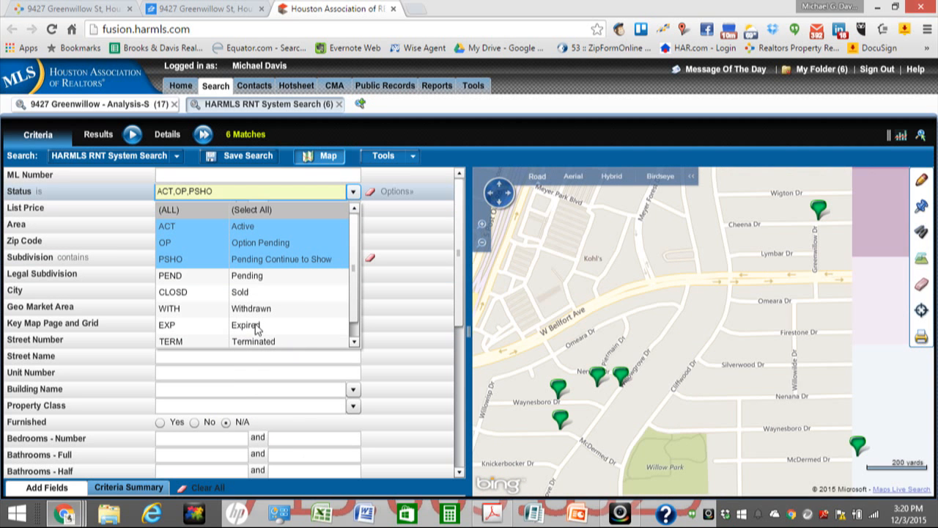
# Step: Add Pending and Sold to the rental search's status filter
pyautogui.click(244, 276)
pyautogui.click(244, 291)
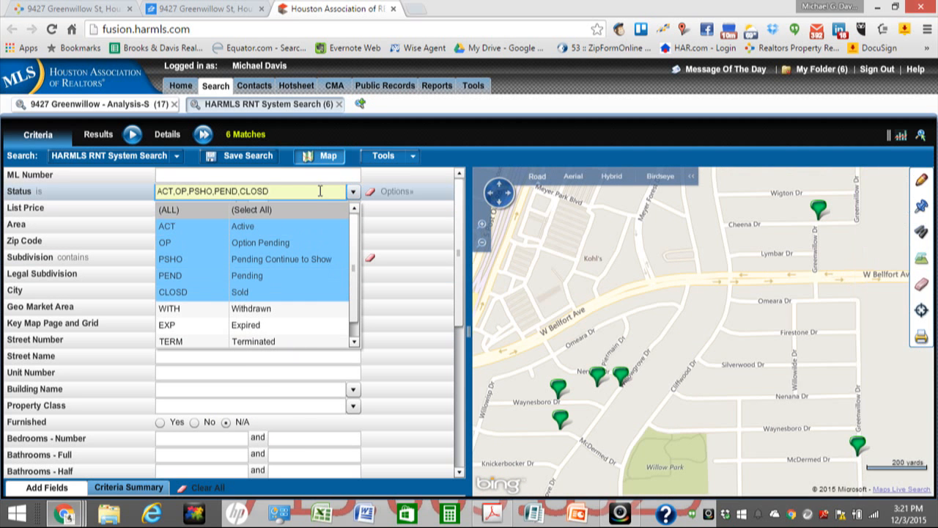
pyautogui.click(183, 356)
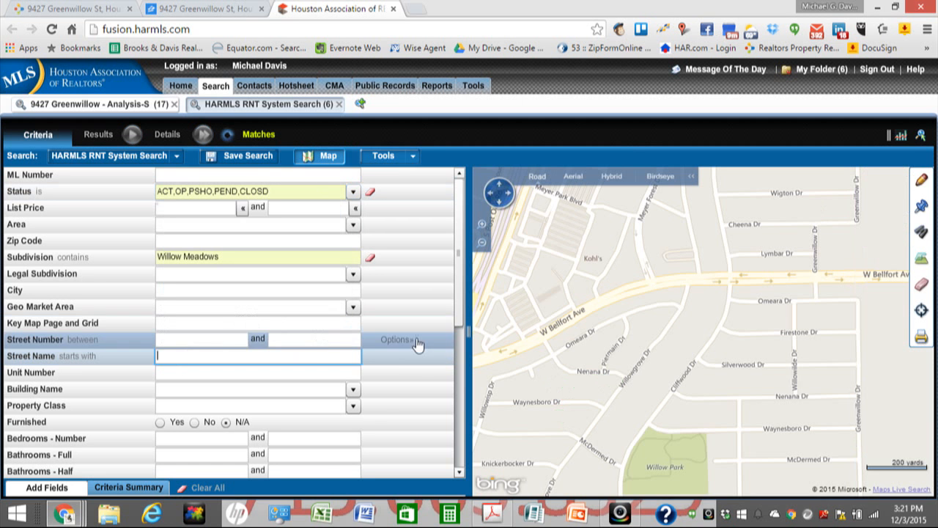
# Step: Restrict the rental search to zip code 77096, giving 63 matches
pyautogui.click(186, 242)
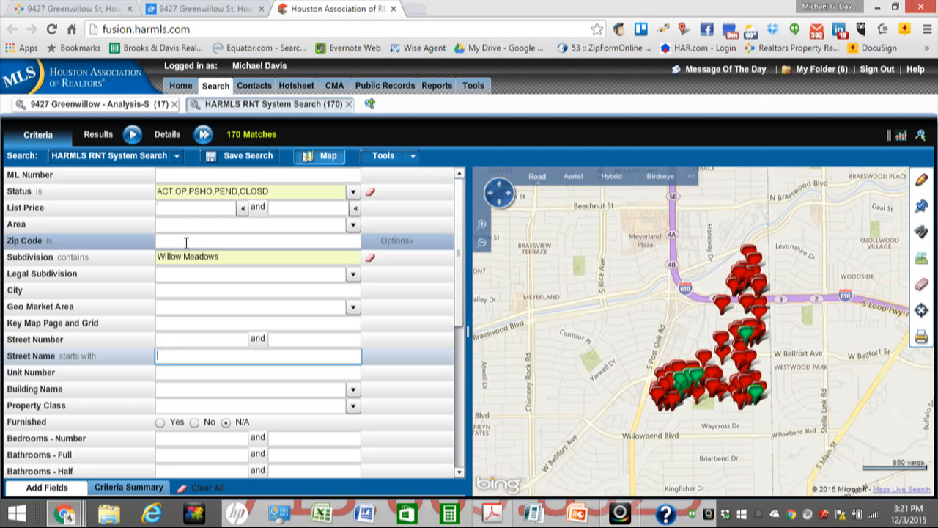
pyautogui.write('77096')
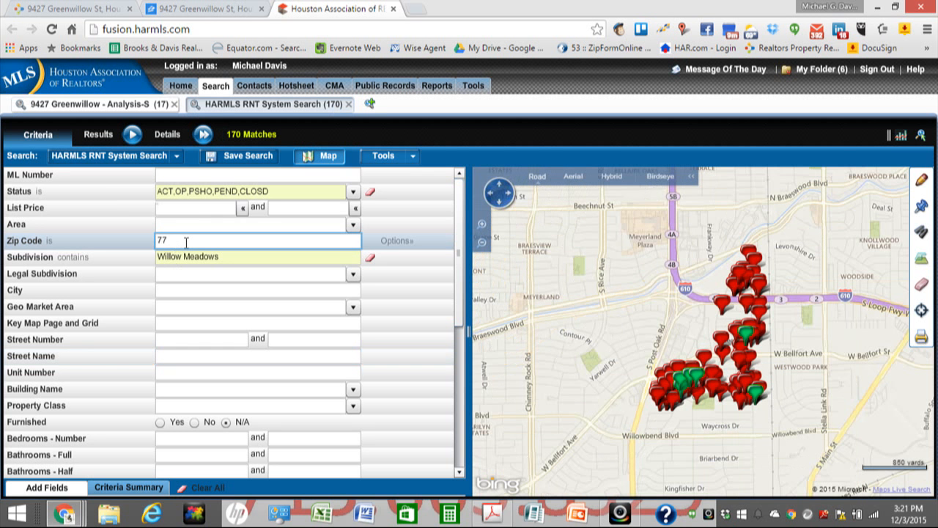
pyautogui.click(195, 274)
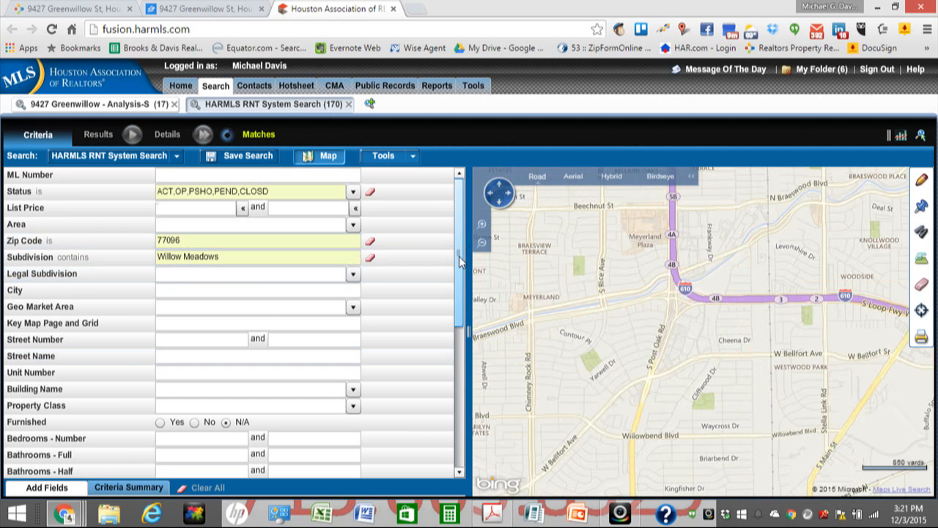
pyautogui.scroll(-3, 463, 244)
pyautogui.scroll(-5, 454, 458)
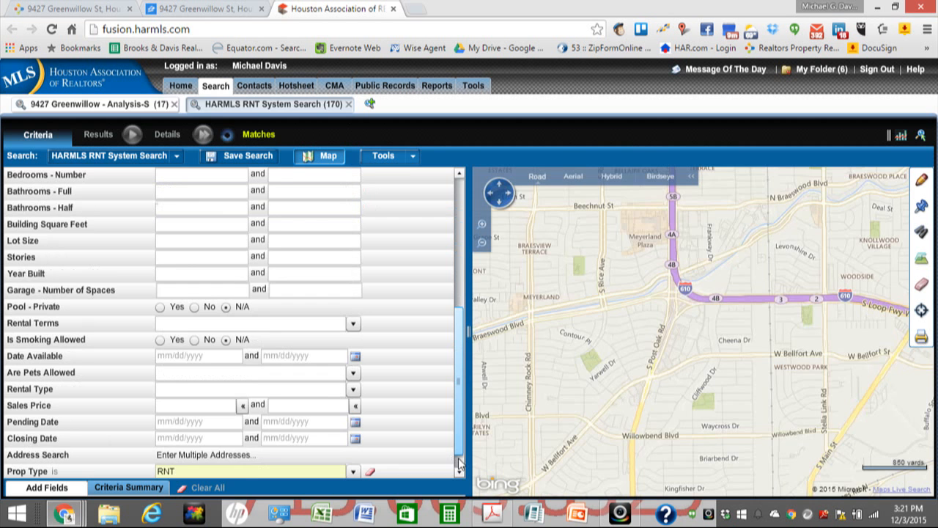
pyautogui.scroll(-1, 459, 462)
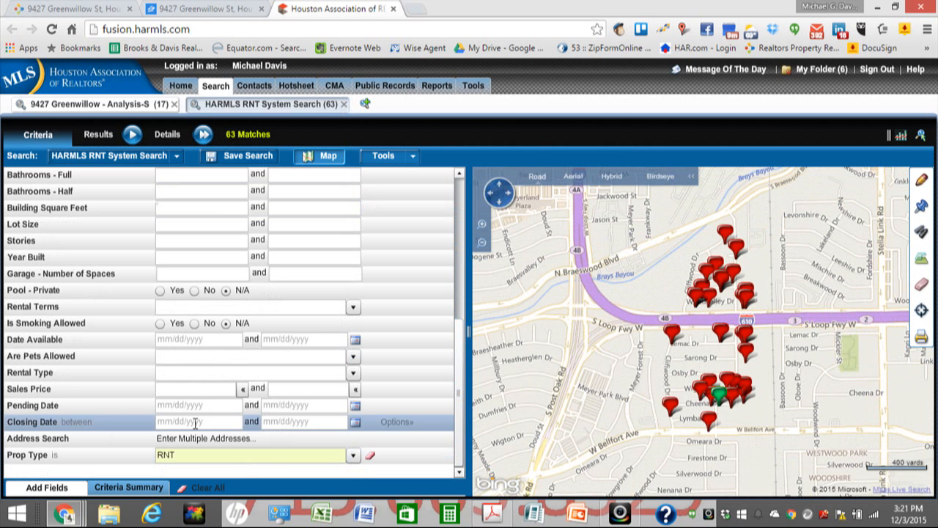
# Step: Set the earliest rental closing date to 10/01/2015, leaving 2 matches
pyautogui.click(195, 423)
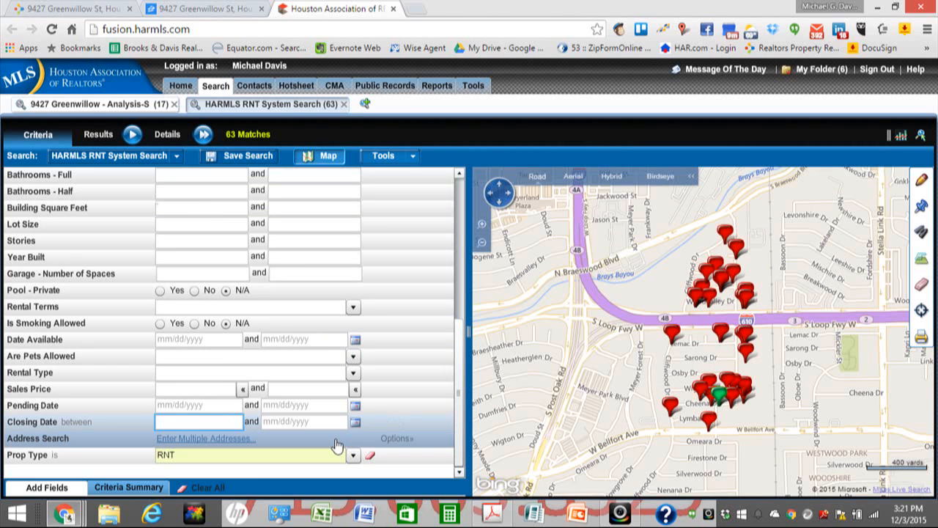
pyautogui.write('10/01/2015')
pyautogui.press('Tab')
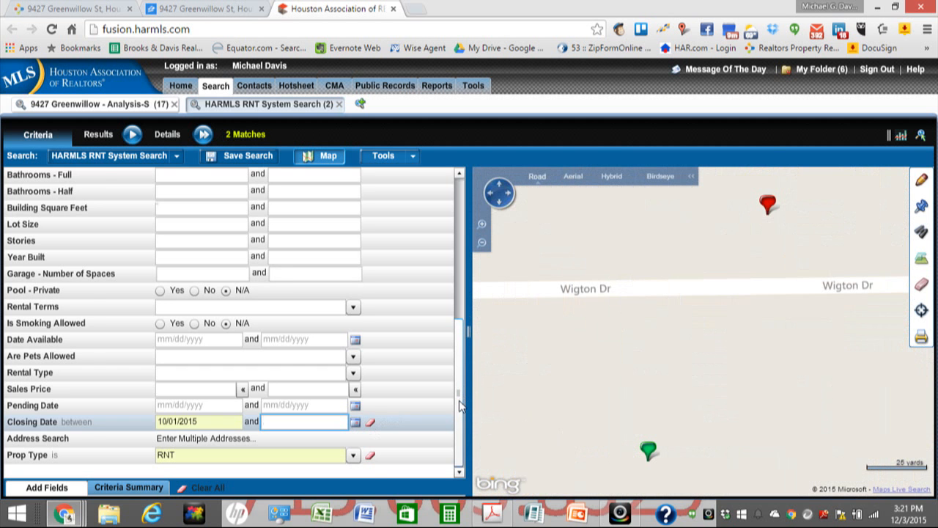
pyautogui.scroll(5, 461, 405)
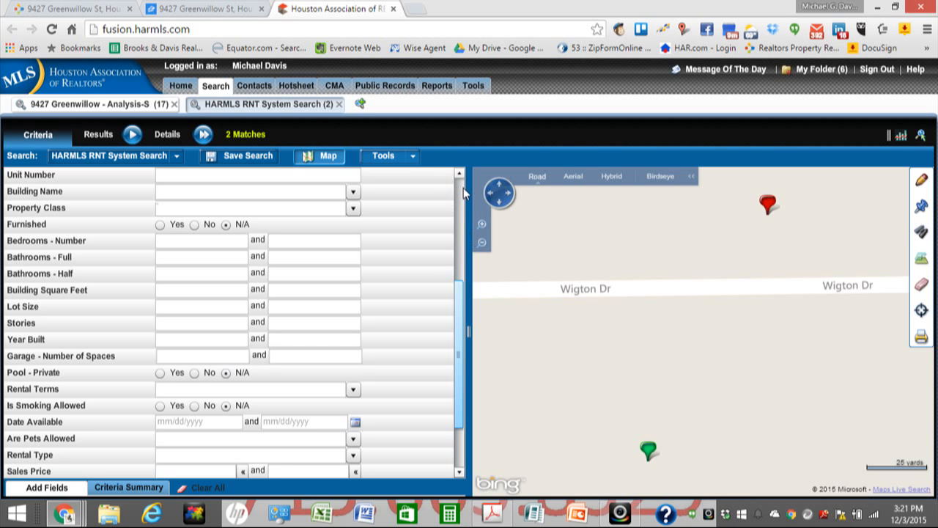
pyautogui.scroll(5, 247, 193)
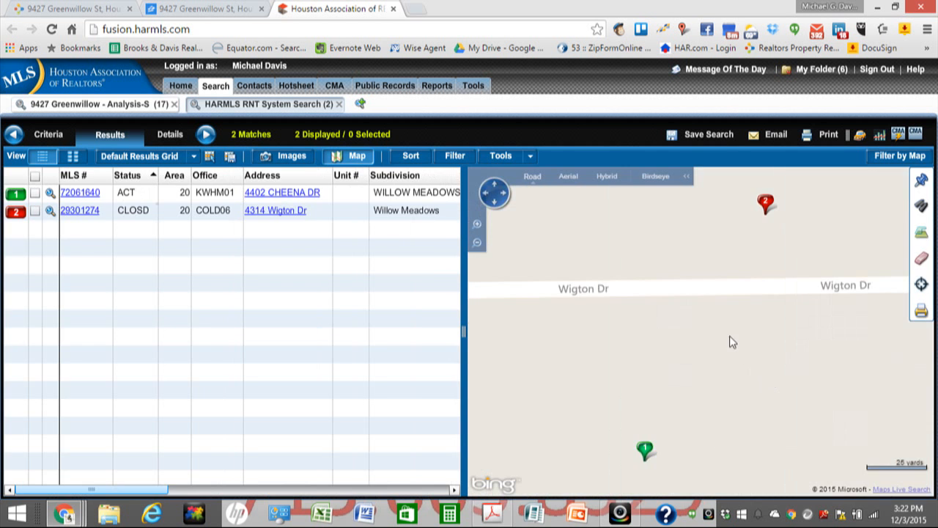
# Step: Zoom the map out and pan to show both rentals between the freeway and W Bellfort Ave
pyautogui.click(477, 243)
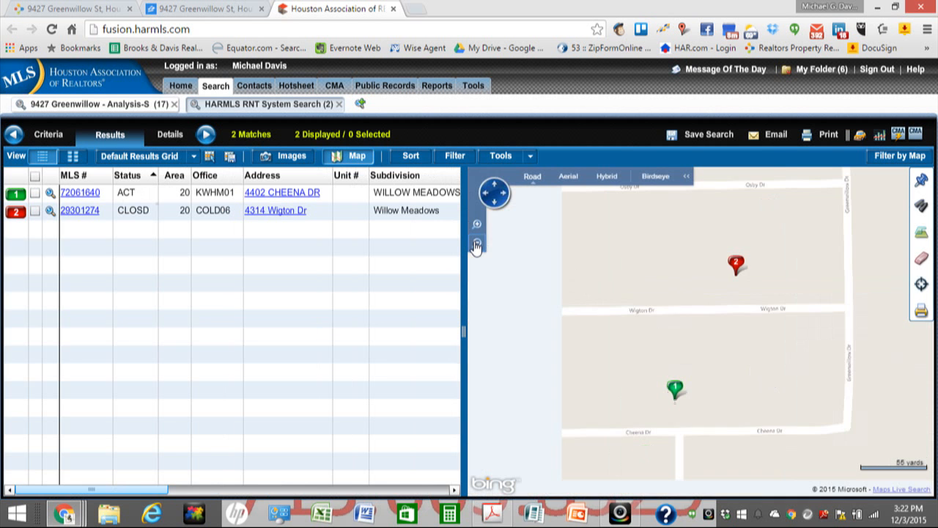
pyautogui.click(477, 244)
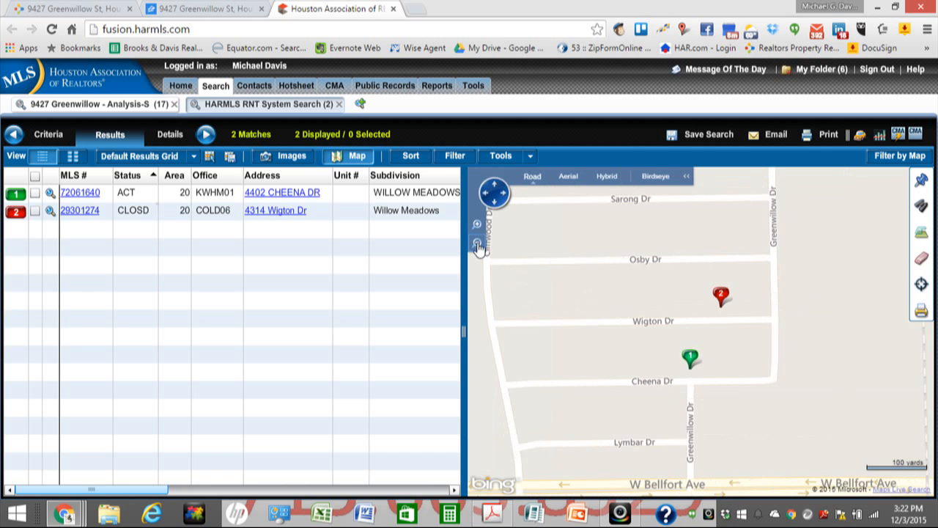
pyautogui.click(477, 244)
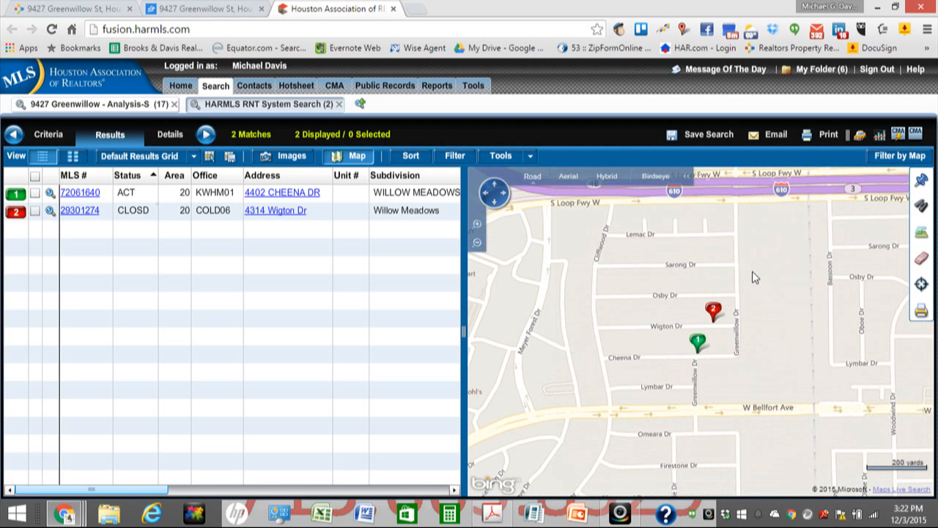
pyautogui.moveTo(757, 325); pyautogui.dragTo(765, 373)
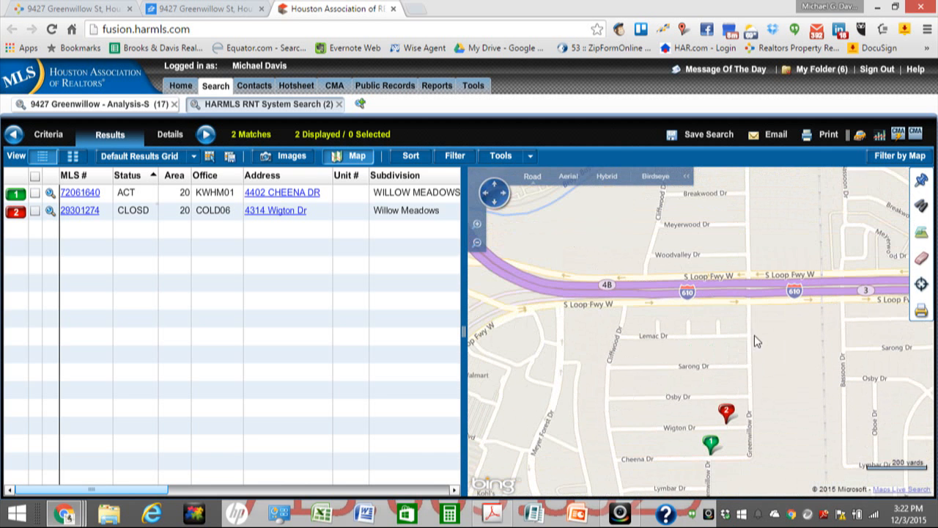
pyautogui.moveTo(745, 329); pyautogui.dragTo(747, 303)
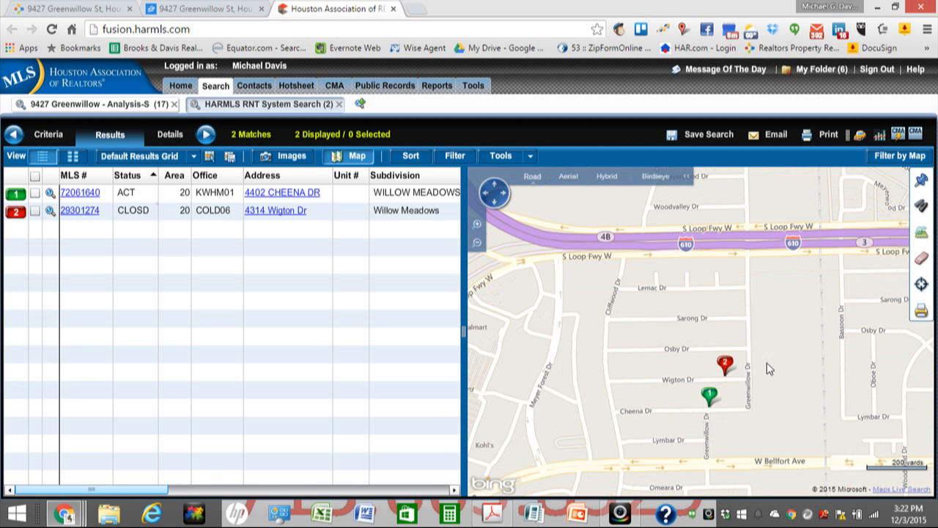
# Step: Scroll the results grid to see sizes 2,104 and 2,280 sqft at $1,850 and $3,500
pyautogui.click(453, 491)
pyautogui.click(455, 491)
pyautogui.click(454, 490)
pyautogui.click(454, 491)
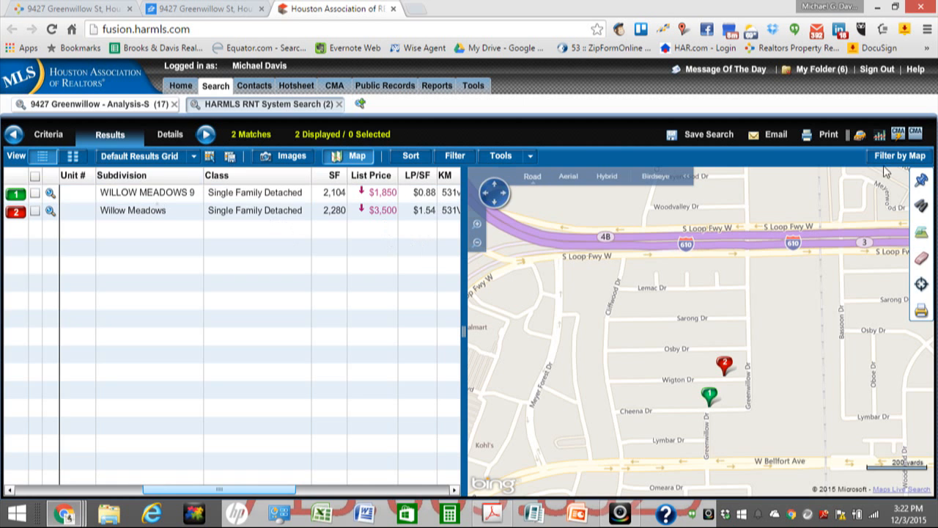
pyautogui.click(718, 140)
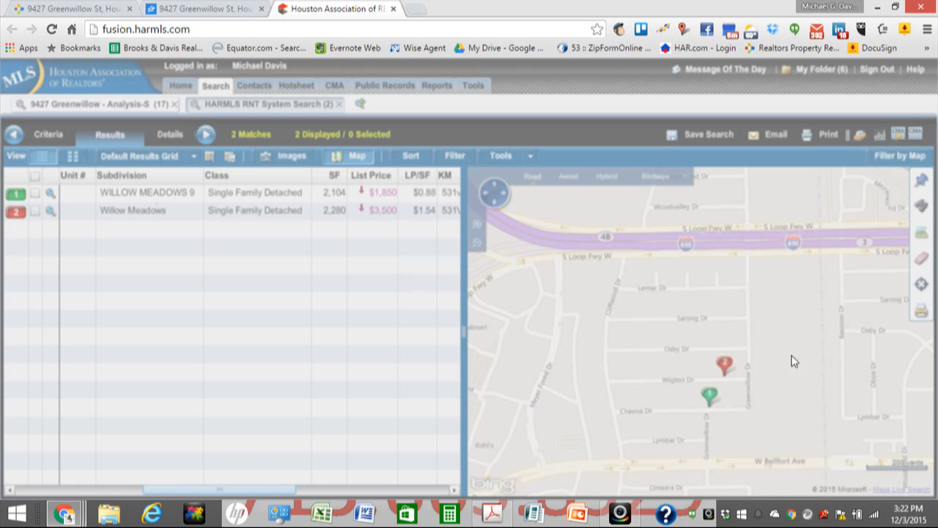
pyautogui.click(423, 254)
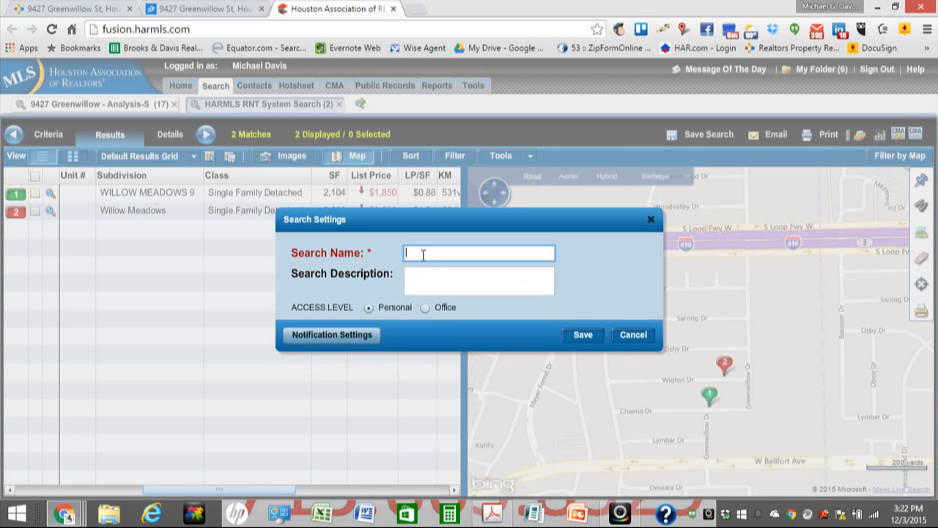
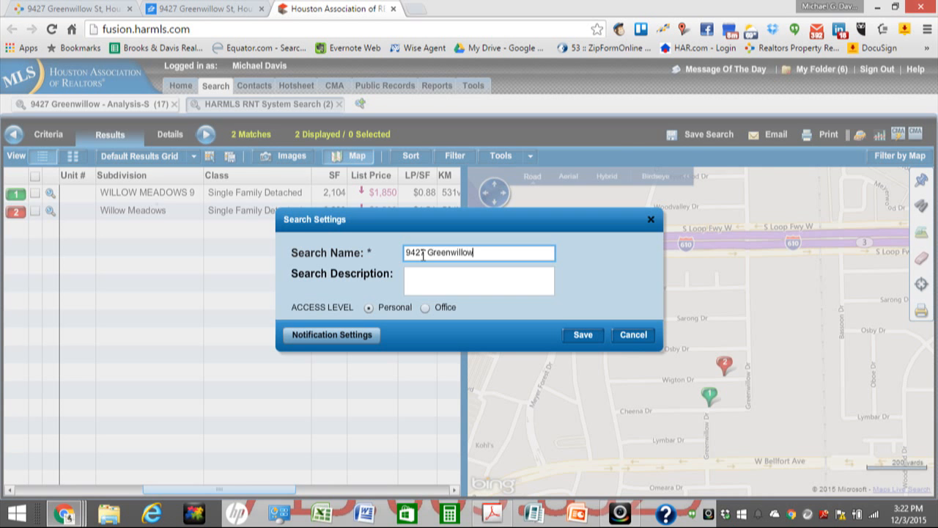
pyautogui.write('-Analysis-R')
pyautogui.click(591, 337)
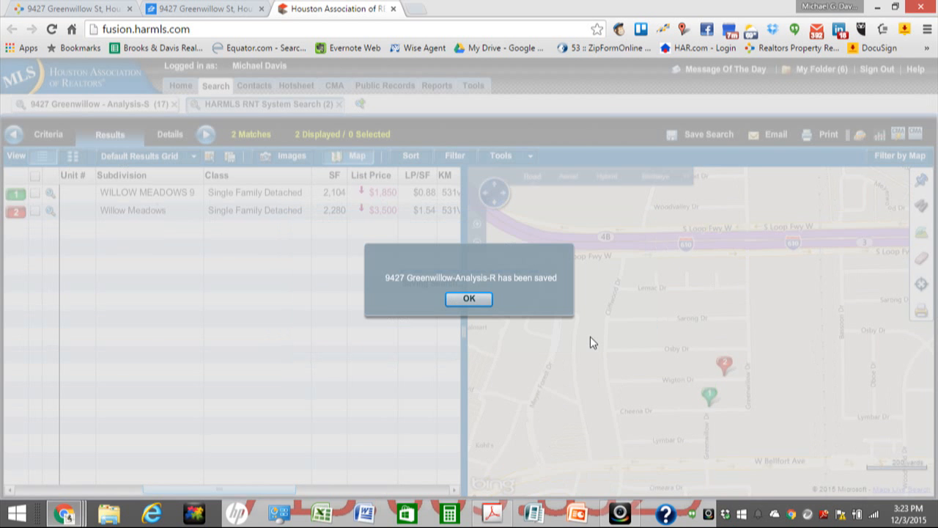
pyautogui.click(455, 302)
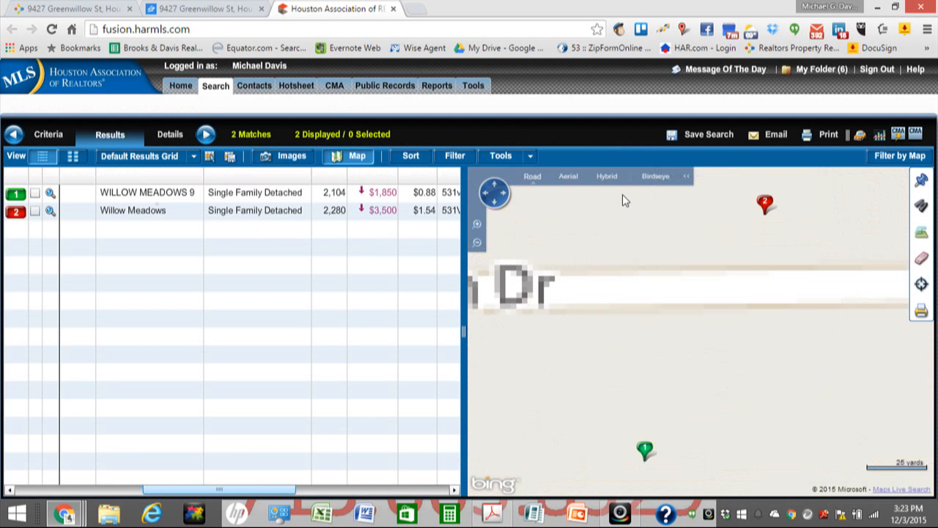
# Step: Switch the print options to full reports, replacing RNT - Agent Full Report with All - Agent Full Report
pyautogui.click(828, 136)
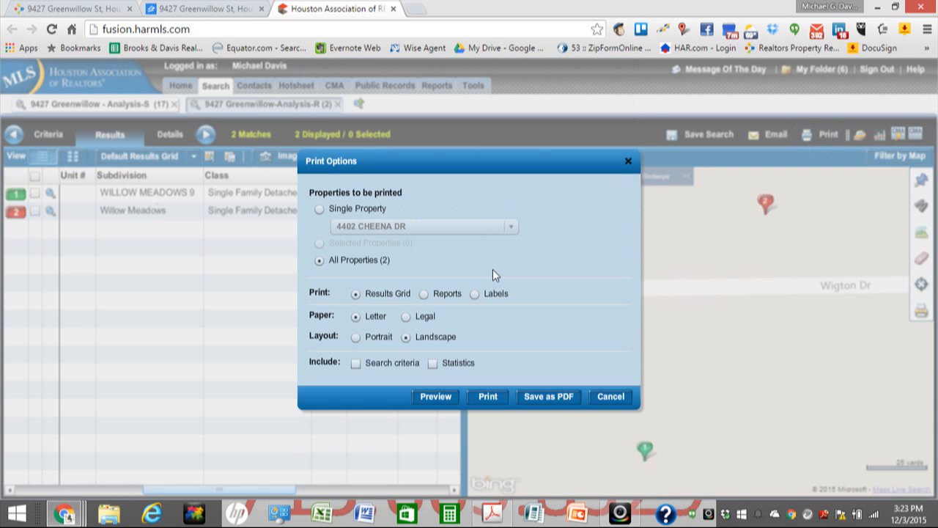
pyautogui.click(424, 293)
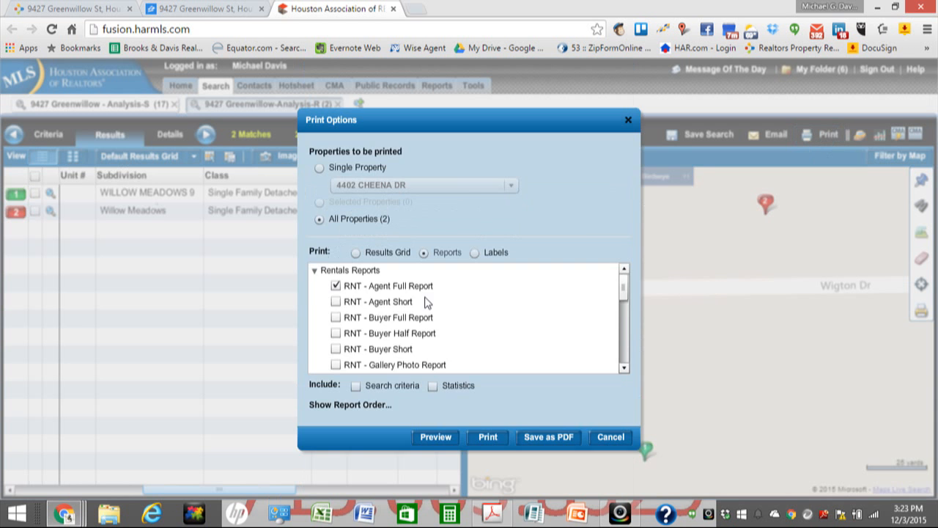
pyautogui.click(336, 287)
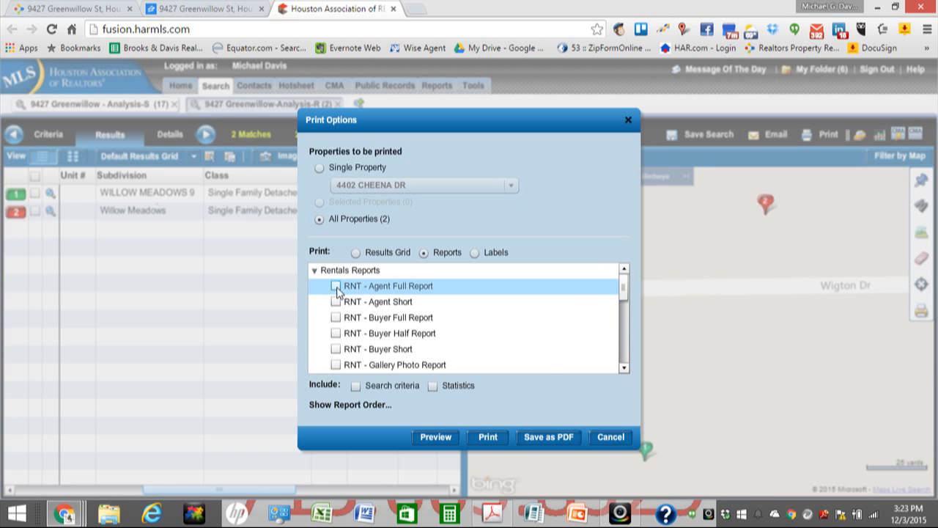
pyautogui.click(623, 369)
pyautogui.click(623, 371)
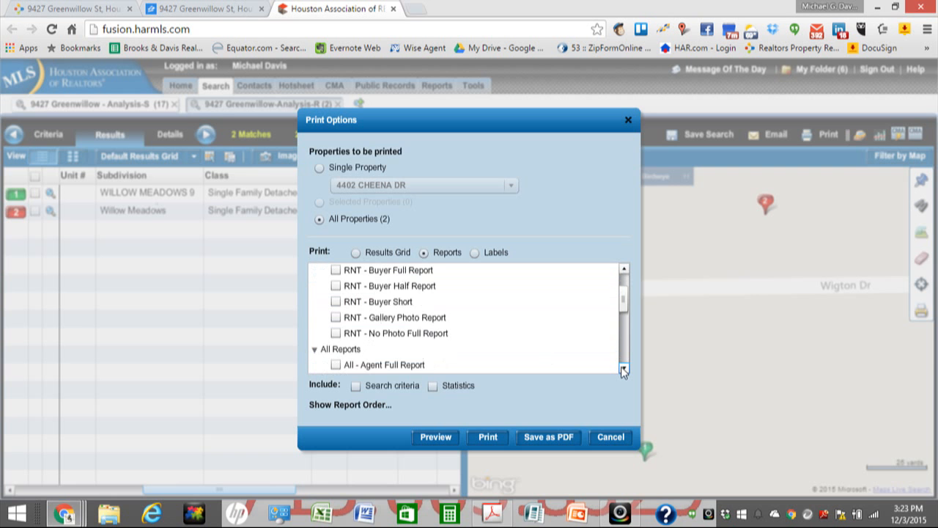
pyautogui.click(623, 368)
pyautogui.click(623, 369)
pyautogui.click(623, 369)
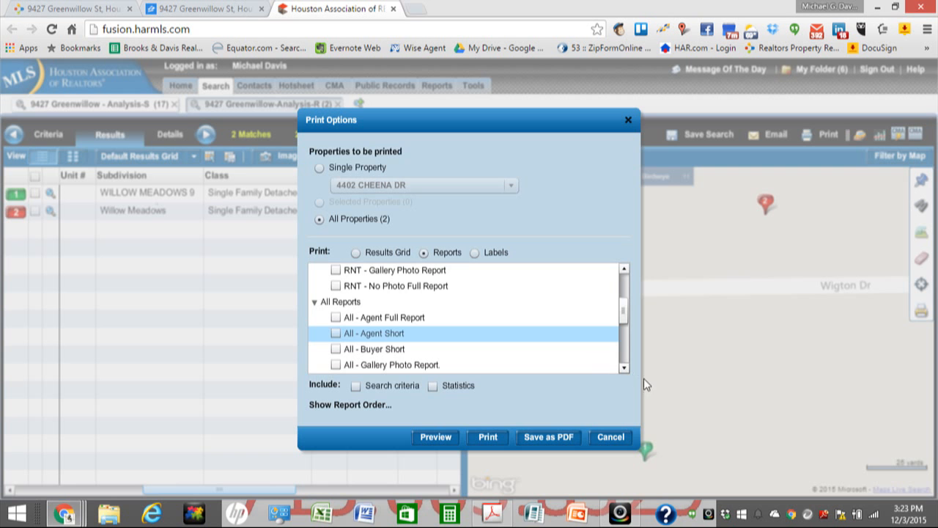
pyautogui.click(623, 369)
pyautogui.click(624, 369)
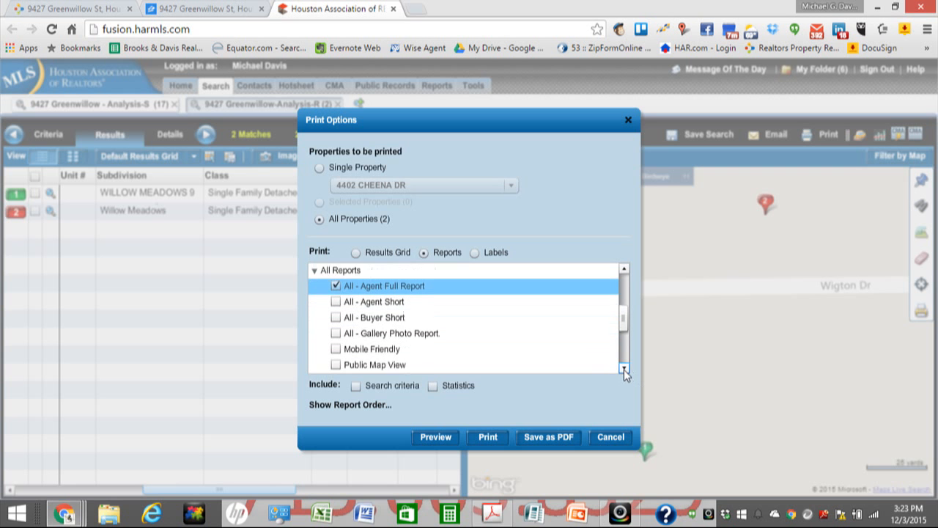
pyautogui.click(624, 369)
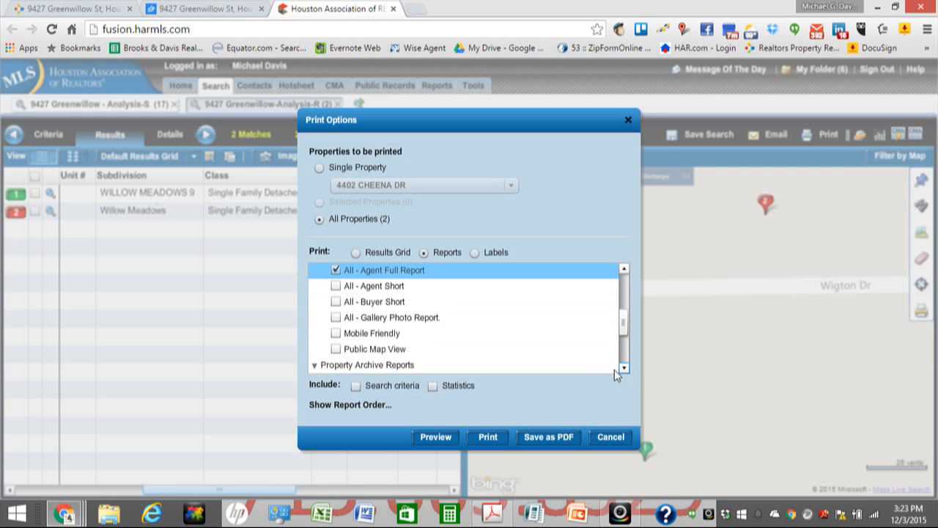
# Step: Also tick All - Gallery Photo Report, Public Map View and Quick CMA (Portrait)
pyautogui.click(336, 318)
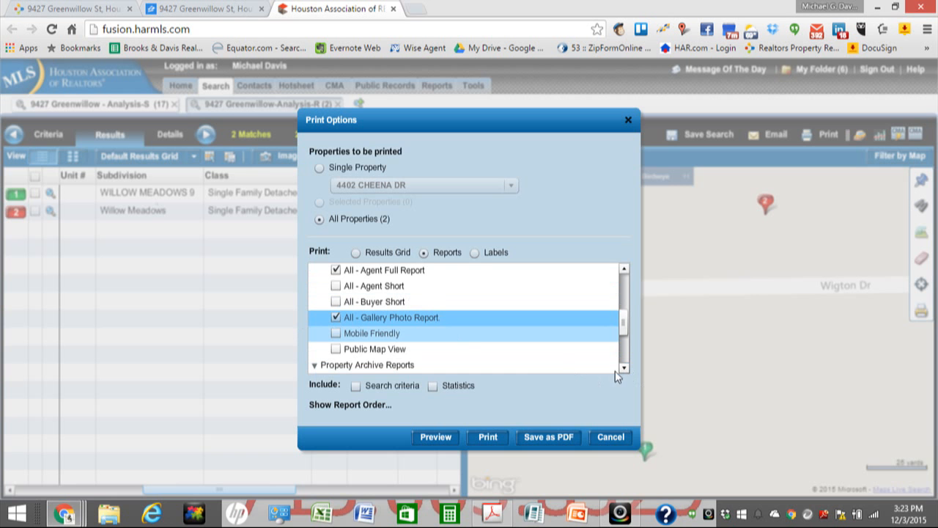
pyautogui.click(336, 349)
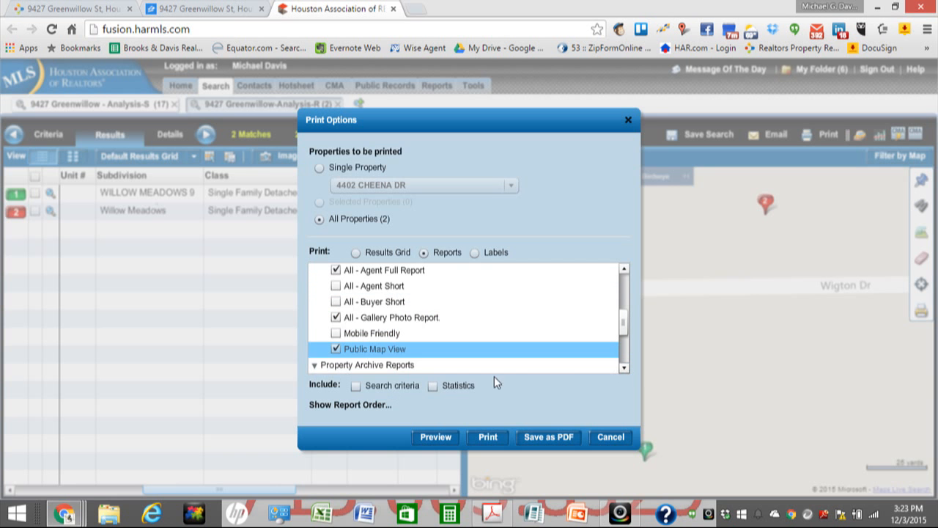
pyautogui.click(625, 369)
pyautogui.click(624, 369)
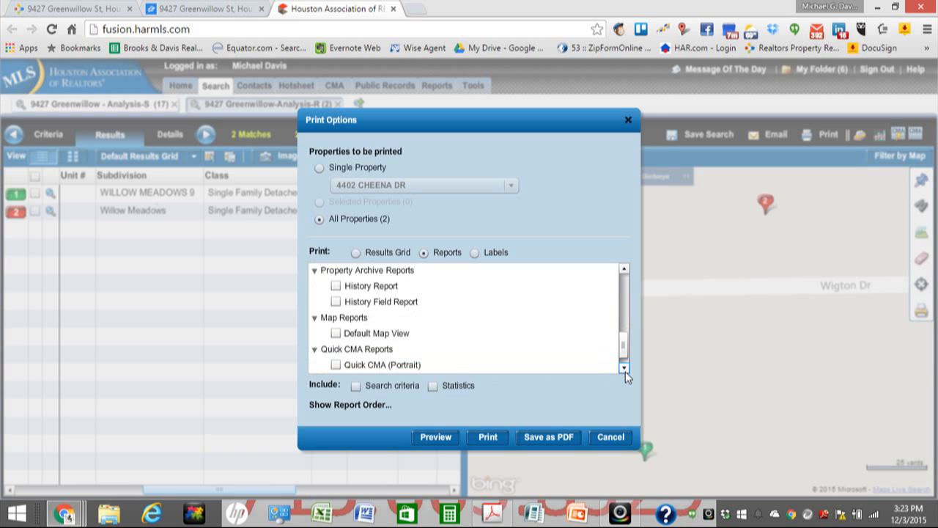
pyautogui.click(624, 369)
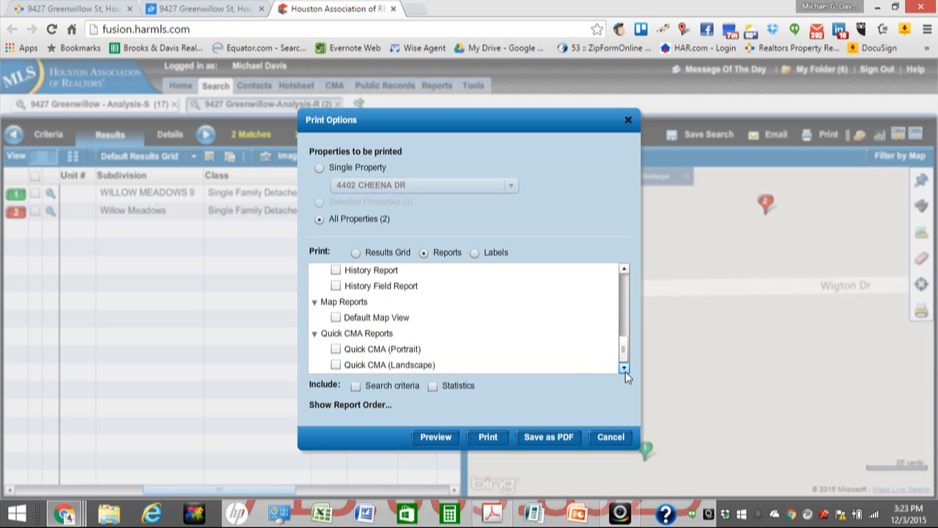
pyautogui.click(336, 350)
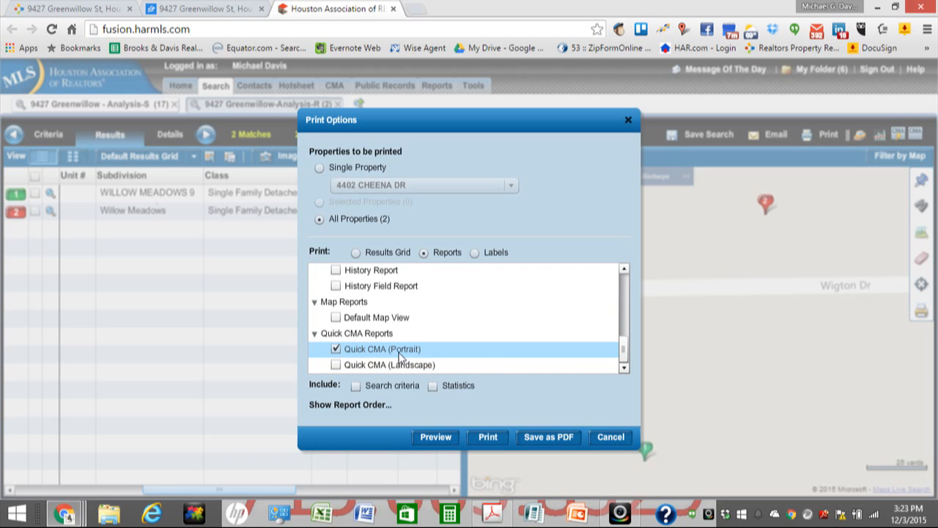
pyautogui.click(554, 437)
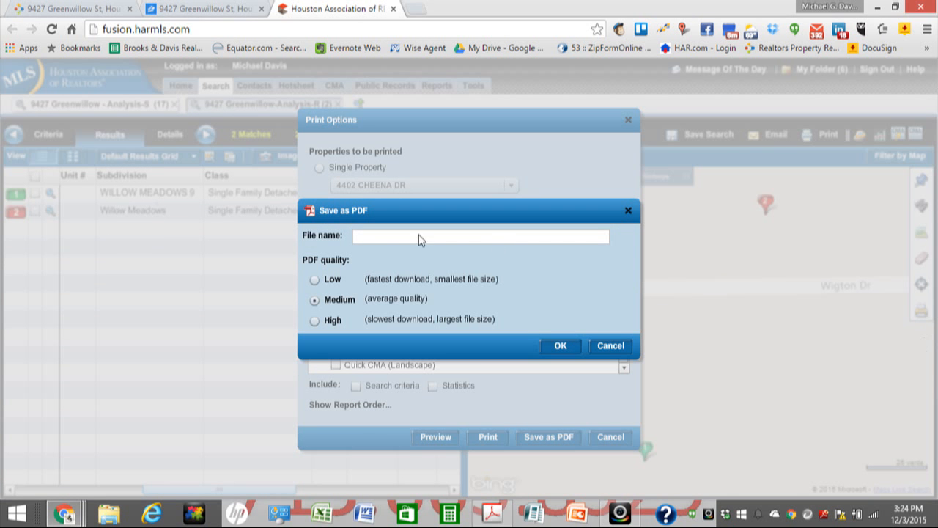
pyautogui.click(365, 236)
pyautogui.write('Fusion')
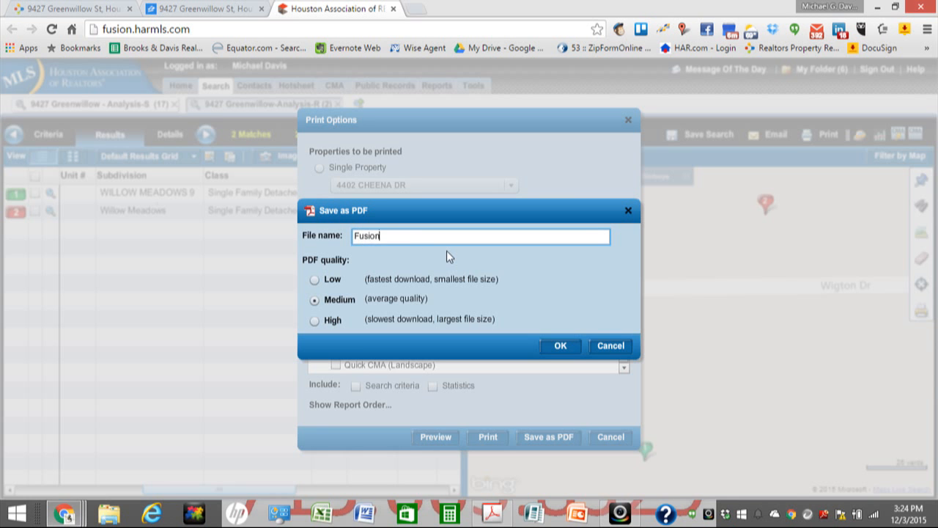
pyautogui.write(' S')
pyautogui.press('BackSpace')
pyautogui.write('Rental Com')
pyautogui.write('p Analysis Package')
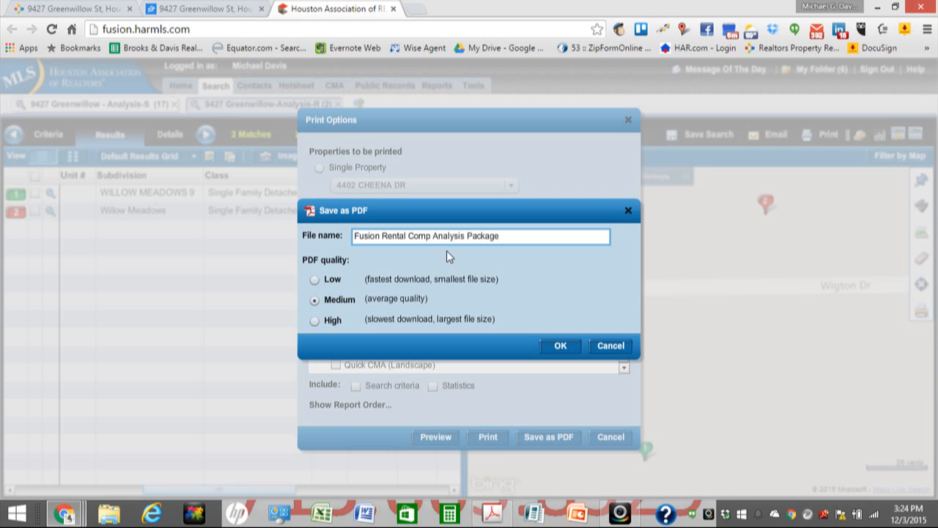
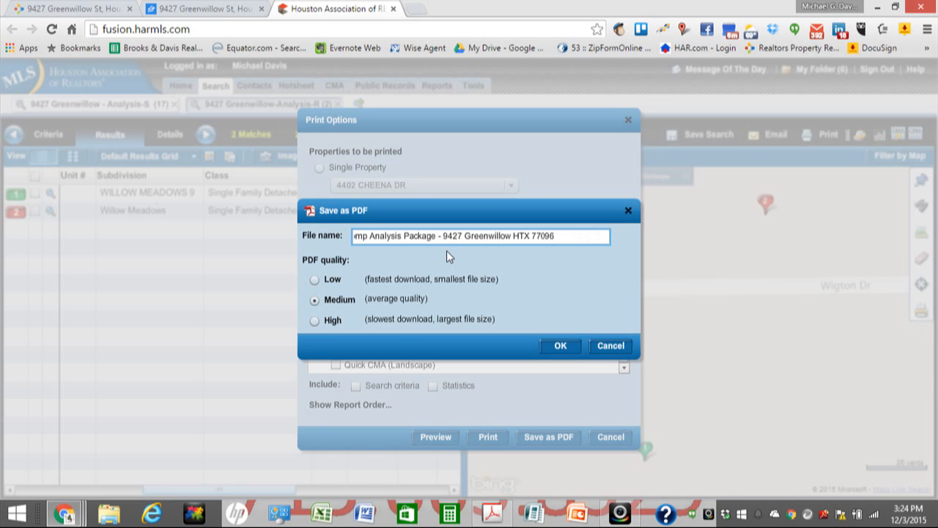
pyautogui.click(316, 282)
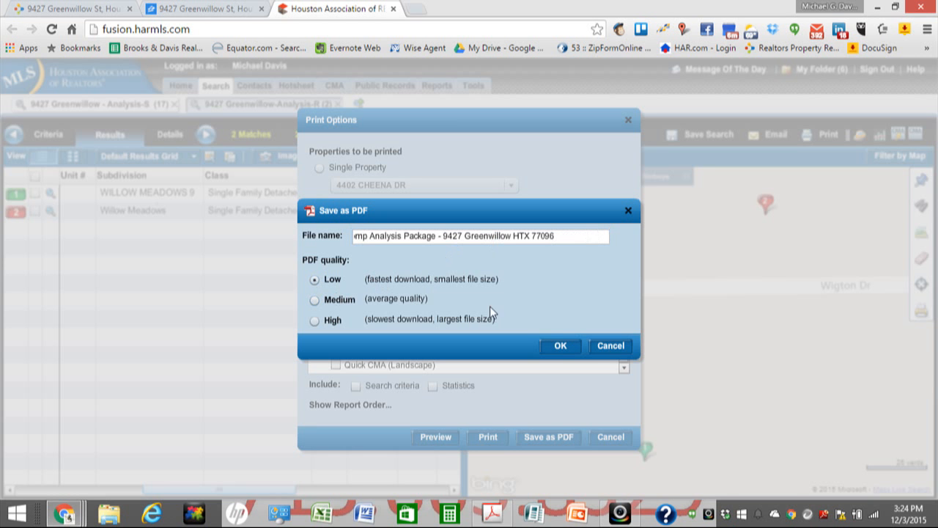
pyautogui.click(559, 348)
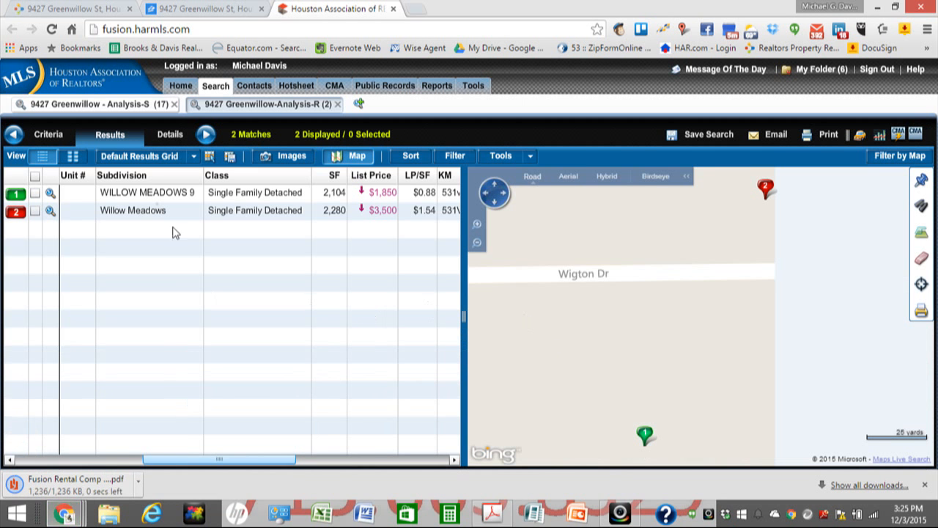
# Step: On the 17-match sale comp search, set printing to detailed reports including All - Agent Full Report
pyautogui.click(94, 107)
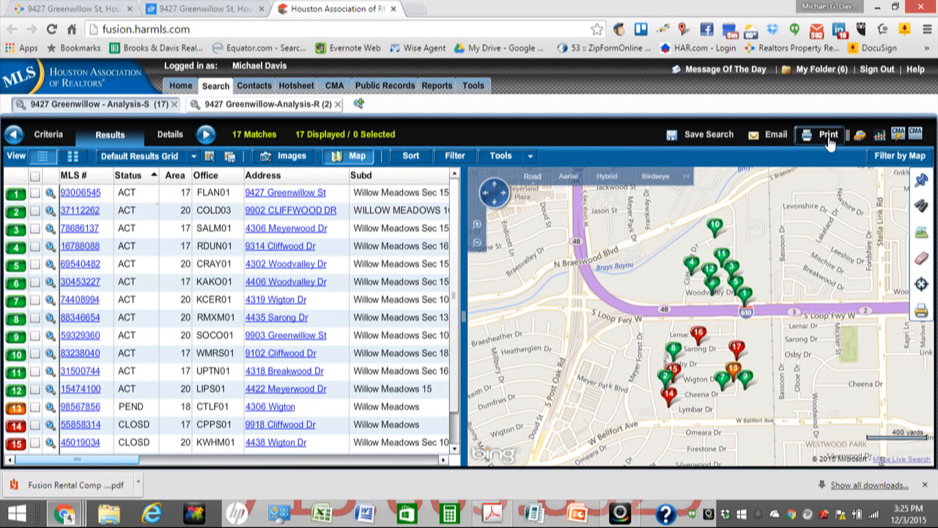
pyautogui.click(829, 136)
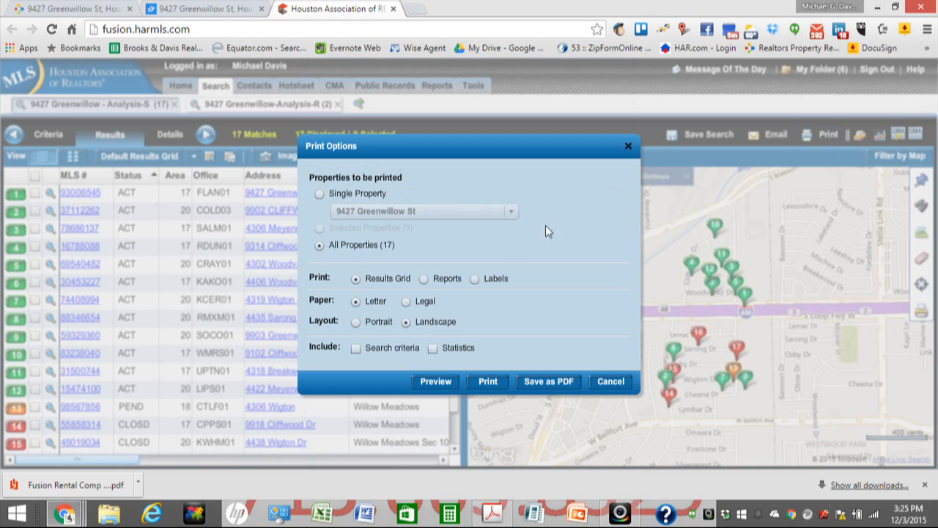
pyautogui.click(425, 280)
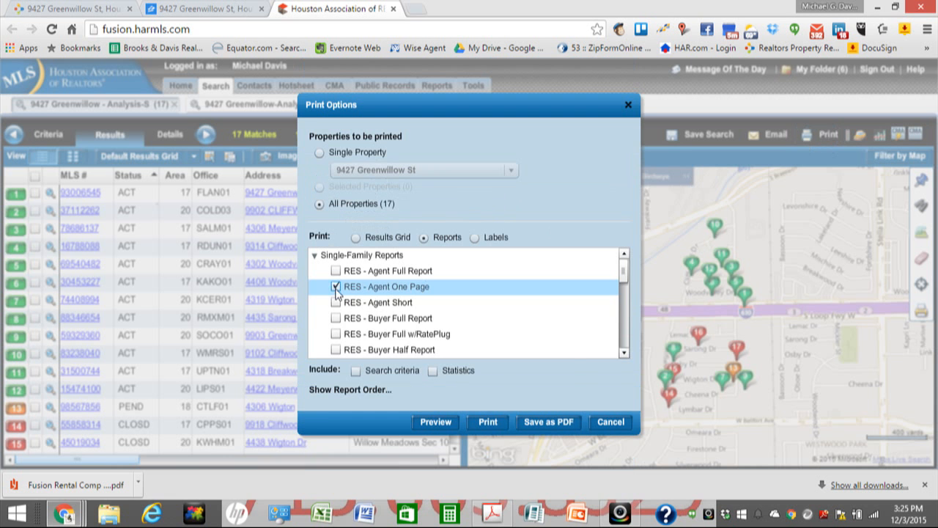
pyautogui.click(624, 352)
pyautogui.click(623, 353)
pyautogui.click(623, 352)
pyautogui.click(624, 352)
pyautogui.click(624, 352)
pyautogui.click(624, 353)
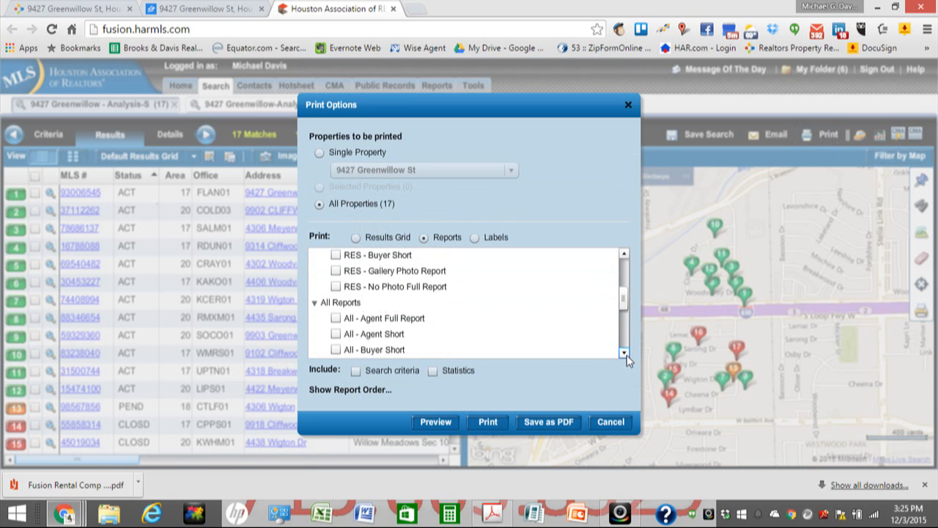
pyautogui.click(335, 319)
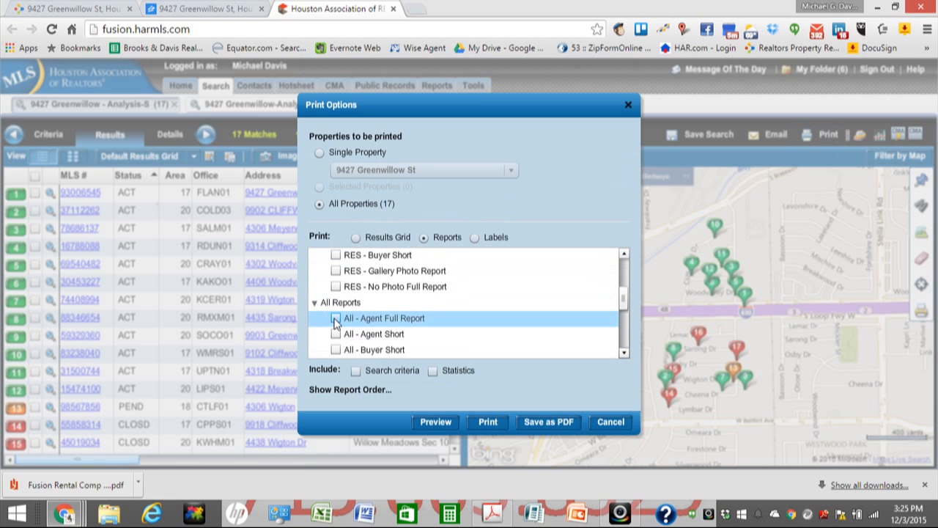
# Step: Add the All - Gallery Photo, Public Map View and Quick CMA (Portrait) reports
pyautogui.click(624, 352)
pyautogui.click(623, 352)
pyautogui.click(623, 353)
pyautogui.click(624, 352)
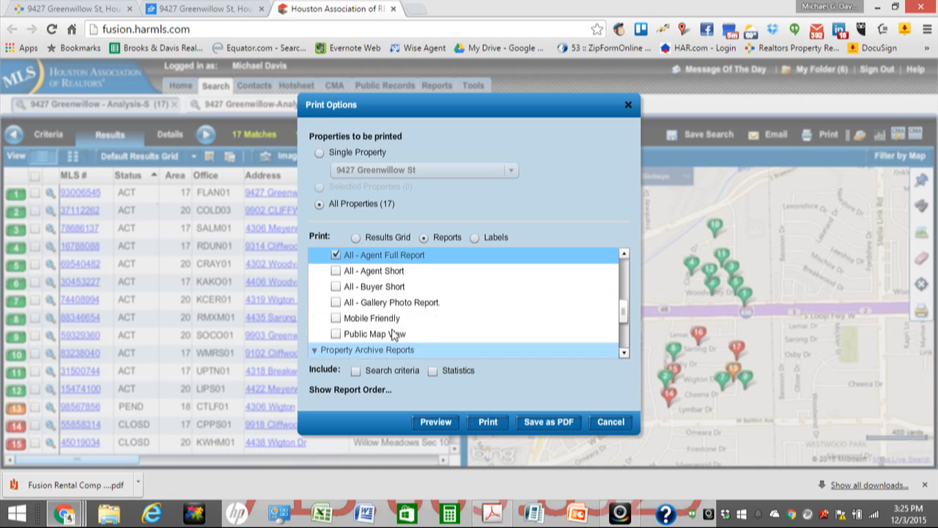
pyautogui.click(336, 302)
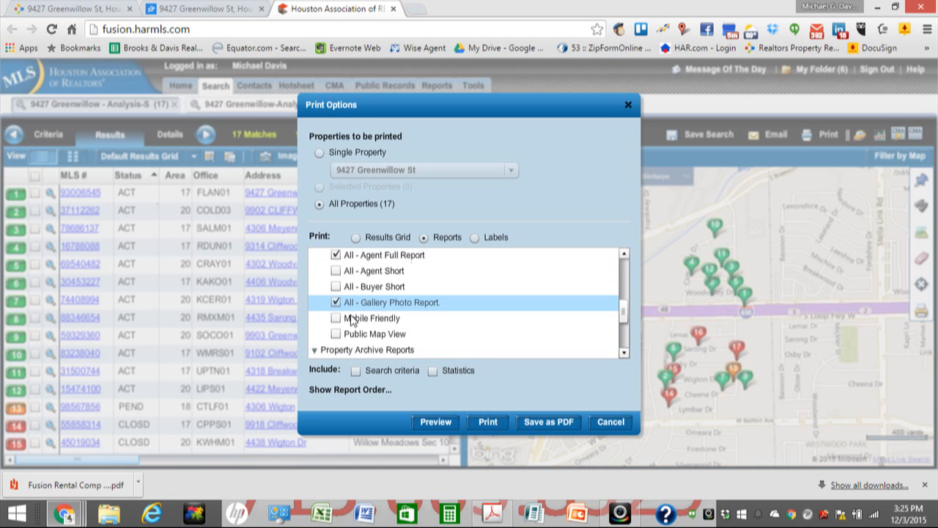
pyautogui.click(625, 355)
pyautogui.click(335, 318)
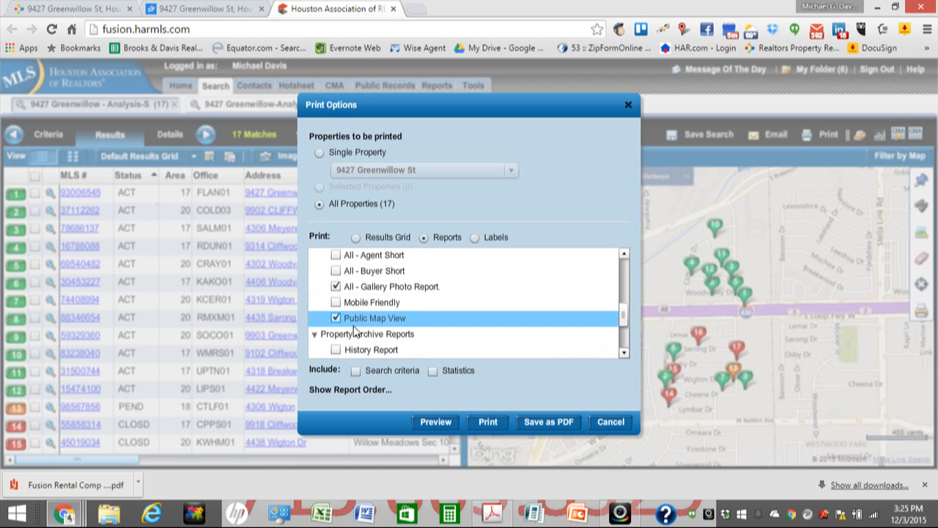
pyautogui.click(624, 353)
pyautogui.scroll(-5, 623, 355)
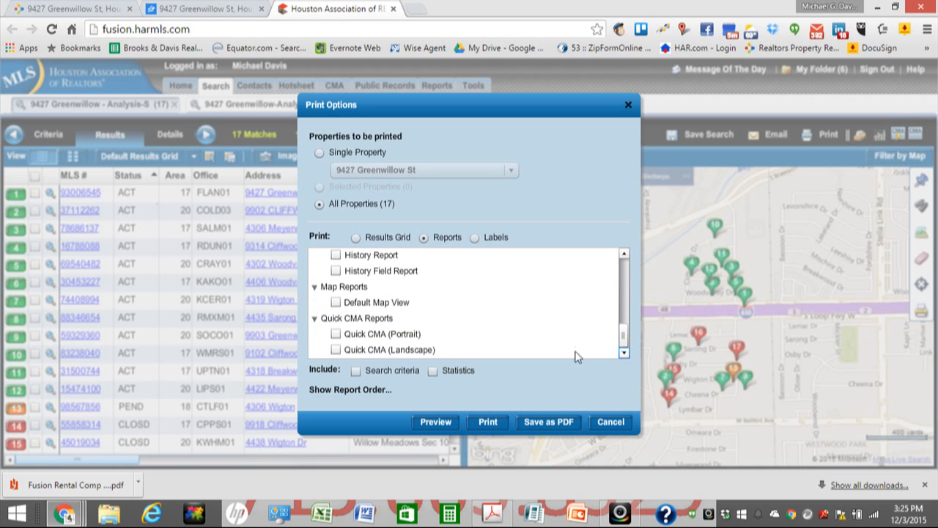
pyautogui.click(335, 334)
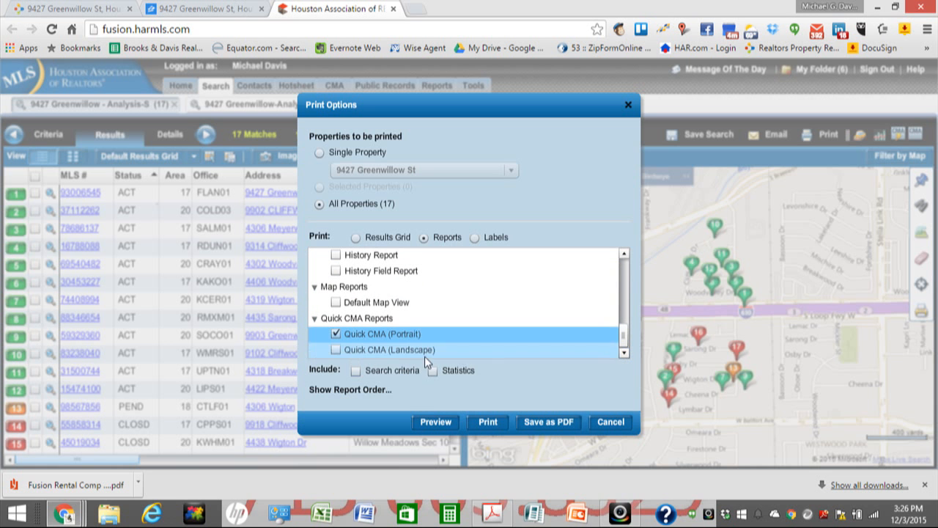
pyautogui.click(543, 422)
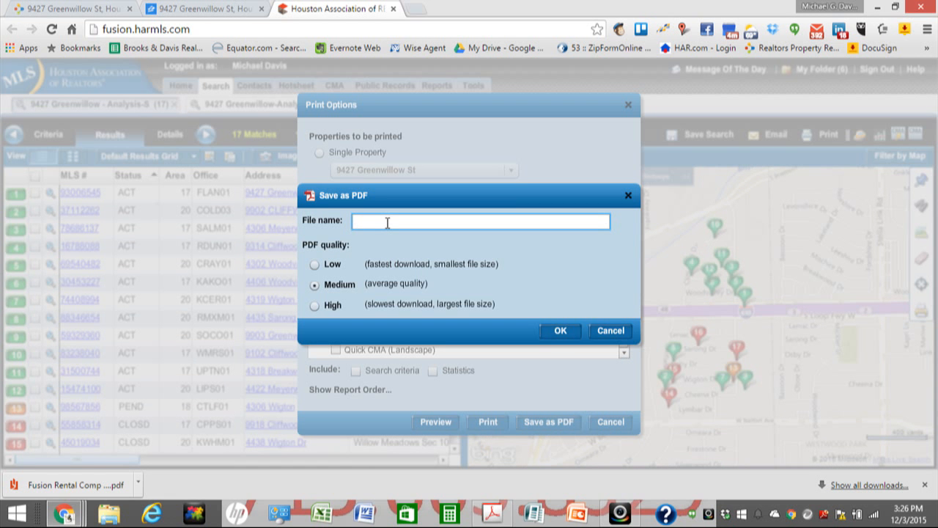
pyautogui.write('Fusion Sale Comp Analysis Package')
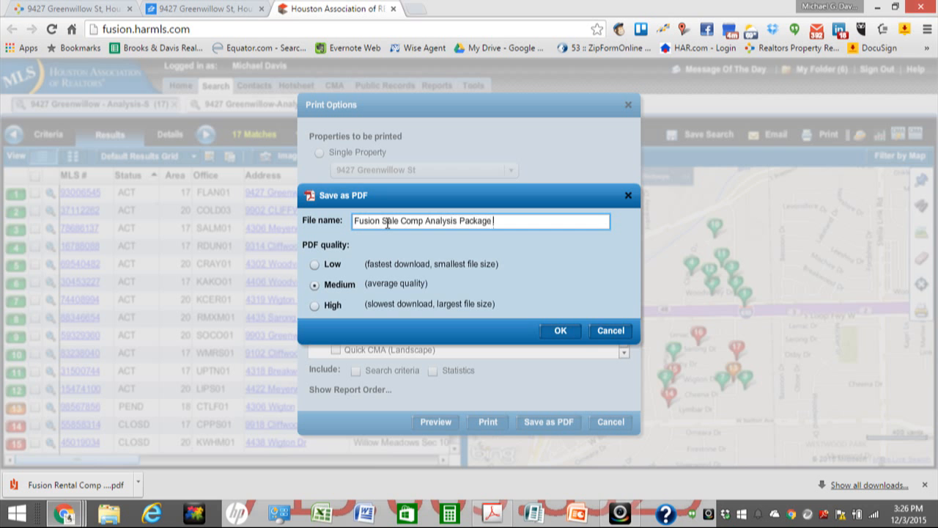
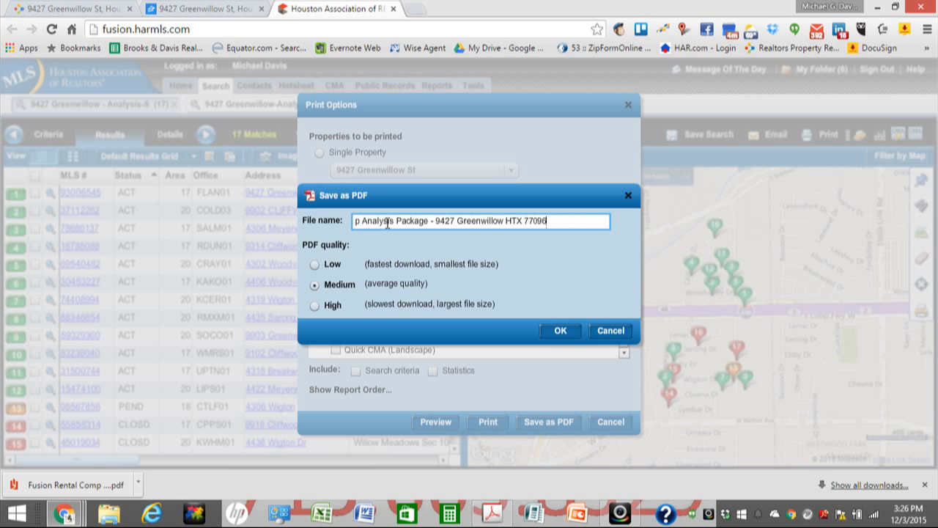
pyautogui.click(316, 265)
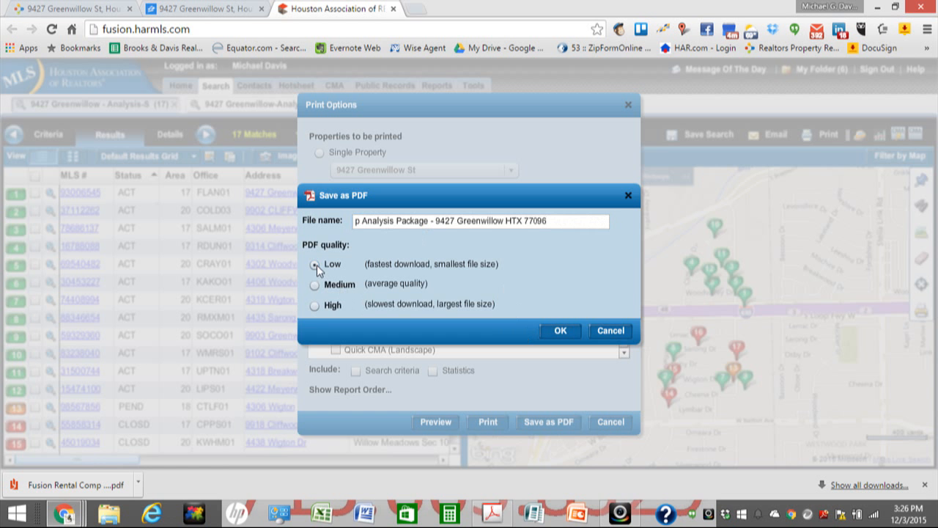
pyautogui.click(559, 332)
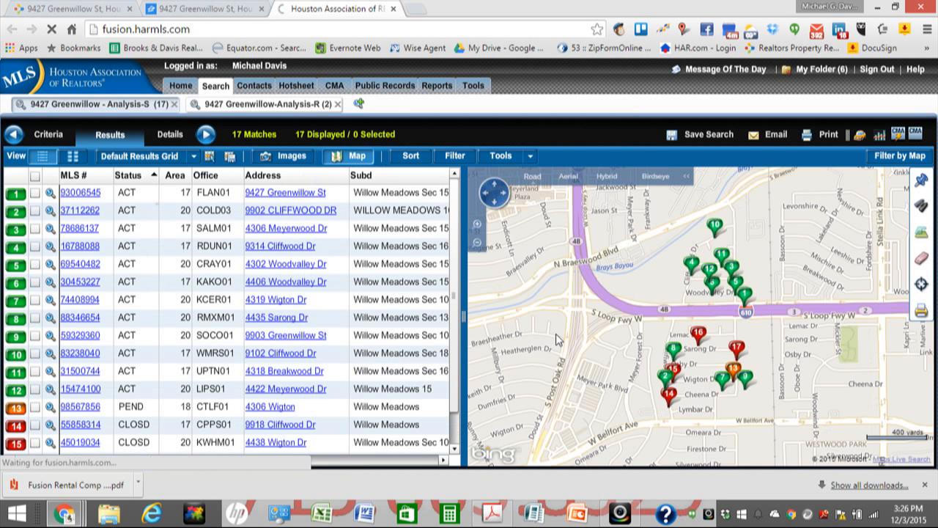
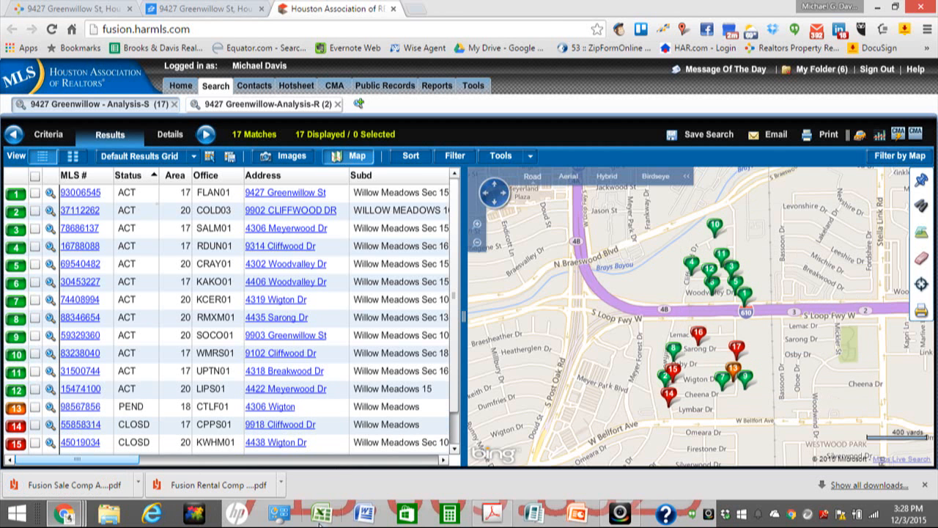
pyautogui.moveTo(85, 516)
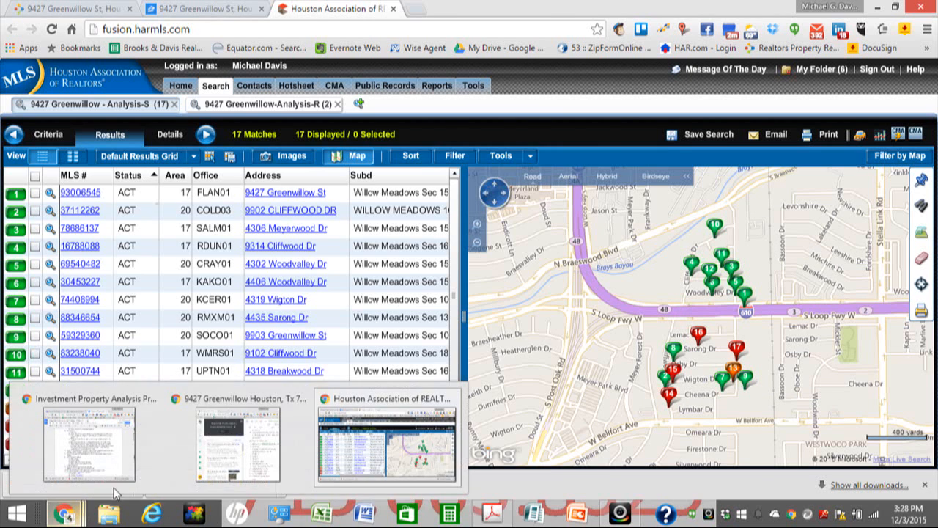
pyautogui.click(214, 408)
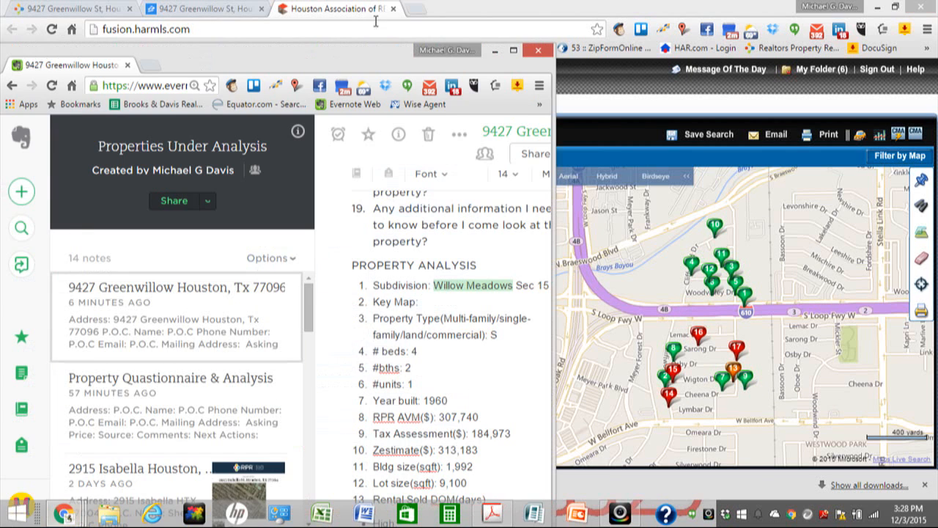
pyautogui.moveTo(263, 63); pyautogui.dragTo(606, 19)
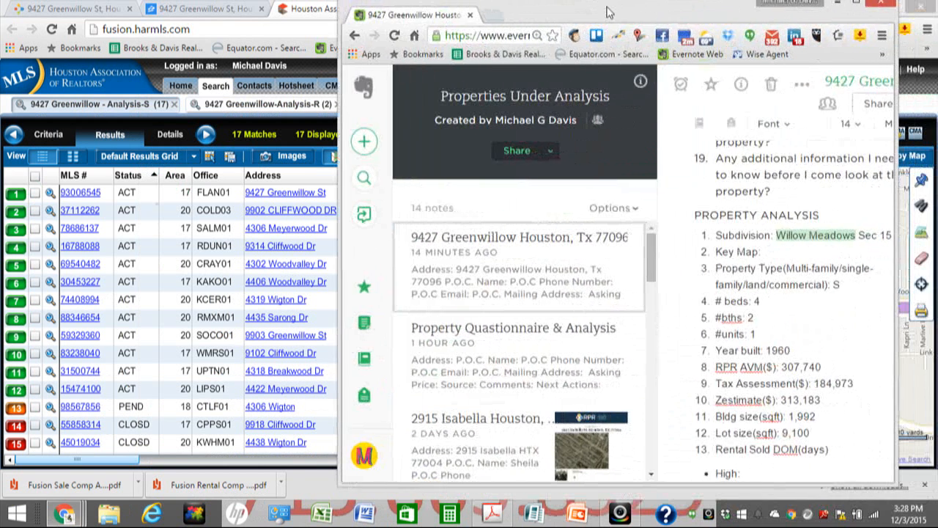
pyautogui.scroll(-2, 771, 286)
pyautogui.scroll(-2, 771, 287)
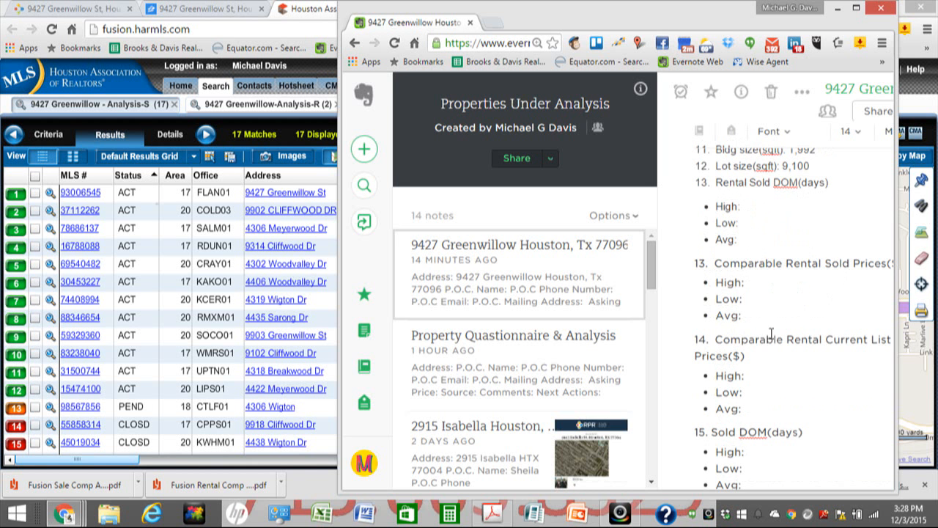
pyautogui.scroll(-1, 768, 400)
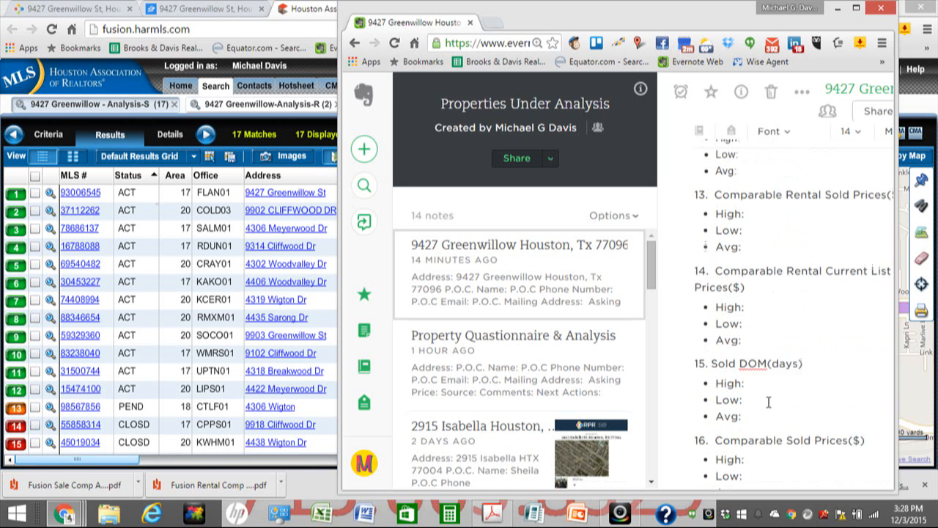
pyautogui.scroll(2, 767, 367)
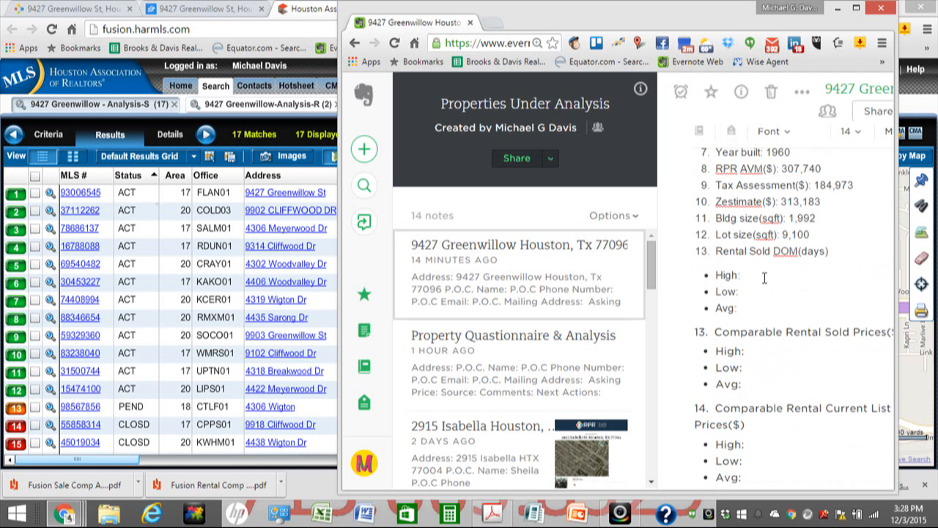
# Step: Open the Fusion Rental Comp PDF in a narrower, taller window at the upper left
pyautogui.click(200, 491)
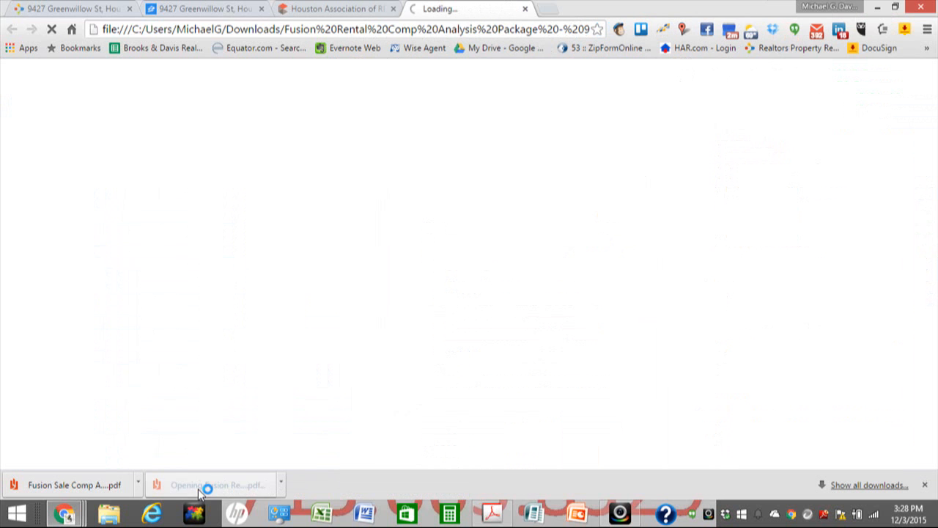
pyautogui.click(885, 9)
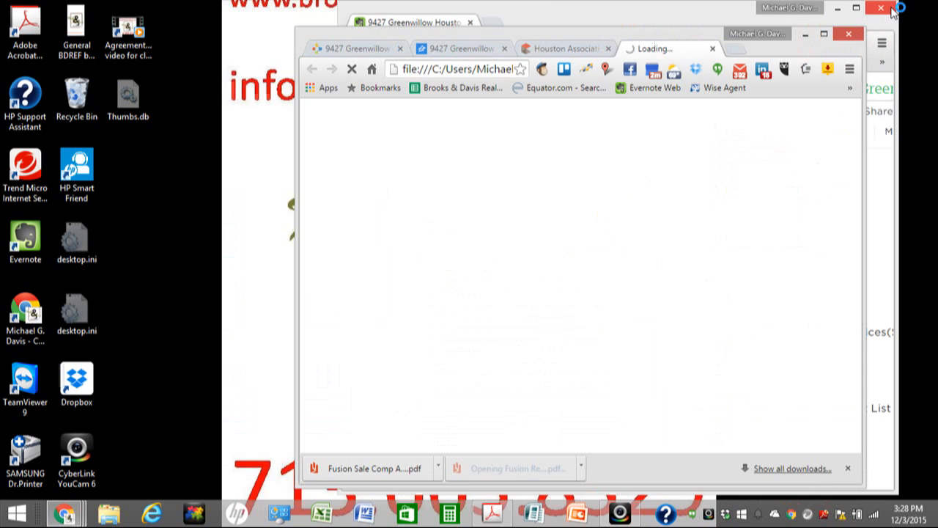
pyautogui.moveTo(666, 37); pyautogui.dragTo(342, 11)
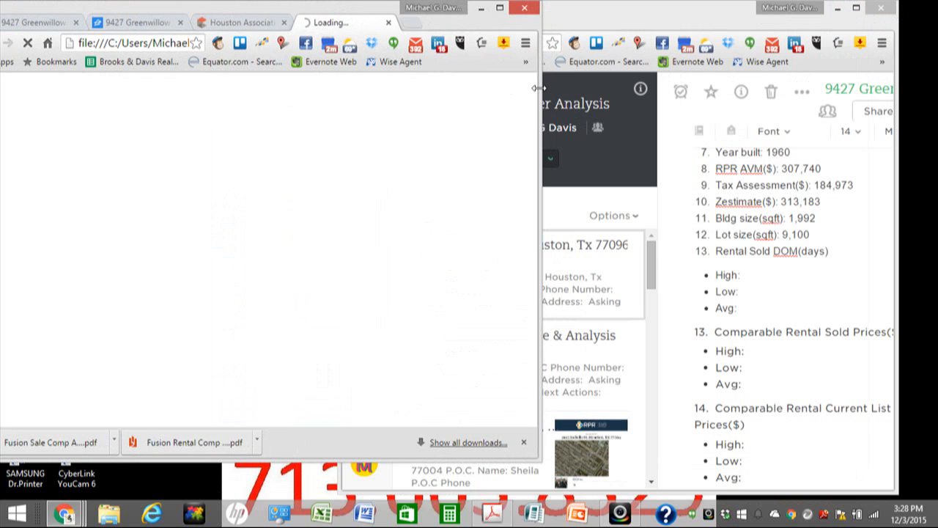
pyautogui.moveTo(540, 93); pyautogui.dragTo(389, 95)
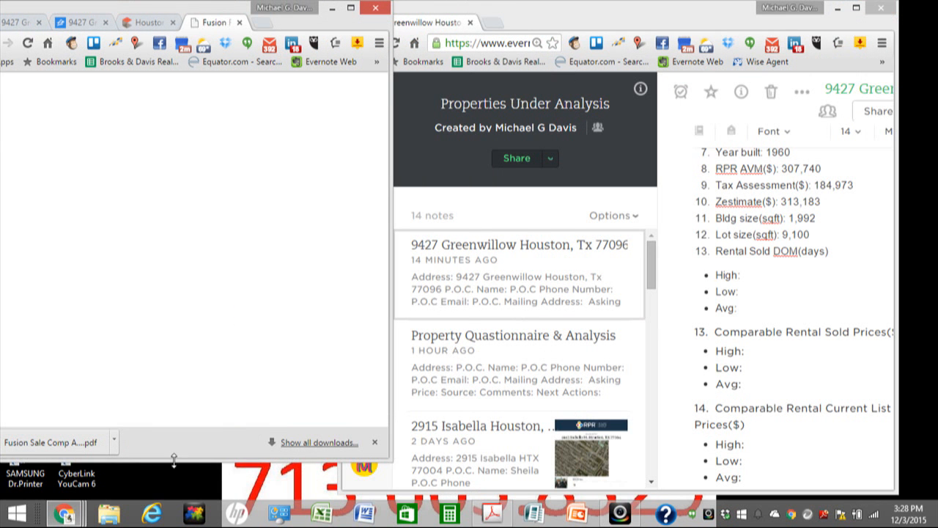
pyautogui.moveTo(173, 460); pyautogui.dragTo(207, 484)
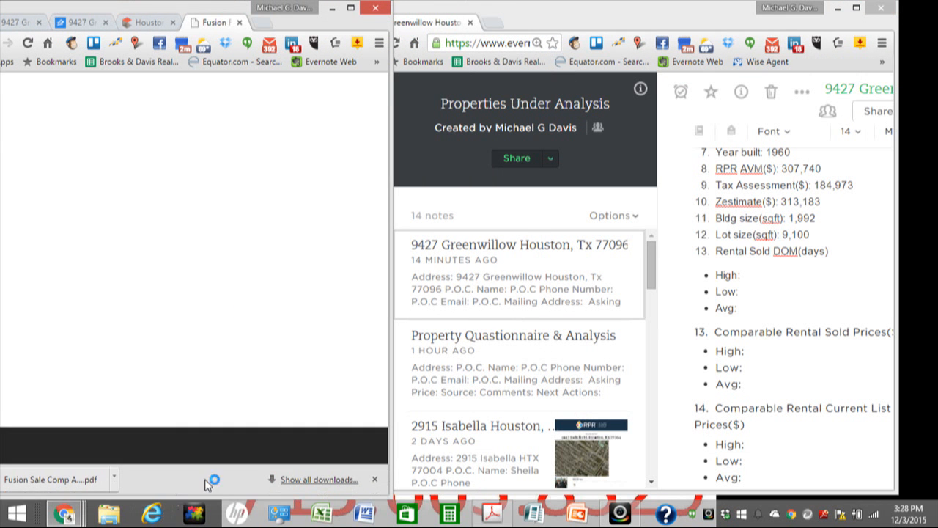
# Step: Fit the Evernote note beside the PDF and scroll to the CMA Summary page
pyautogui.click(707, 16)
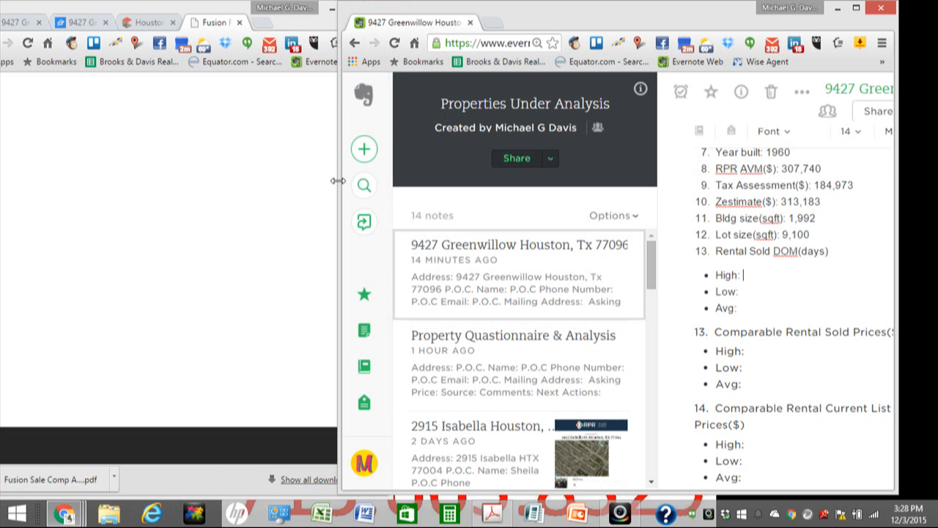
pyautogui.moveTo(338, 181); pyautogui.dragTo(397, 182)
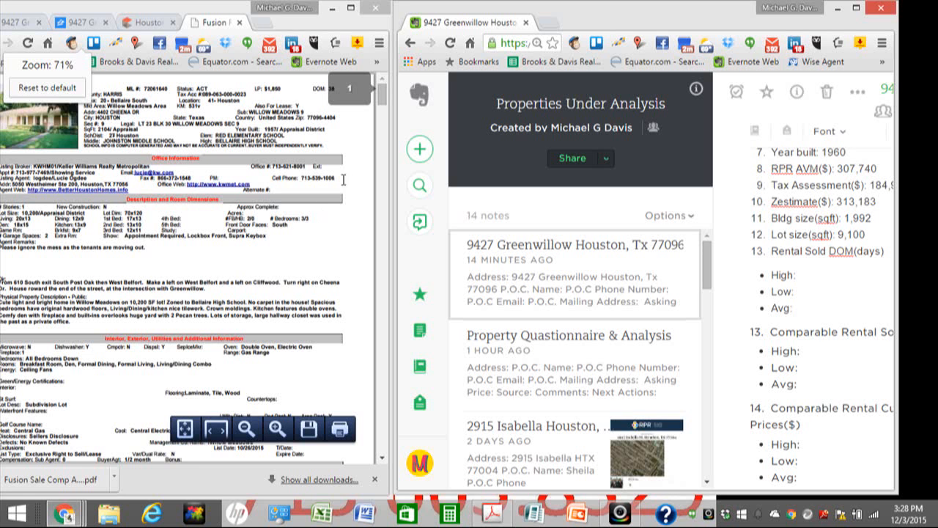
pyautogui.moveTo(381, 95); pyautogui.dragTo(383, 446)
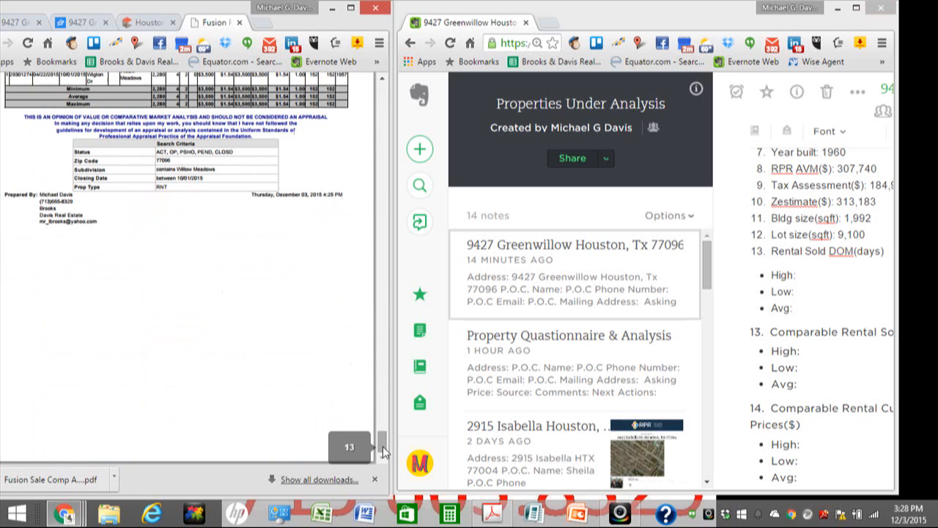
pyautogui.scroll(2, 281, 313)
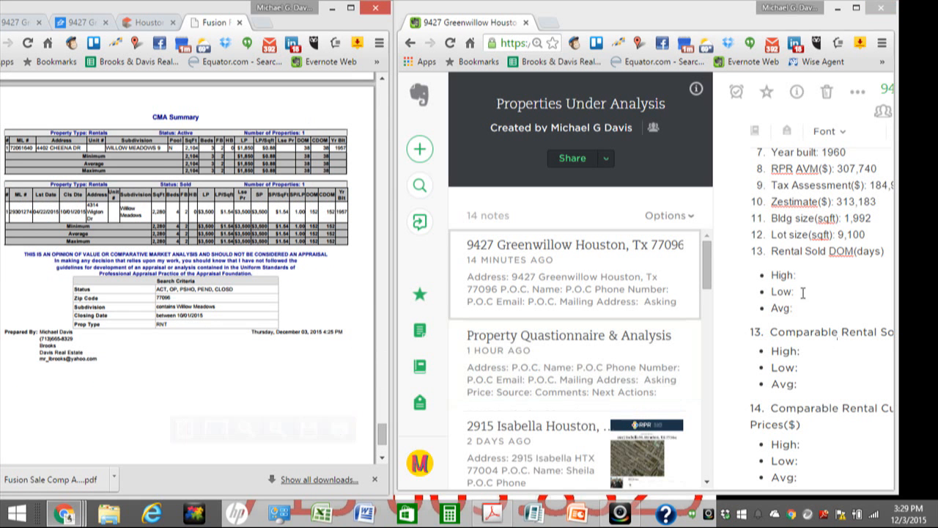
# Step: Enter values under Rental Sold DOM, then enlarge the PDF to read the sold rental's figures
pyautogui.click(803, 274)
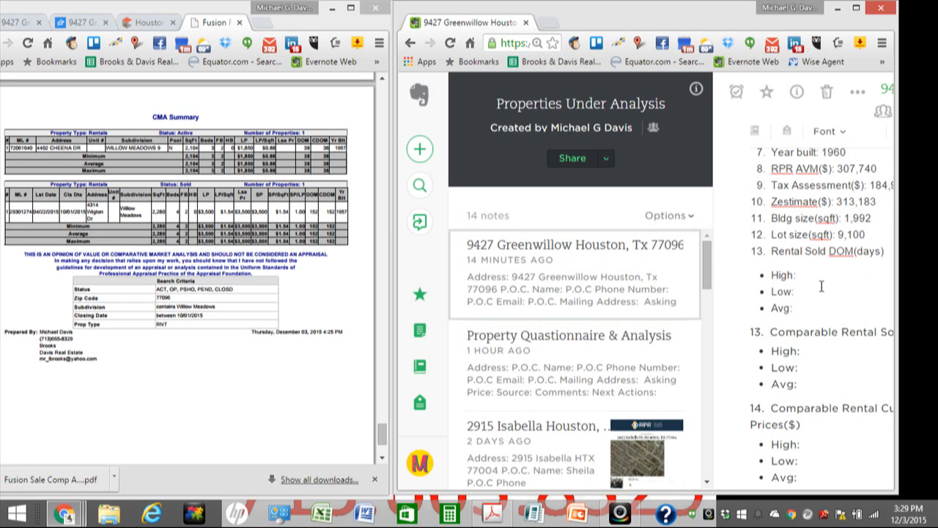
pyautogui.write('5003500')
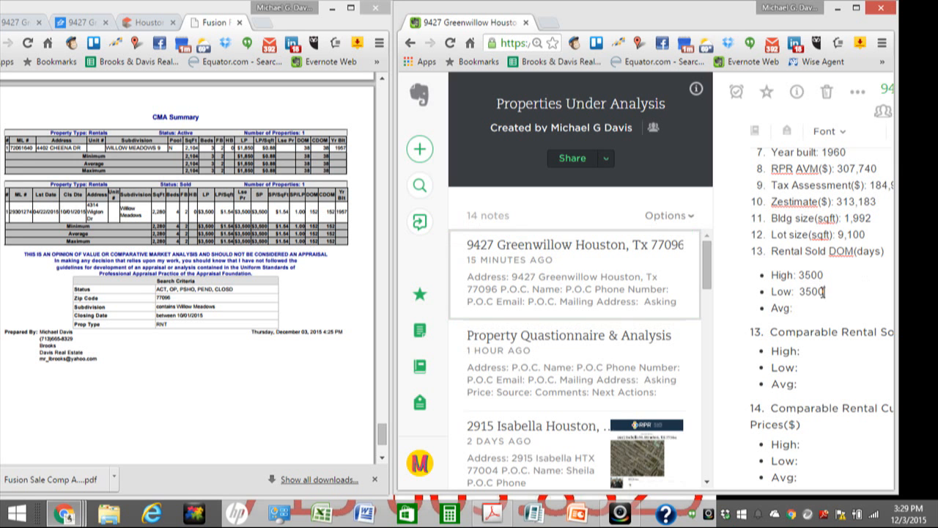
pyautogui.write('3500')
pyautogui.click(850, 356)
pyautogui.moveTo(828, 275); pyautogui.dragTo(802, 277)
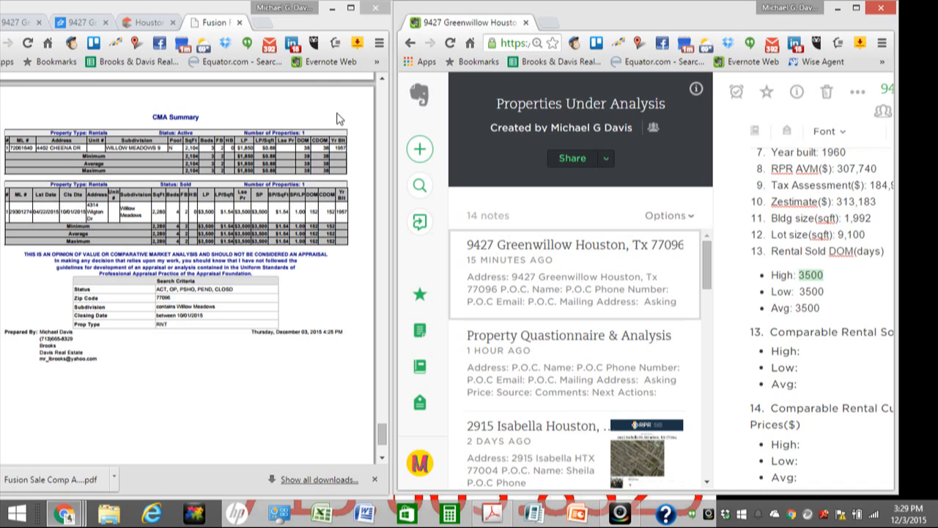
pyautogui.click(350, 8)
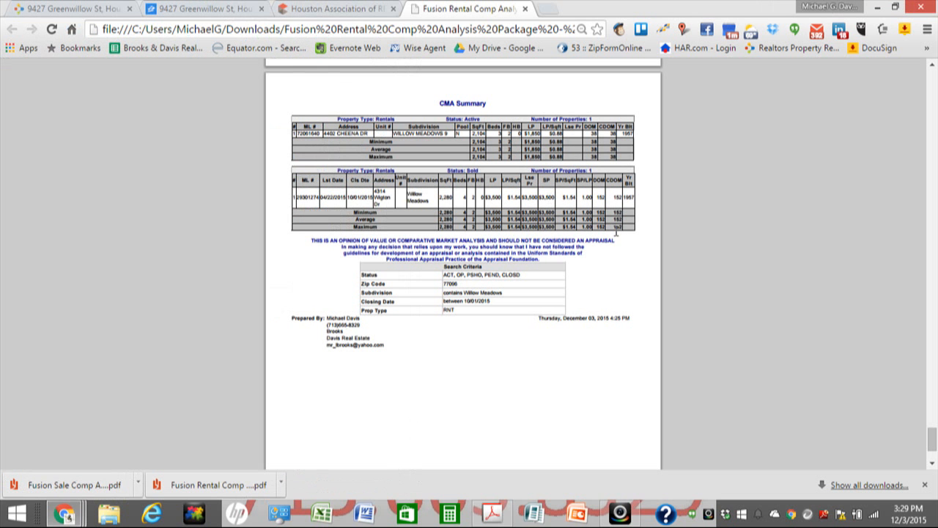
pyautogui.rightClick(755, 208)
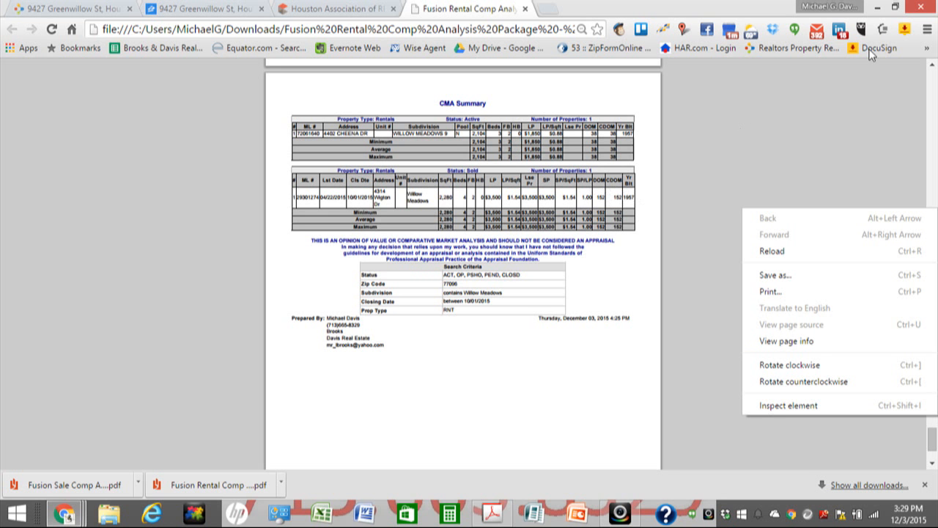
pyautogui.click(895, 6)
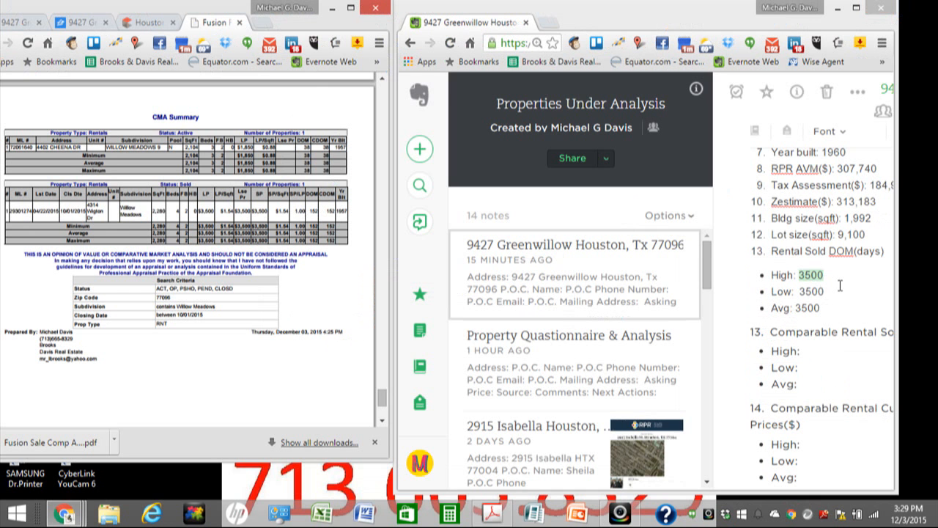
# Step: Replace the 3500 after Rental Sold DOM High with 152, and copy 152 into Low and Avg
pyautogui.click(840, 285)
pyautogui.doubleClick(812, 277)
pyautogui.write('152')
pyautogui.moveTo(819, 276); pyautogui.dragTo(798, 308)
pyautogui.write('152152')
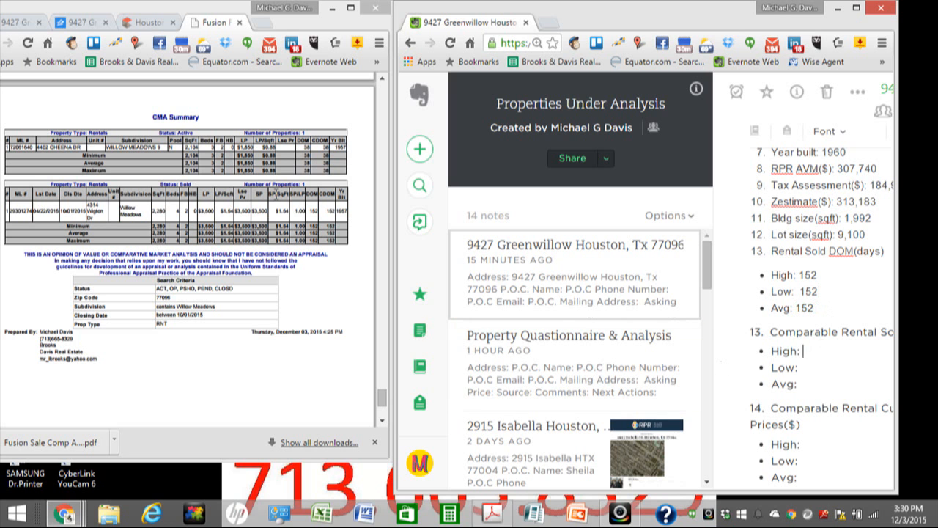
pyautogui.write('3500')
# Step: Fill Comparable Rental Sold Prices Low and Avg with 3500, matching High
pyautogui.moveTo(833, 351); pyautogui.dragTo(802, 353)
pyautogui.hotkey('ctrl', 'c')
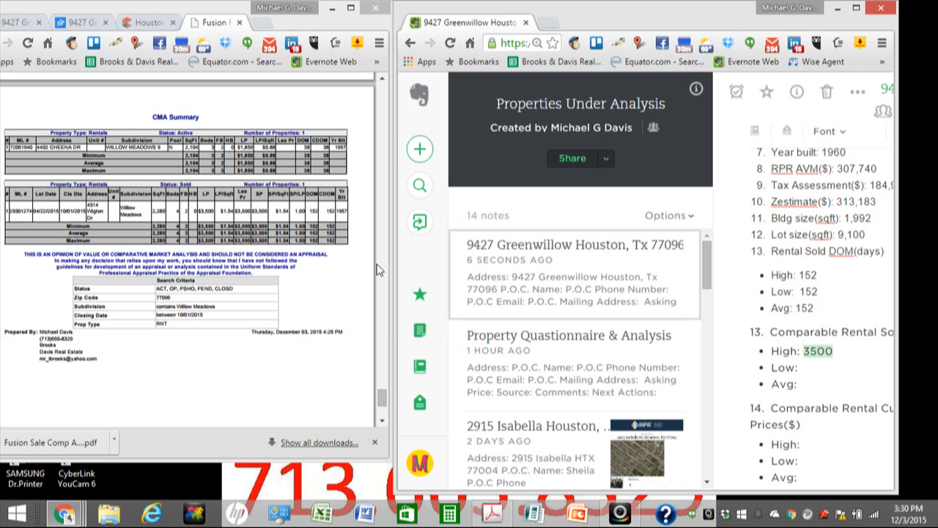
pyautogui.click(814, 368)
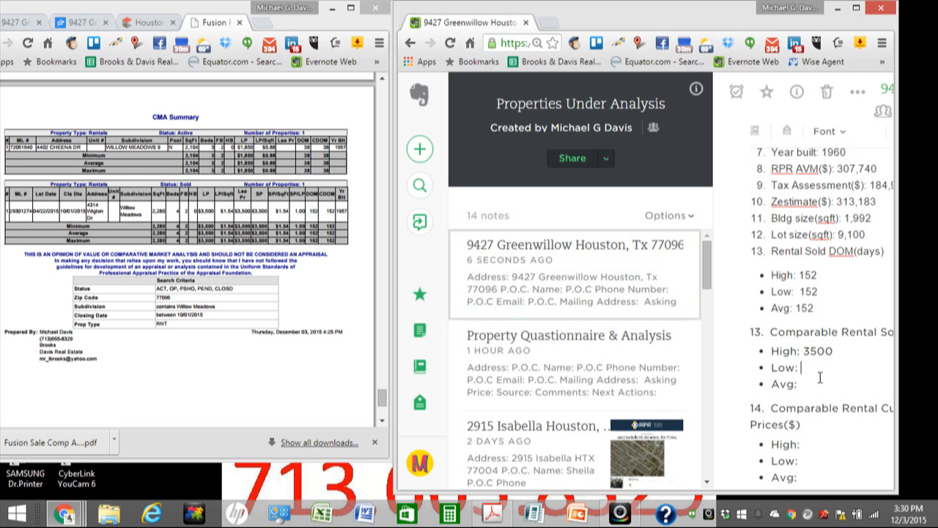
pyautogui.write('152')
pyautogui.moveTo(835, 352); pyautogui.dragTo(802, 368)
pyautogui.hotkey('ctrl', 'v')
pyautogui.click(811, 387)
pyautogui.hotkey('ctrl', 'v')
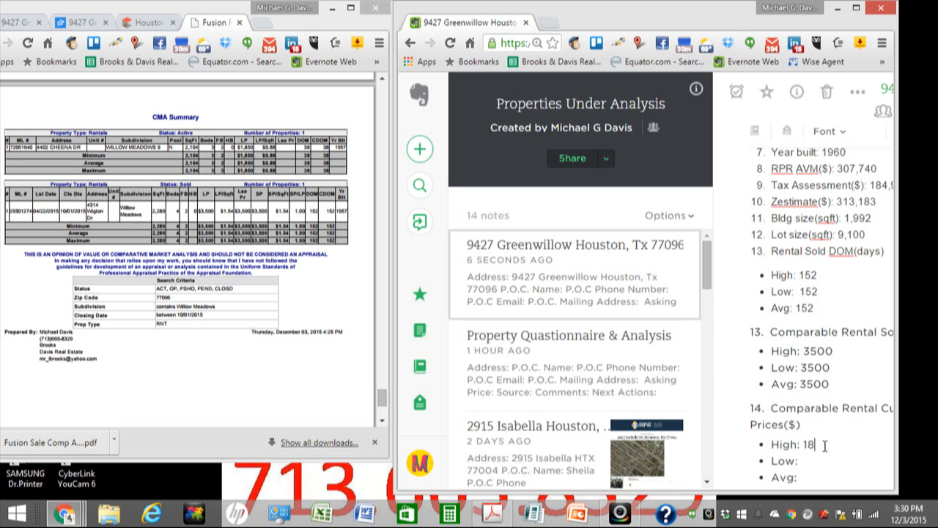
# Step: Set Comparable Rental Current List Prices High, Low and Avg to 1850
pyautogui.write('50')
pyautogui.moveTo(829, 445); pyautogui.dragTo(804, 446)
pyautogui.hotkey('ctrl', 'c')
pyautogui.click(810, 461)
pyautogui.hotkey('ctrl', 'v')
pyautogui.press('Down')
pyautogui.hotkey('ctrl', 'v')
pyautogui.scroll(-2, 790, 360)
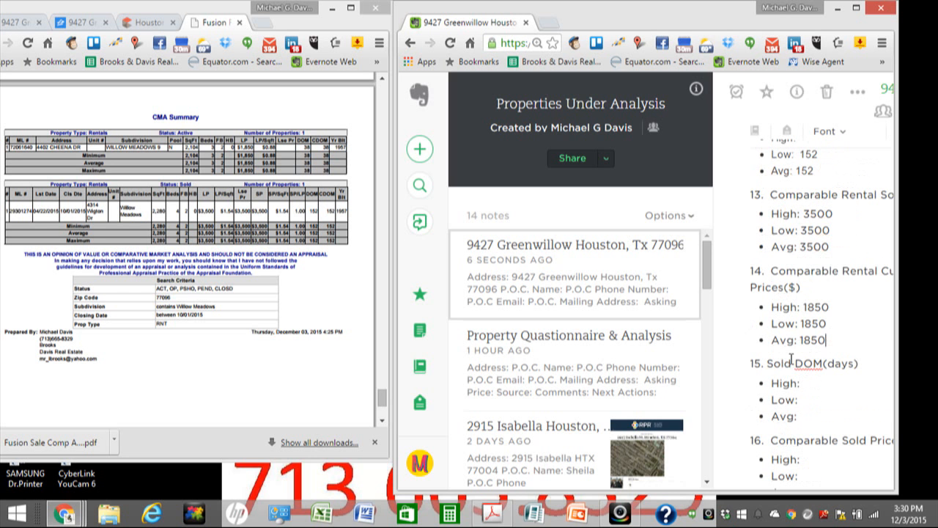
pyautogui.scroll(-1, 791, 359)
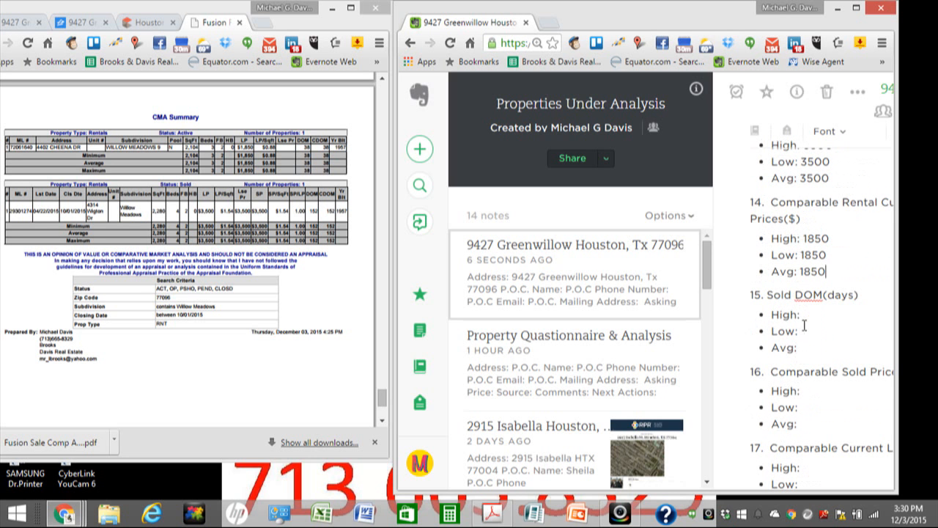
pyautogui.moveTo(897, 261); pyautogui.dragTo(935, 261)
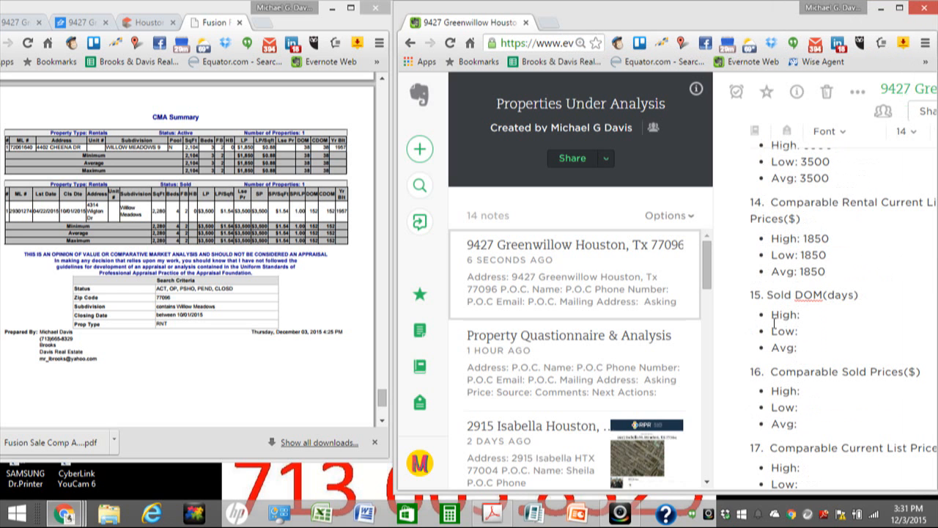
# Step: Close the rental comp PDF, maximize the MLS results, and open the Fusion Sale Comp PDF
pyautogui.click(240, 23)
pyautogui.click(239, 23)
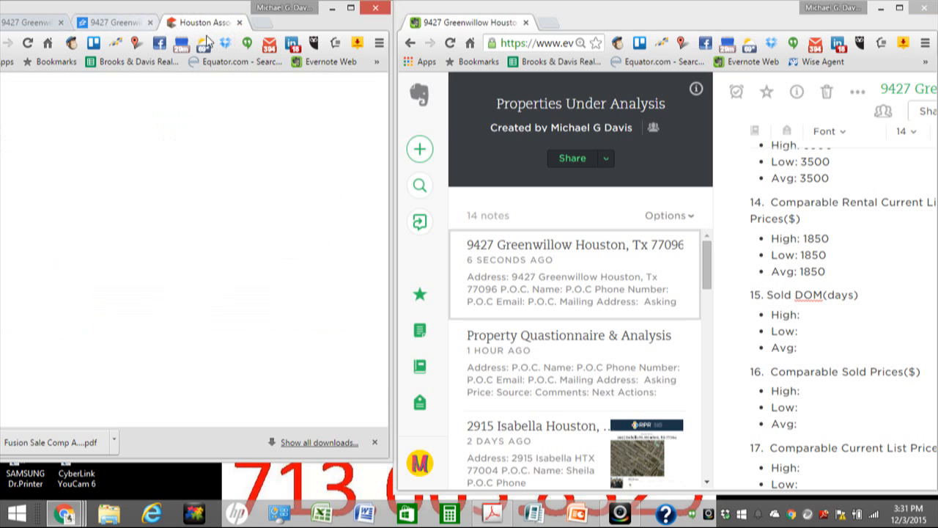
pyautogui.moveTo(292, 25); pyautogui.dragTo(376, 32)
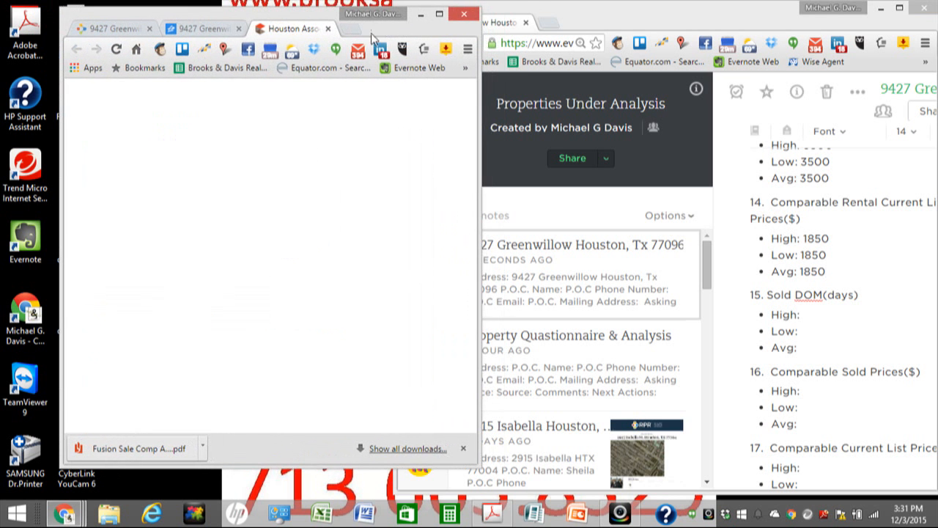
pyautogui.click(436, 14)
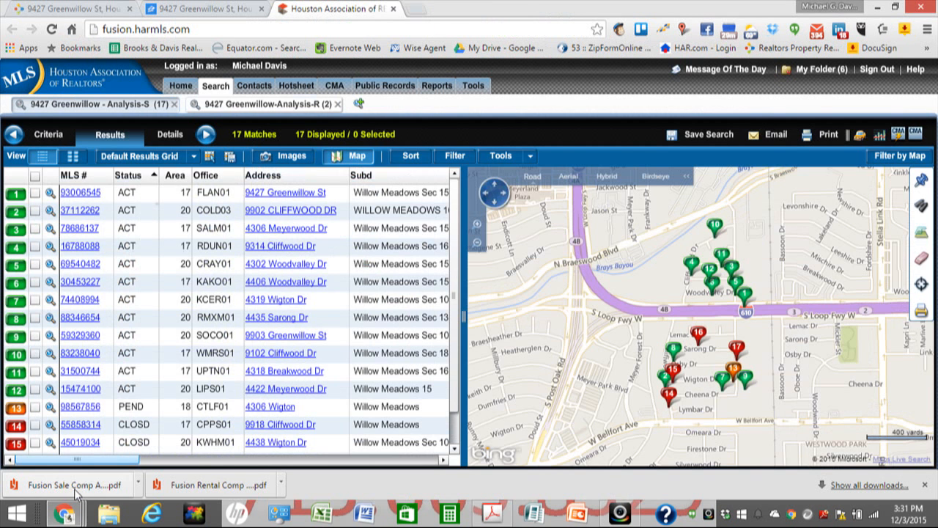
pyautogui.click(74, 487)
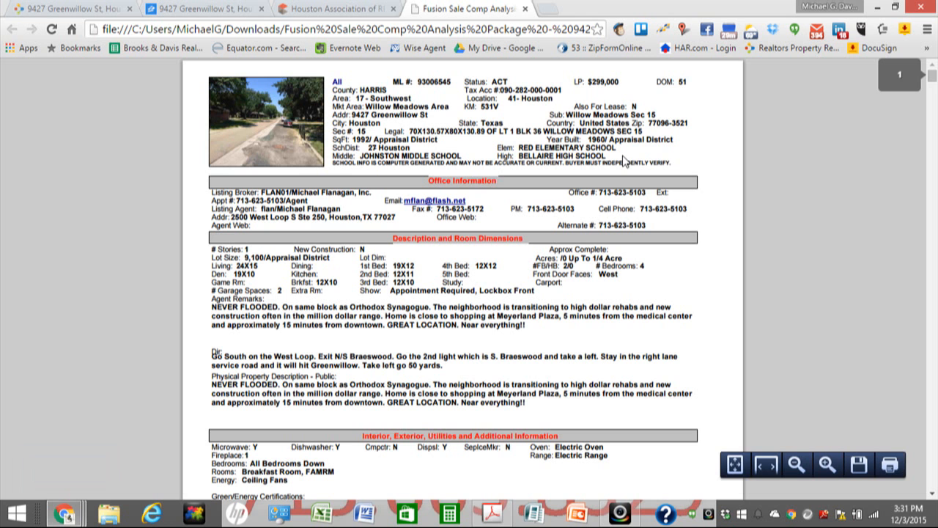
# Step: Scroll the sale comp PDF to the Sold comparables table and place it left of the note
pyautogui.moveTo(931, 76); pyautogui.dragTo(931, 481)
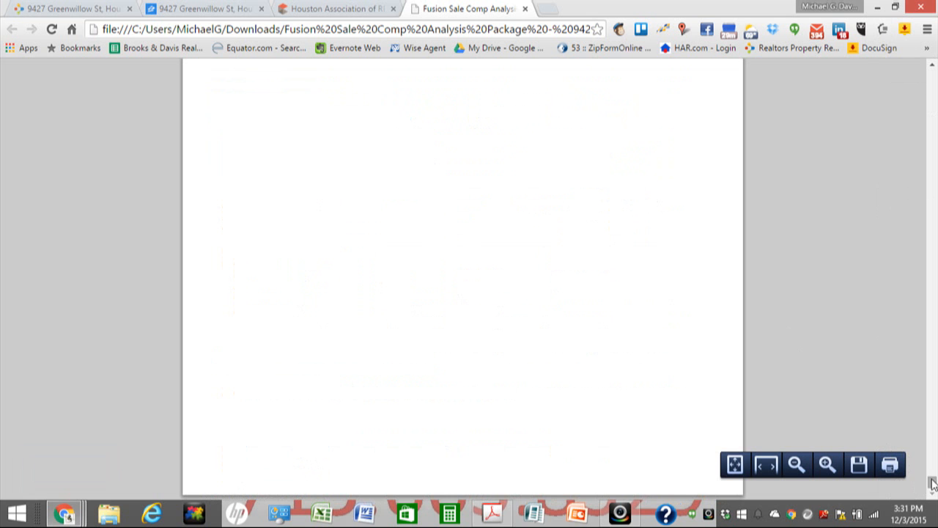
pyautogui.moveTo(932, 481); pyautogui.dragTo(932, 490)
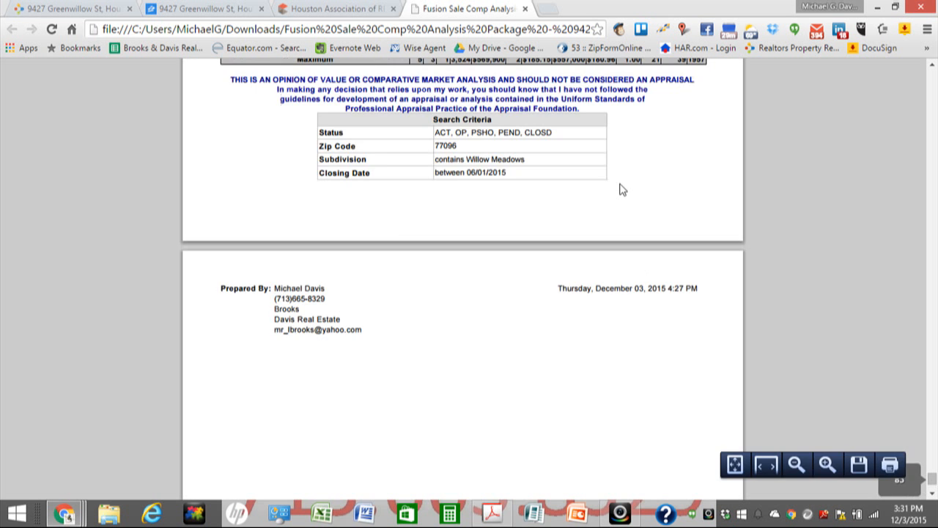
pyautogui.scroll(2, 619, 189)
pyautogui.scroll(3, 620, 183)
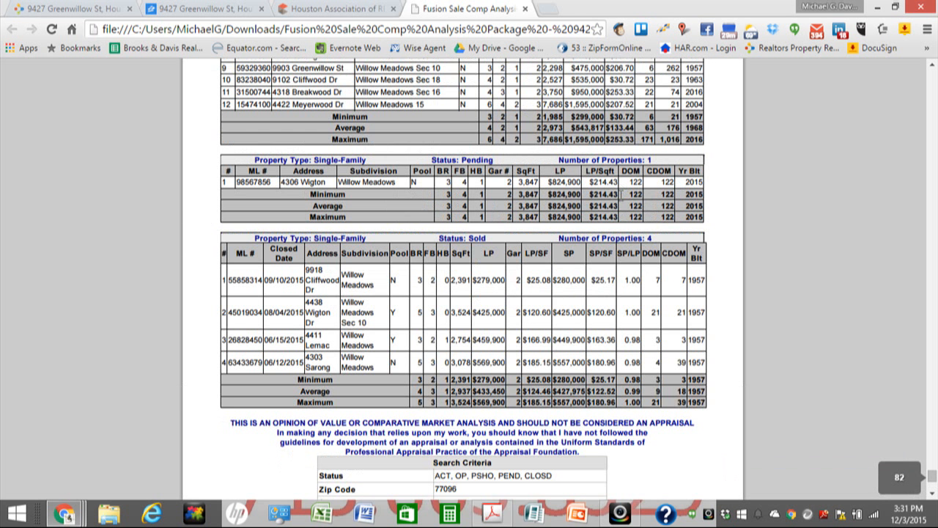
pyautogui.click(895, 7)
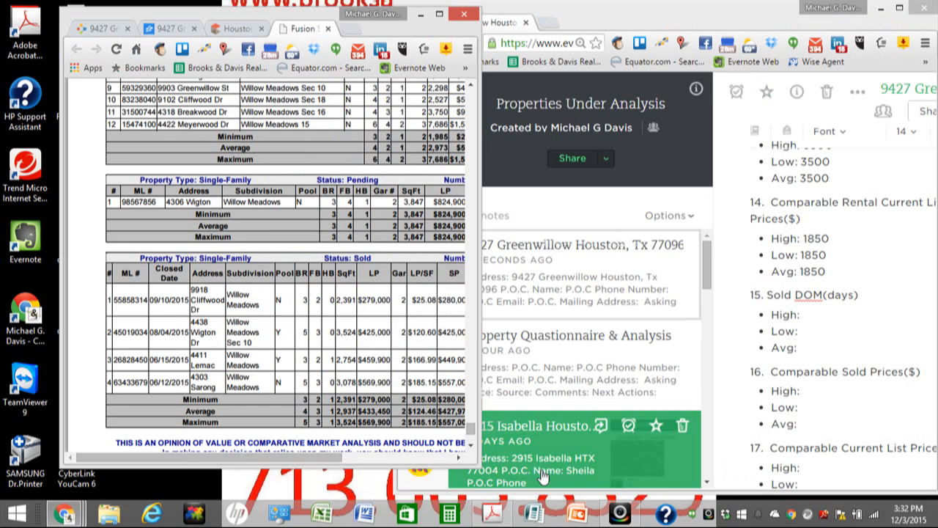
pyautogui.click(841, 316)
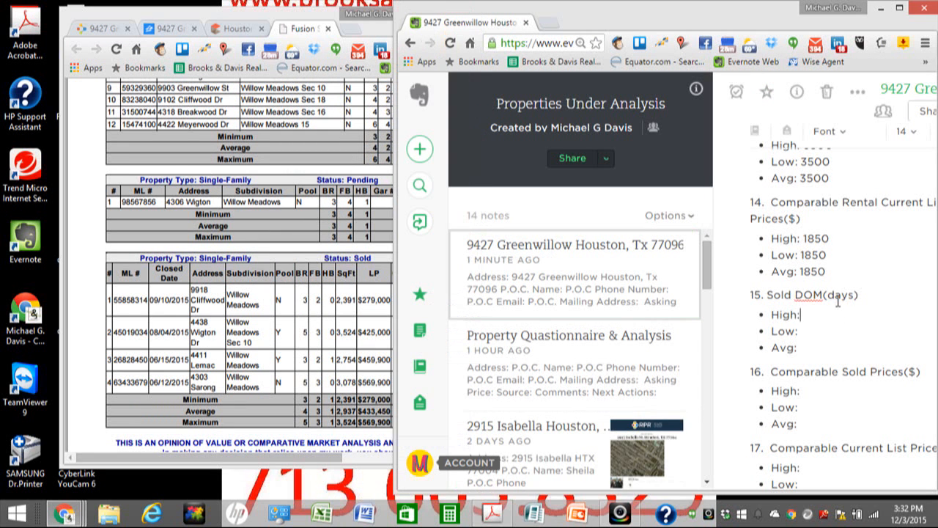
pyautogui.click(361, 326)
pyautogui.moveTo(381, 32); pyautogui.dragTo(296, 26)
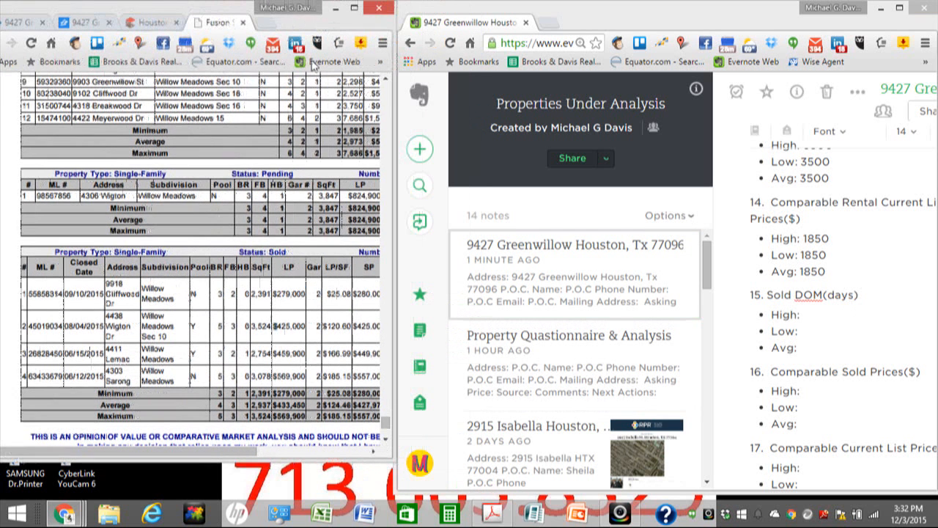
pyautogui.click(375, 450)
pyautogui.click(375, 452)
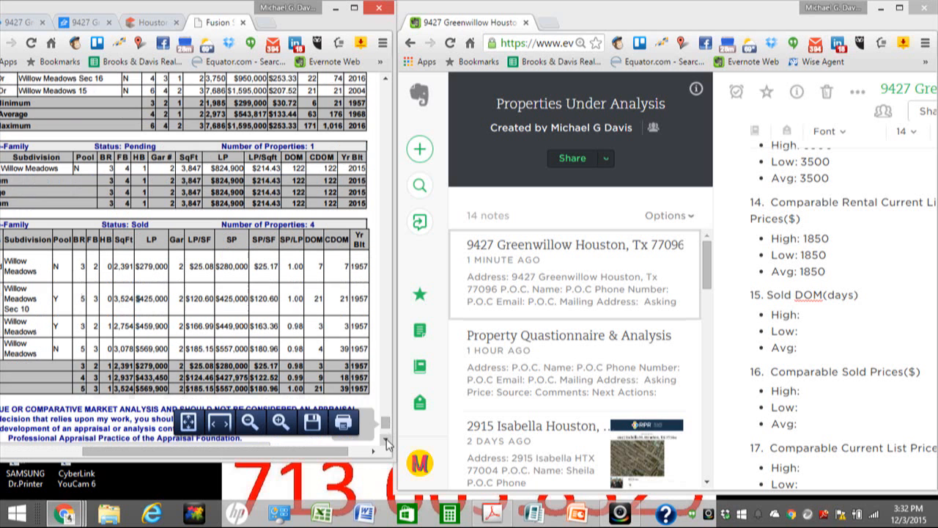
pyautogui.scroll(-2, 367, 396)
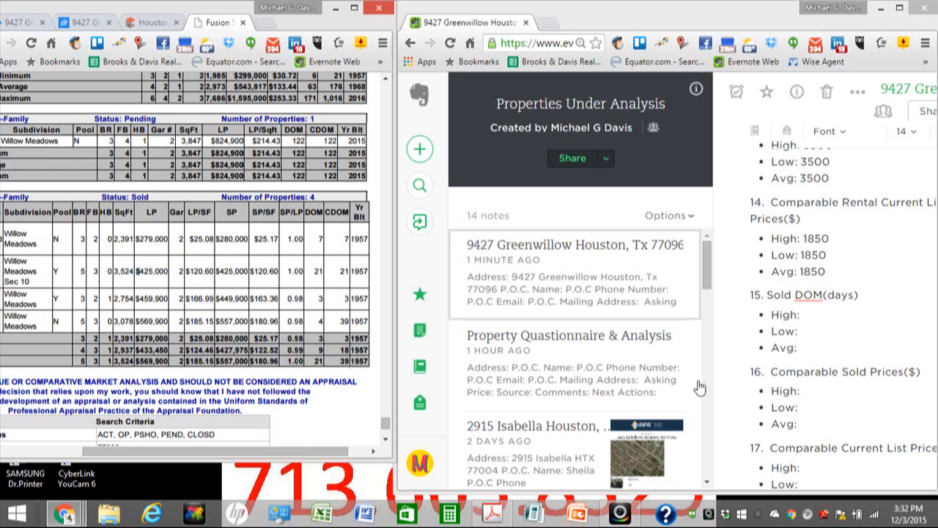
# Step: Record Sold DOM 39/3/18 and sold prices 557,000 high, 280,000 low, 427,975 average
pyautogui.click(819, 317)
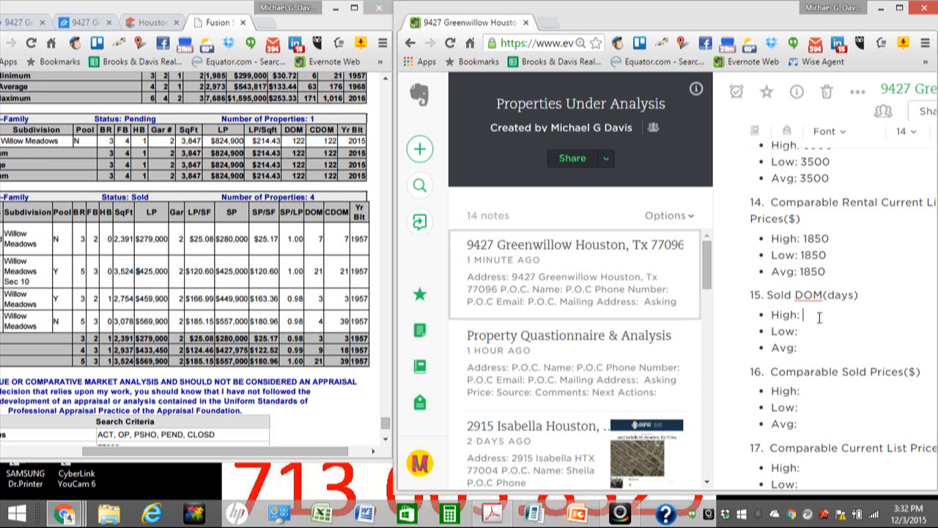
pyautogui.write('39')
pyautogui.write('3')
pyautogui.write('18')
pyautogui.click(843, 391)
pyautogui.write('557,')
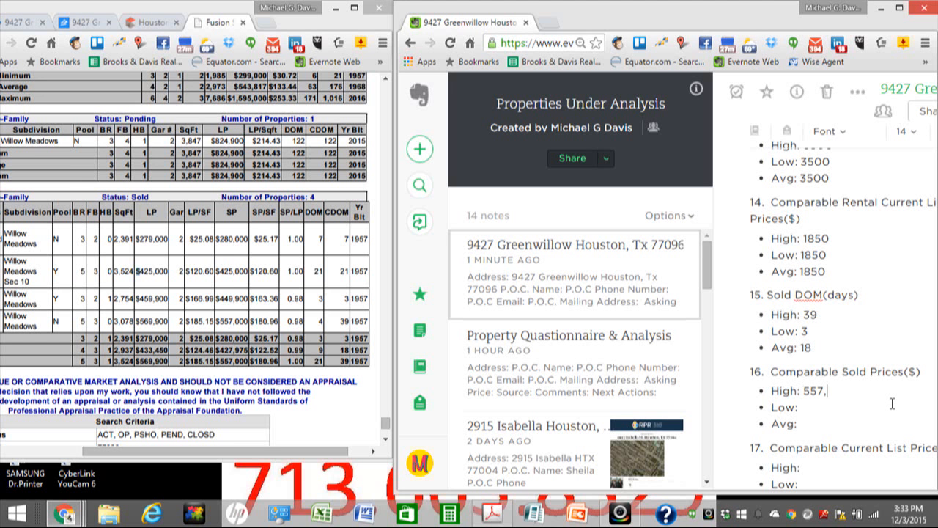
pyautogui.write('000')
pyautogui.click(819, 408)
pyautogui.write('280,000 Avg: ')
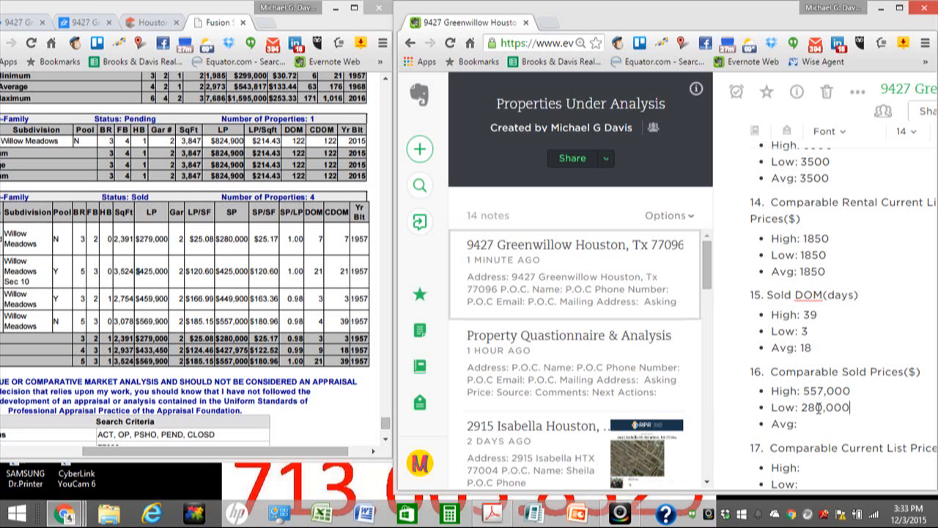
pyautogui.write('427,975')
pyautogui.click(878, 412)
pyautogui.scroll(-2, 863, 390)
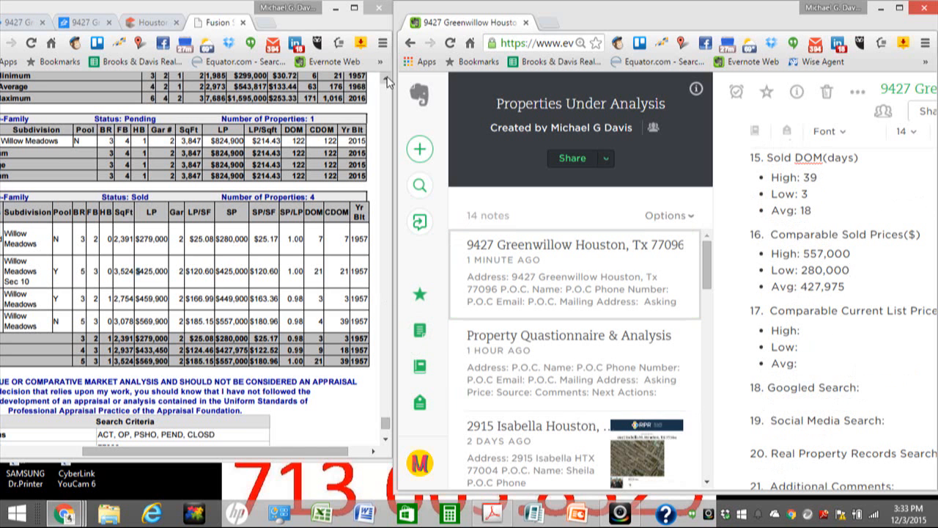
pyautogui.scroll(2, 388, 82)
pyautogui.scroll(2, 388, 83)
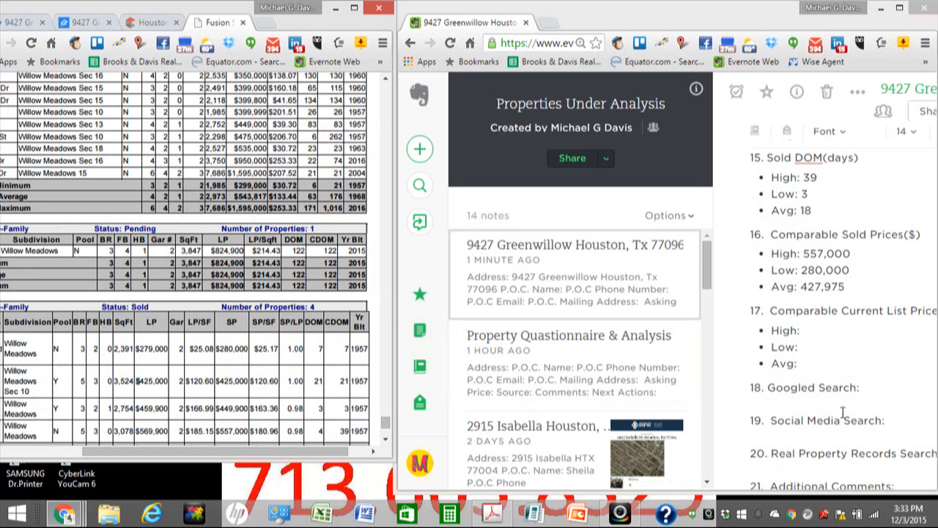
# Step: Enter current list prices 1,595,000 high, 299,000 low, 543,817 average, then maximize the comp report
pyautogui.click(814, 334)
pyautogui.write('1,595')
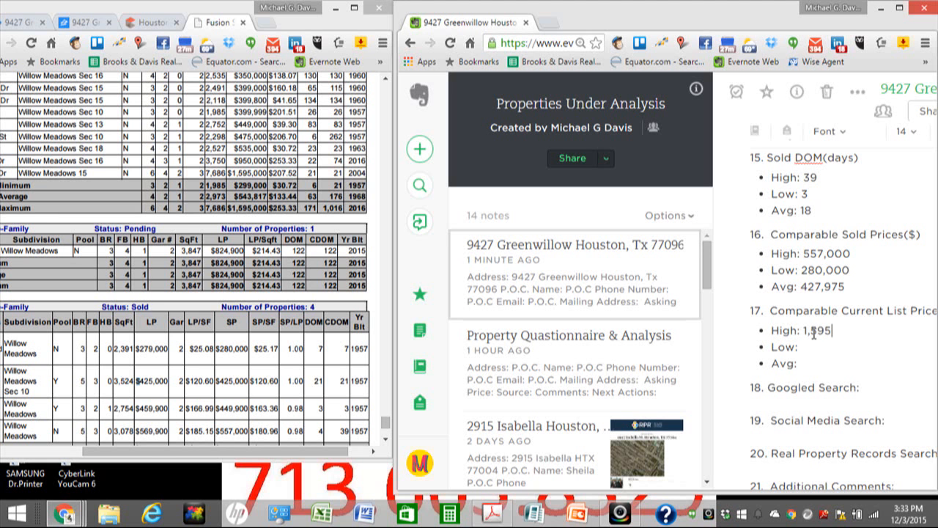
pyautogui.write(',')
pyautogui.write('000 Low: ')
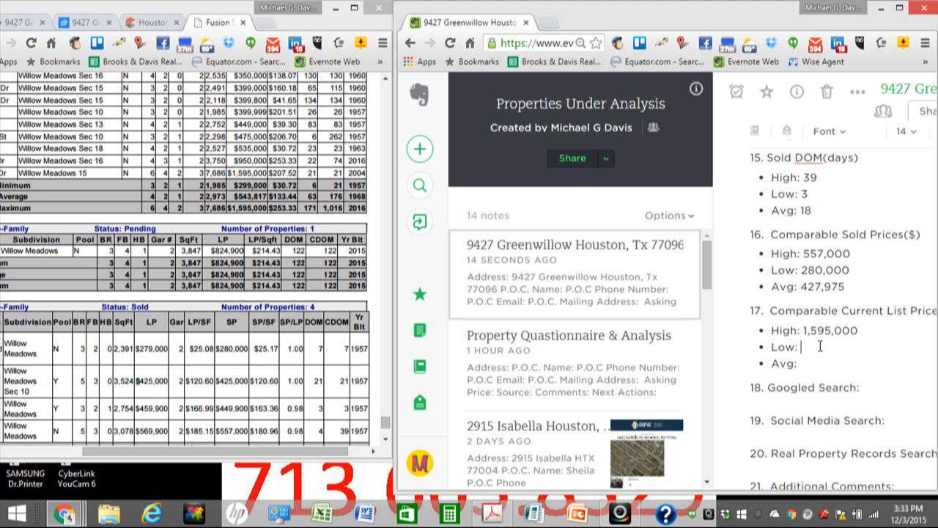
pyautogui.write('299,000')
pyautogui.click(809, 363)
pyautogui.write('543')
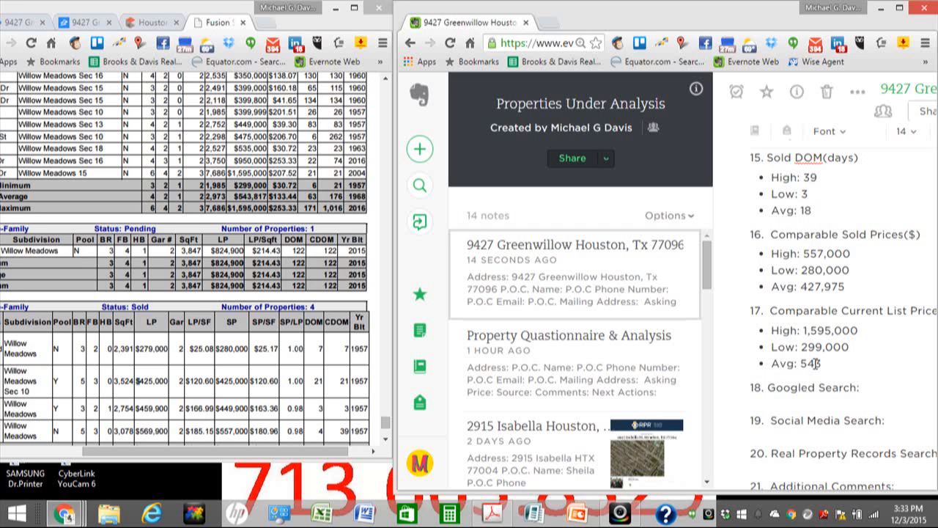
pyautogui.write(',817')
pyautogui.scroll(-1, 854, 335)
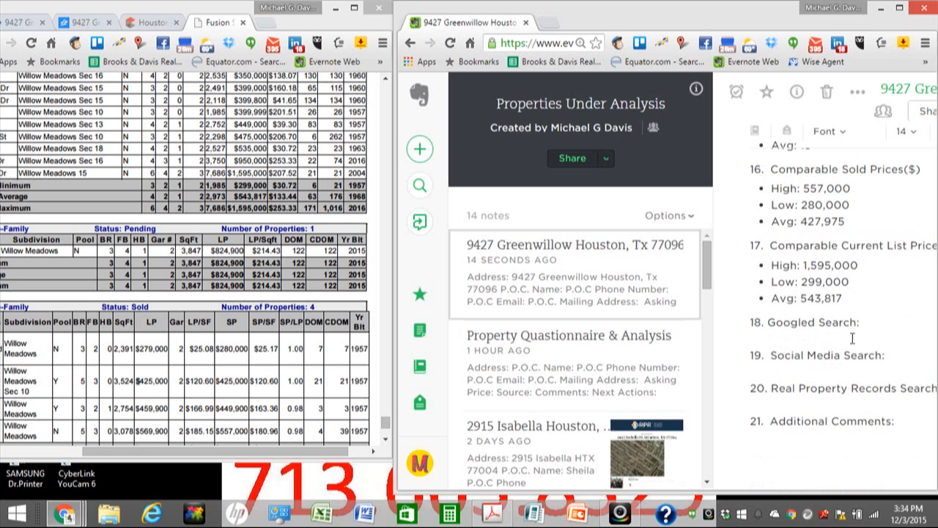
pyautogui.scroll(2, 854, 336)
pyautogui.scroll(2, 853, 340)
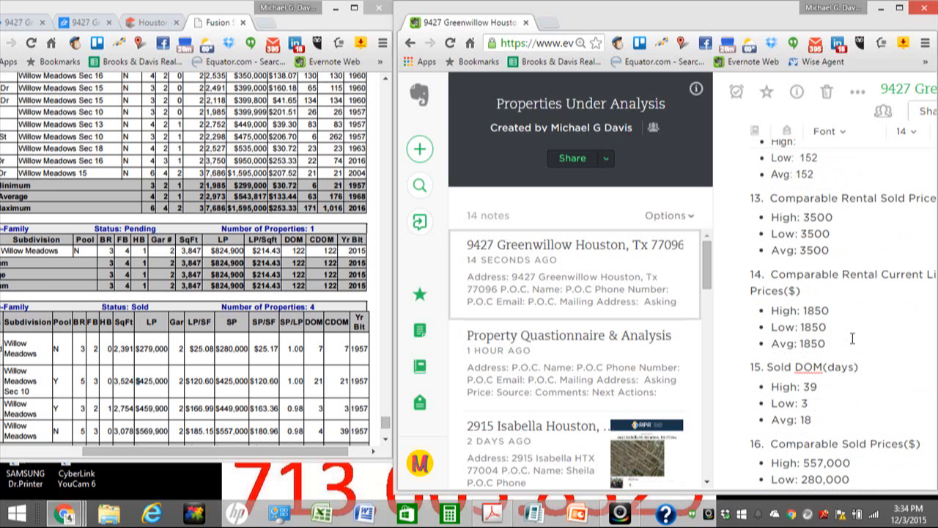
pyautogui.scroll(-1, 829, 310)
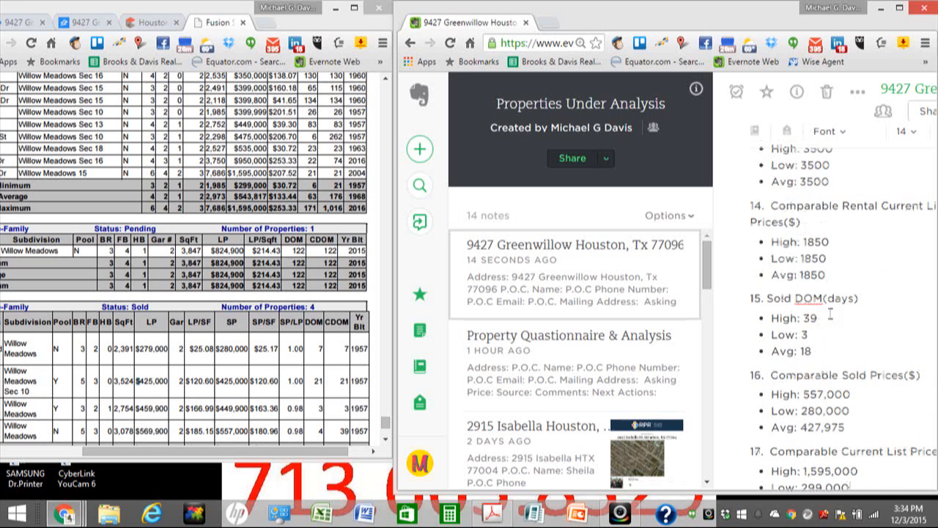
pyautogui.scroll(2, 830, 323)
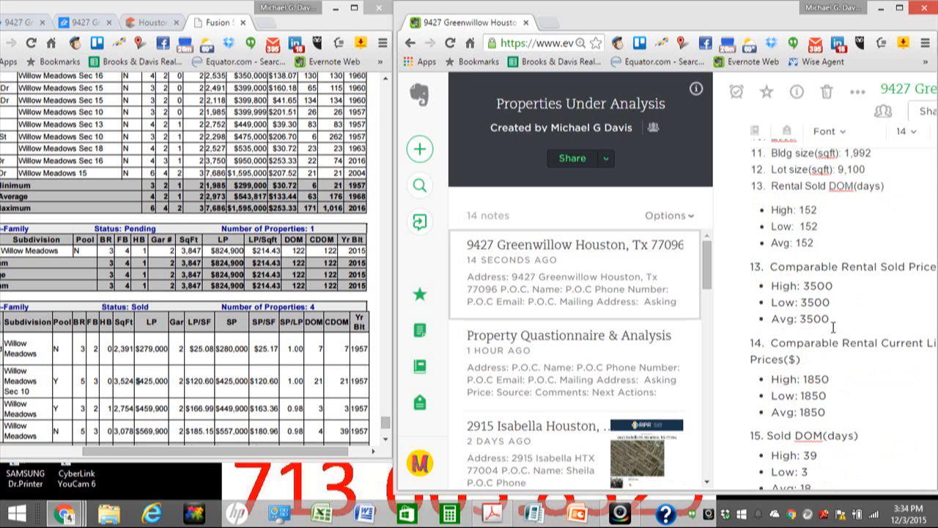
pyautogui.scroll(2, 833, 327)
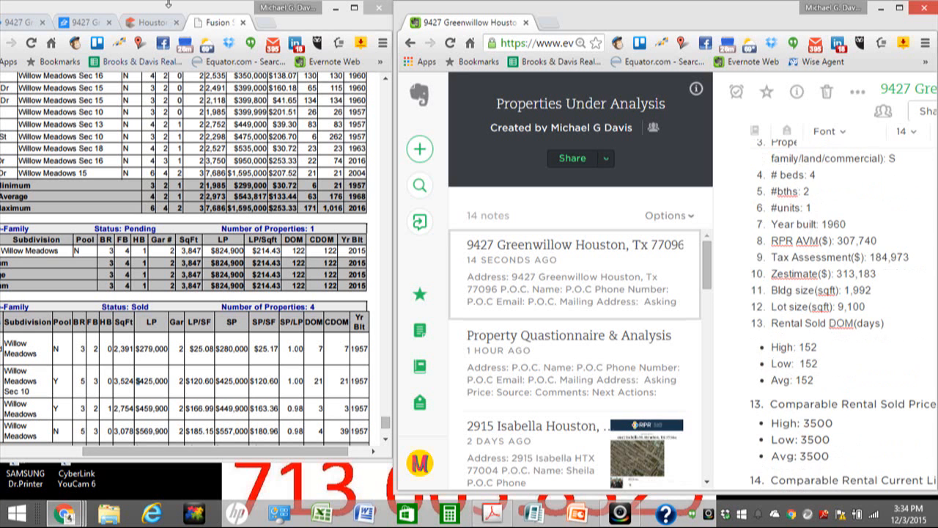
pyautogui.click(353, 9)
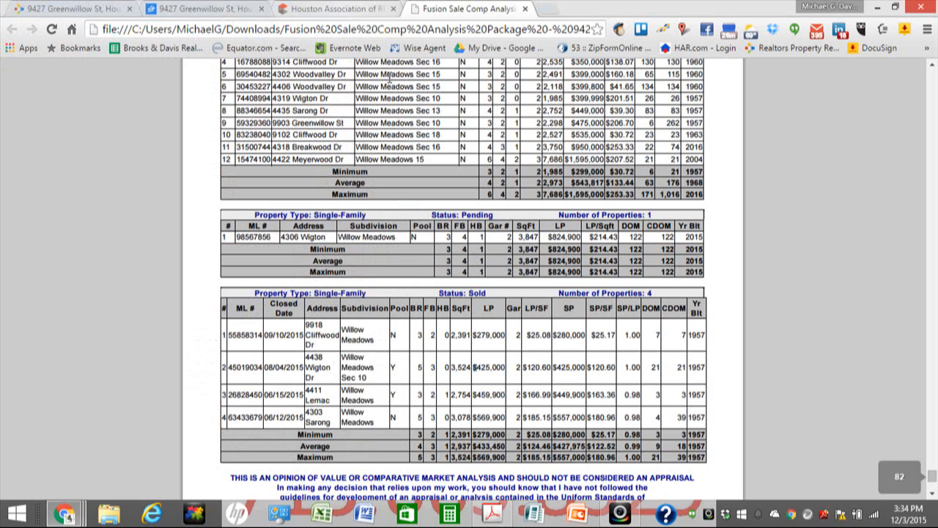
pyautogui.click(524, 9)
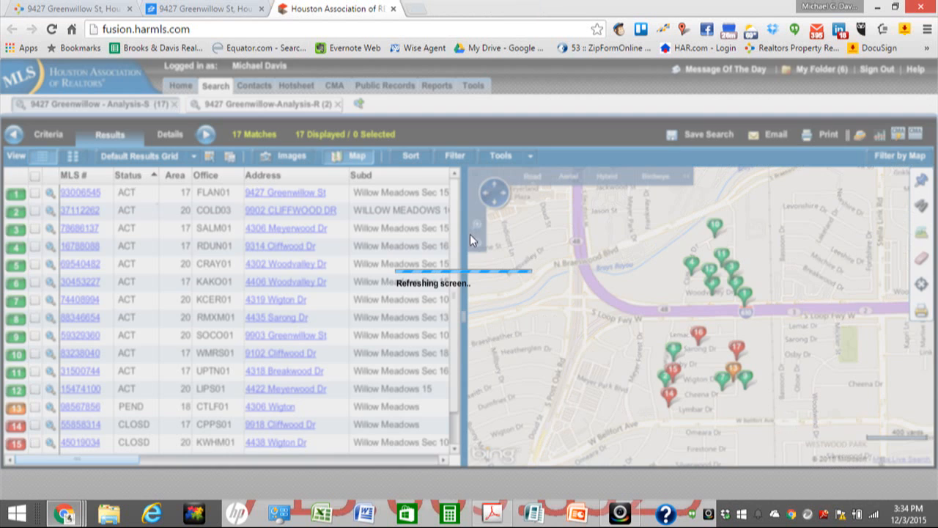
pyautogui.click(71, 10)
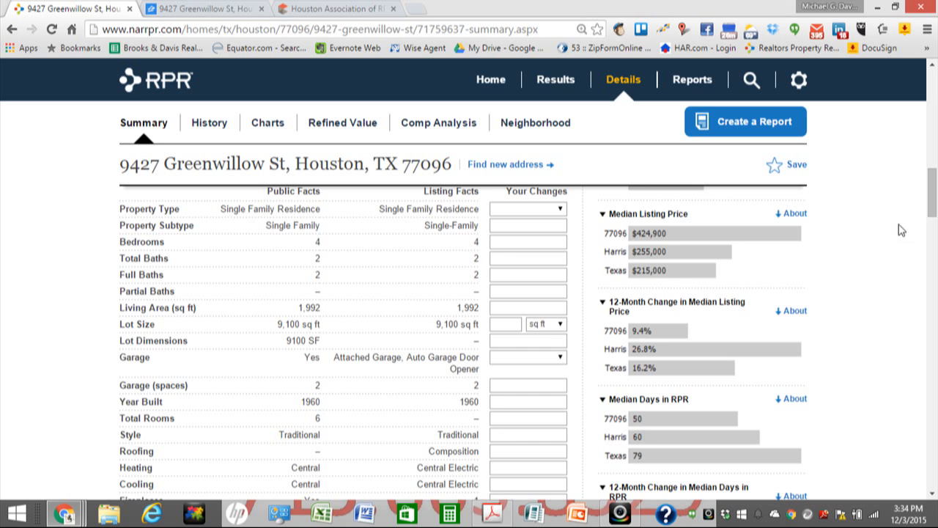
pyautogui.moveTo(932, 214); pyautogui.dragTo(919, 126)
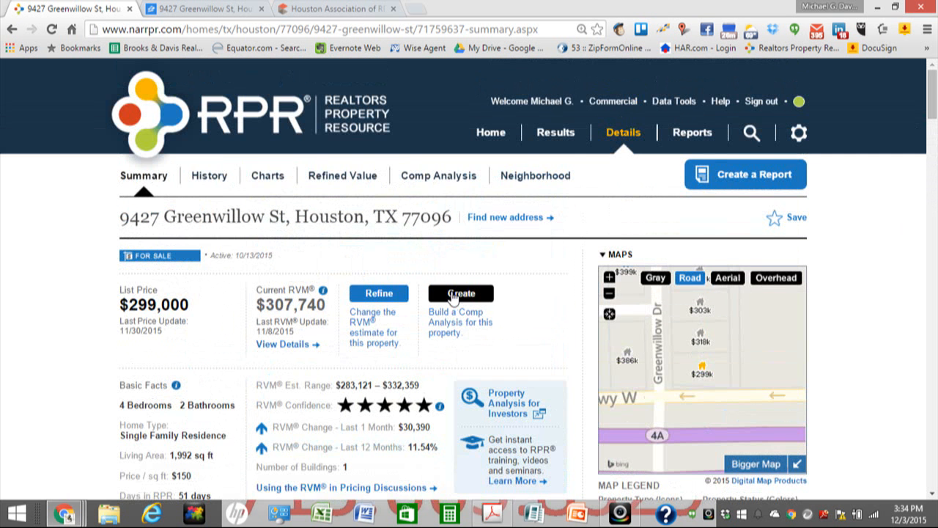
pyautogui.click(457, 293)
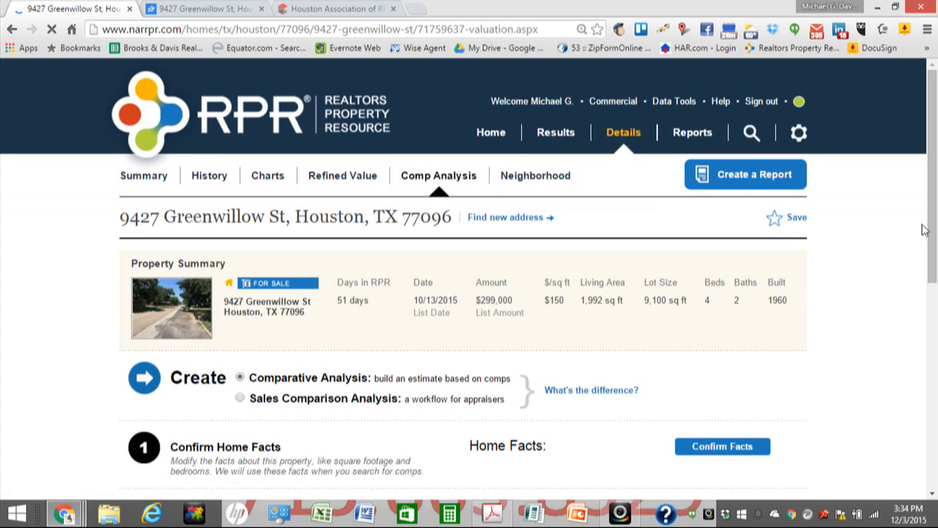
# Step: Confirm the home facts and move on to finding comps
pyautogui.moveTo(933, 237); pyautogui.dragTo(925, 266)
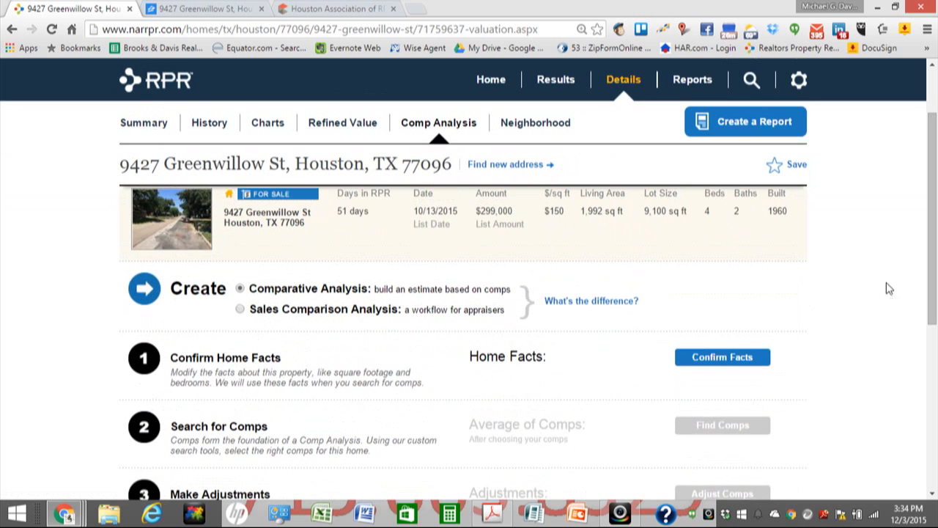
pyautogui.click(729, 361)
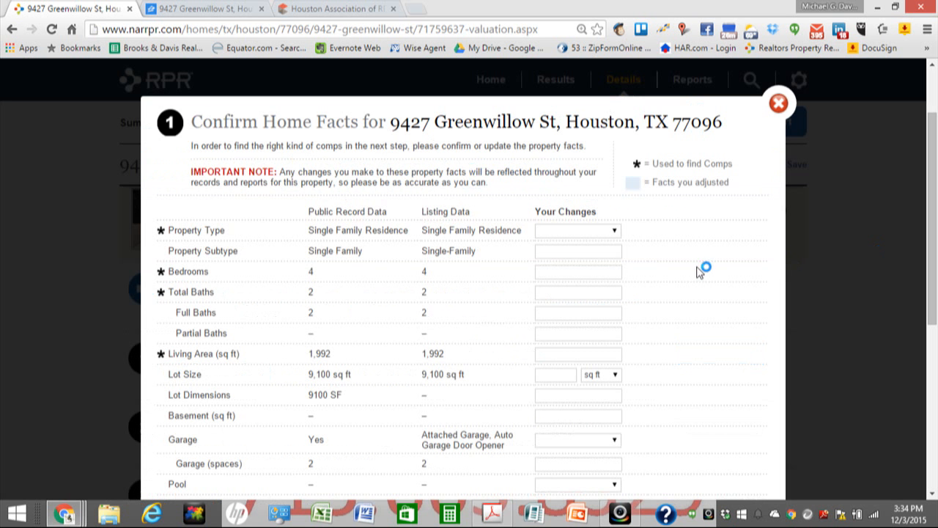
pyautogui.scroll(-1, 689, 267)
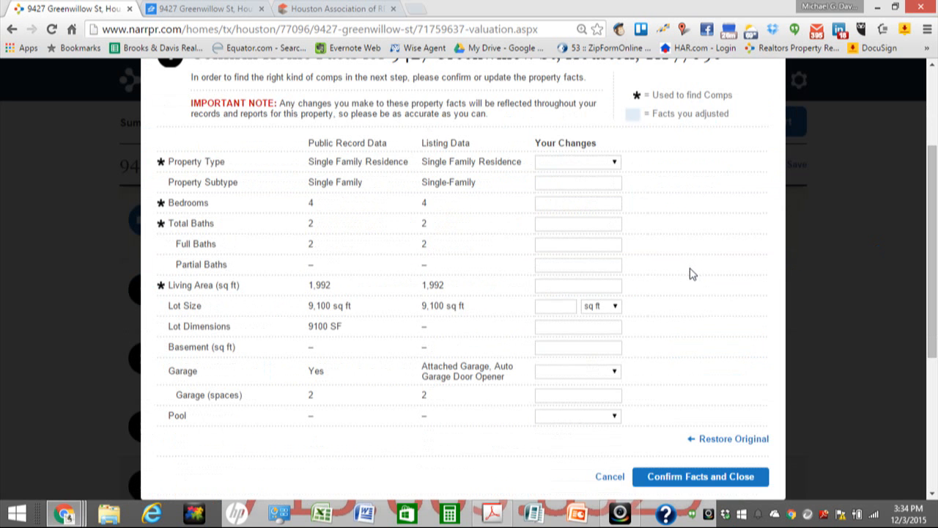
pyautogui.click(670, 476)
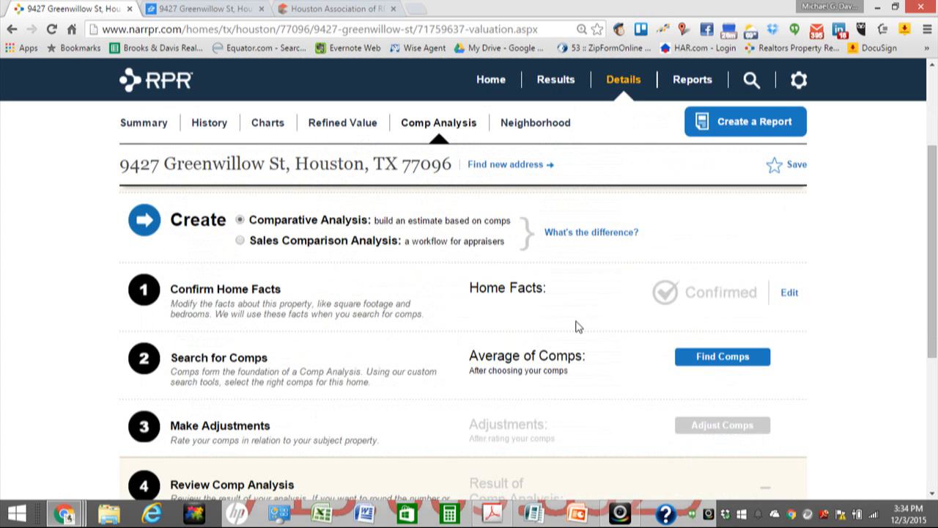
pyautogui.scroll(-1, 570, 322)
pyautogui.click(722, 293)
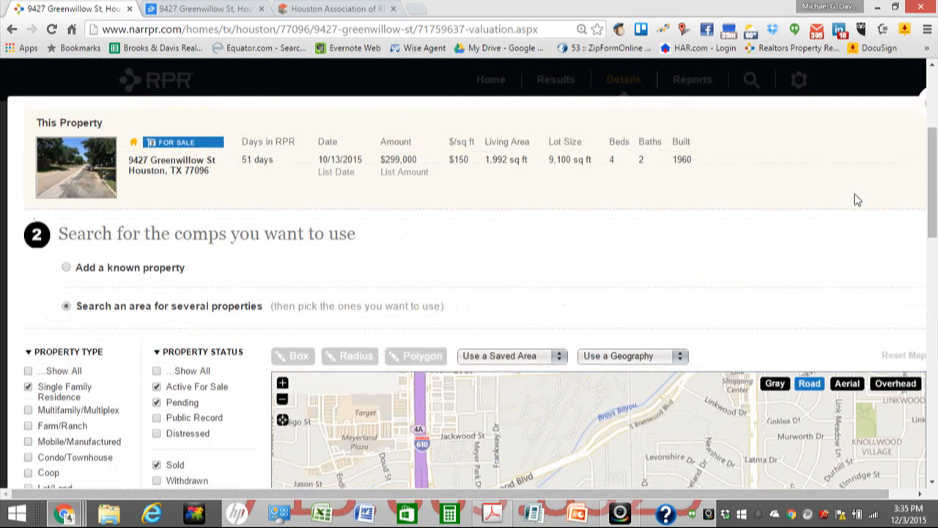
# Step: Check Show All, Withdrawn, Expired and Cancelled property statuses and run the comp search
pyautogui.scroll(-2, 855, 199)
pyautogui.scroll(-3, 859, 198)
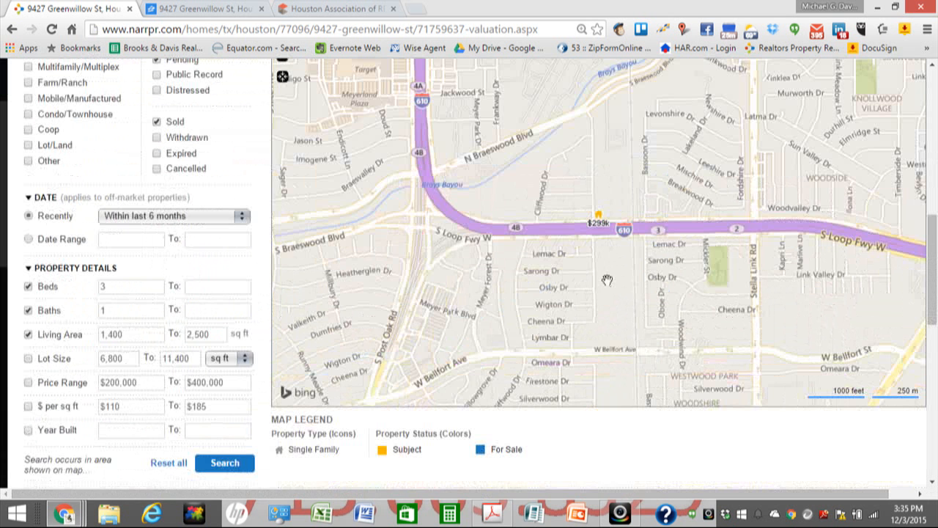
pyautogui.scroll(1, 597, 293)
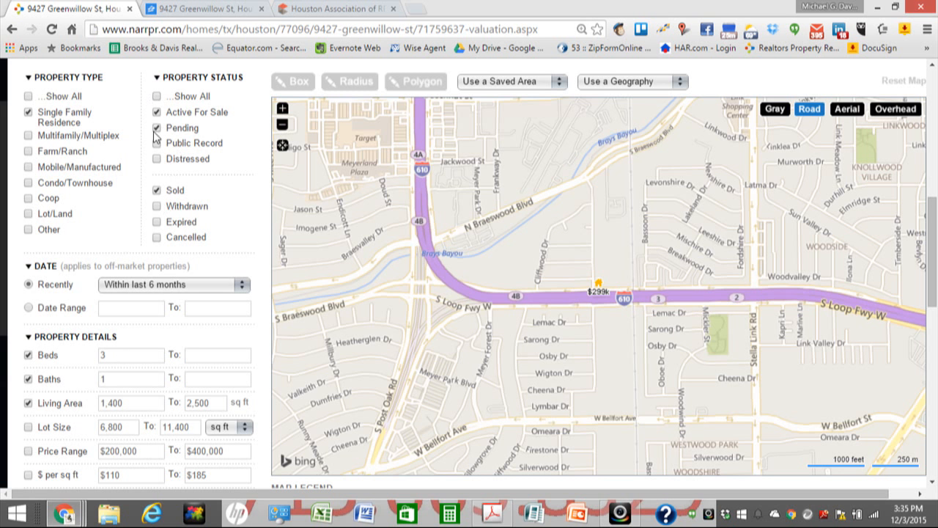
pyautogui.click(157, 97)
pyautogui.click(157, 208)
pyautogui.click(157, 222)
pyautogui.scroll(-1, 91, 295)
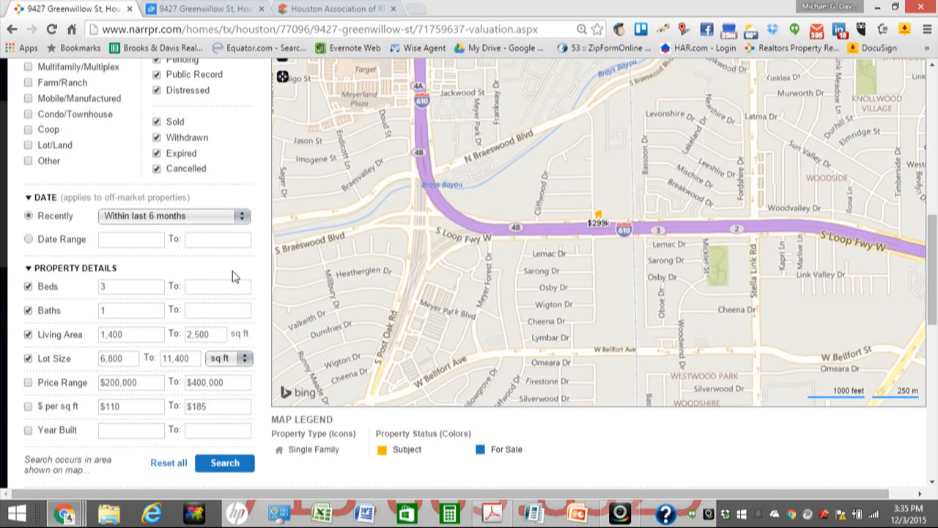
pyautogui.scroll(-1, 233, 276)
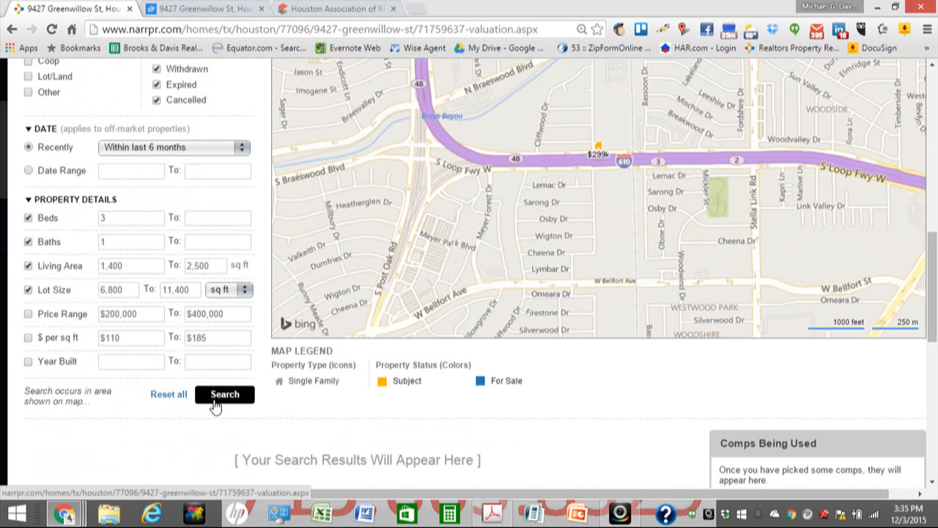
pyautogui.click(219, 402)
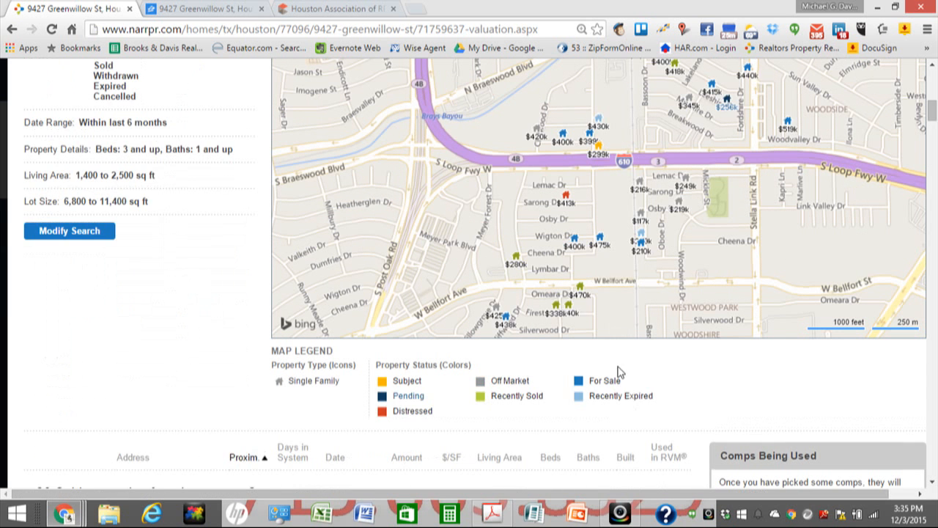
pyautogui.scroll(2, 688, 260)
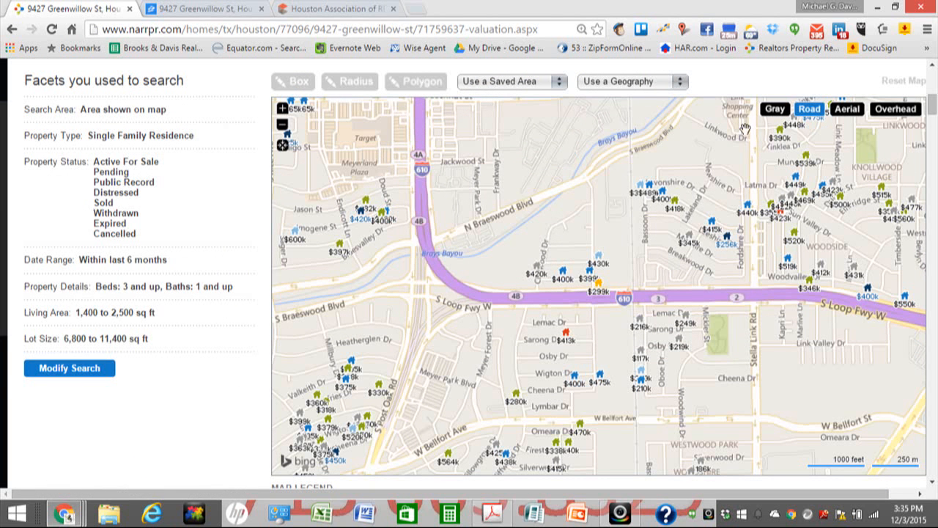
# Step: Cancel a first polygon attempt and pan the map to show more of the area north
pyautogui.click(412, 84)
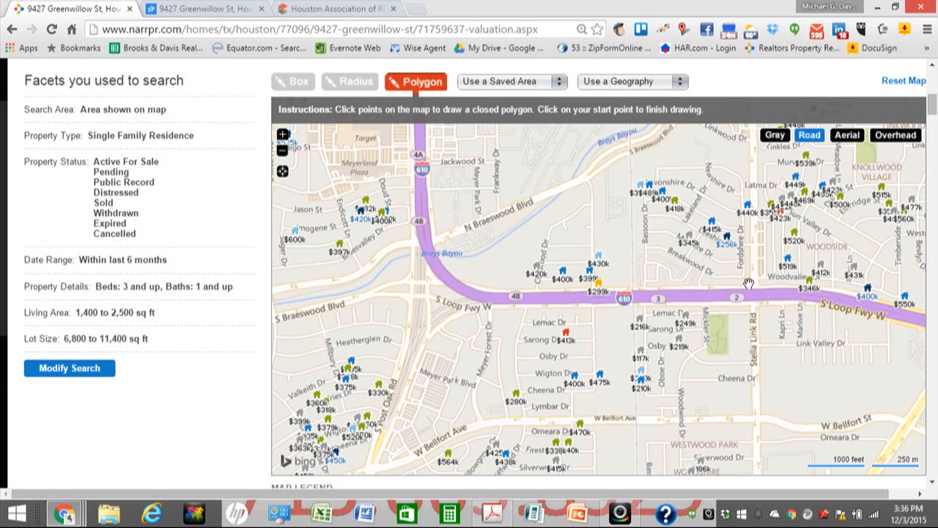
pyautogui.scroll(-1, 770, 267)
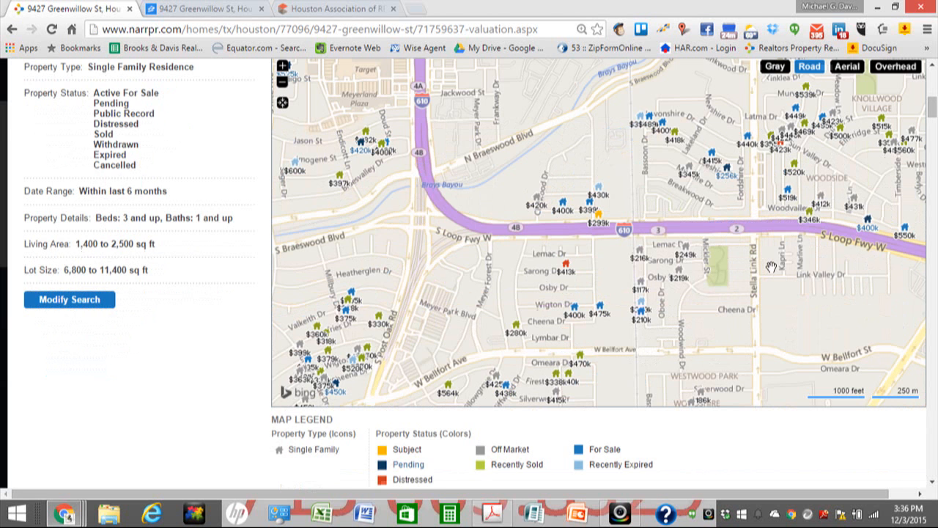
pyautogui.scroll(2, 771, 266)
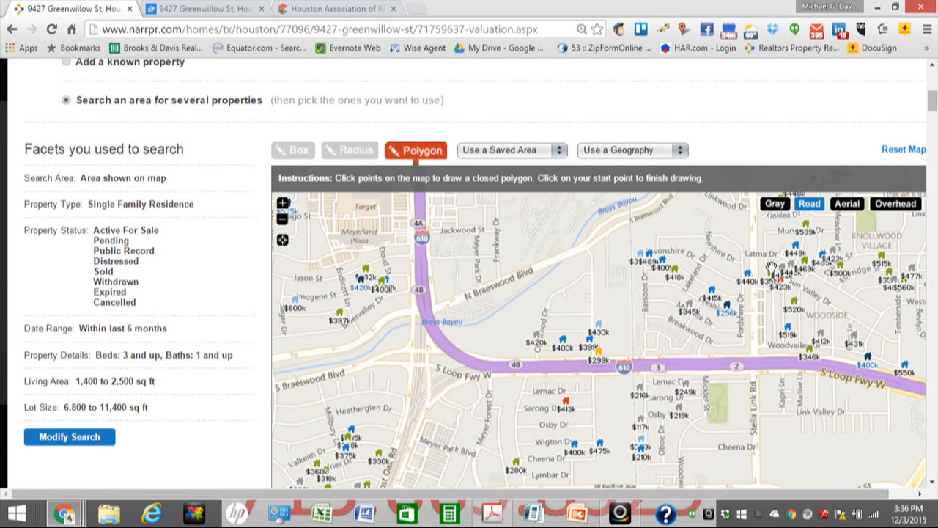
pyautogui.click(423, 160)
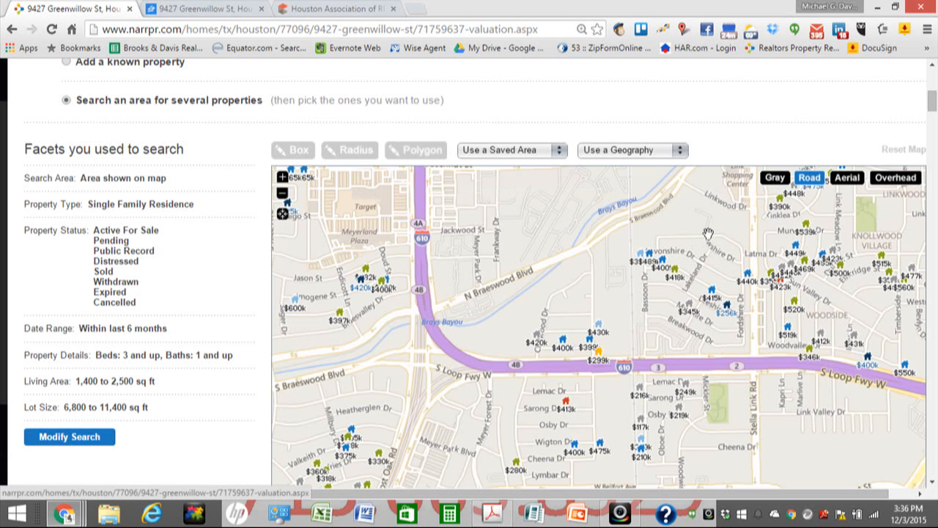
pyautogui.moveTo(708, 234); pyautogui.dragTo(715, 283)
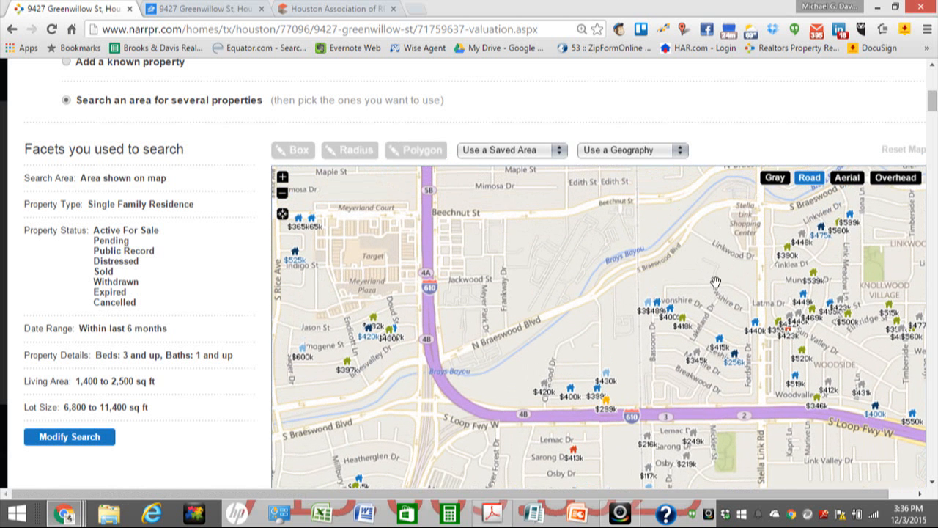
# Step: Draw a polygon along Stella Link Rd, Brays Bayou and S Loop Fwy W, then search within it
pyautogui.click(406, 152)
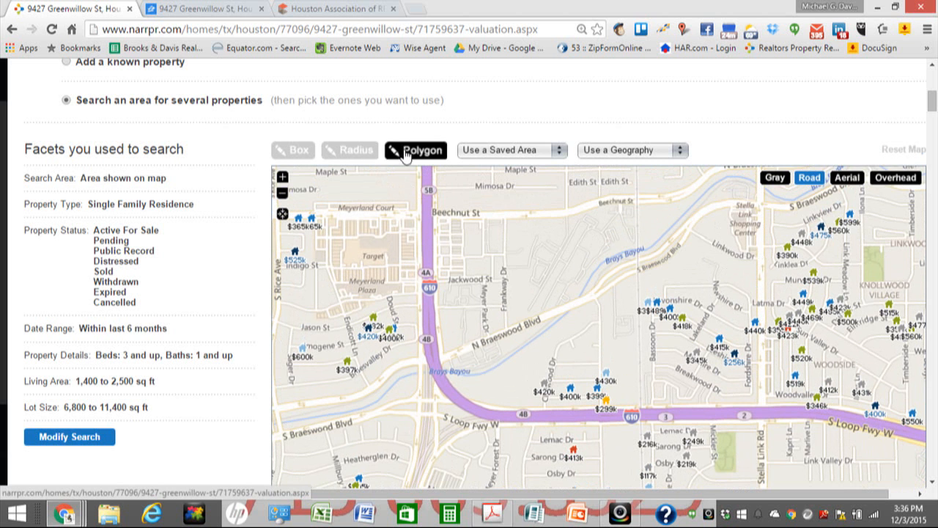
pyautogui.click(746, 208)
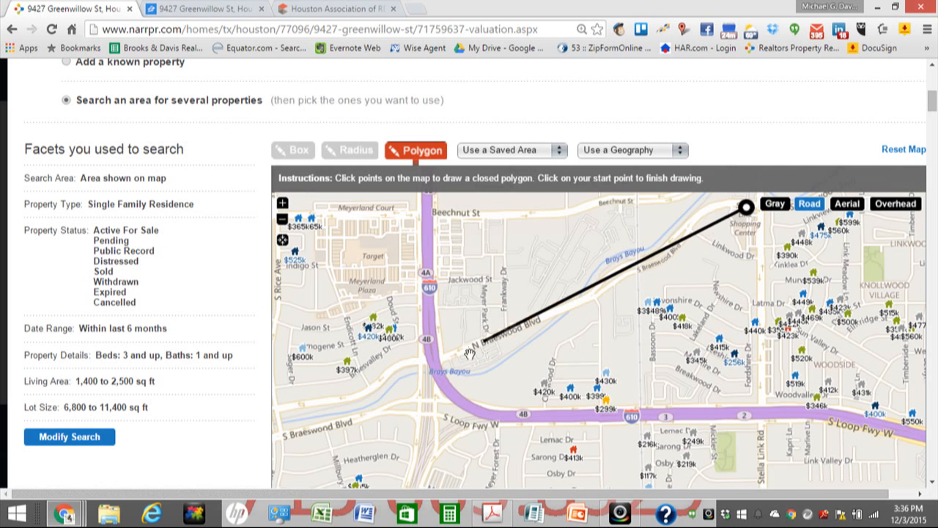
pyautogui.click(443, 365)
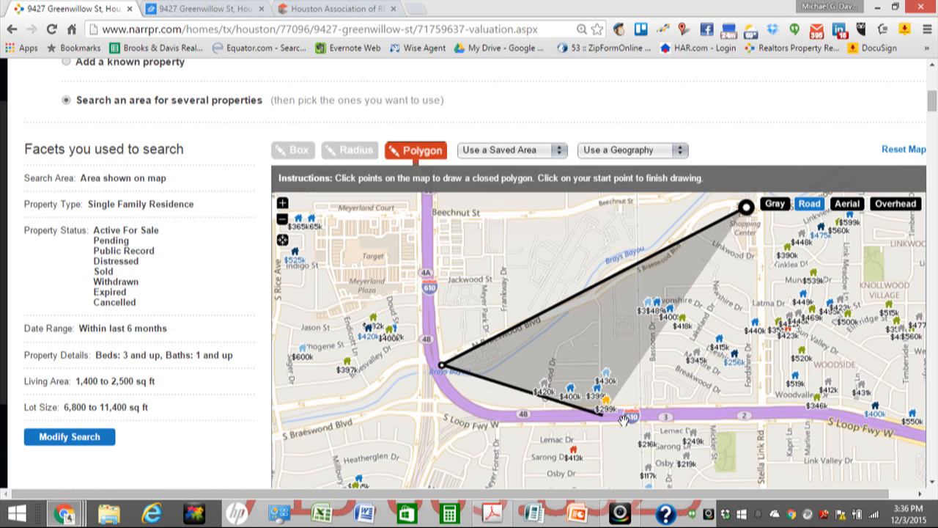
pyautogui.click(533, 410)
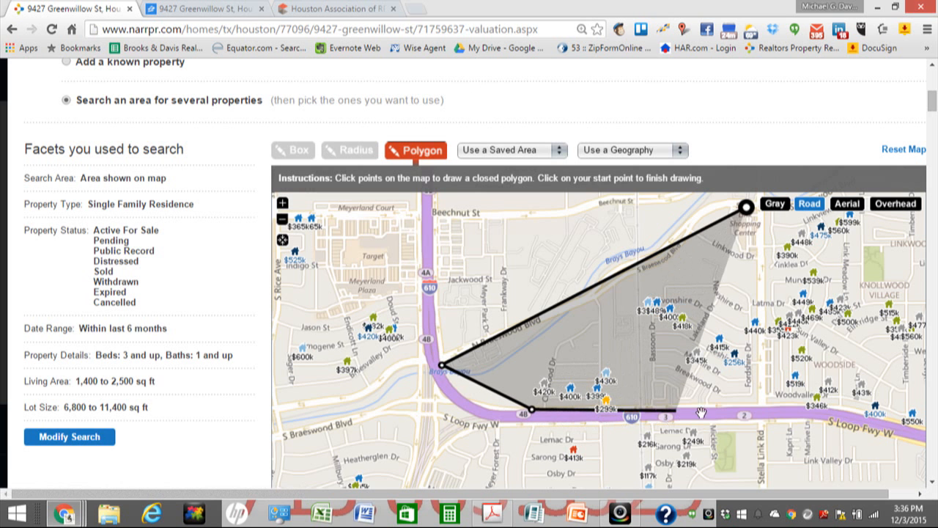
pyautogui.click(775, 409)
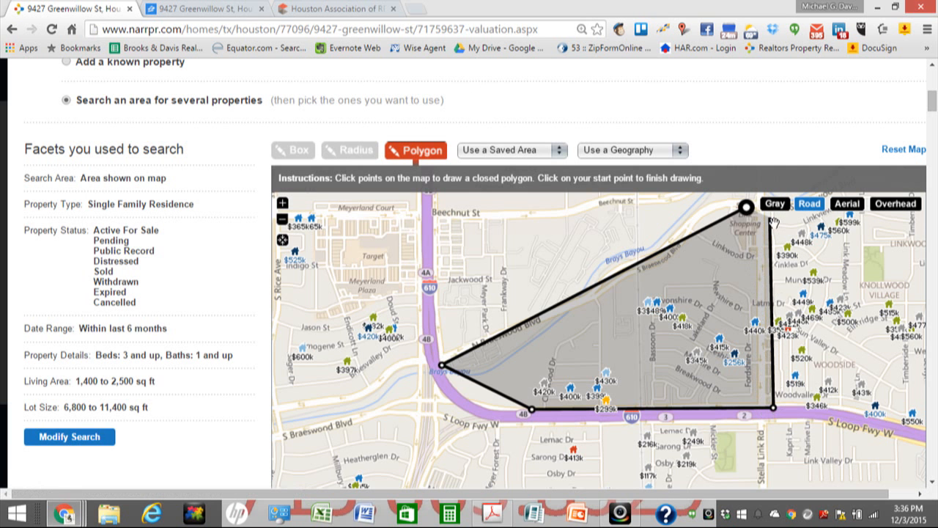
pyautogui.click(771, 218)
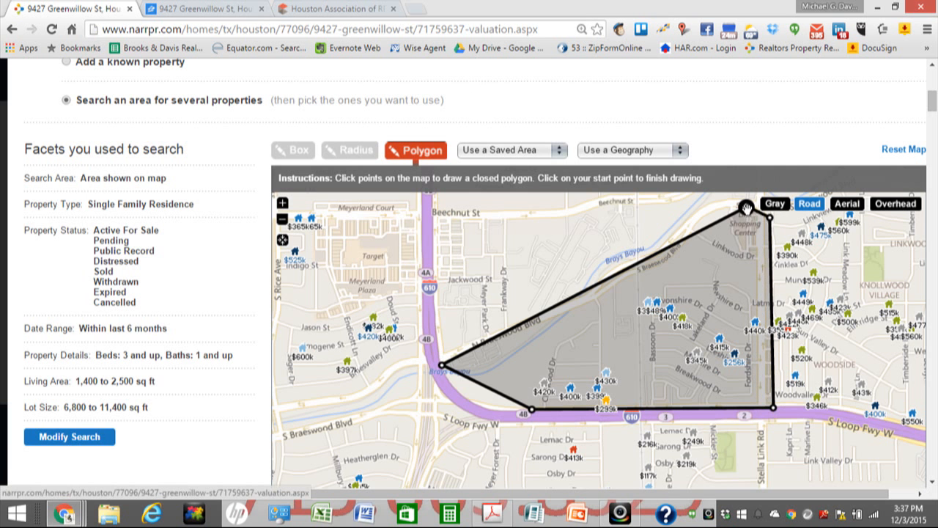
pyautogui.click(745, 207)
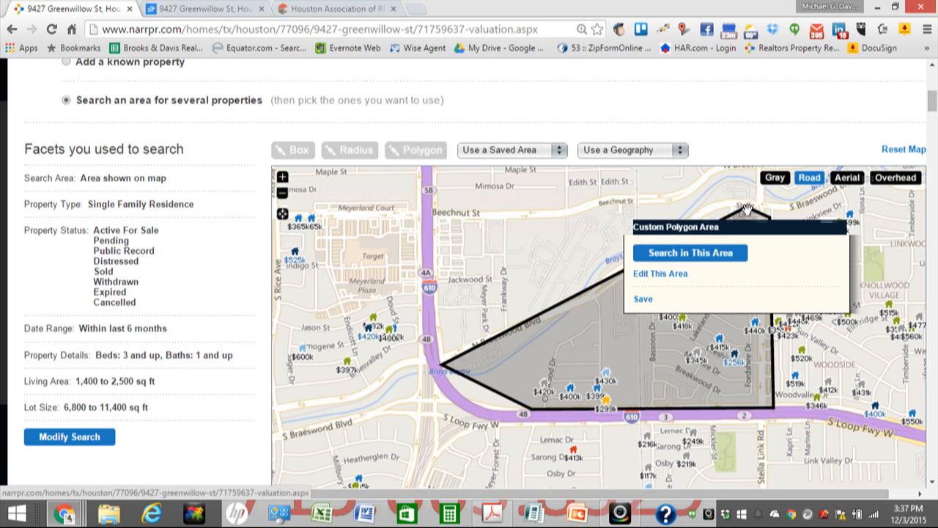
pyautogui.click(719, 254)
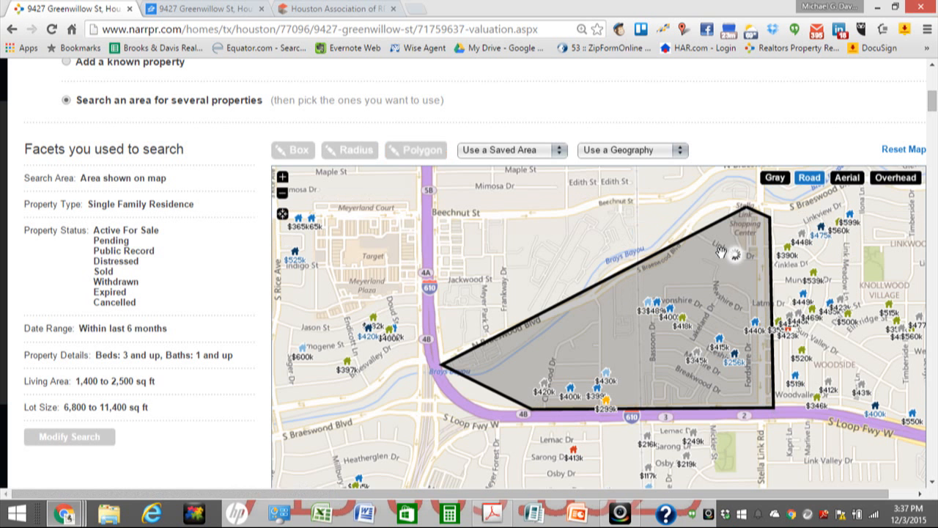
pyautogui.scroll(-3, 543, 251)
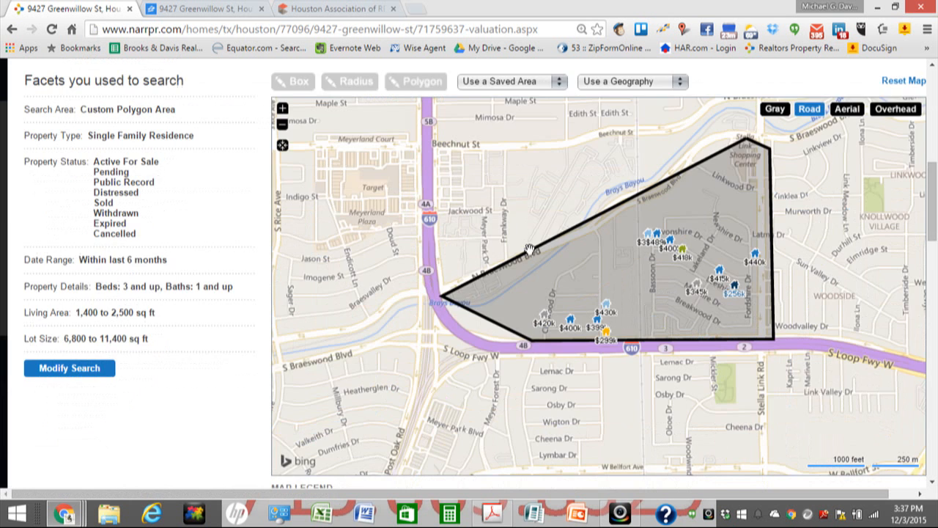
pyautogui.scroll(-1, 586, 234)
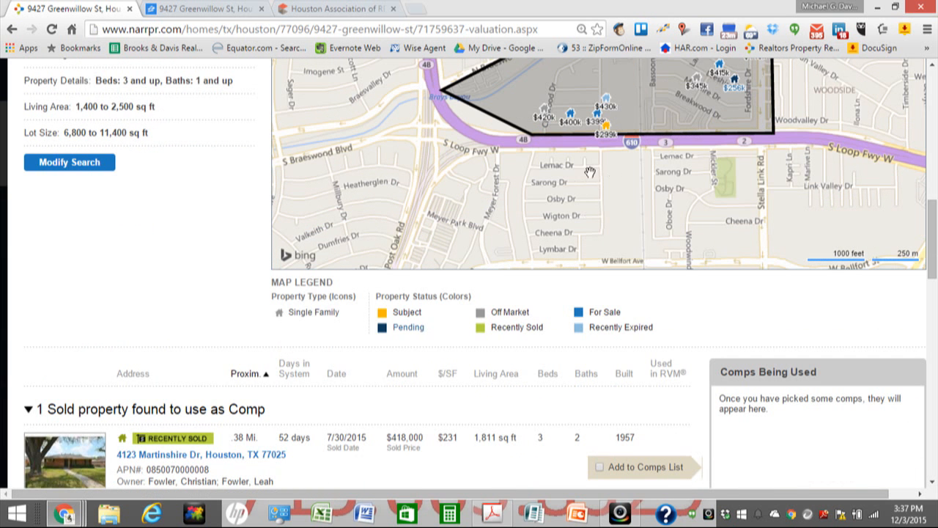
pyautogui.scroll(-2, 388, 224)
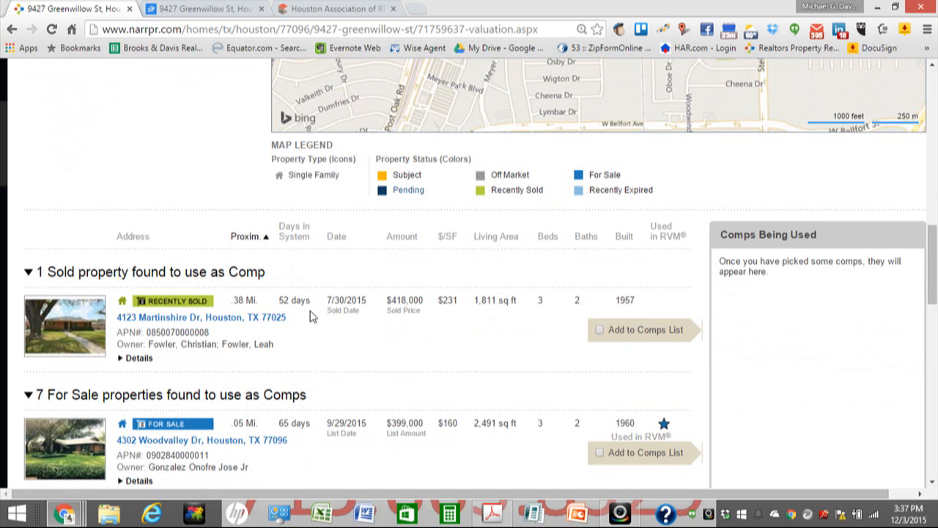
pyautogui.scroll(-1, 513, 311)
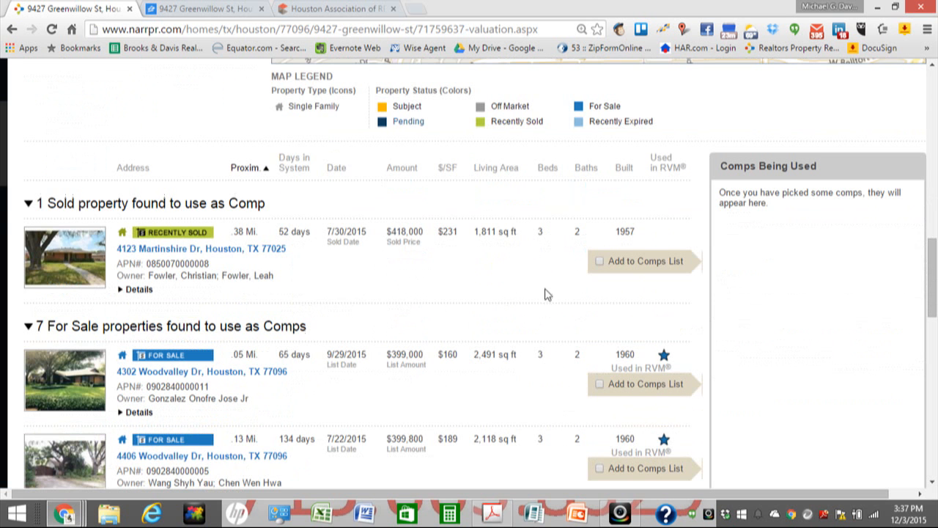
pyautogui.click(601, 264)
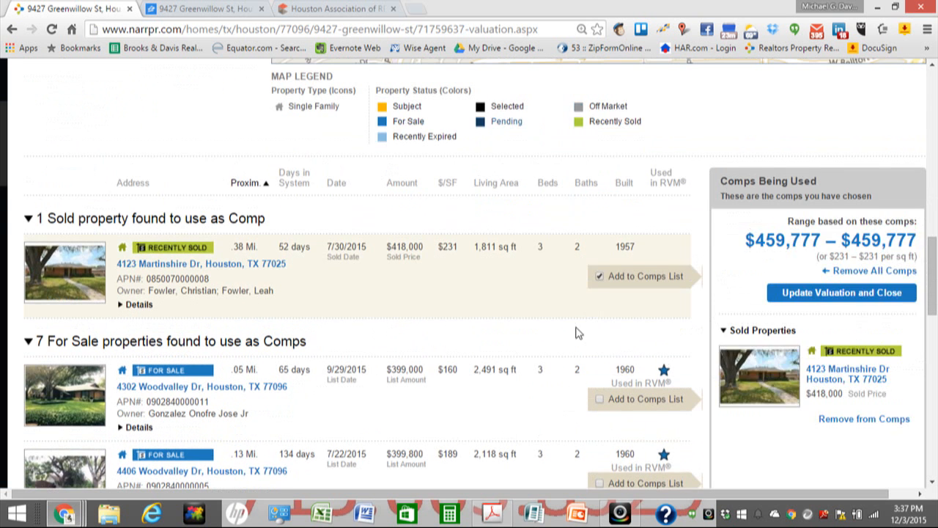
pyautogui.scroll(-1, 576, 332)
pyautogui.click(601, 333)
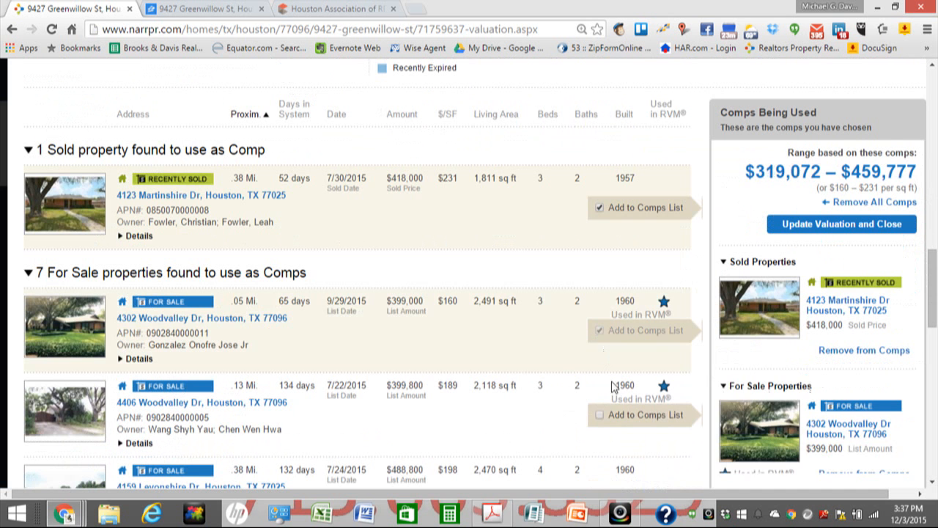
pyautogui.click(598, 414)
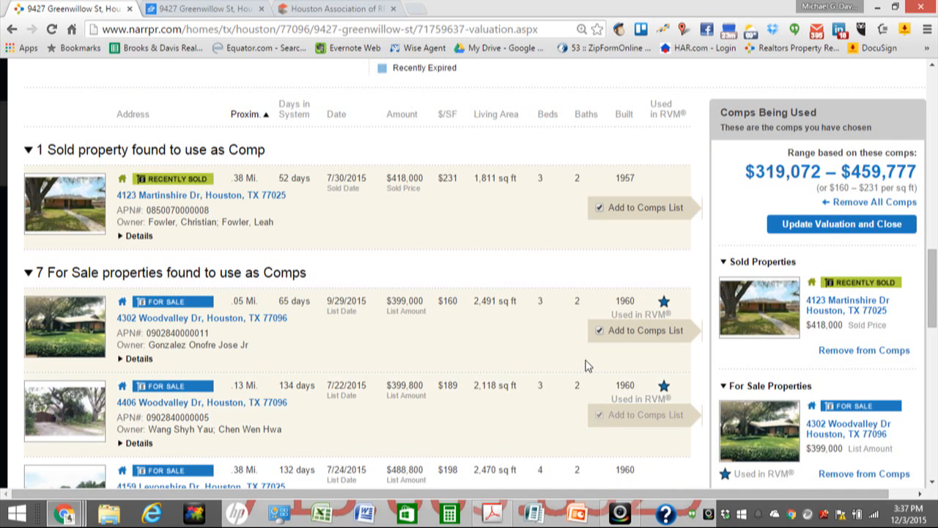
pyautogui.scroll(-3, 587, 362)
pyautogui.click(600, 296)
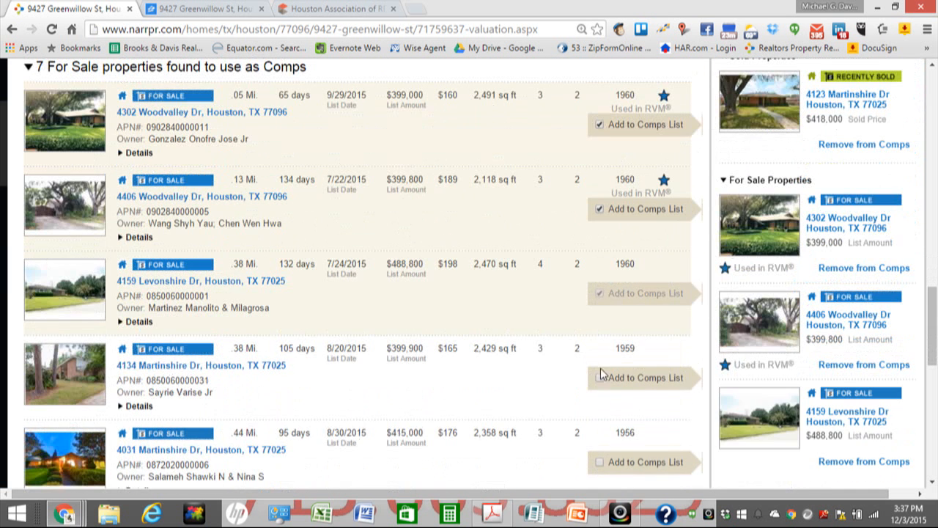
pyautogui.click(600, 379)
pyautogui.scroll(-1, 576, 335)
pyautogui.scroll(-2, 578, 337)
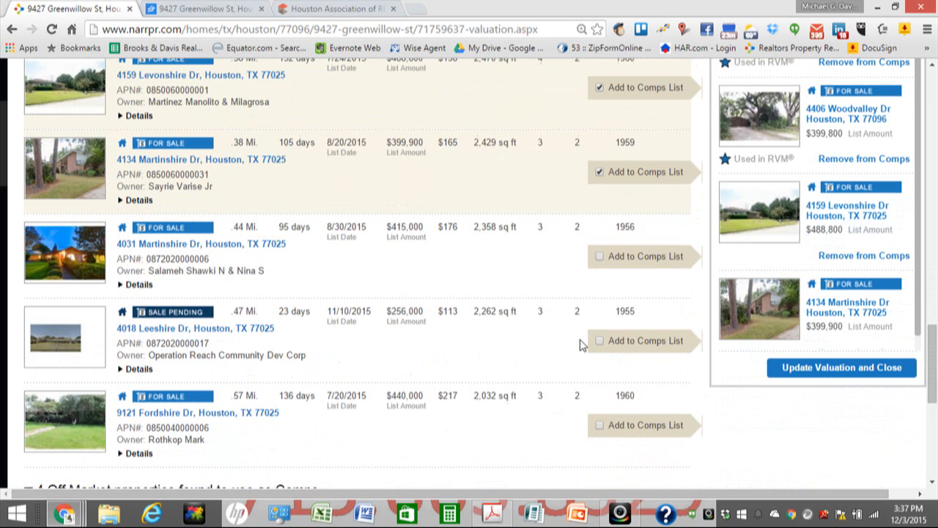
pyautogui.click(599, 256)
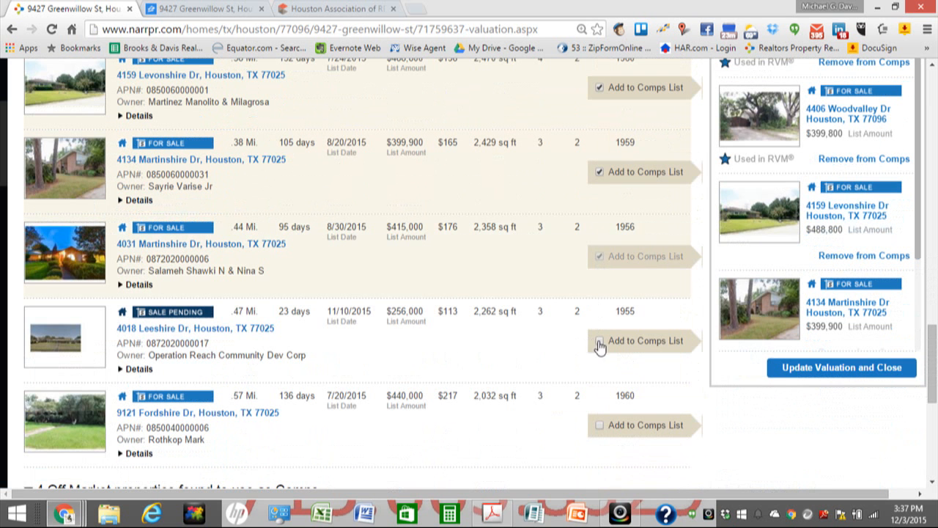
pyautogui.click(599, 340)
pyautogui.click(579, 399)
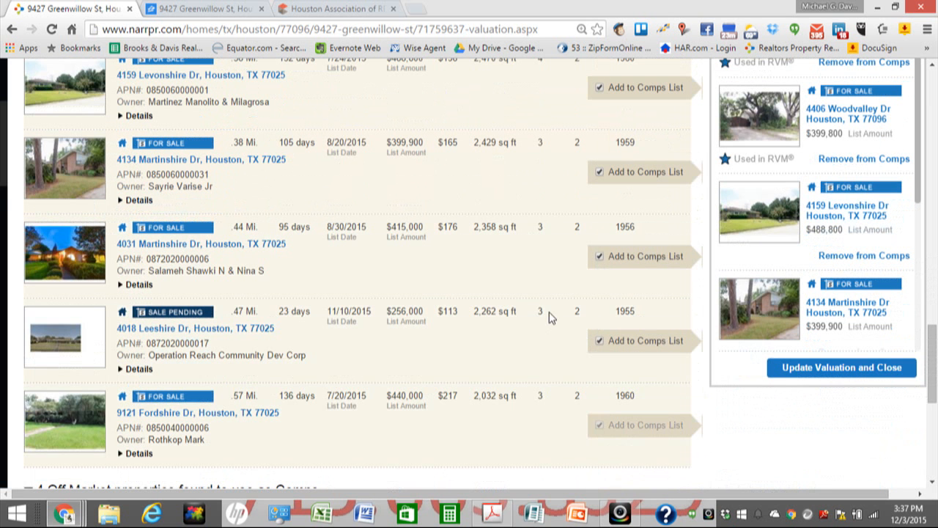
pyautogui.scroll(-1, 552, 316)
pyautogui.scroll(-4, 550, 318)
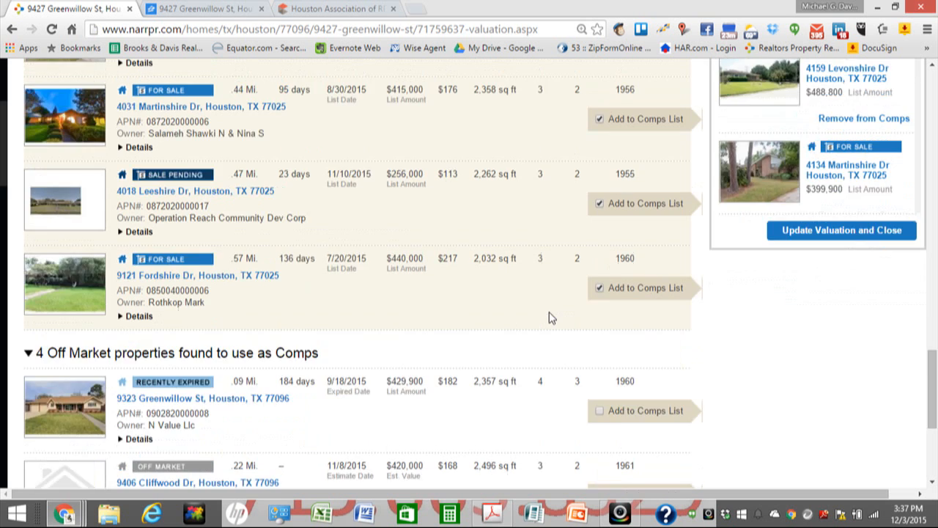
pyautogui.scroll(4, 572, 317)
pyautogui.scroll(9, 570, 312)
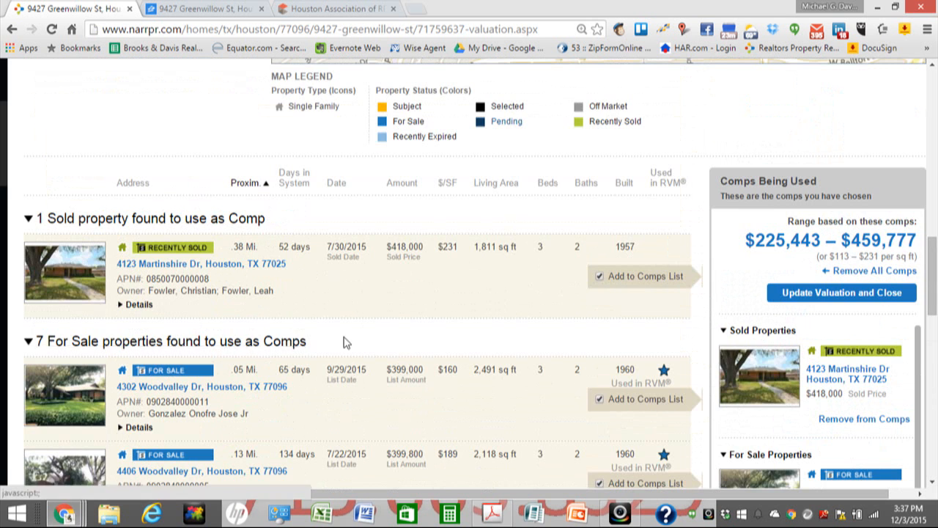
pyautogui.scroll(-5, 345, 341)
pyautogui.scroll(-5, 429, 339)
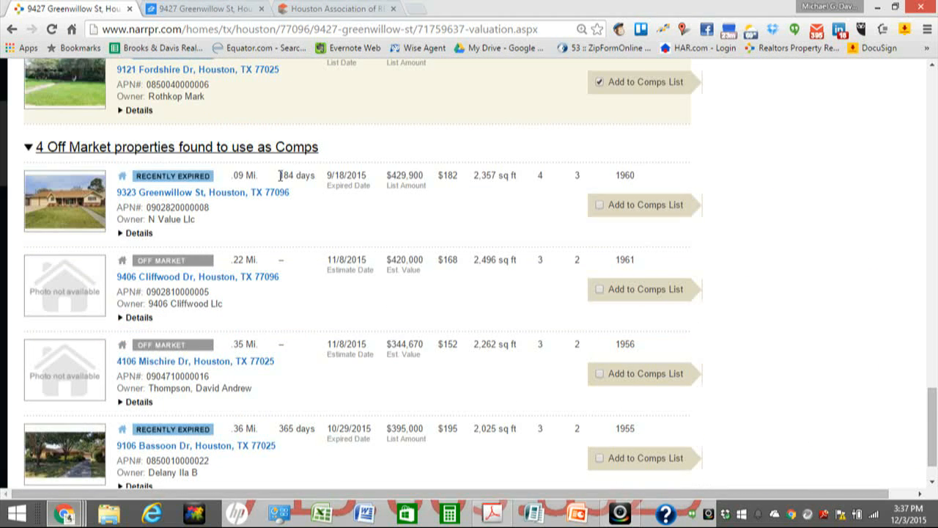
pyautogui.click(600, 206)
pyautogui.click(599, 290)
pyautogui.click(600, 375)
pyautogui.scroll(-2, 579, 329)
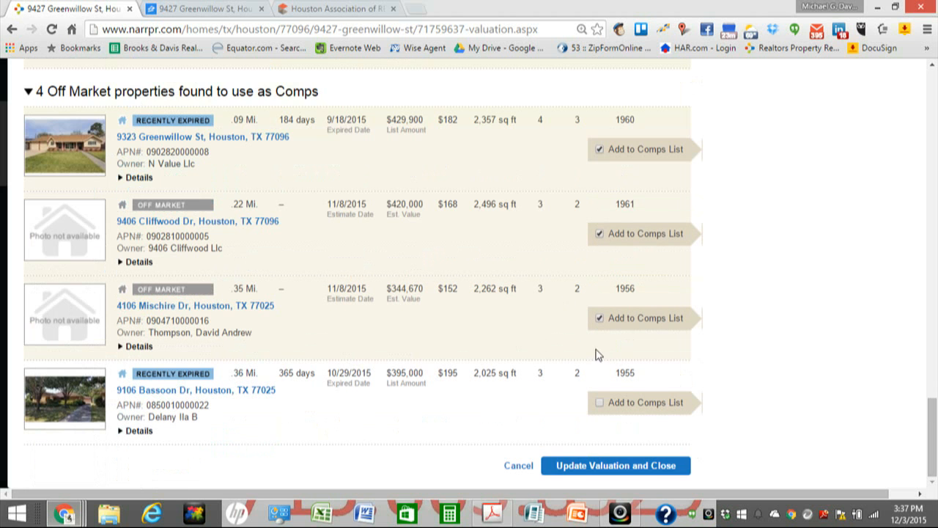
pyautogui.click(601, 404)
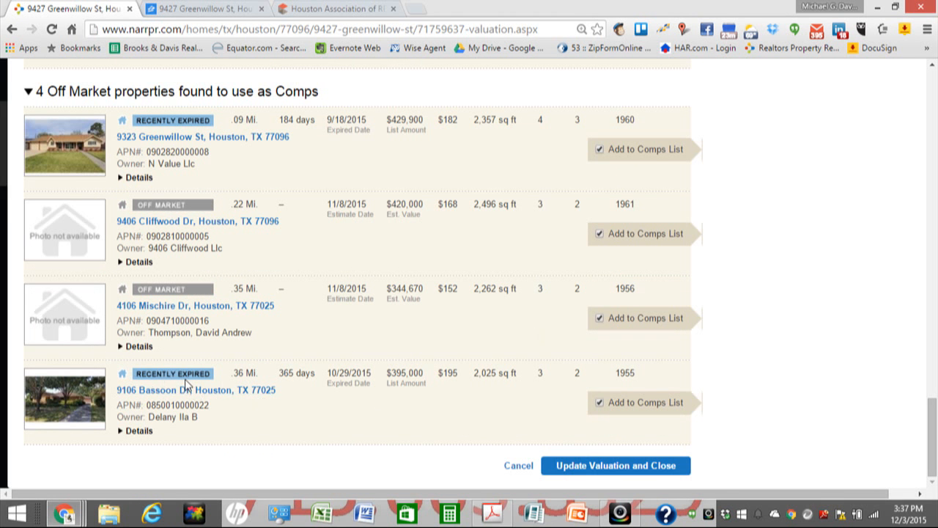
# Step: Save the comps and recalculate the valuation to $356,250
pyautogui.scroll(1, 280, 371)
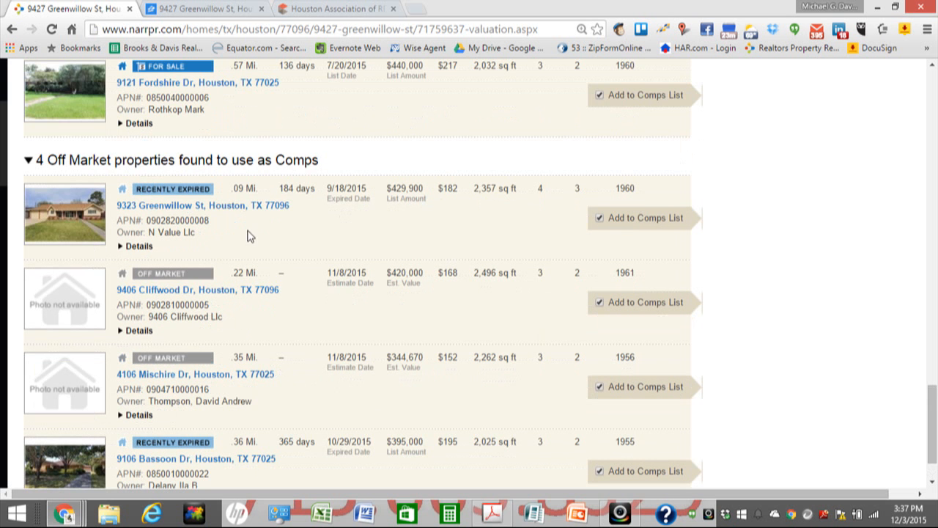
pyautogui.scroll(-1, 414, 308)
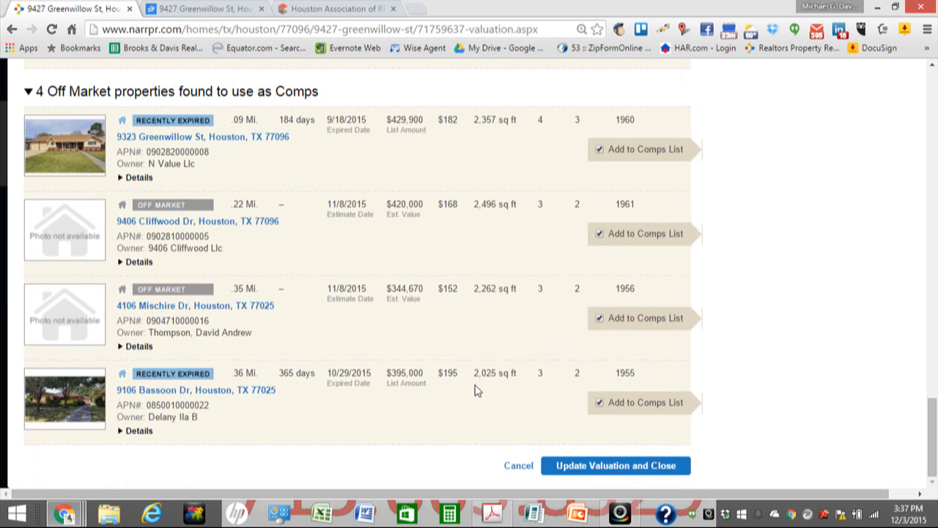
pyautogui.click(630, 469)
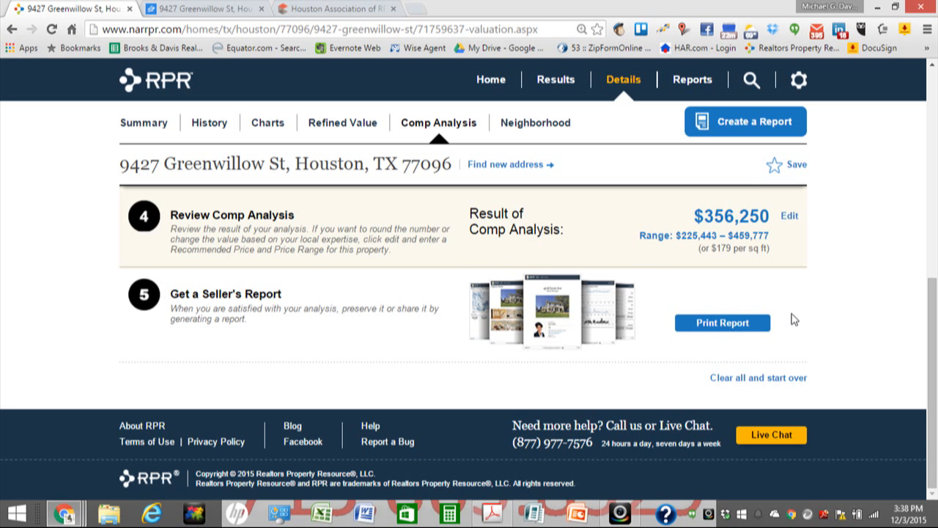
# Step: Review the $356,250 comp result, then start a Seller's Report from Print Report
pyautogui.scroll(1, 794, 319)
pyautogui.scroll(-1, 793, 318)
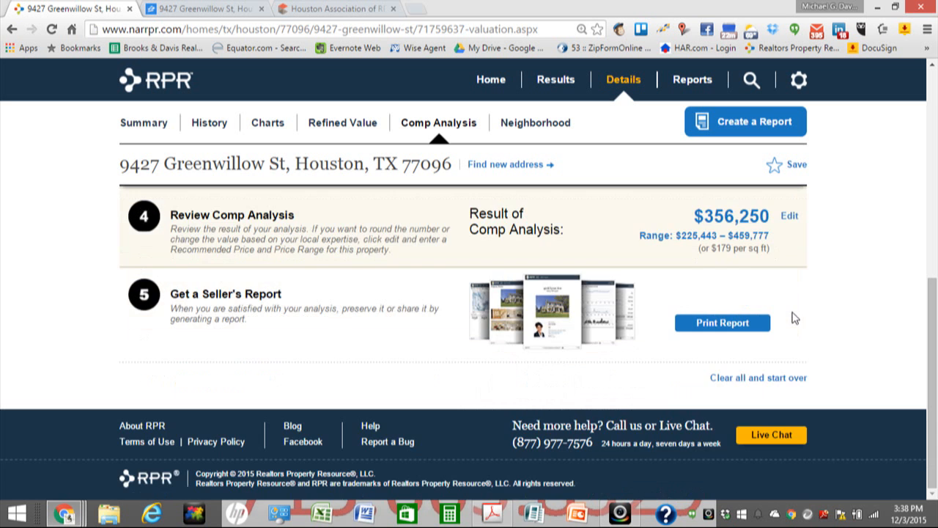
pyautogui.click(722, 326)
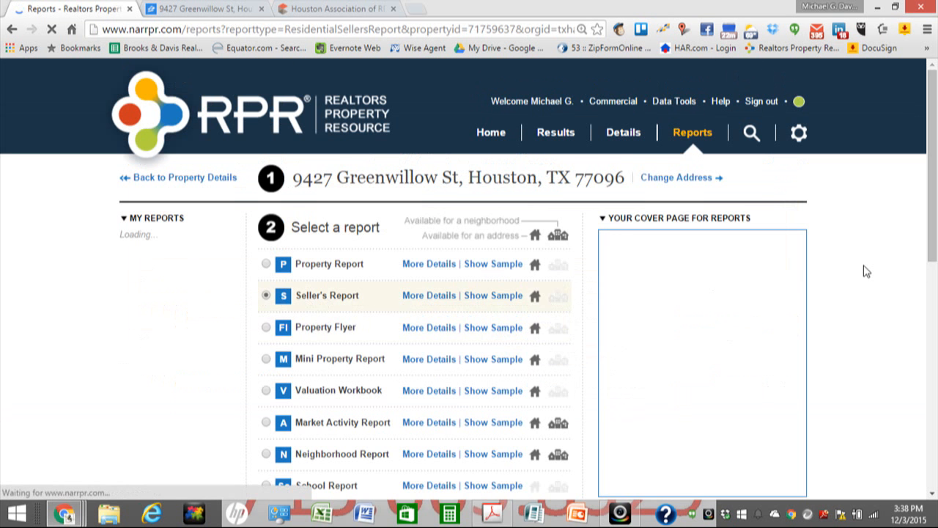
pyautogui.scroll(-1, 865, 272)
pyautogui.scroll(-4, 869, 276)
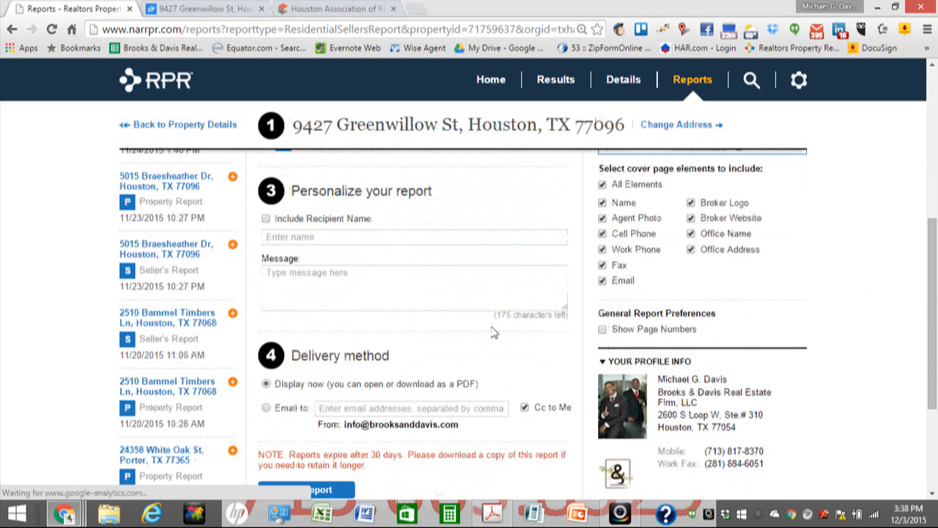
pyautogui.scroll(-3, 484, 337)
pyautogui.scroll(1, 398, 349)
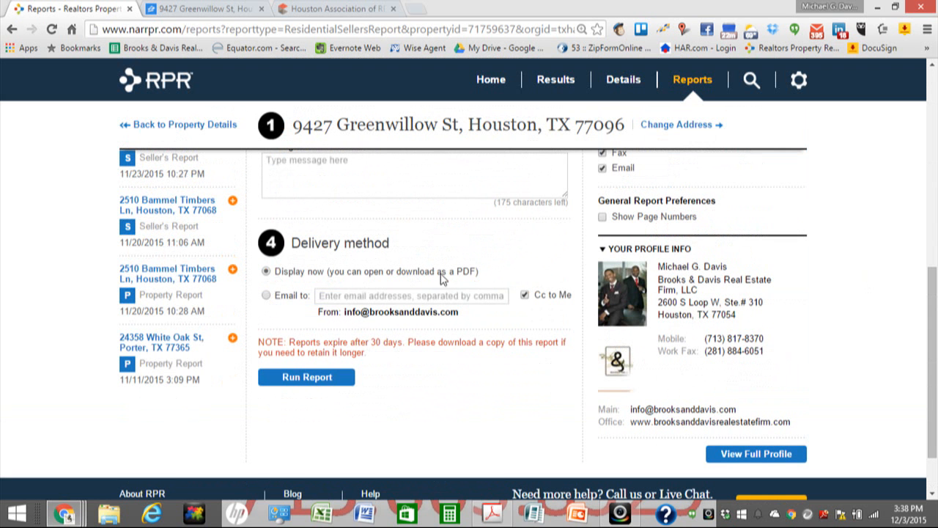
pyautogui.click(312, 378)
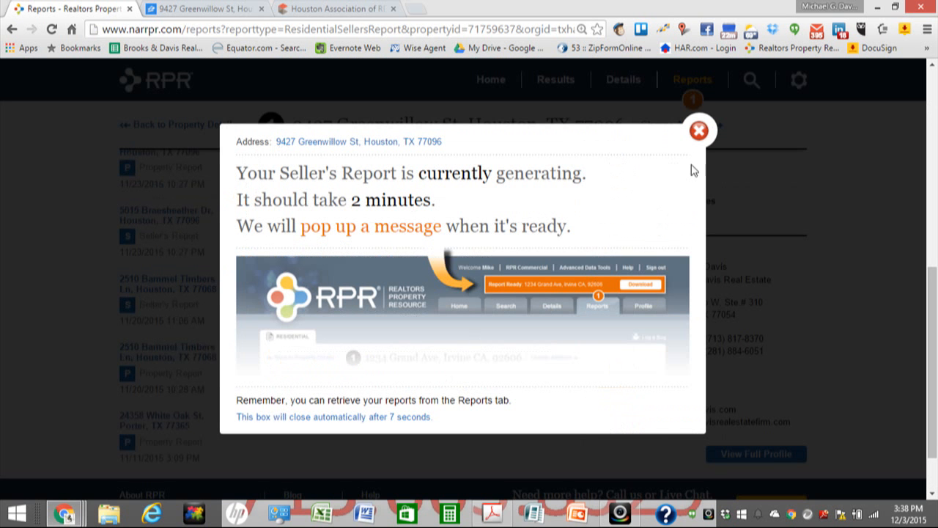
pyautogui.click(699, 130)
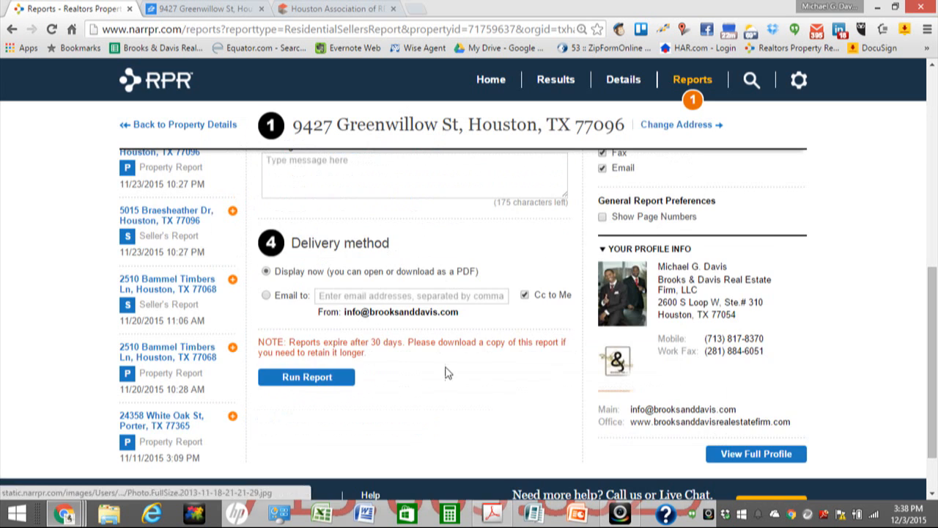
pyautogui.scroll(6, 447, 370)
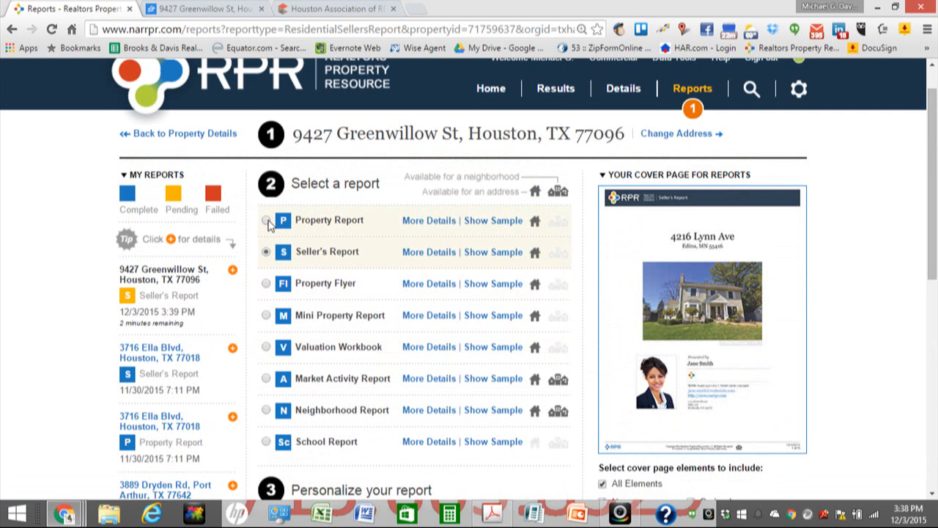
pyautogui.scroll(-3, 373, 251)
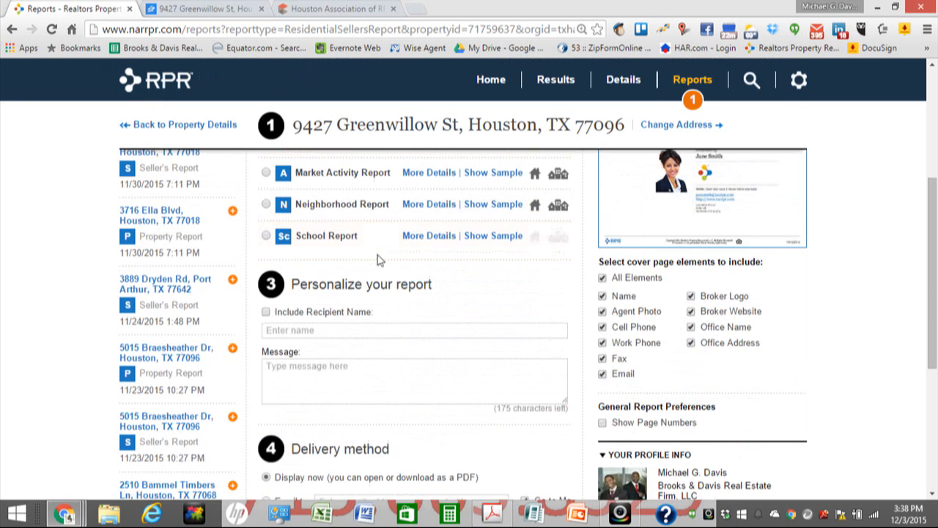
pyautogui.scroll(-4, 379, 266)
pyautogui.scroll(1, 404, 329)
pyautogui.click(320, 378)
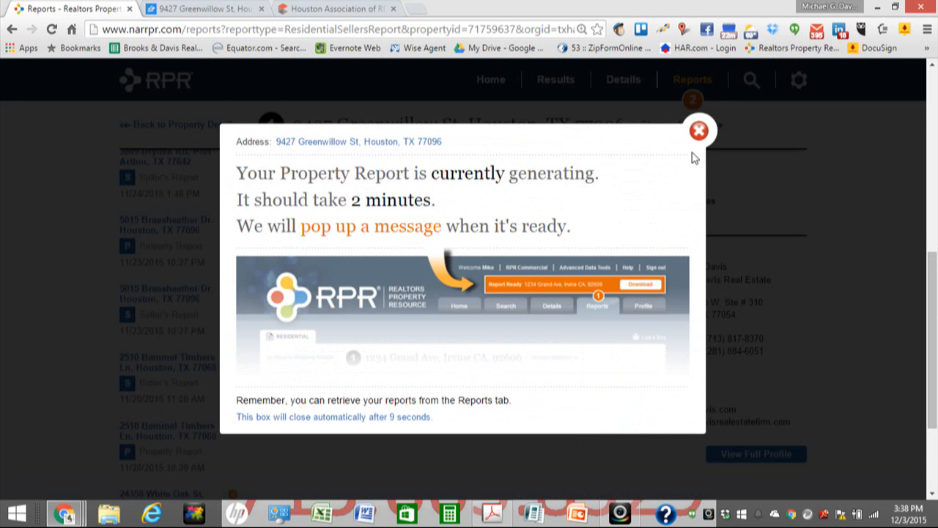
pyautogui.click(699, 130)
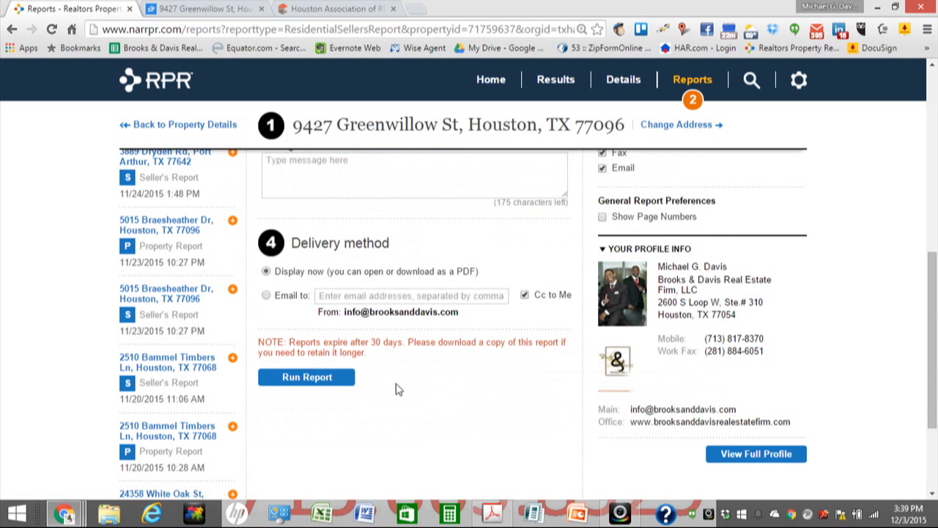
pyautogui.scroll(2, 396, 389)
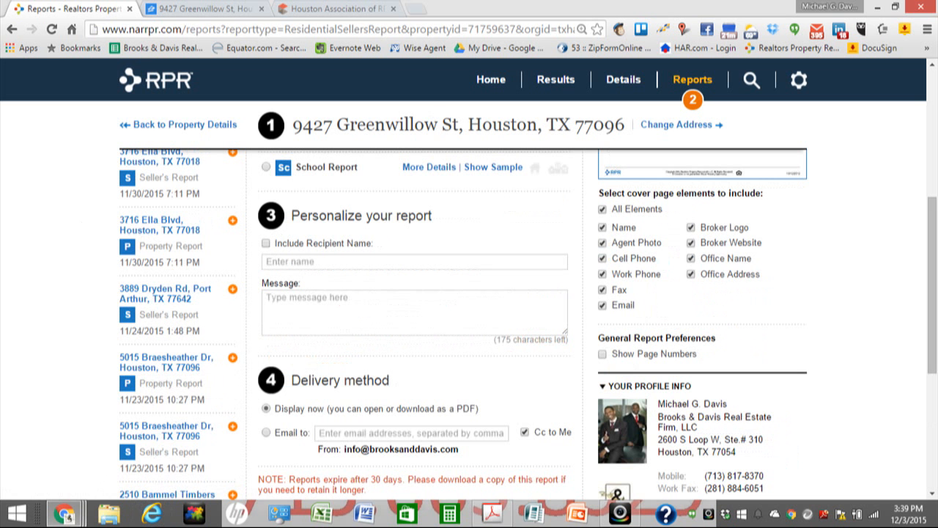
pyautogui.moveTo(64, 513)
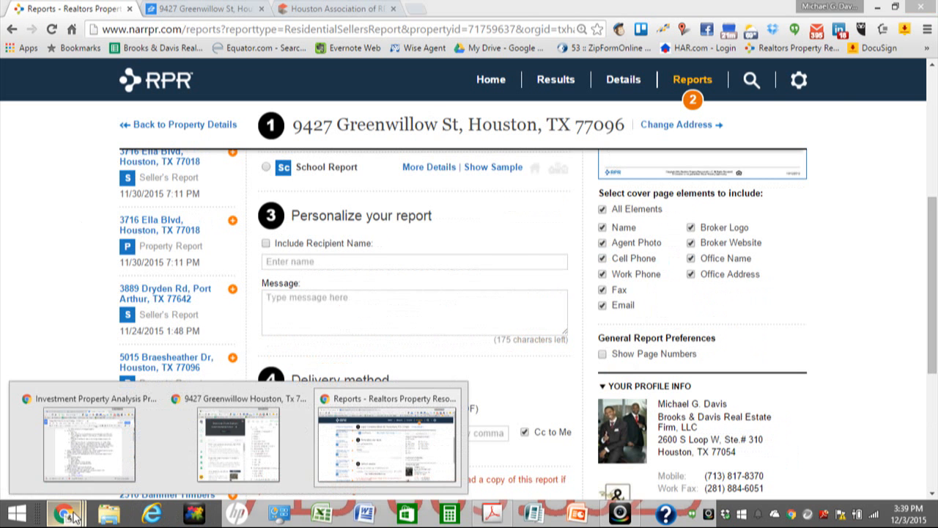
pyautogui.click(225, 405)
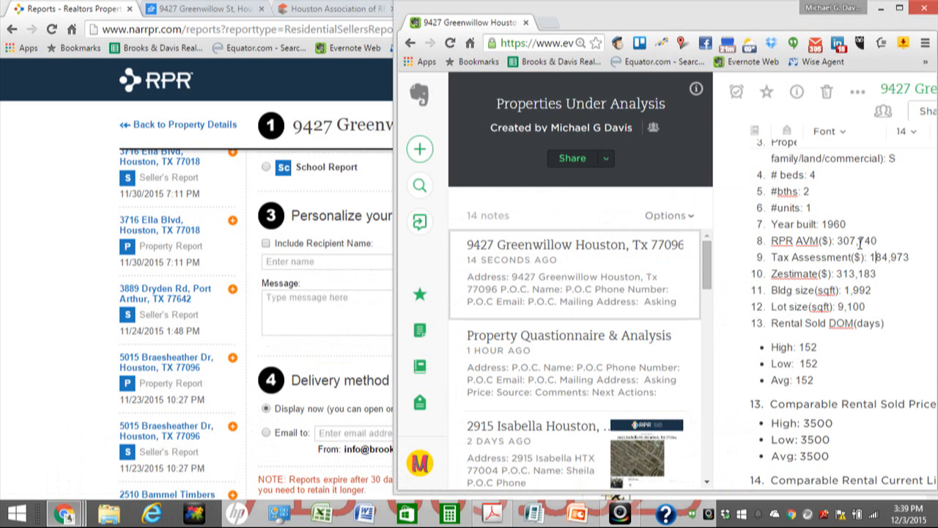
pyautogui.scroll(-5, 861, 243)
pyautogui.click(899, 8)
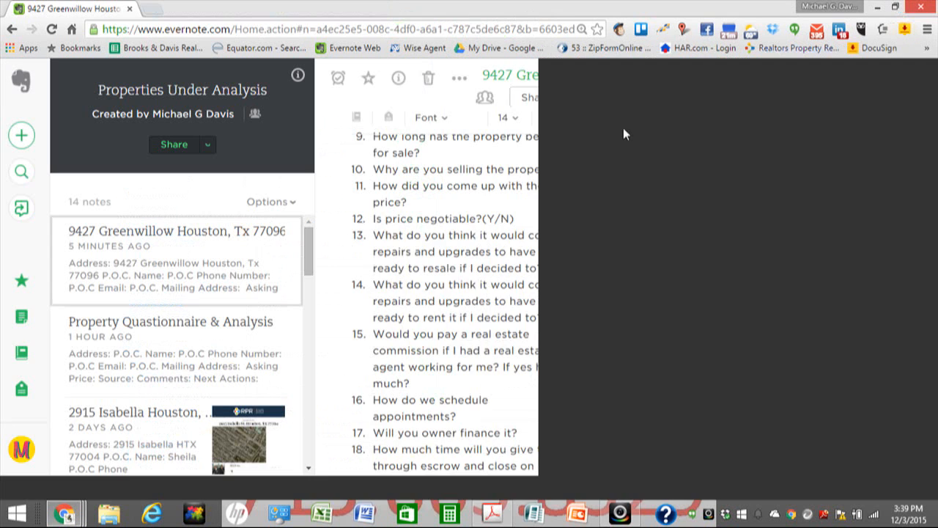
pyautogui.scroll(10, 582, 272)
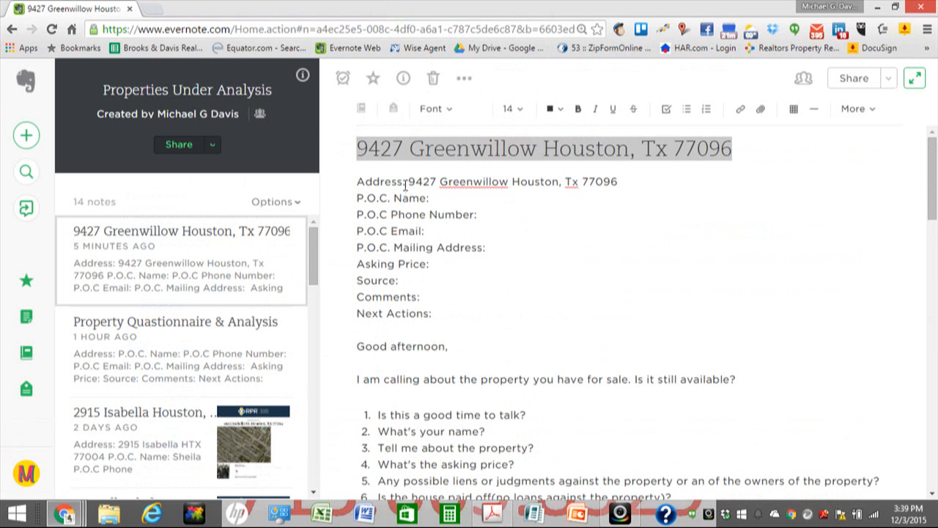
pyautogui.moveTo(409, 181); pyautogui.dragTo(619, 181)
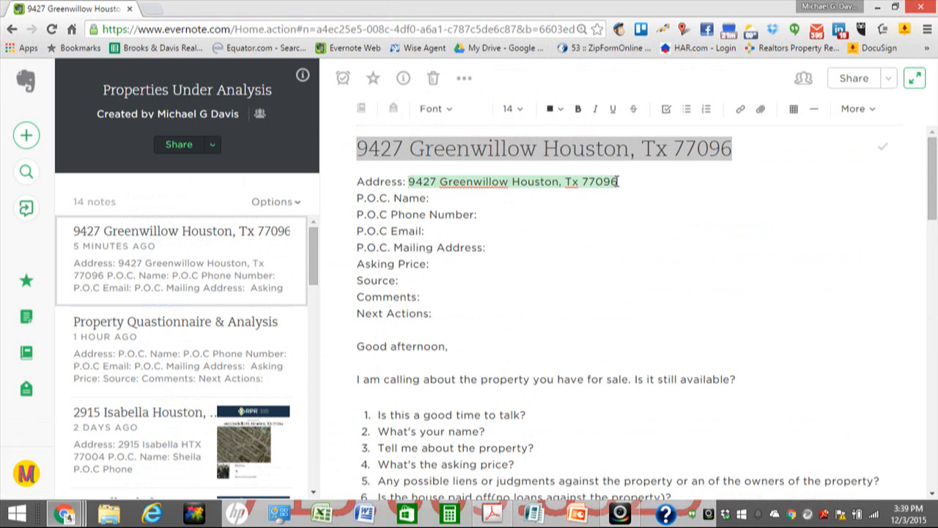
pyautogui.click(557, 116)
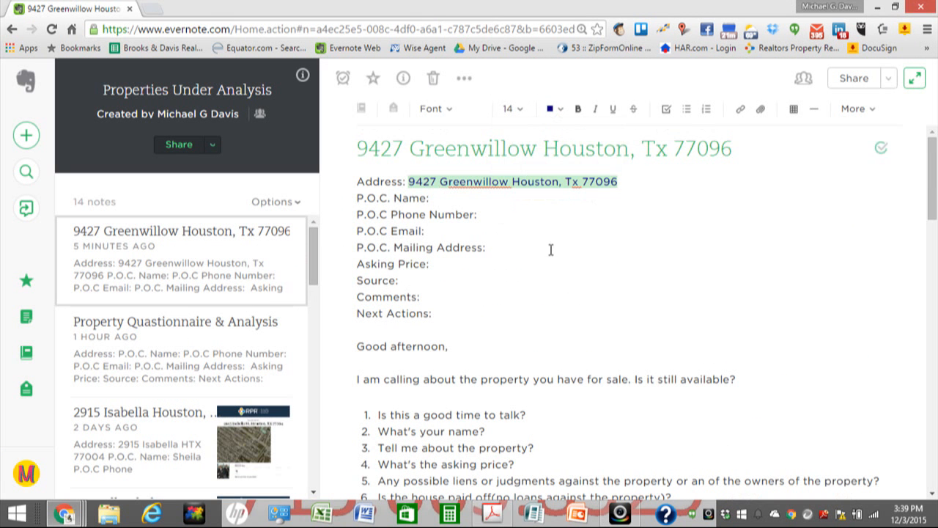
# Step: Colour the address and the subdivision name Willow Meadows Sec 15 blue
pyautogui.click(562, 114)
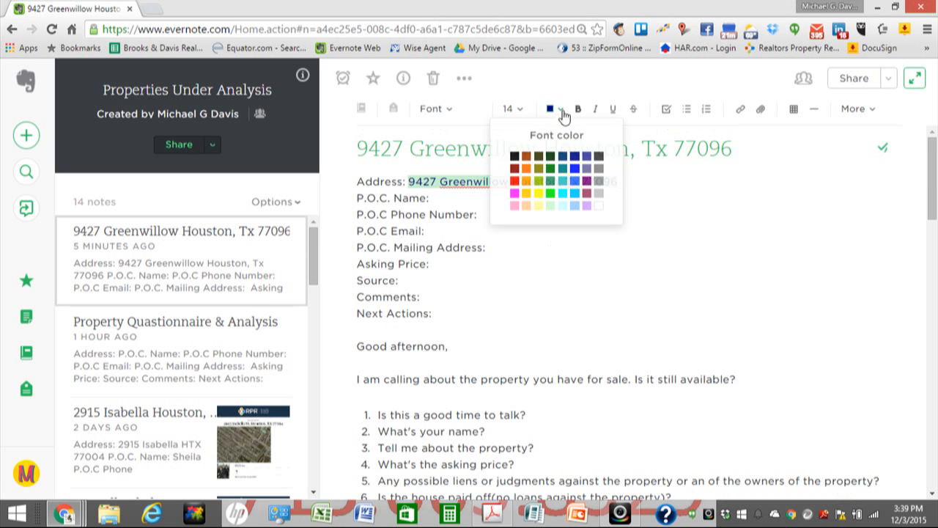
pyautogui.click(575, 180)
pyautogui.click(535, 237)
pyautogui.scroll(-1, 535, 237)
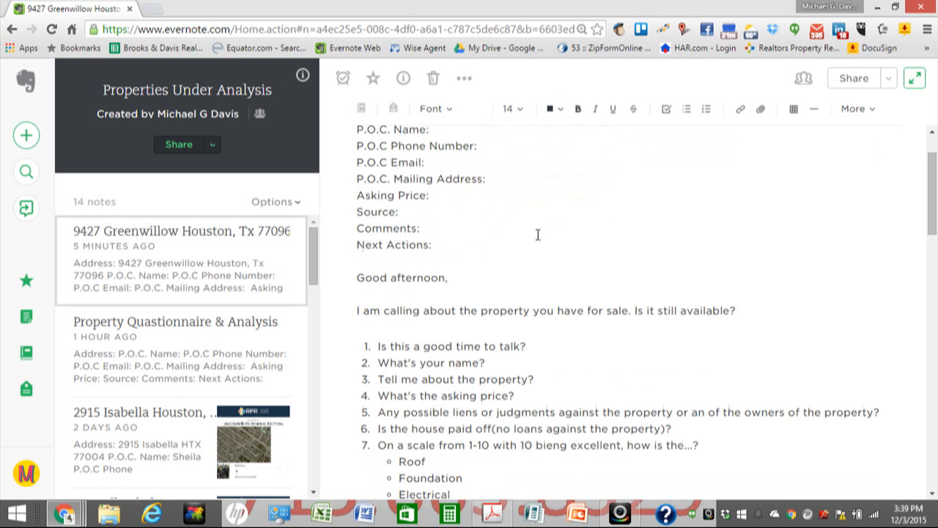
pyautogui.scroll(-3, 534, 252)
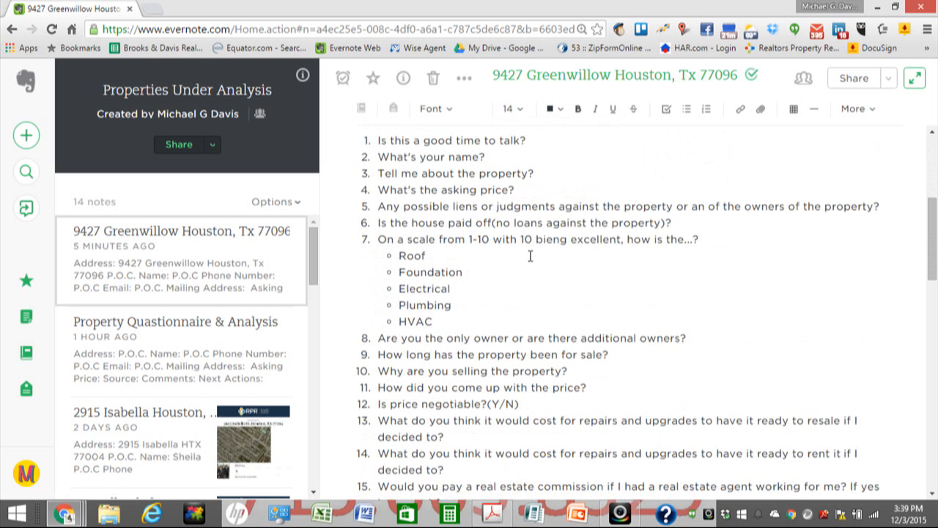
pyautogui.scroll(-6, 530, 255)
pyautogui.scroll(1, 530, 255)
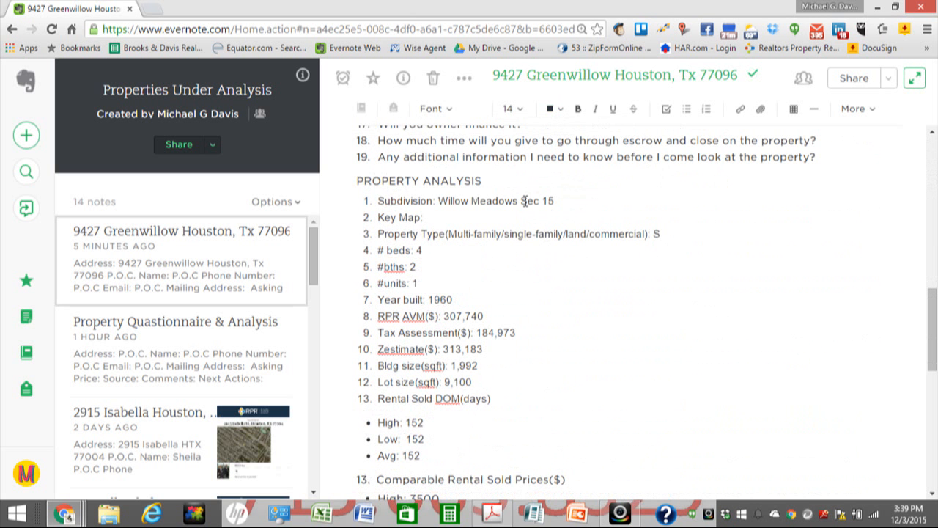
pyautogui.moveTo(437, 200); pyautogui.dragTo(554, 200)
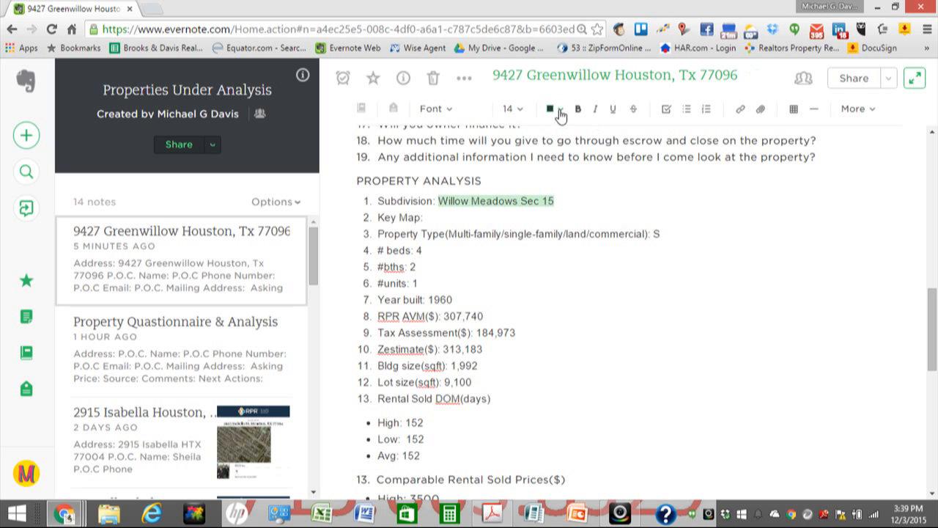
pyautogui.click(561, 111)
pyautogui.click(578, 164)
pyautogui.click(561, 110)
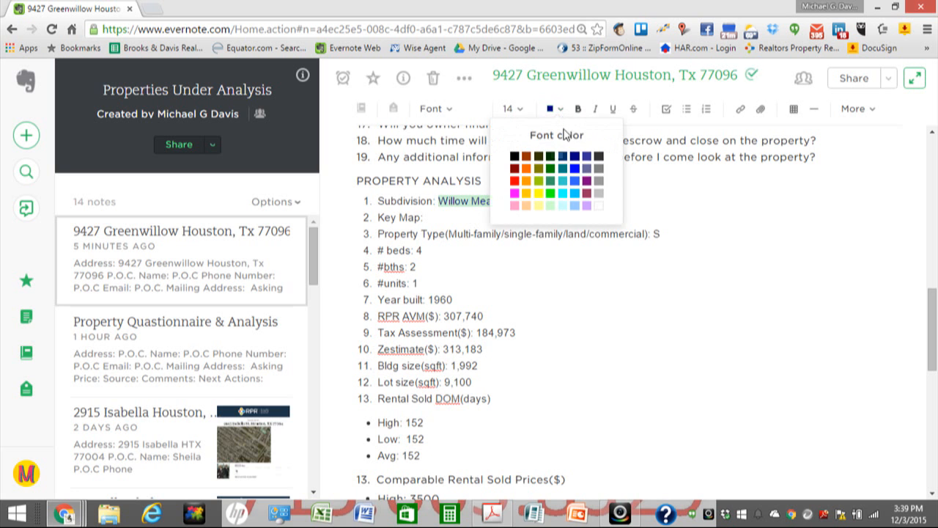
pyautogui.click(575, 169)
# Step: Make the property type S, bed count 4 and bath count 2 blue
pyautogui.click(646, 235)
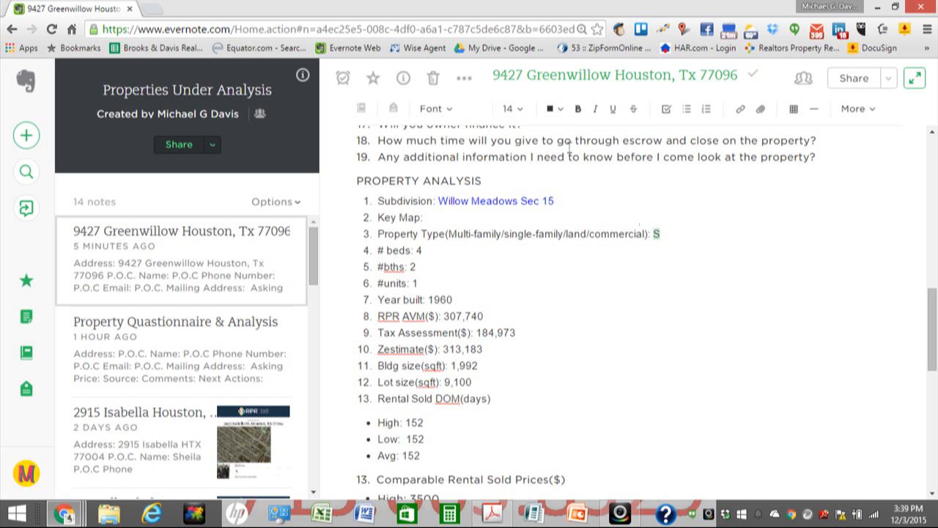
pyautogui.click(560, 110)
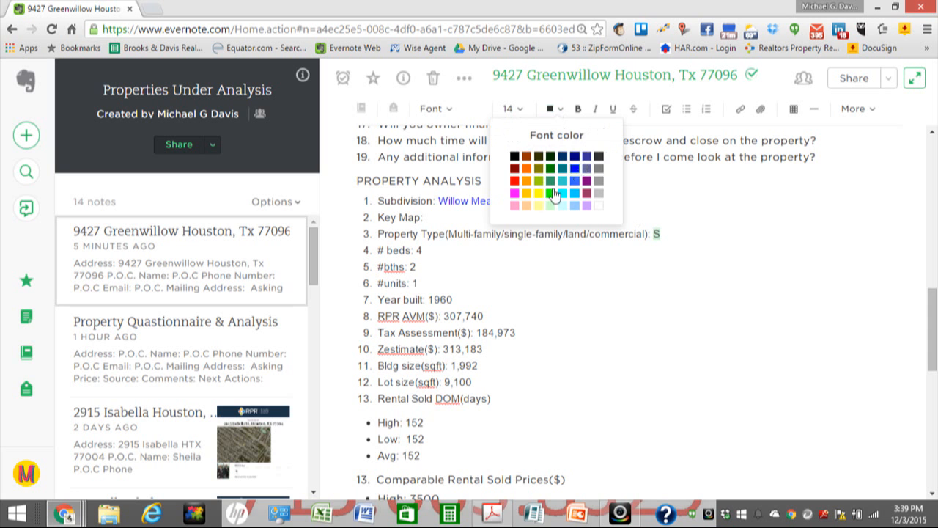
pyautogui.click(575, 169)
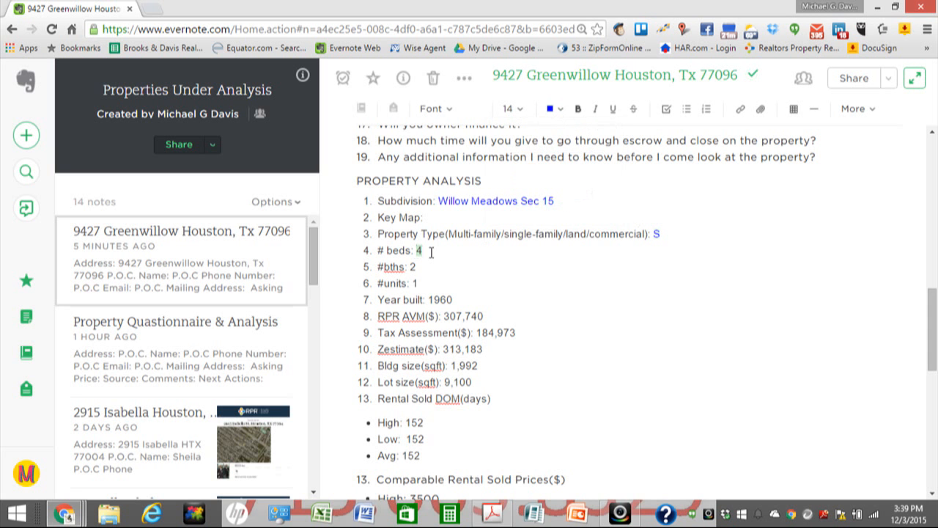
pyautogui.click(560, 110)
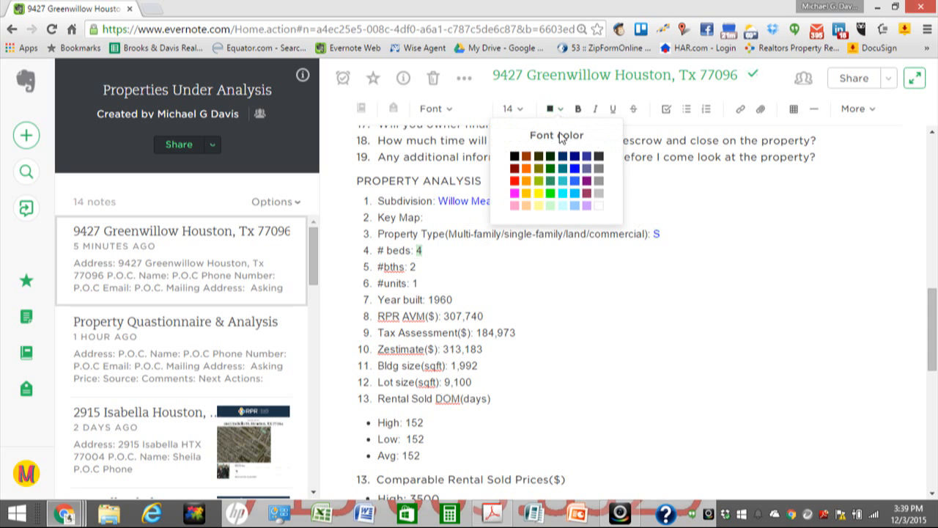
pyautogui.click(575, 169)
pyautogui.doubleClick(413, 266)
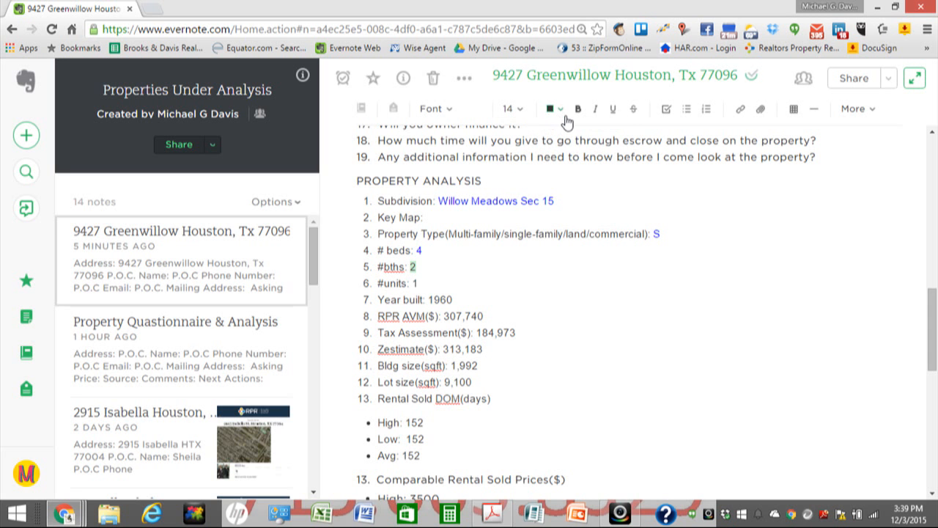
pyautogui.click(561, 109)
pyautogui.click(576, 169)
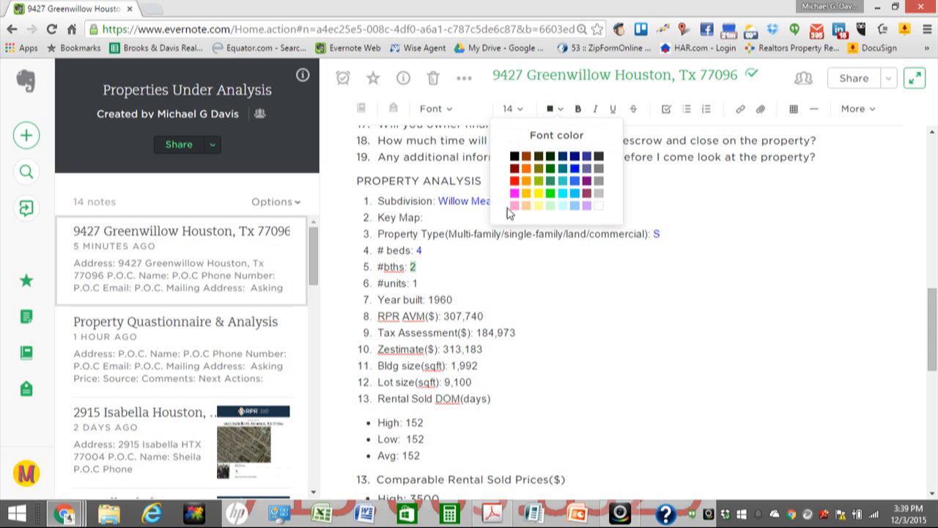
# Step: Make units 1, year built 1960 and RPR AVM 307,740 blue
pyautogui.doubleClick(415, 283)
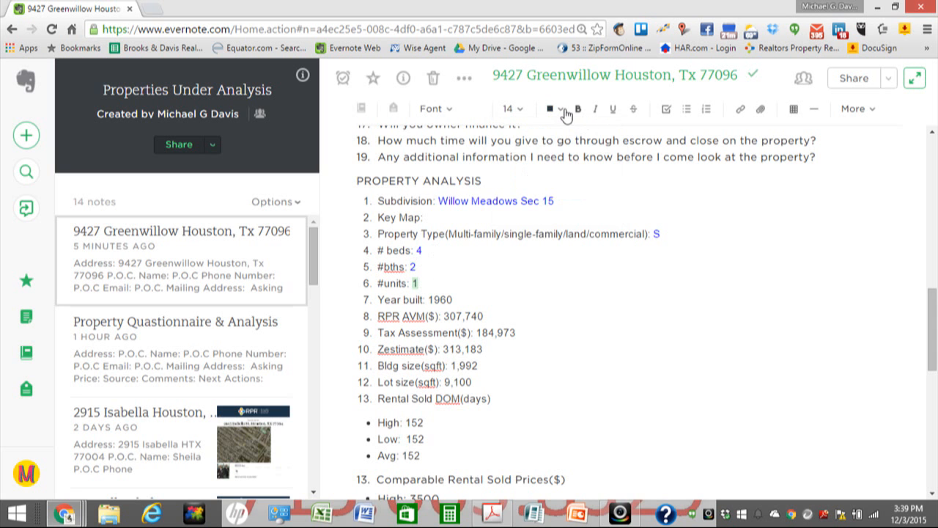
pyautogui.click(562, 110)
pyautogui.click(575, 169)
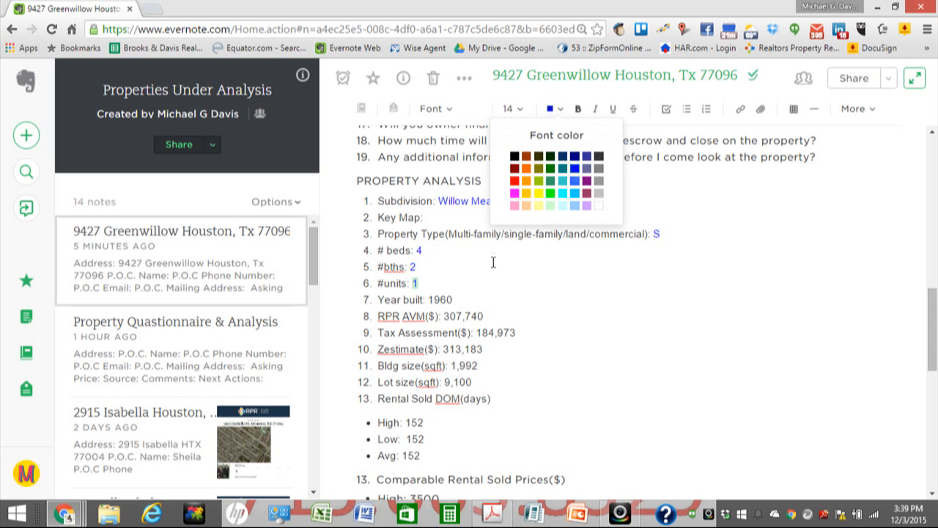
pyautogui.doubleClick(430, 299)
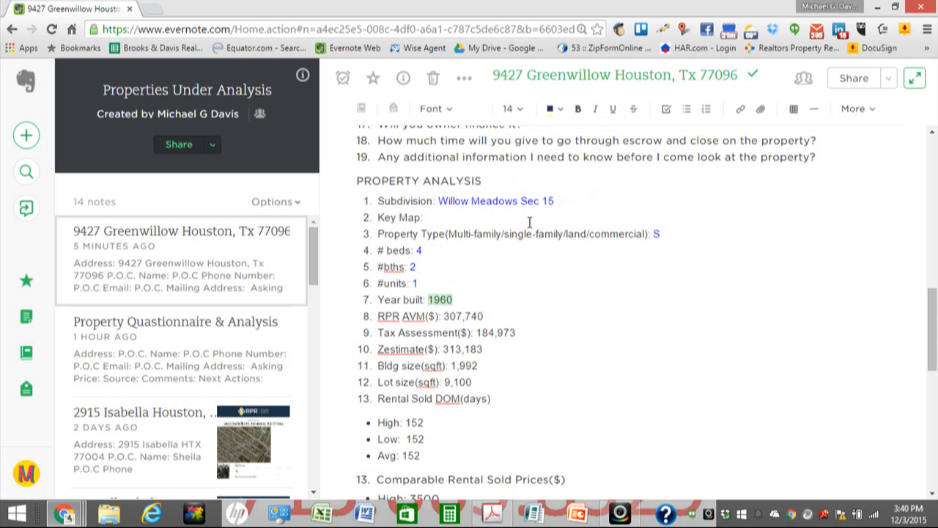
pyautogui.click(562, 114)
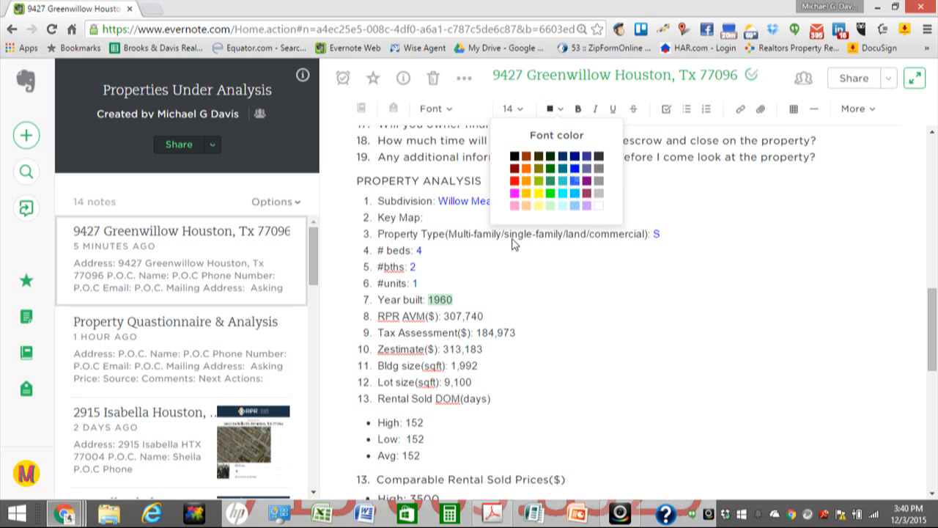
pyautogui.click(575, 169)
pyautogui.moveTo(444, 316); pyautogui.dragTo(482, 316)
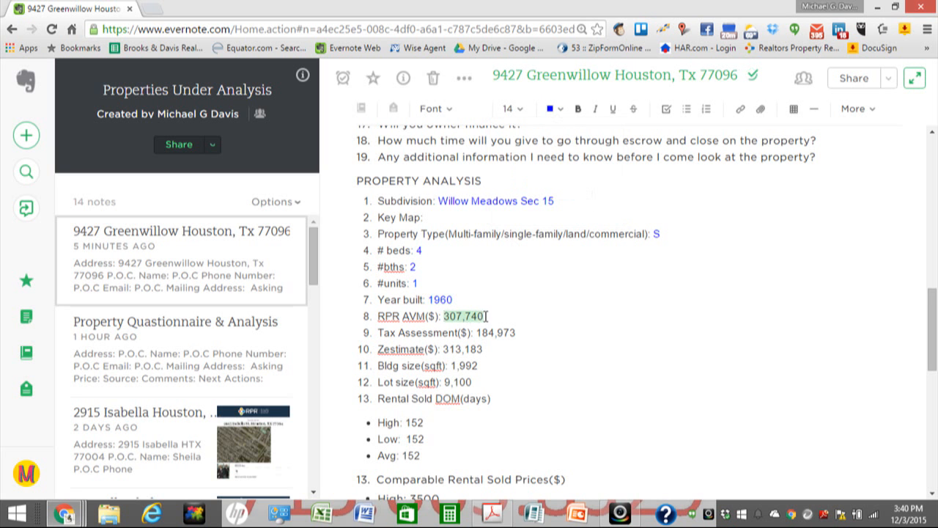
pyautogui.click(559, 110)
pyautogui.click(573, 181)
# Step: Make Tax Assessment 184,973, Zestimate 313,183, Bldg size 1,992 and Lot size 9,100 blue
pyautogui.scroll(-1, 471, 308)
pyautogui.scroll(-1, 470, 308)
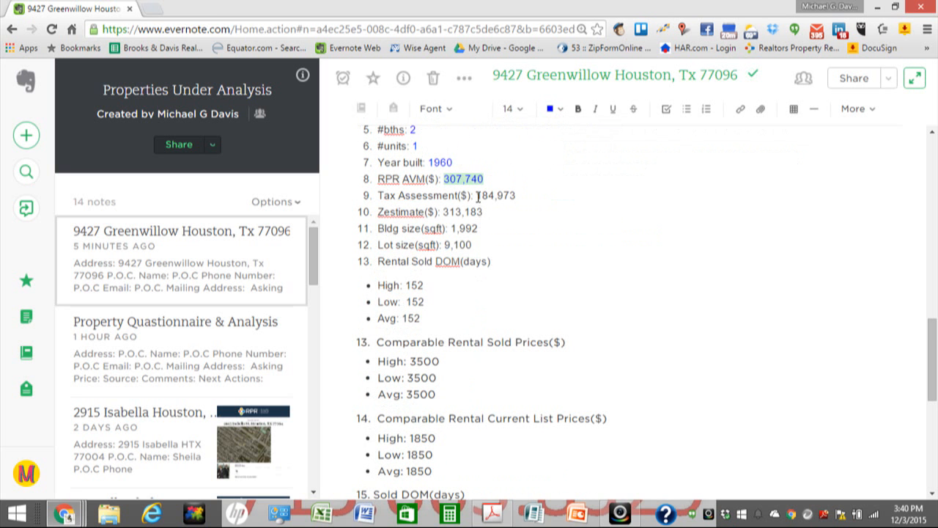
pyautogui.moveTo(477, 196); pyautogui.dragTo(516, 197)
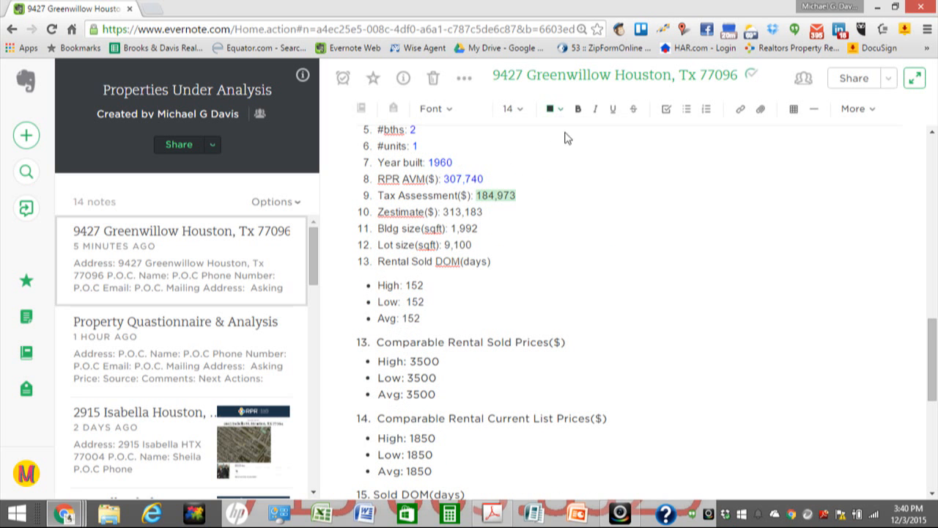
pyautogui.click(558, 109)
pyautogui.click(570, 181)
pyautogui.moveTo(443, 212); pyautogui.dragTo(481, 213)
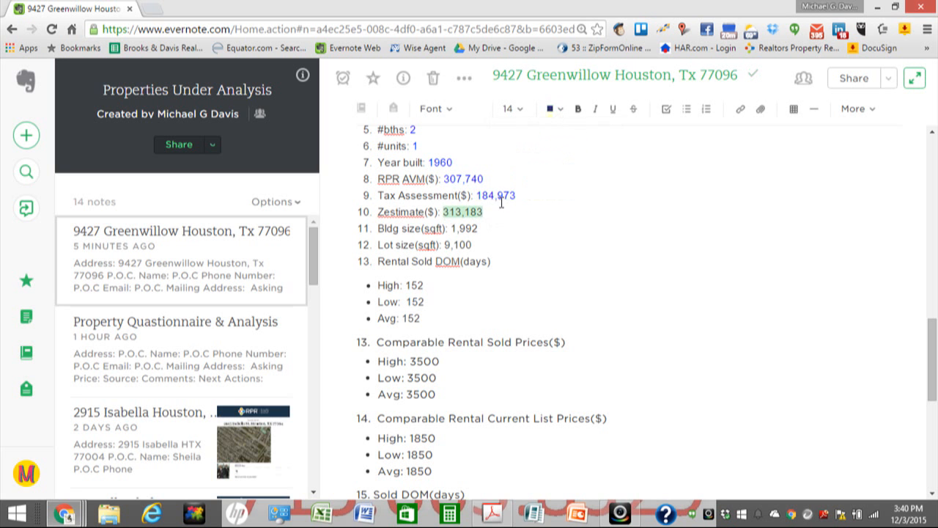
pyautogui.click(561, 110)
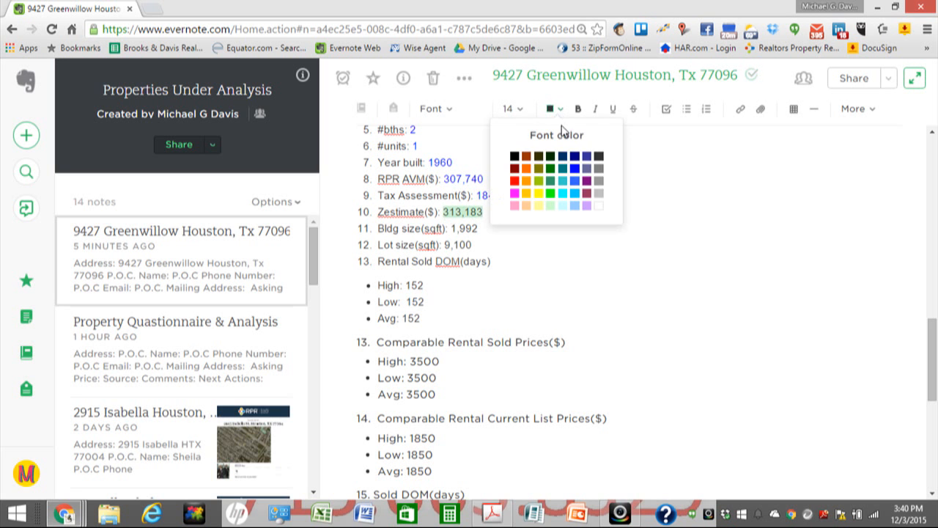
pyautogui.click(574, 180)
pyautogui.moveTo(452, 228); pyautogui.dragTo(483, 228)
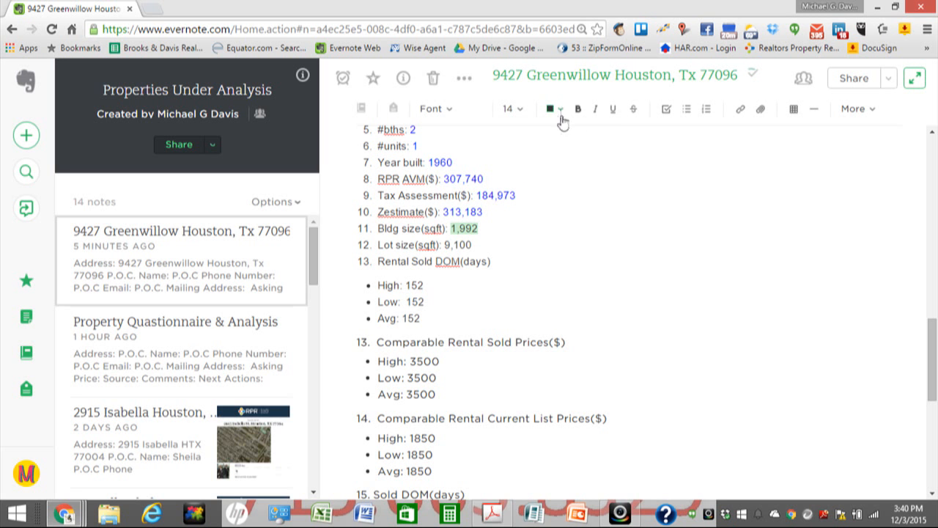
pyautogui.click(561, 110)
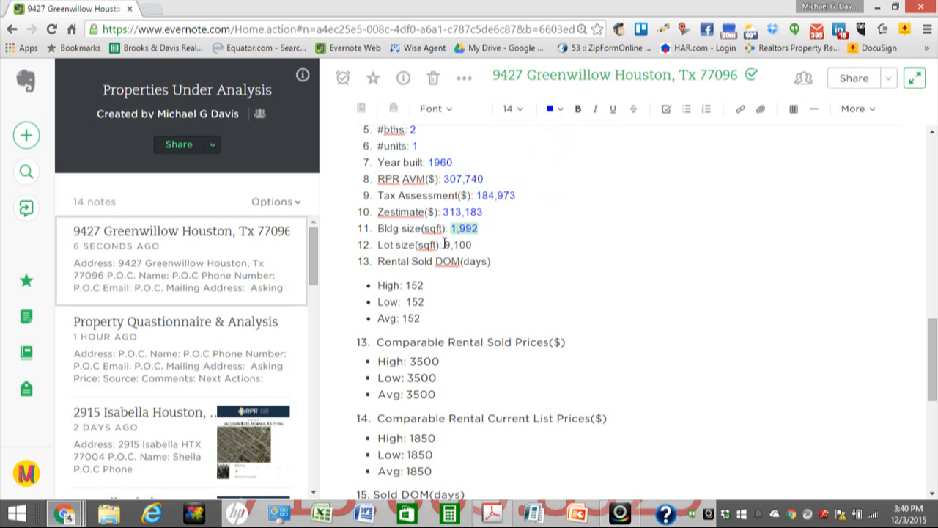
pyautogui.moveTo(444, 245); pyautogui.dragTo(473, 245)
pyautogui.click(562, 110)
pyautogui.click(575, 167)
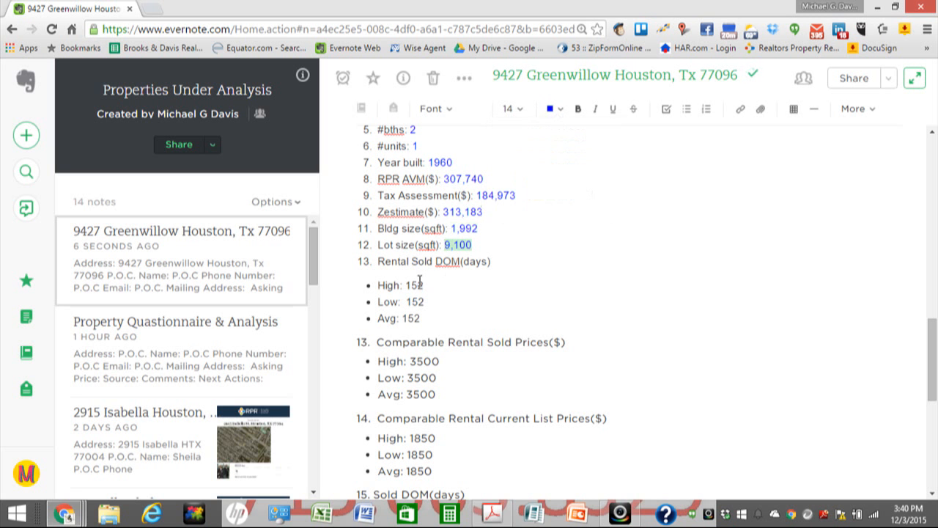
# Step: Make the High, Low and Avg rental DOM values 152 blue
pyautogui.moveTo(406, 286); pyautogui.dragTo(419, 286)
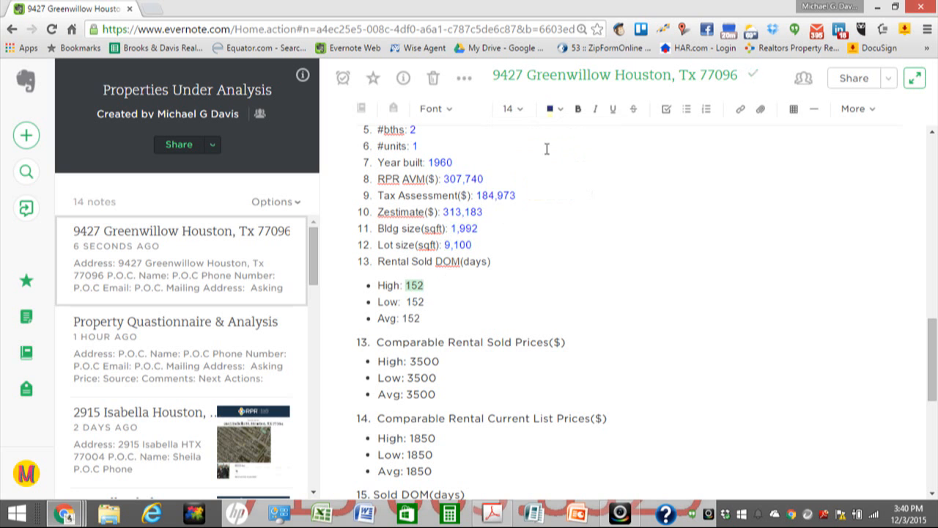
pyautogui.click(557, 109)
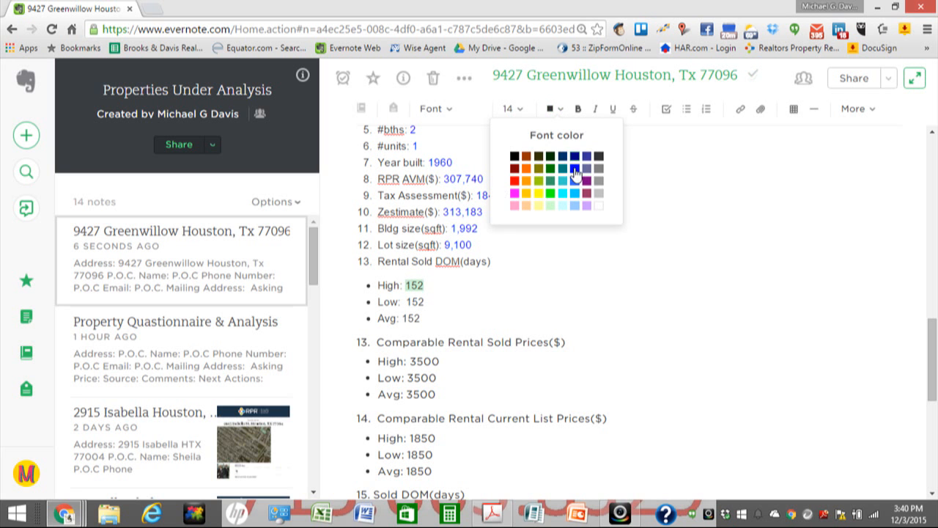
pyautogui.click(574, 167)
pyautogui.moveTo(407, 301); pyautogui.dragTo(424, 301)
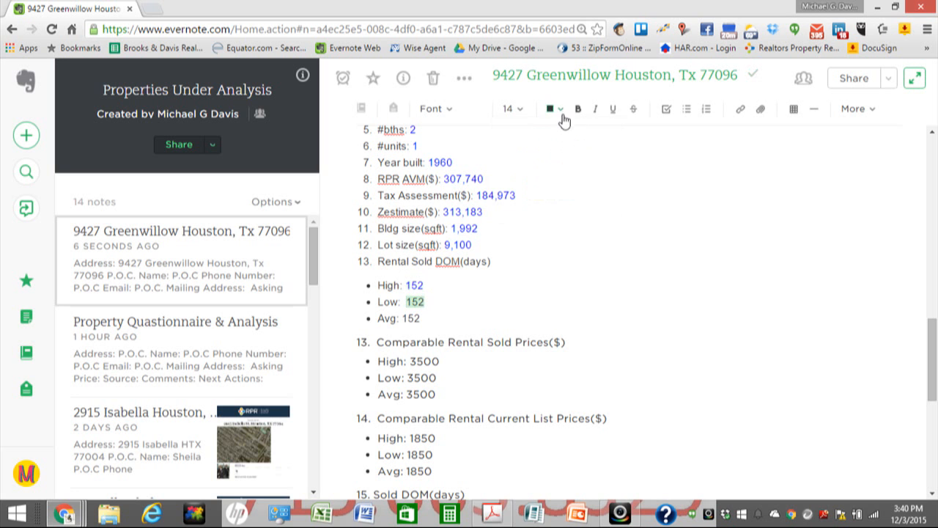
pyautogui.click(561, 113)
pyautogui.click(575, 168)
pyautogui.moveTo(402, 319); pyautogui.dragTo(417, 317)
pyautogui.click(559, 110)
pyautogui.click(575, 168)
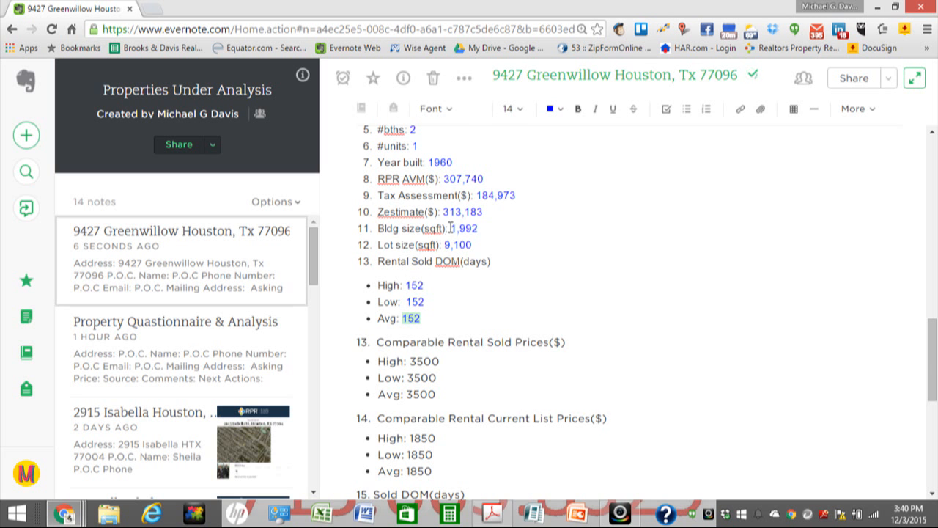
# Step: Make the High, Low and Avg rental sold prices 3500 blue
pyautogui.scroll(-3, 451, 228)
pyautogui.moveTo(409, 156); pyautogui.dragTo(440, 156)
pyautogui.click(560, 111)
pyautogui.click(575, 169)
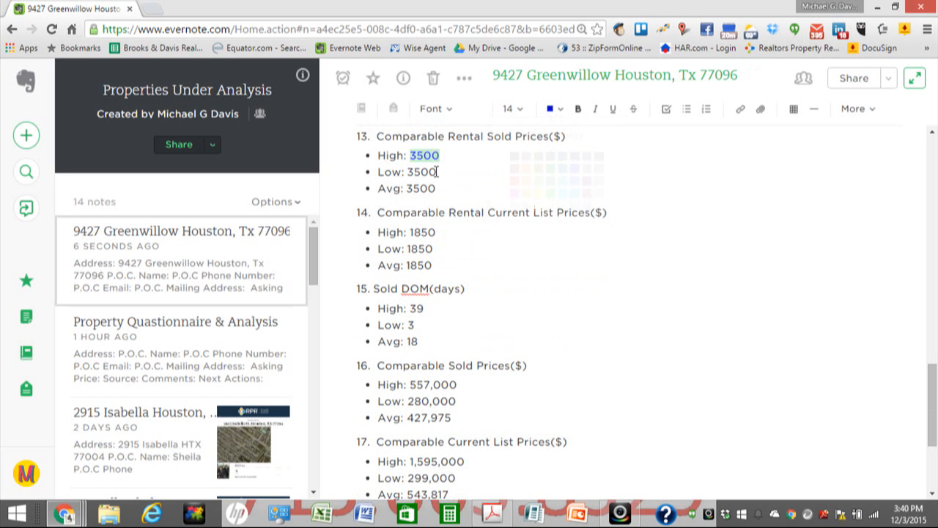
pyautogui.moveTo(408, 172); pyautogui.dragTo(445, 172)
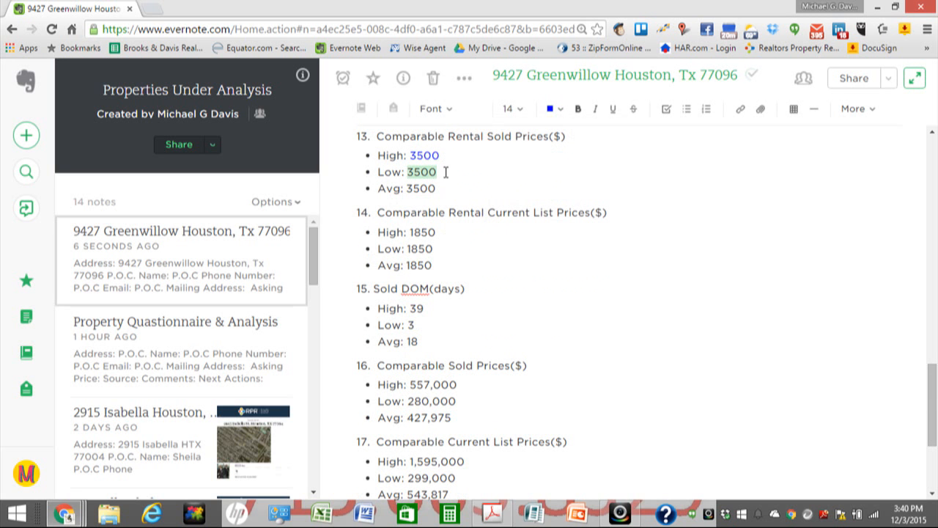
pyautogui.click(559, 112)
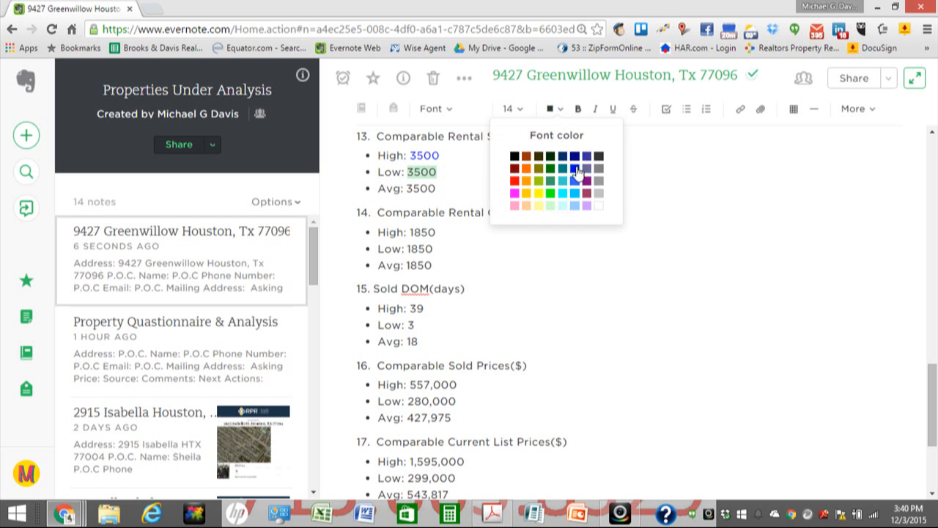
pyautogui.click(575, 169)
pyautogui.moveTo(408, 188); pyautogui.dragTo(436, 188)
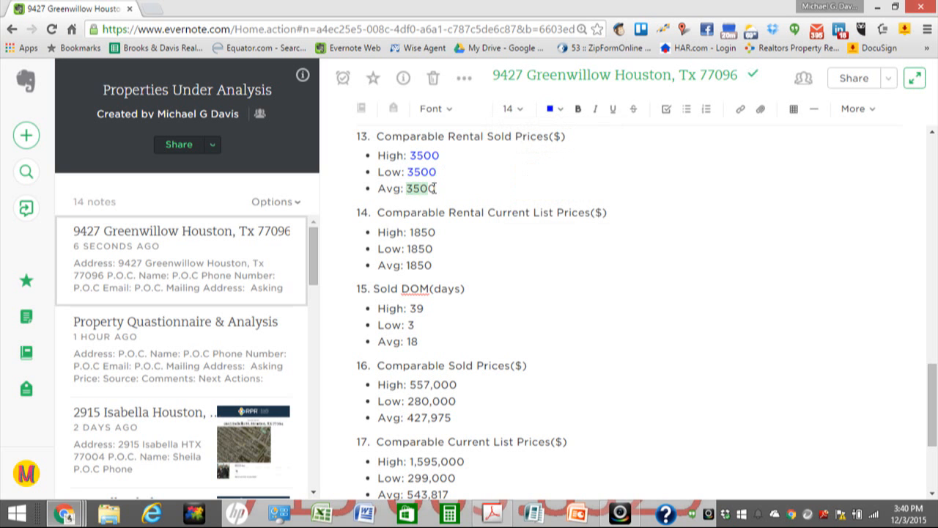
pyautogui.click(560, 111)
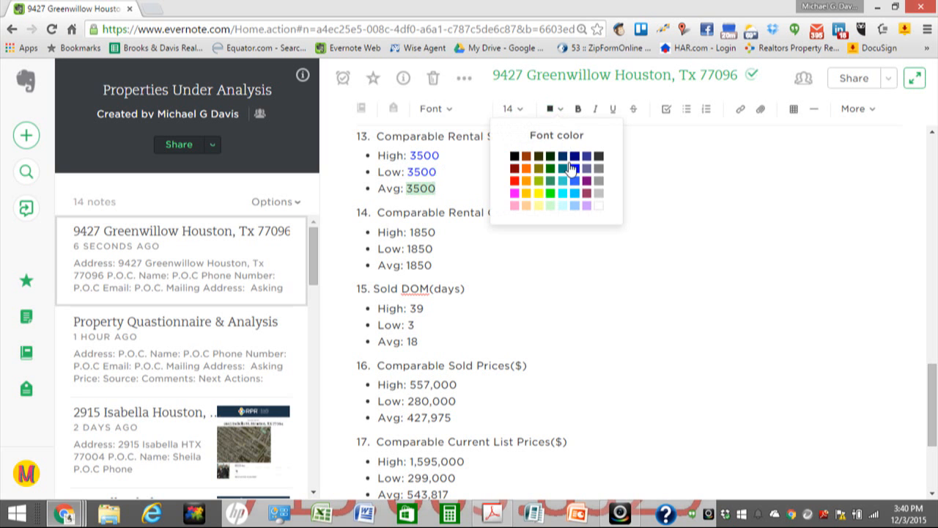
pyautogui.click(575, 168)
# Step: Make the High, Low and Avg rental list prices 1850 blue
pyautogui.moveTo(409, 232); pyautogui.dragTo(433, 232)
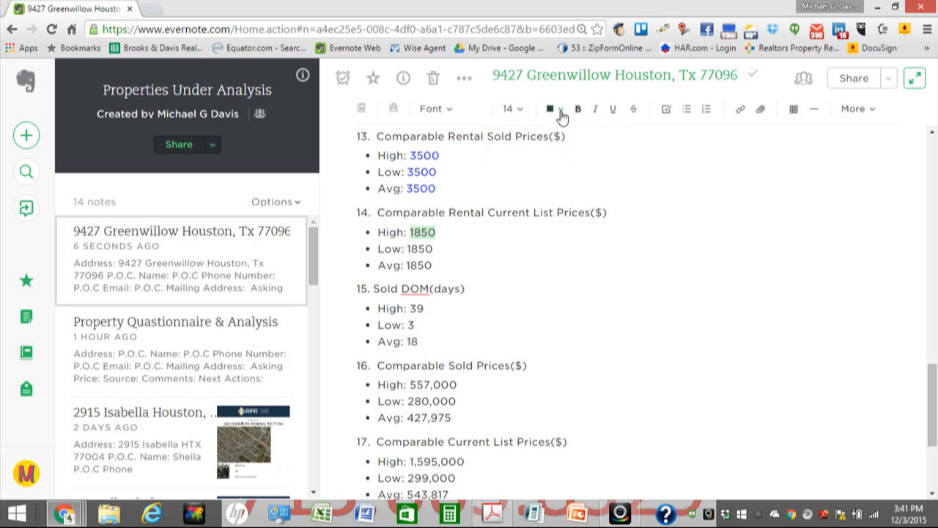
pyautogui.click(560, 111)
pyautogui.moveTo(408, 249); pyautogui.dragTo(436, 249)
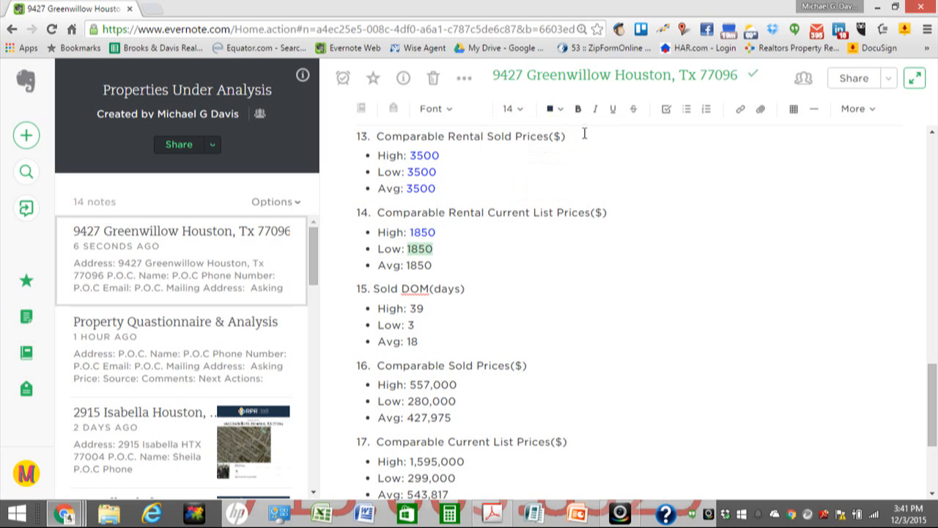
pyautogui.click(562, 110)
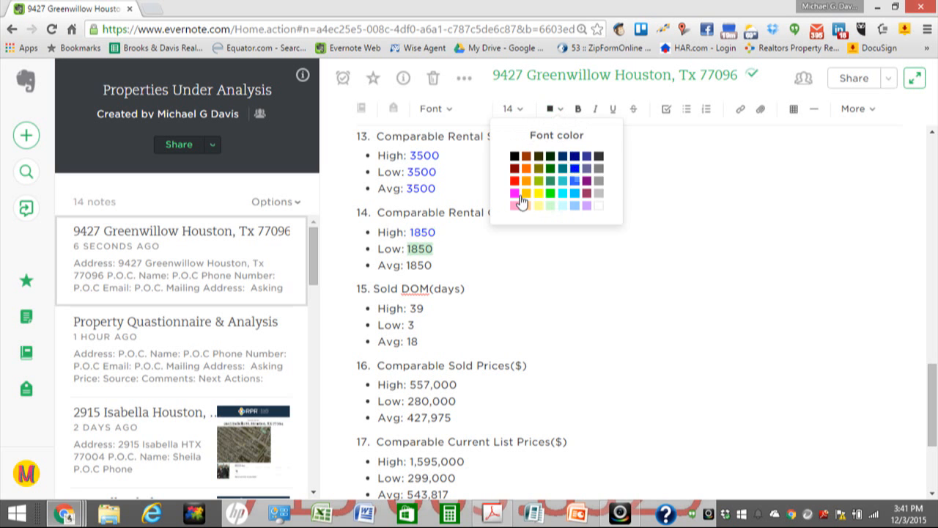
pyautogui.click(575, 169)
pyautogui.moveTo(408, 265); pyautogui.dragTo(431, 264)
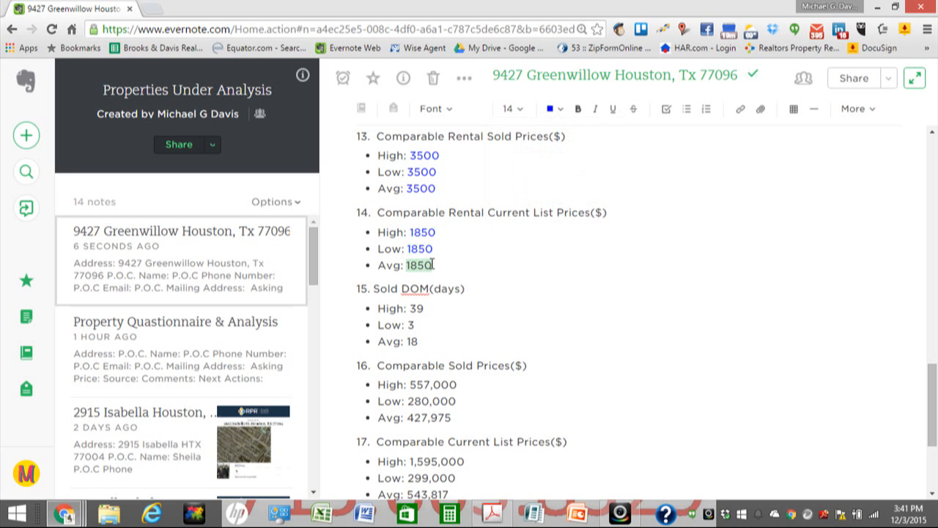
pyautogui.click(557, 110)
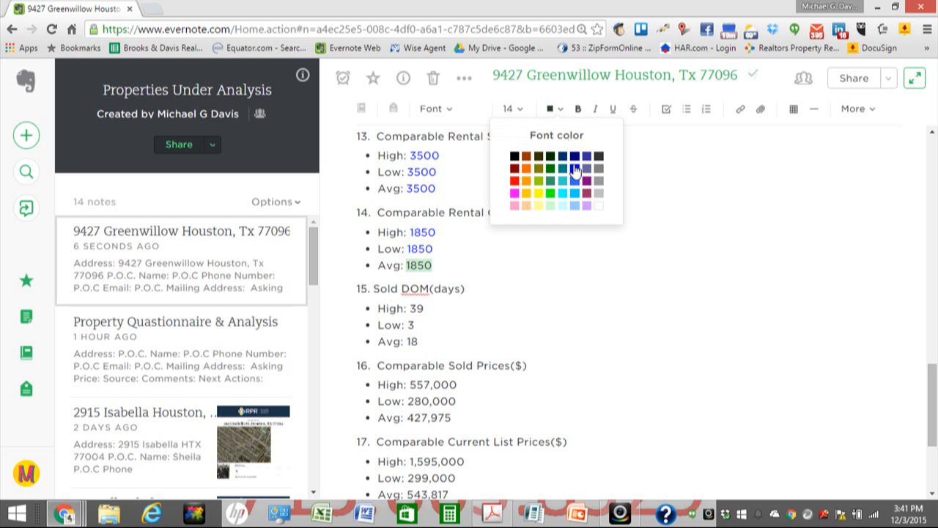
pyautogui.click(574, 169)
# Step: Make the Sold DOM figures High 39, Low 3 and Avg 18 blue
pyautogui.scroll(-2, 418, 176)
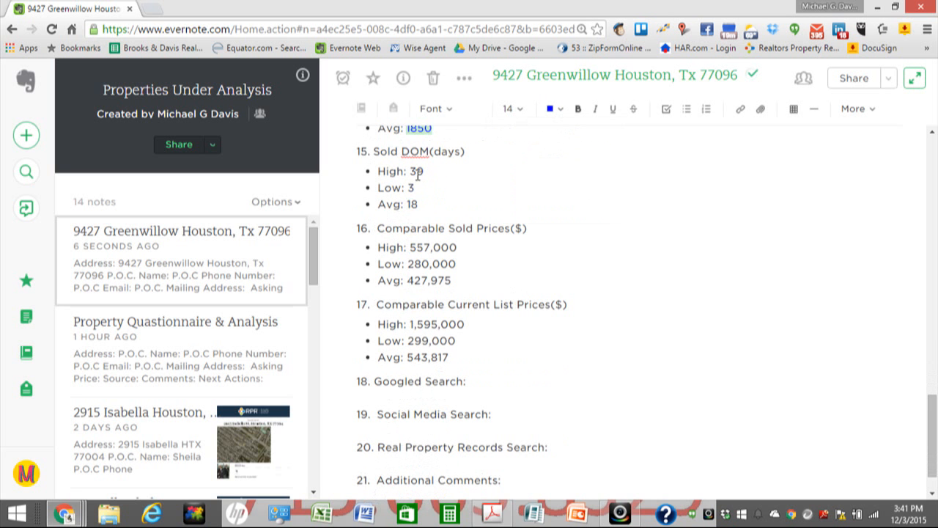
pyautogui.moveTo(410, 172); pyautogui.dragTo(427, 172)
pyautogui.click(557, 110)
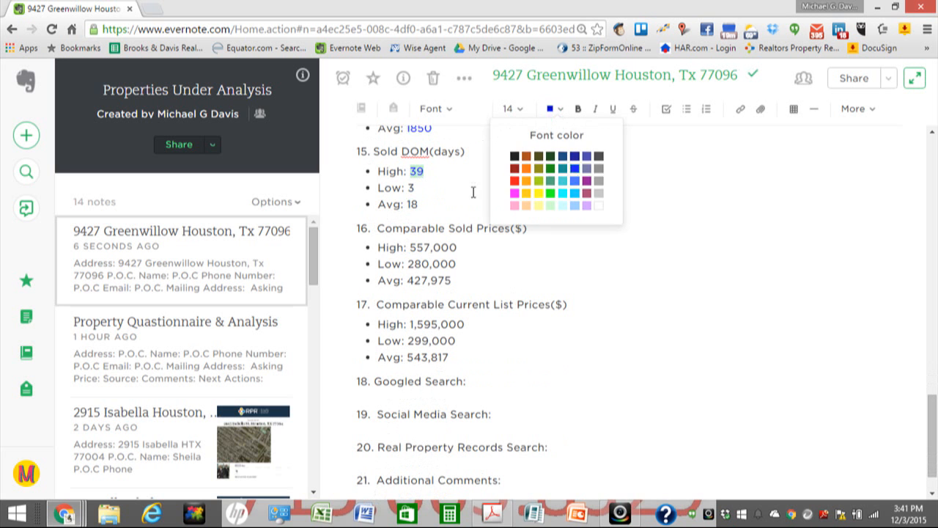
pyautogui.click(409, 188)
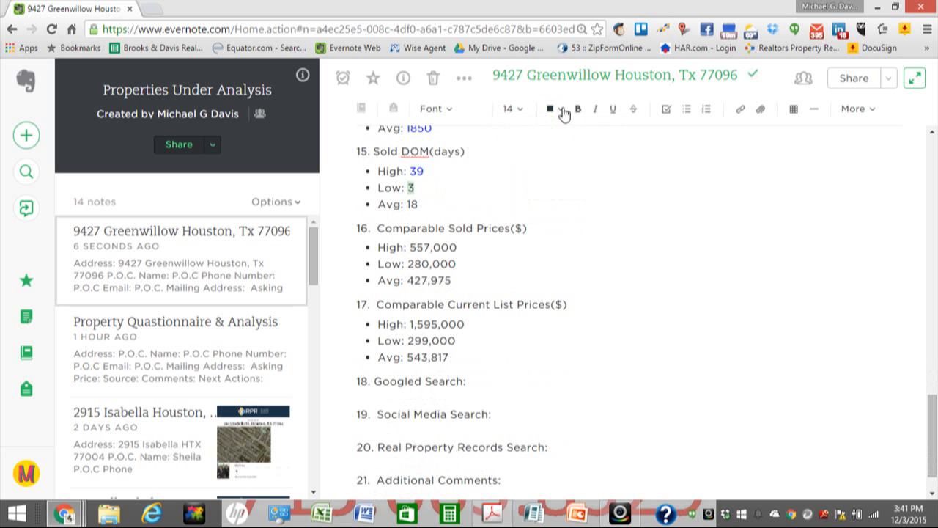
pyautogui.click(559, 110)
pyautogui.click(574, 167)
pyautogui.moveTo(408, 204); pyautogui.dragTo(420, 205)
pyautogui.click(561, 110)
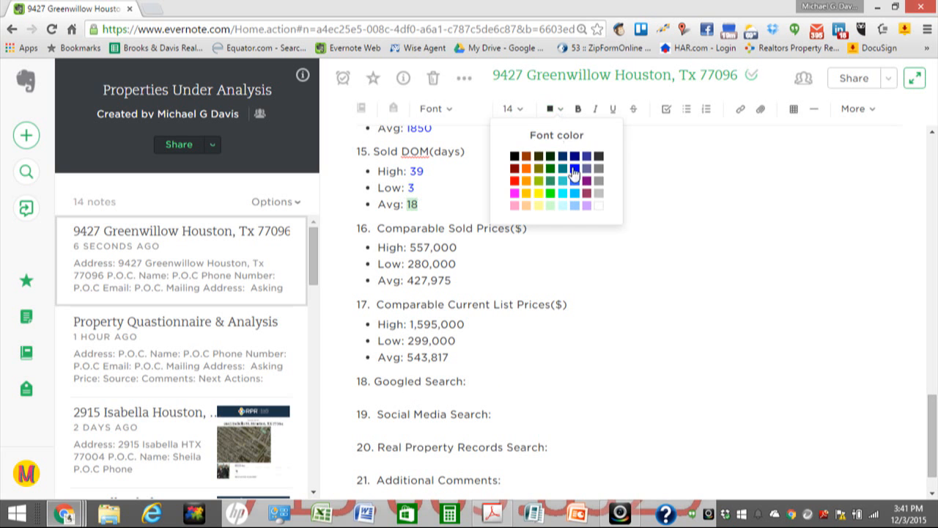
pyautogui.click(508, 207)
# Step: Make the comparable sold prices 557,000, 280,000 and 427,975 blue
pyautogui.moveTo(409, 247); pyautogui.dragTo(455, 250)
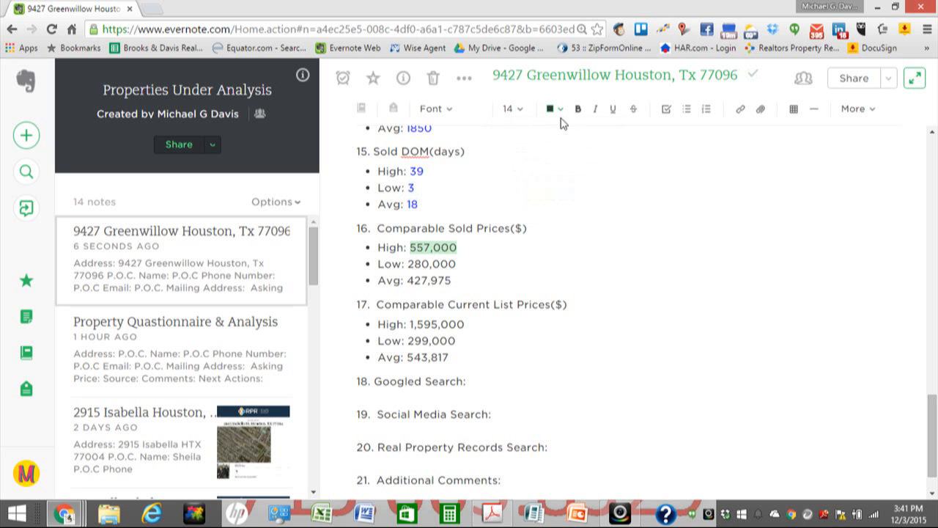
pyautogui.click(561, 110)
pyautogui.click(575, 169)
pyautogui.moveTo(408, 265); pyautogui.dragTo(462, 266)
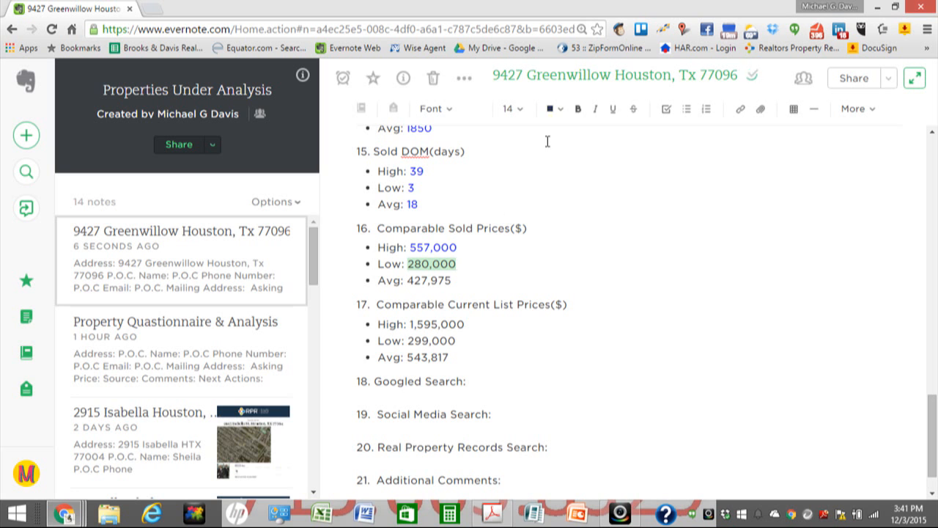
pyautogui.click(557, 129)
pyautogui.click(576, 168)
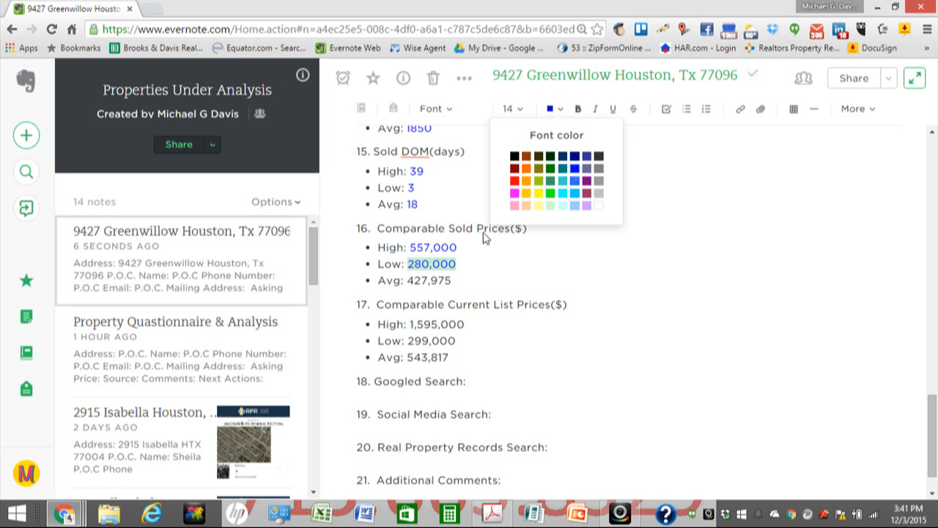
pyautogui.moveTo(408, 280); pyautogui.dragTo(452, 281)
pyautogui.click(557, 110)
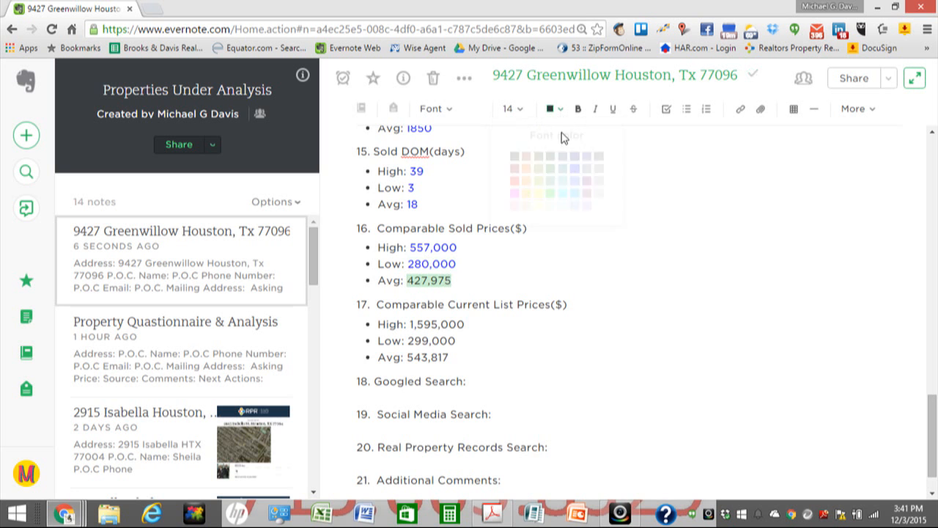
pyautogui.click(574, 173)
# Step: Make the current list prices 1,595,000, 299,000 and 543,817 blue
pyautogui.scroll(-1, 437, 230)
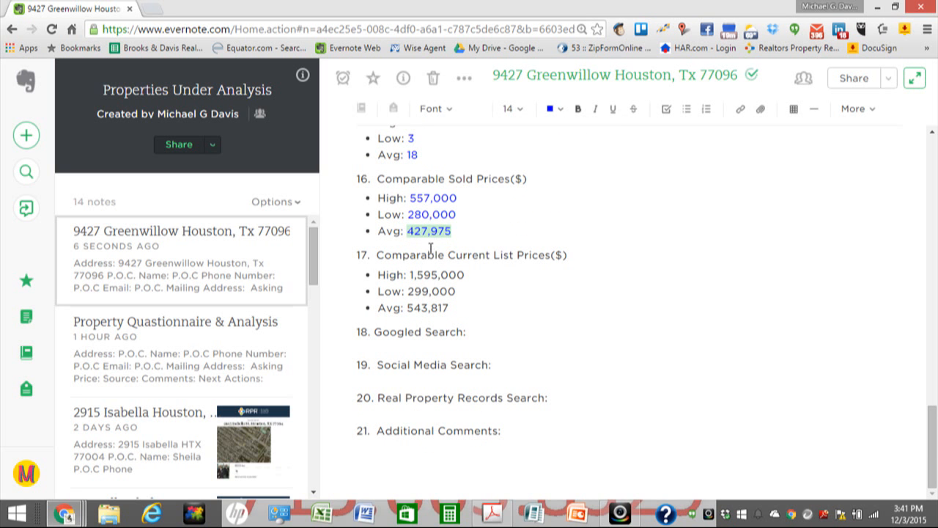
pyautogui.moveTo(411, 275); pyautogui.dragTo(467, 278)
pyautogui.click(558, 110)
pyautogui.click(575, 168)
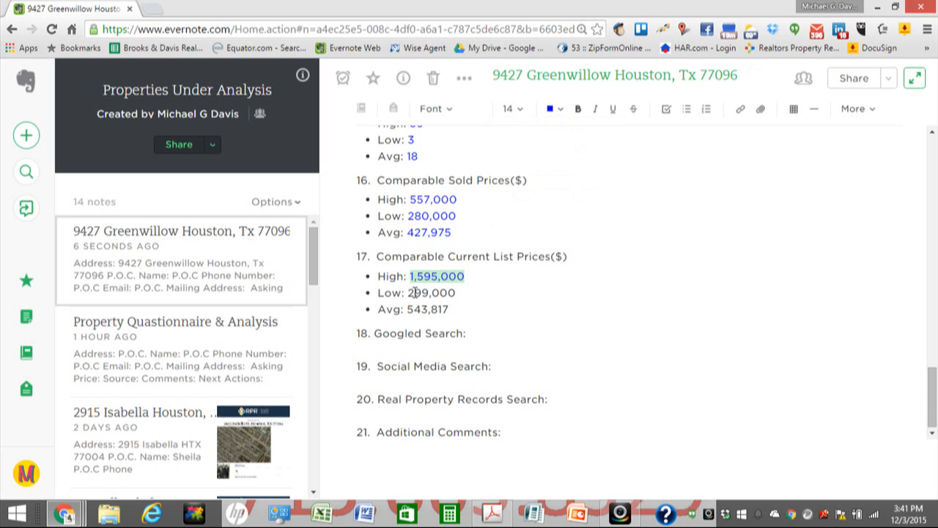
pyautogui.moveTo(410, 293); pyautogui.dragTo(456, 292)
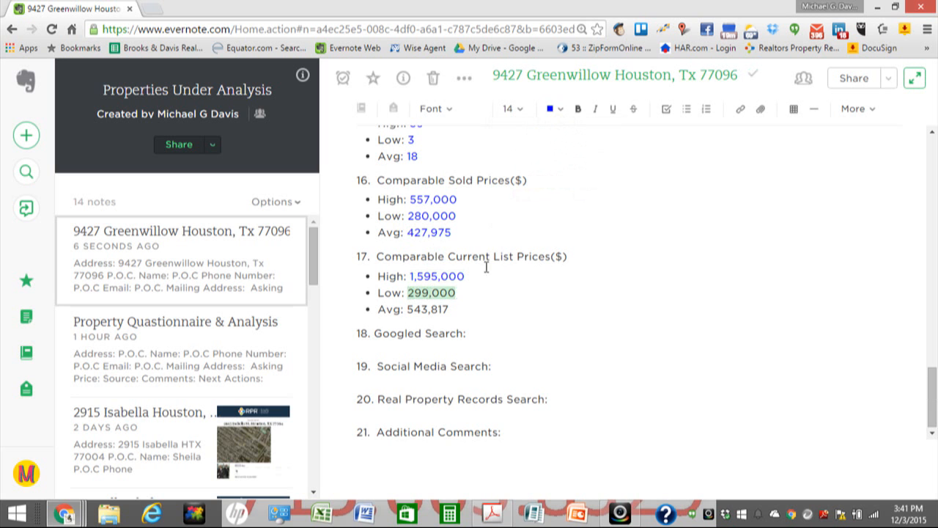
pyautogui.click(561, 110)
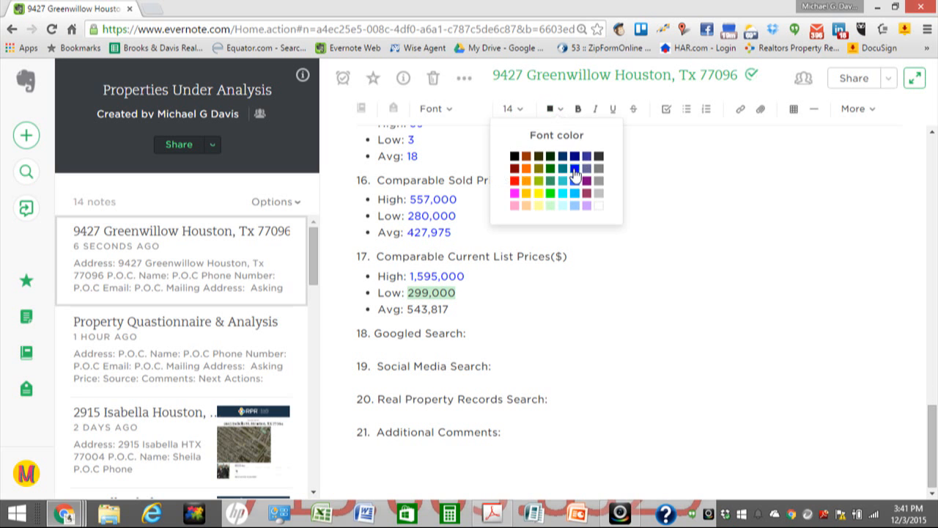
pyautogui.click(575, 168)
pyautogui.moveTo(408, 309); pyautogui.dragTo(452, 310)
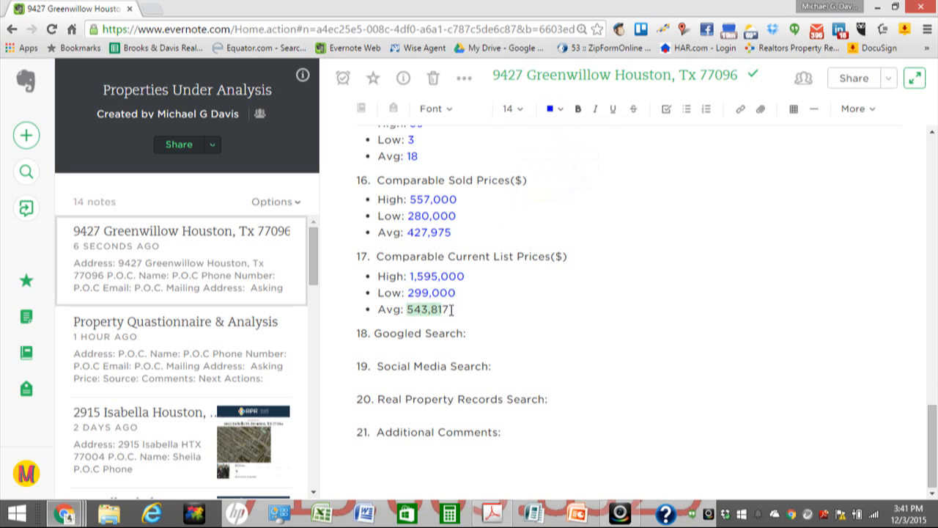
pyautogui.click(562, 109)
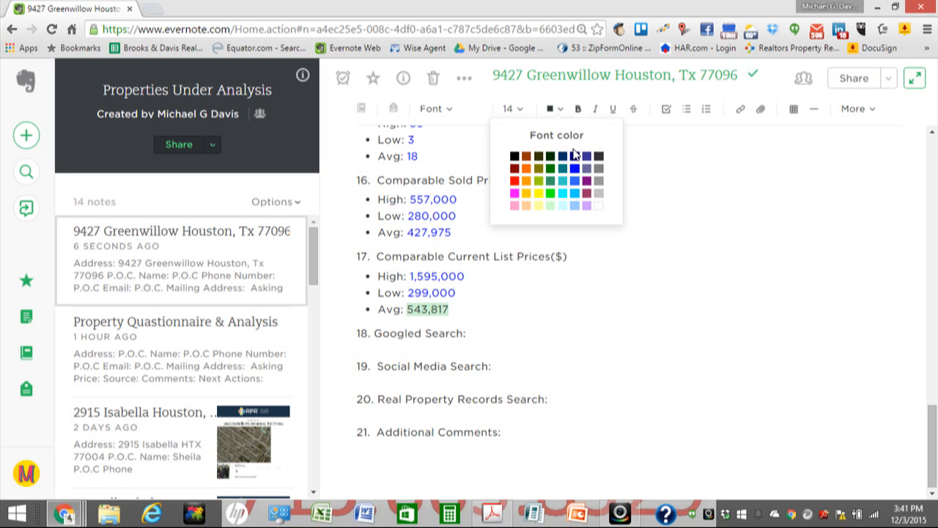
pyautogui.click(575, 169)
pyautogui.scroll(1, 551, 230)
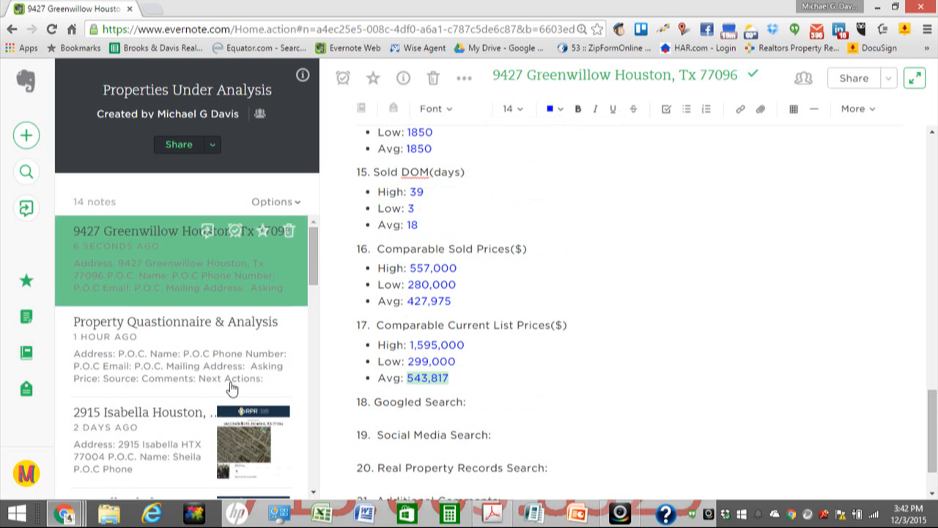
pyautogui.moveTo(80, 518)
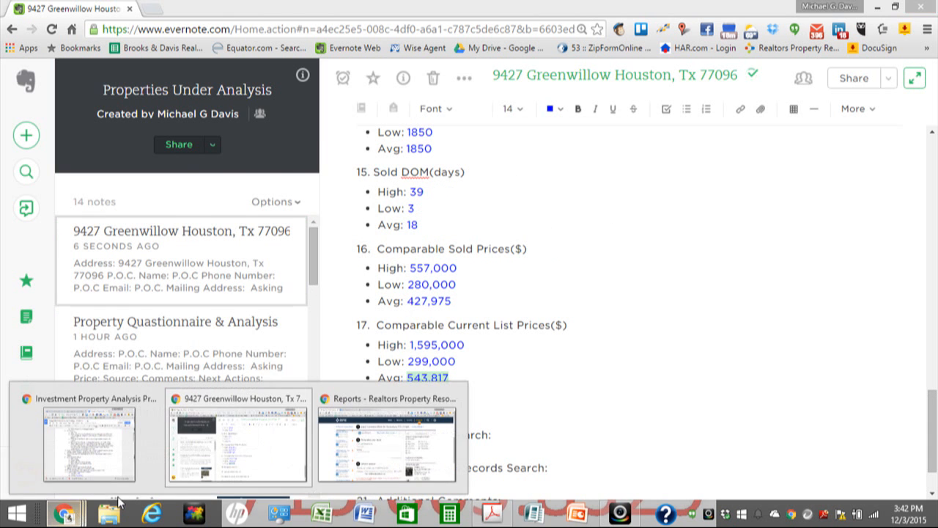
pyautogui.click(367, 405)
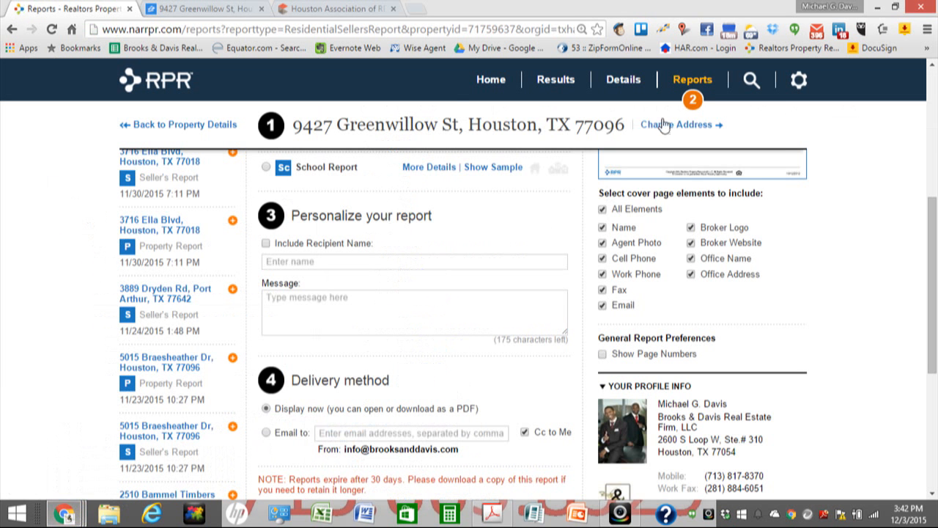
pyautogui.click(687, 103)
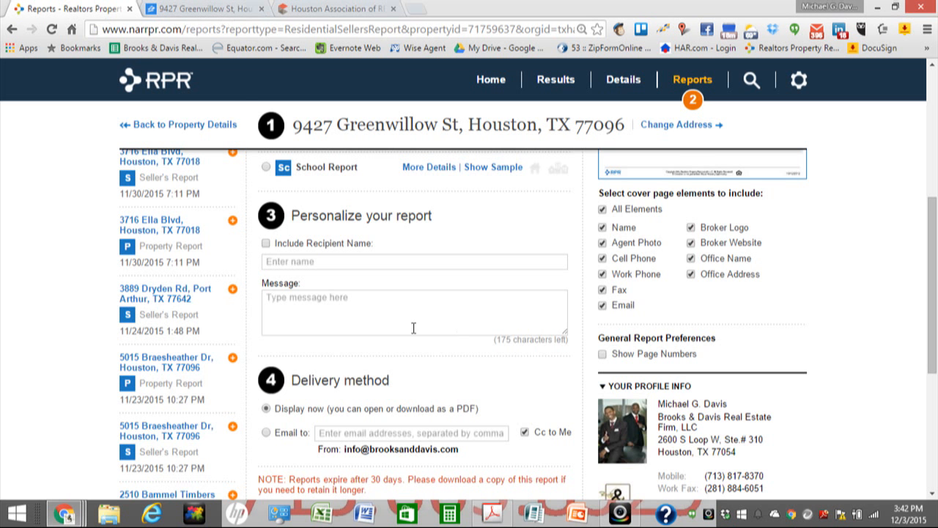
pyautogui.scroll(5, 425, 277)
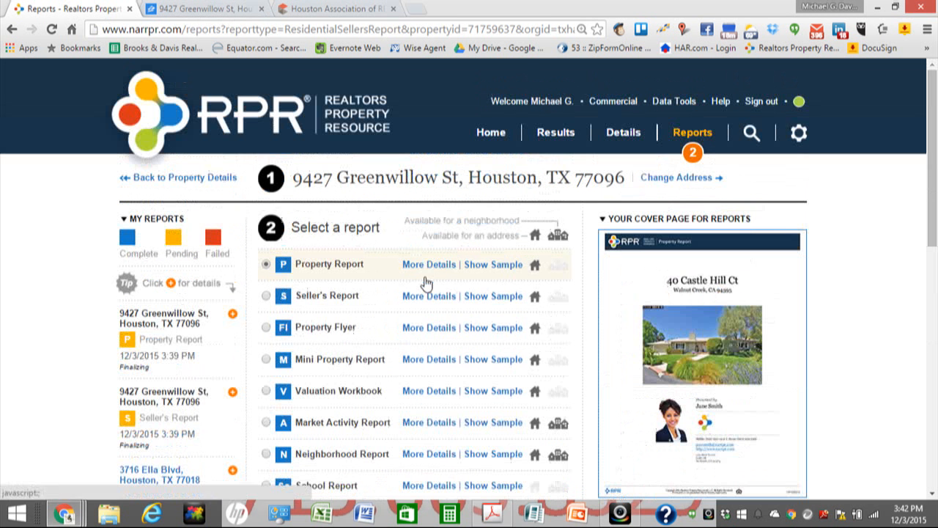
pyautogui.click(183, 180)
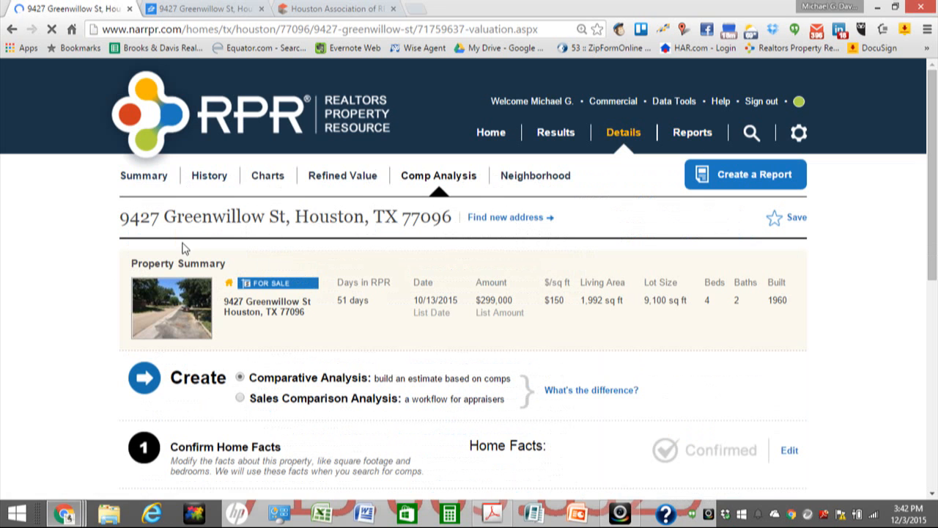
pyautogui.click(146, 179)
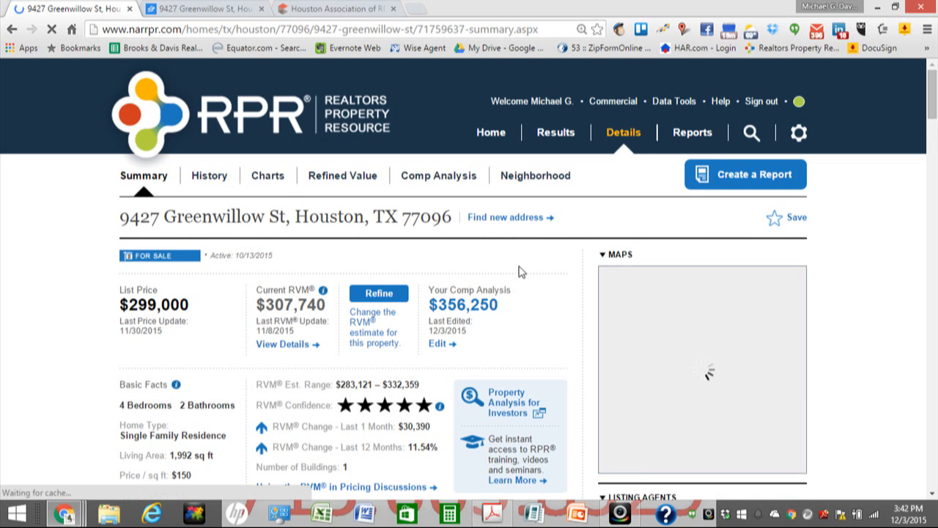
# Step: Scroll down the property summary to the Mortgage Records section
pyautogui.scroll(-3, 550, 266)
pyautogui.scroll(-3, 555, 303)
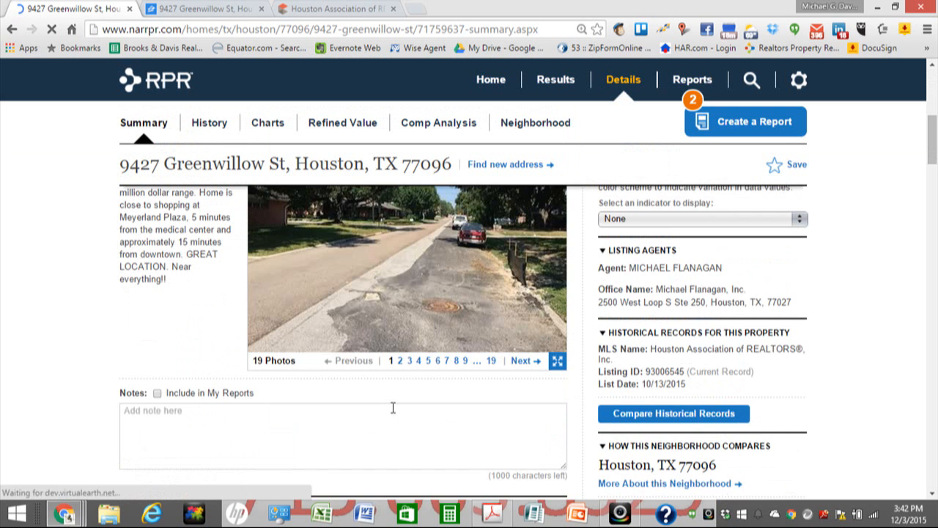
pyautogui.scroll(-2, 396, 420)
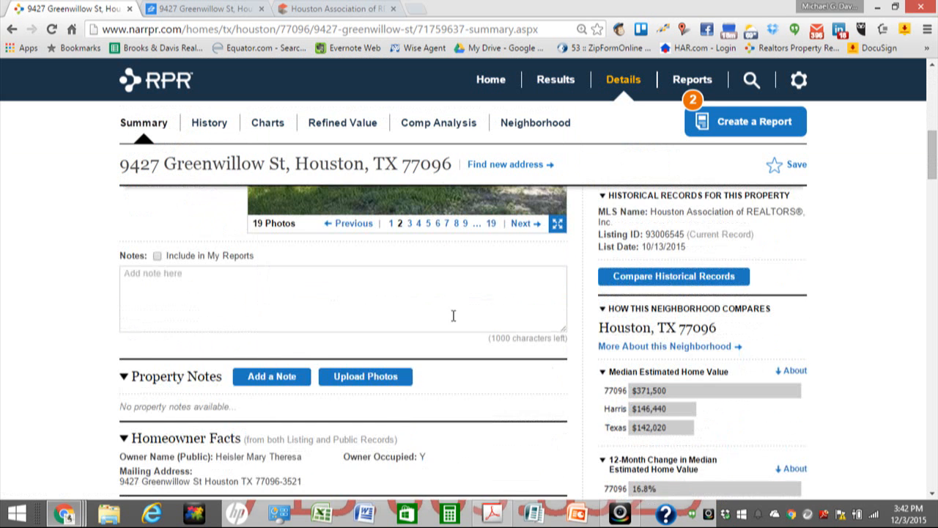
pyautogui.scroll(-1, 454, 297)
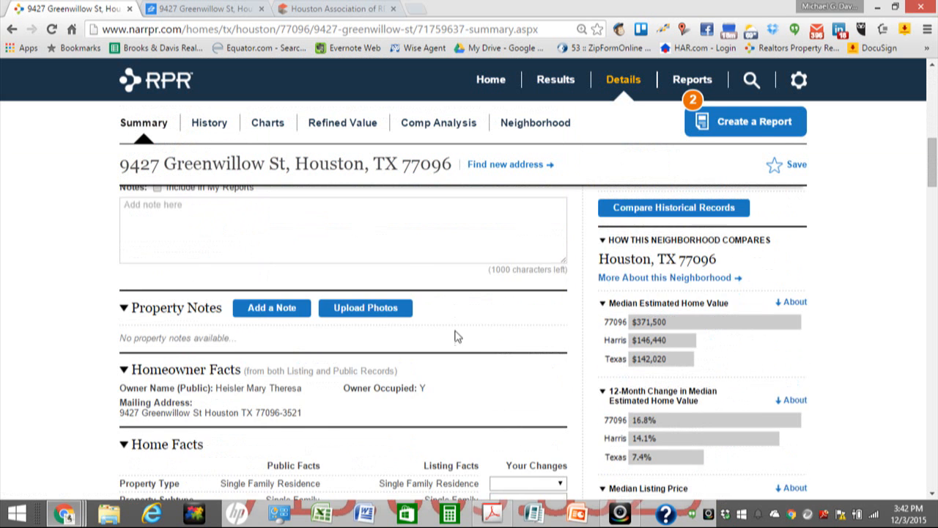
pyautogui.scroll(-1, 456, 335)
pyautogui.scroll(-1, 339, 367)
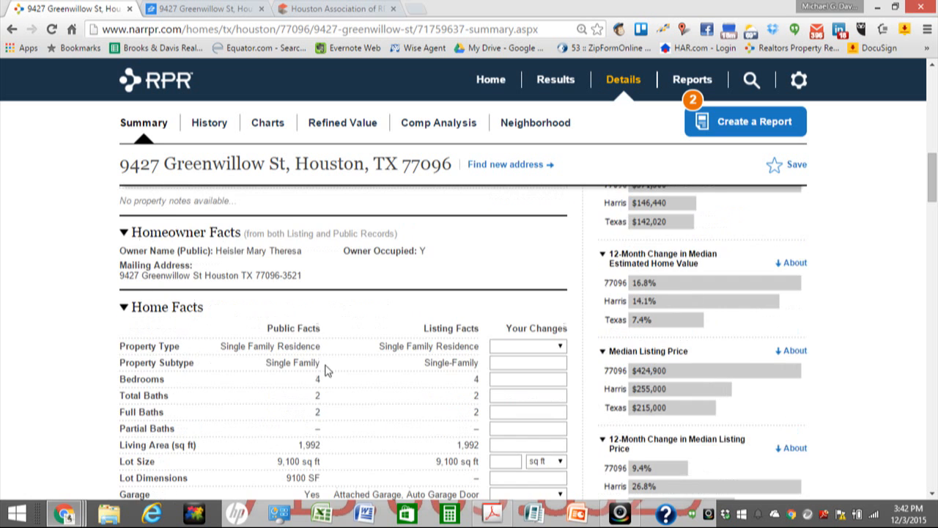
pyautogui.scroll(-2, 335, 293)
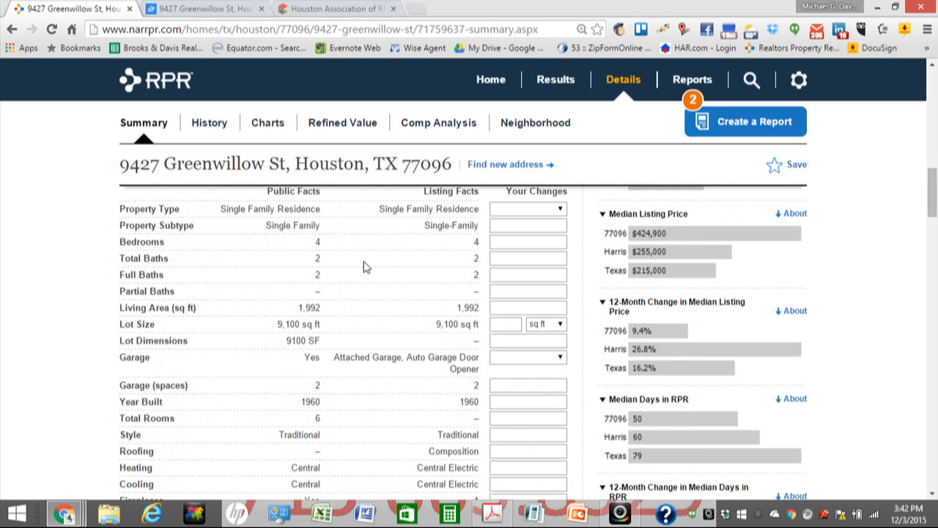
pyautogui.scroll(2, 364, 266)
pyautogui.scroll(-6, 364, 266)
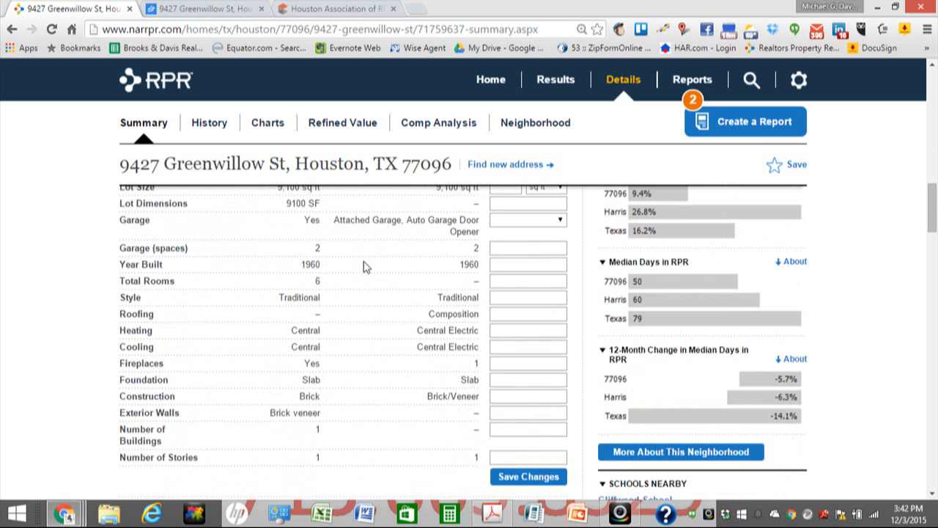
pyautogui.scroll(-5, 364, 266)
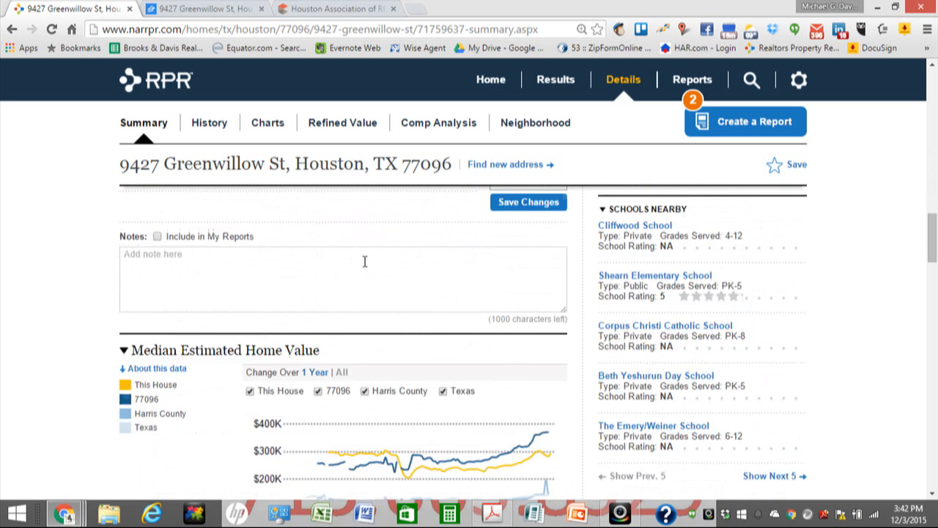
pyautogui.scroll(2, 364, 266)
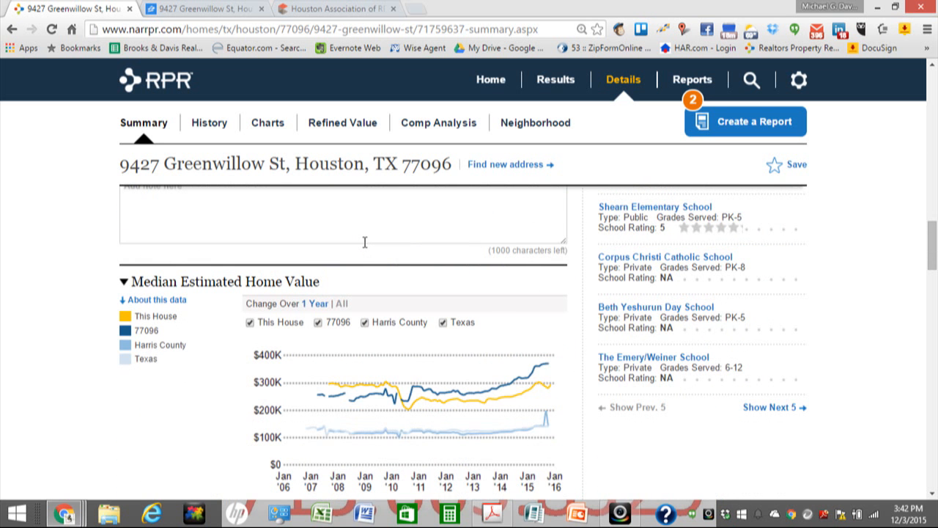
pyautogui.scroll(-2, 377, 264)
pyautogui.scroll(1, 344, 277)
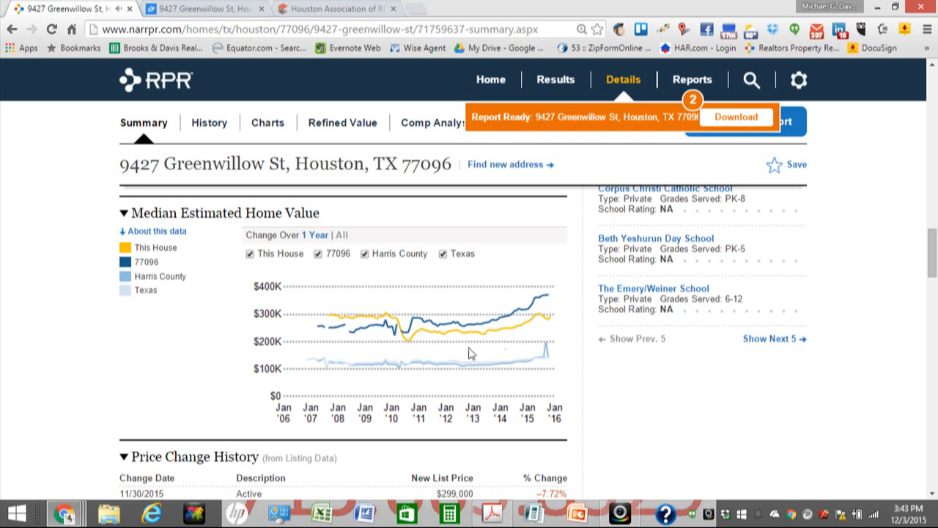
pyautogui.scroll(-1, 486, 370)
pyautogui.scroll(-3, 486, 359)
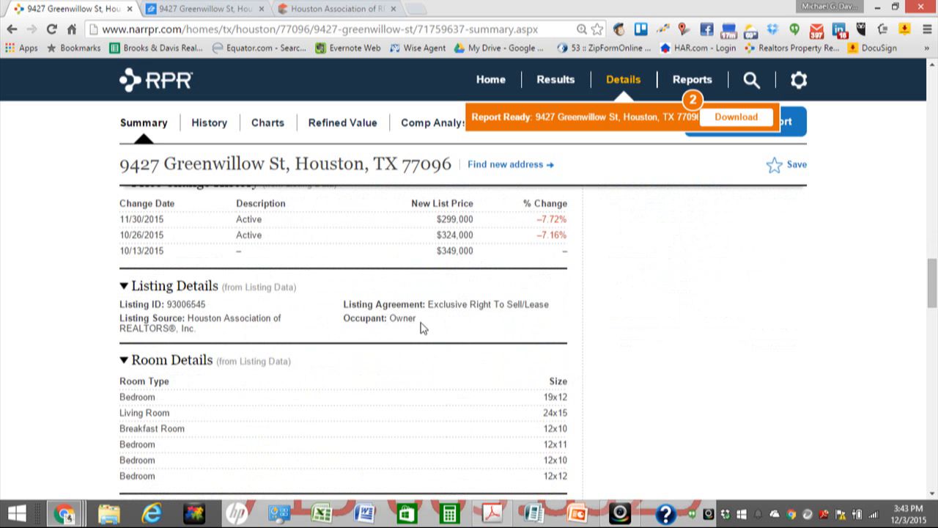
pyautogui.scroll(-1, 422, 327)
pyautogui.scroll(-9, 428, 326)
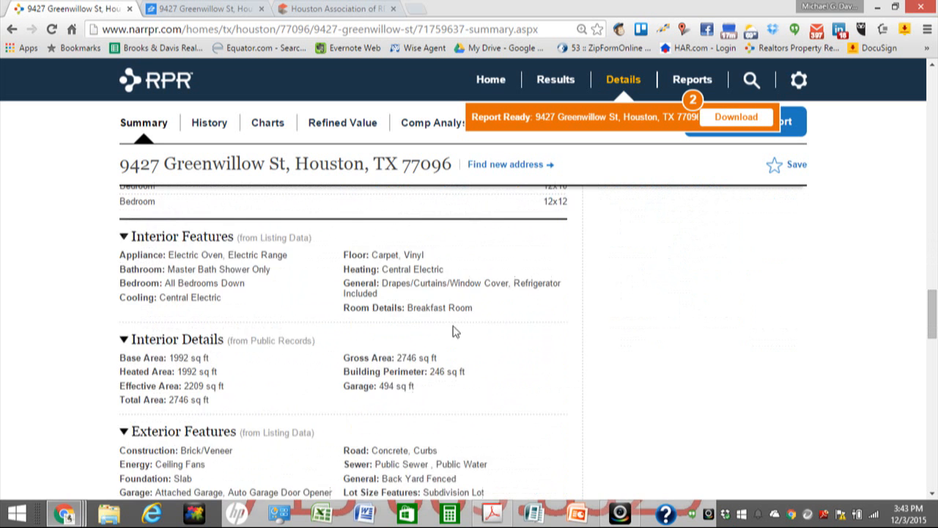
pyautogui.scroll(-1, 432, 307)
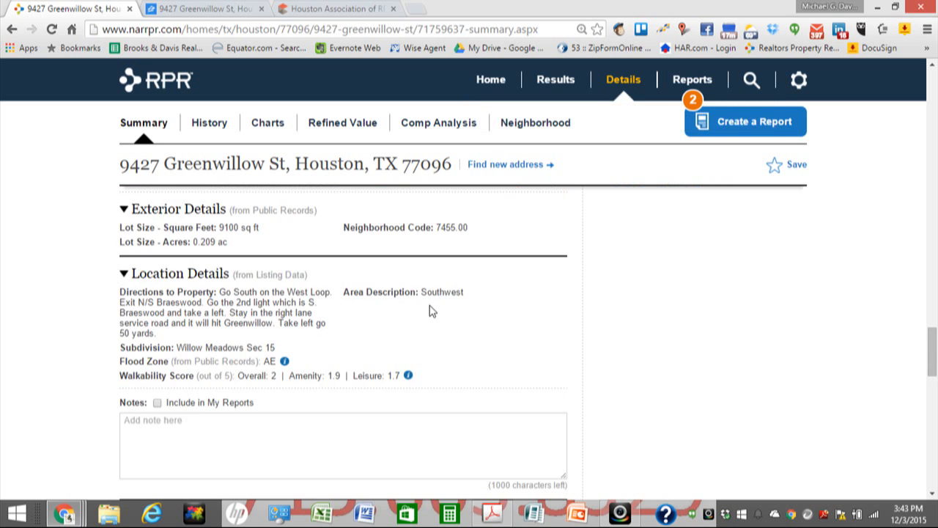
pyautogui.scroll(-5, 284, 326)
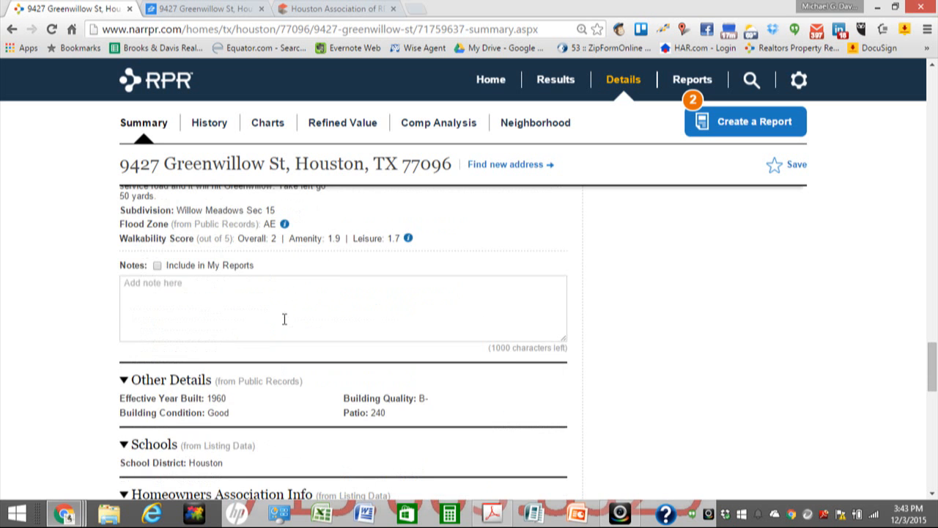
pyautogui.scroll(-1, 296, 327)
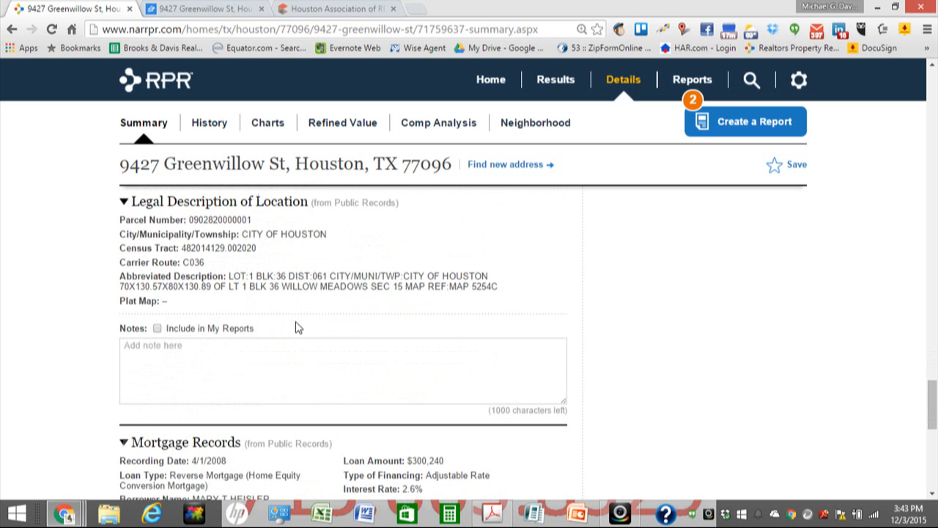
pyautogui.scroll(-2, 296, 327)
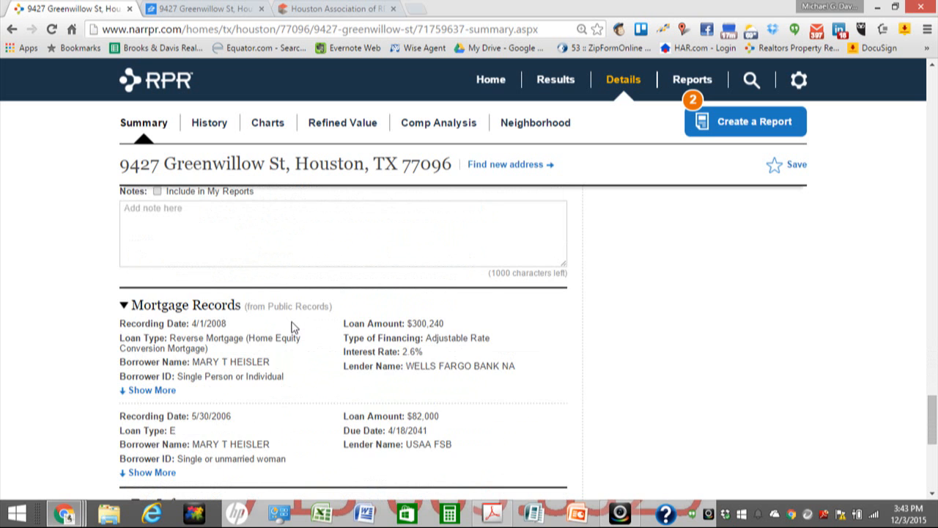
pyautogui.scroll(-1, 292, 327)
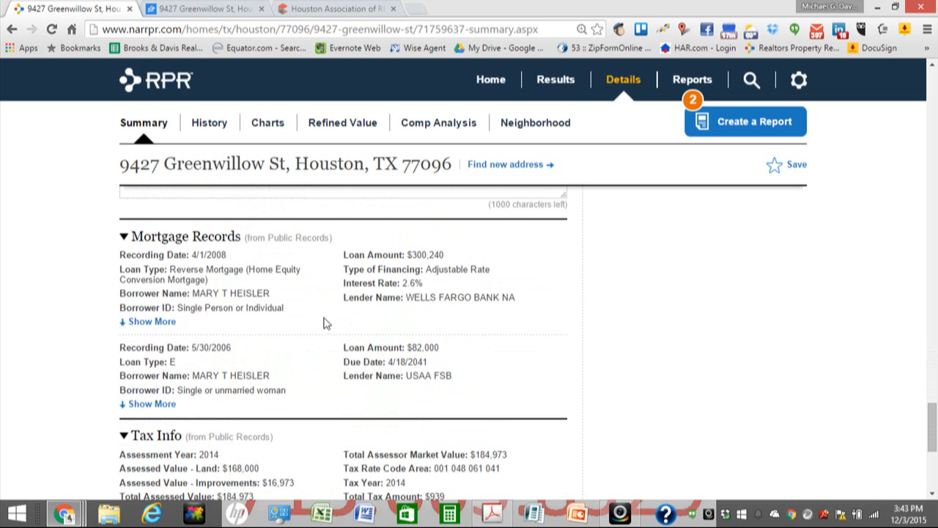
pyautogui.scroll(-1, 321, 315)
pyautogui.scroll(1, 323, 315)
# Step: Expand both mortgage records' details and select their full text for copying
pyautogui.click(157, 322)
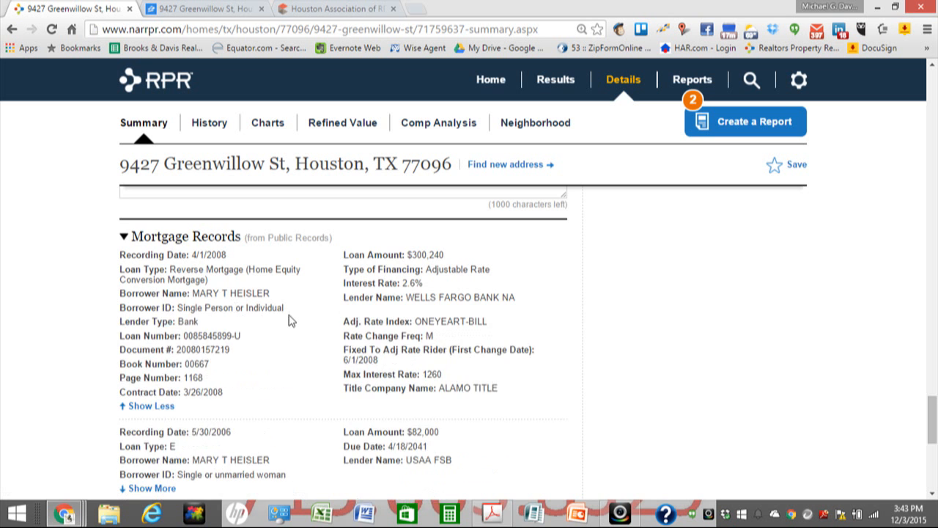
pyautogui.scroll(-1, 293, 320)
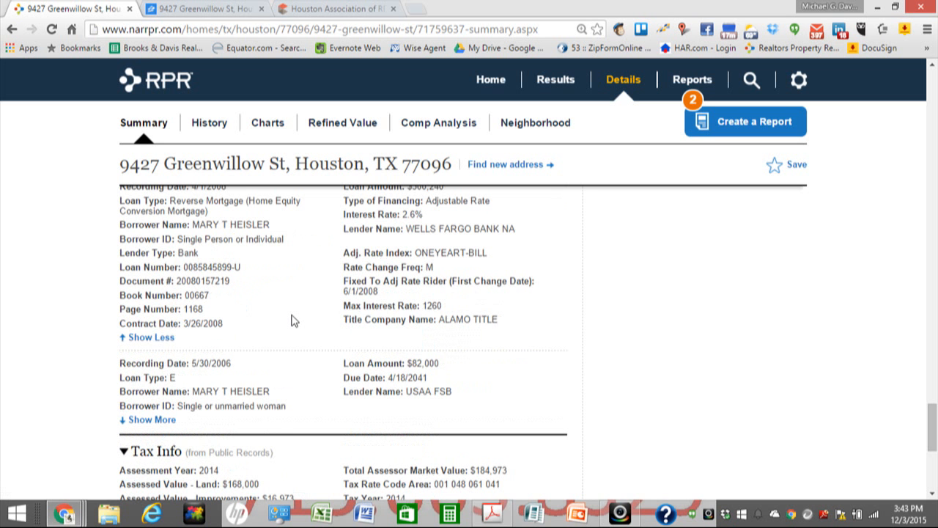
pyautogui.scroll(1, 291, 320)
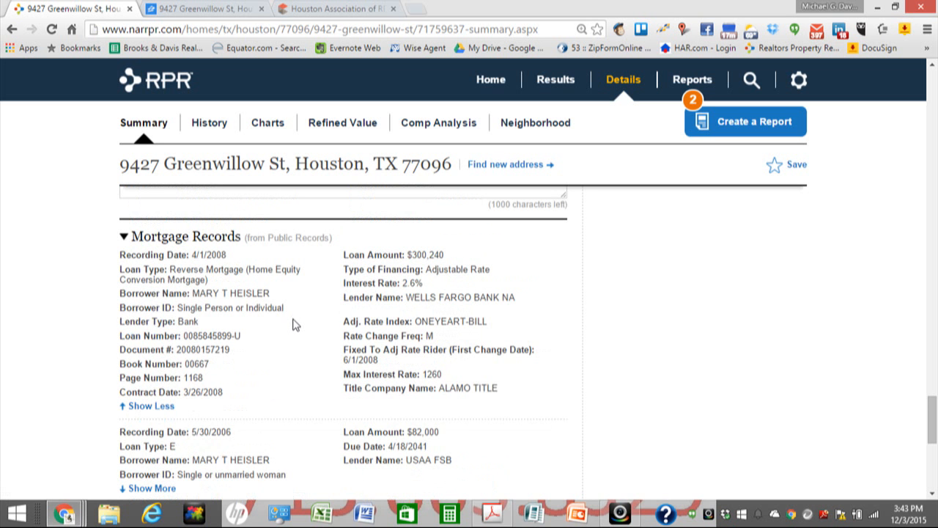
pyautogui.scroll(-1, 292, 324)
pyautogui.scroll(-1, 293, 325)
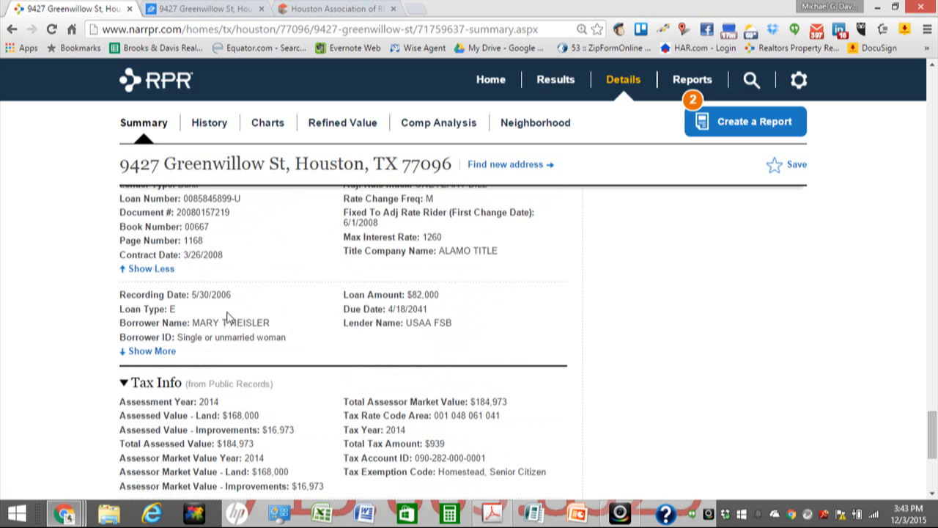
pyautogui.click(155, 351)
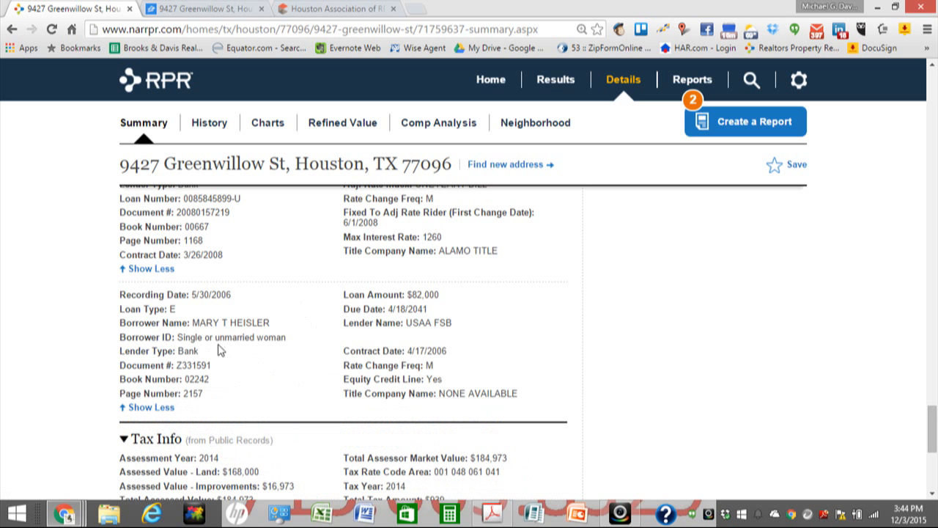
pyautogui.scroll(1, 290, 360)
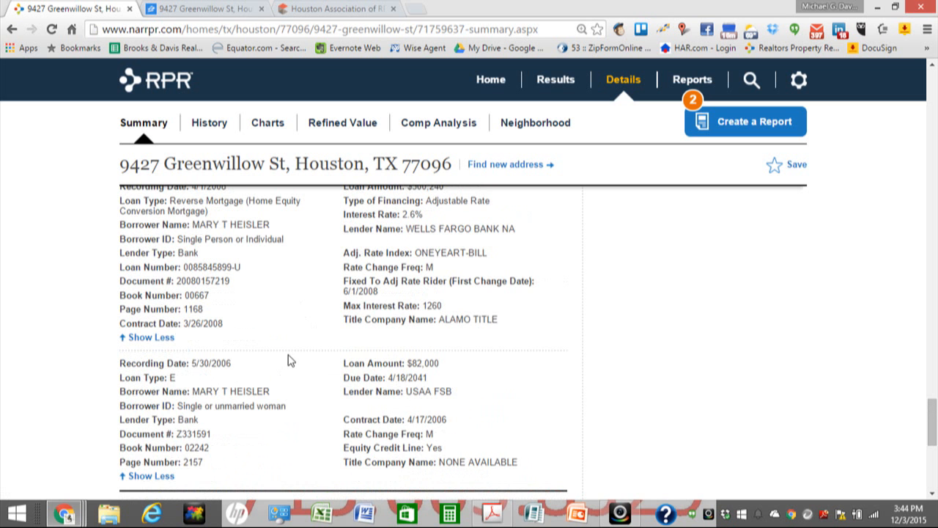
pyautogui.scroll(1, 290, 359)
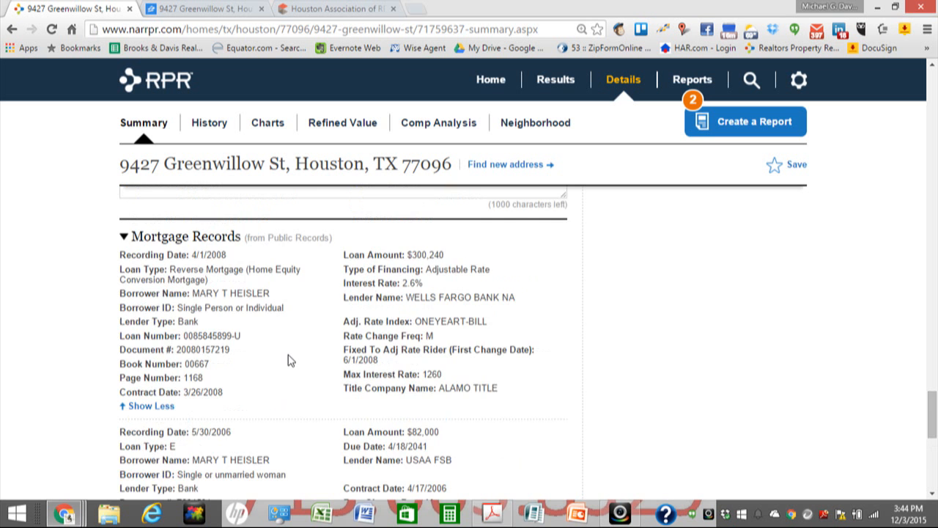
pyautogui.scroll(-3, 290, 359)
pyautogui.scroll(3, 290, 359)
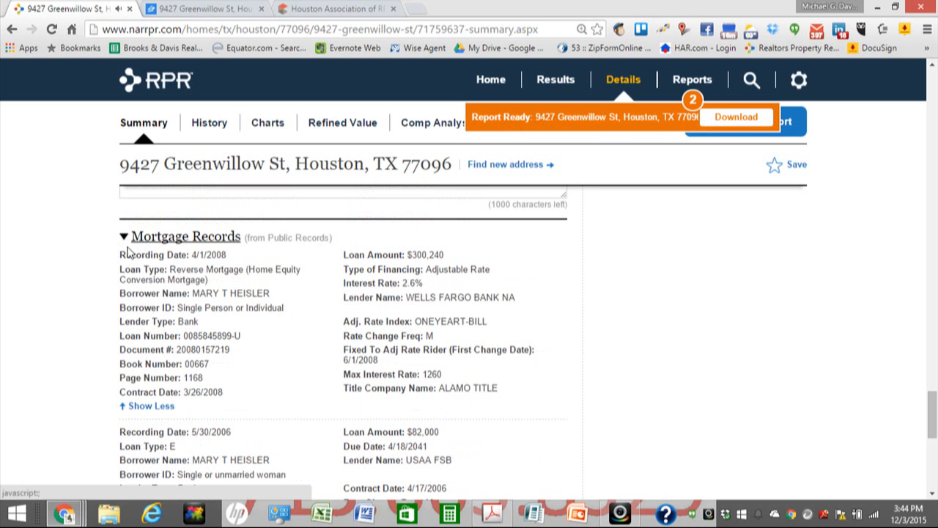
pyautogui.moveTo(115, 265); pyautogui.dragTo(536, 445)
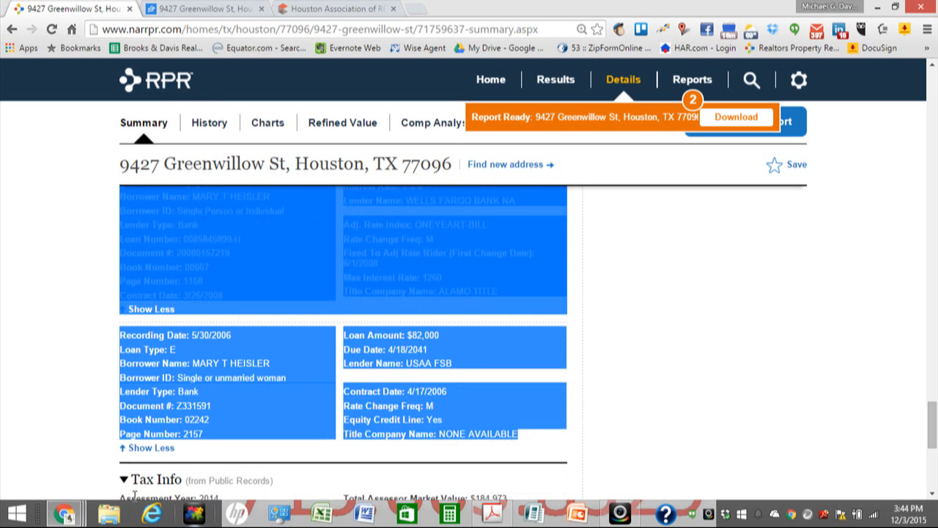
pyautogui.click(82, 519)
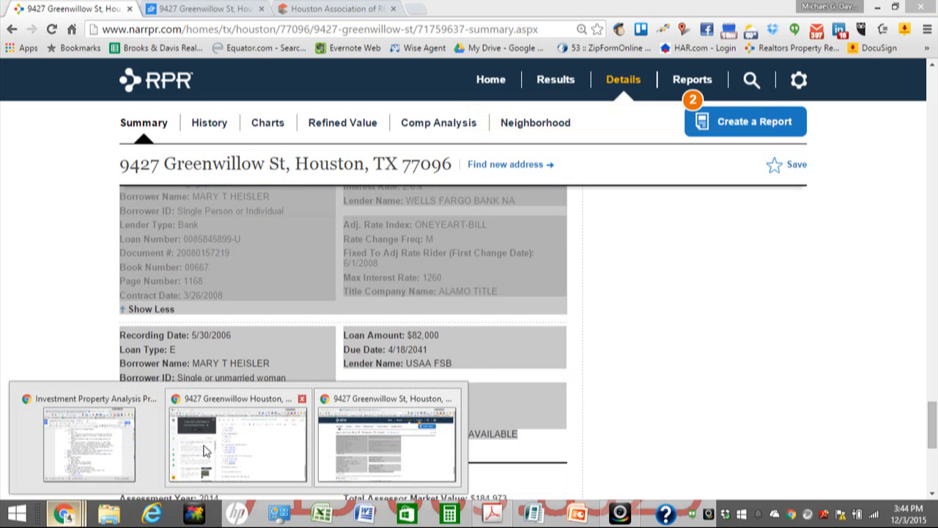
# Step: Add a 'Mortgage information' heading below Additional Comments and paste the mortgage records under it
pyautogui.click(234, 406)
pyautogui.scroll(-1, 472, 333)
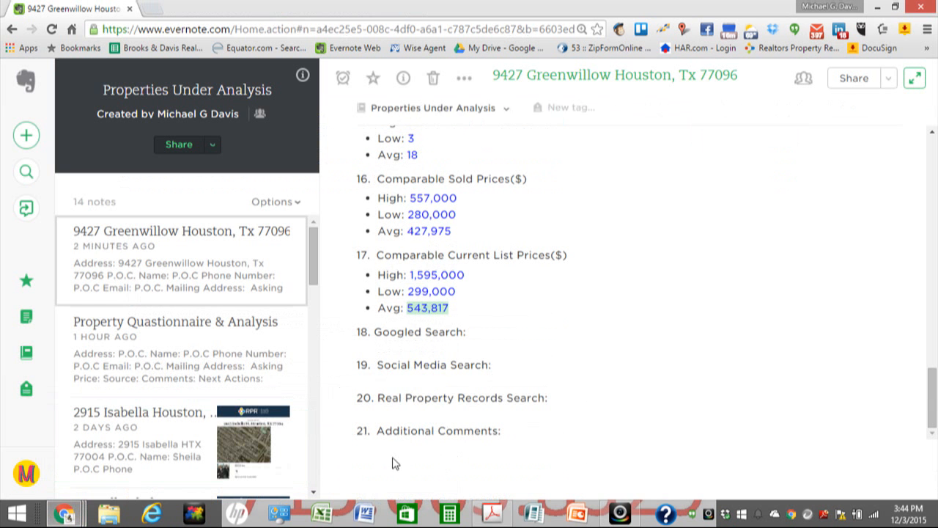
pyautogui.click(507, 436)
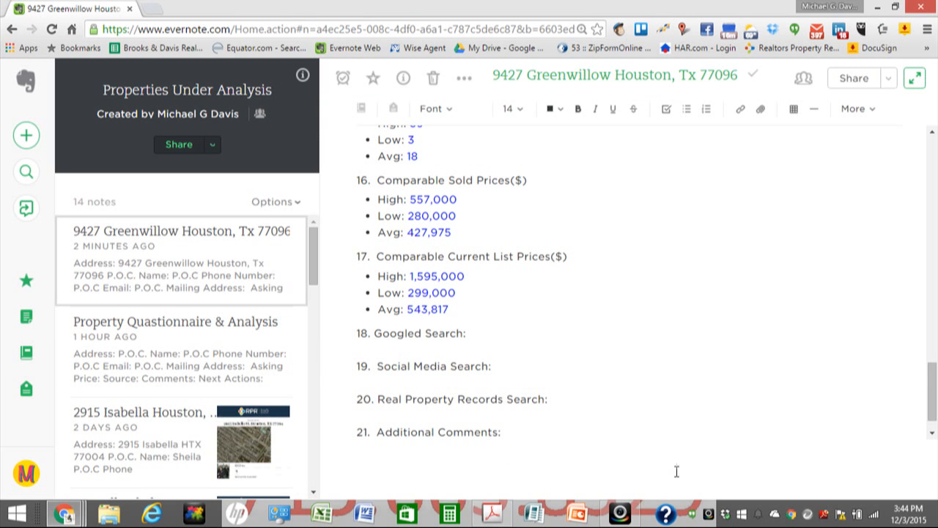
pyautogui.press('Return')
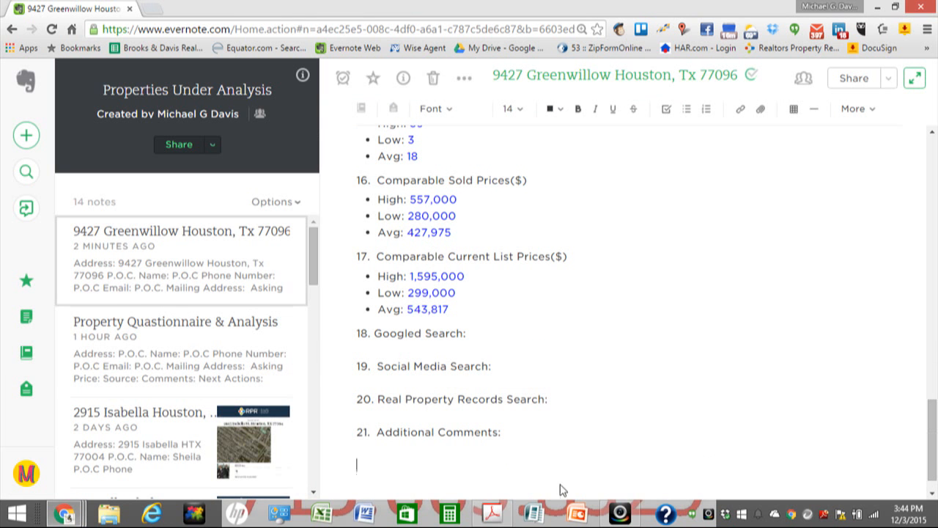
pyautogui.write('Mortgage information')
pyautogui.press('Return')
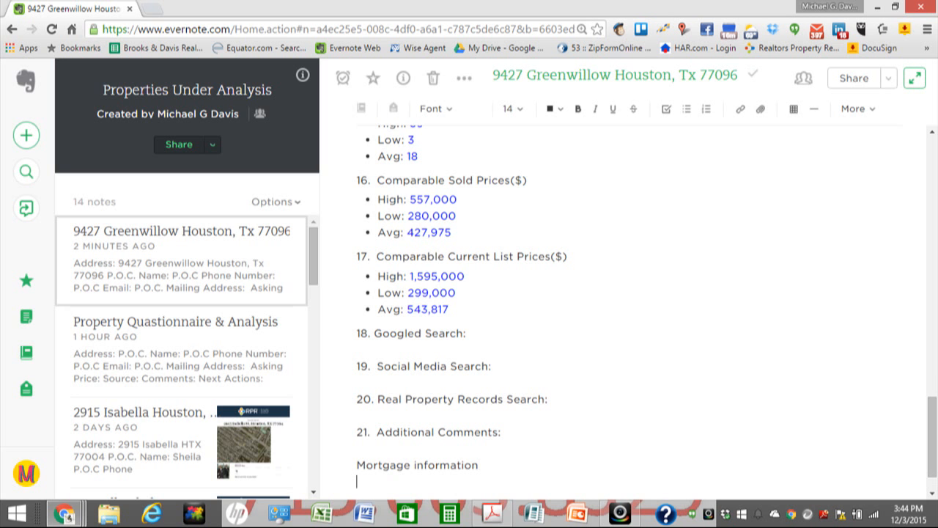
pyautogui.hotkey('ctrl', 'v')
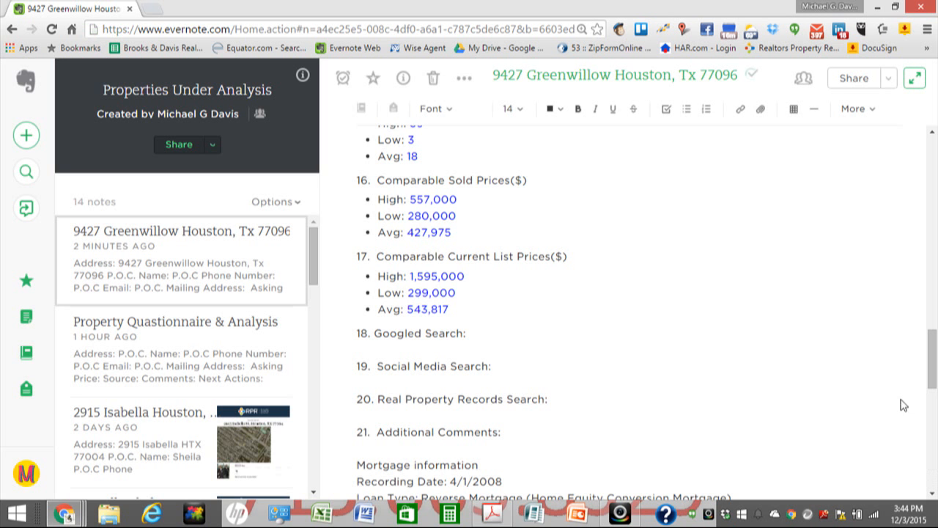
# Step: Turn the pasted mortgage text blue and add a blank line between the two records
pyautogui.scroll(-1, 499, 443)
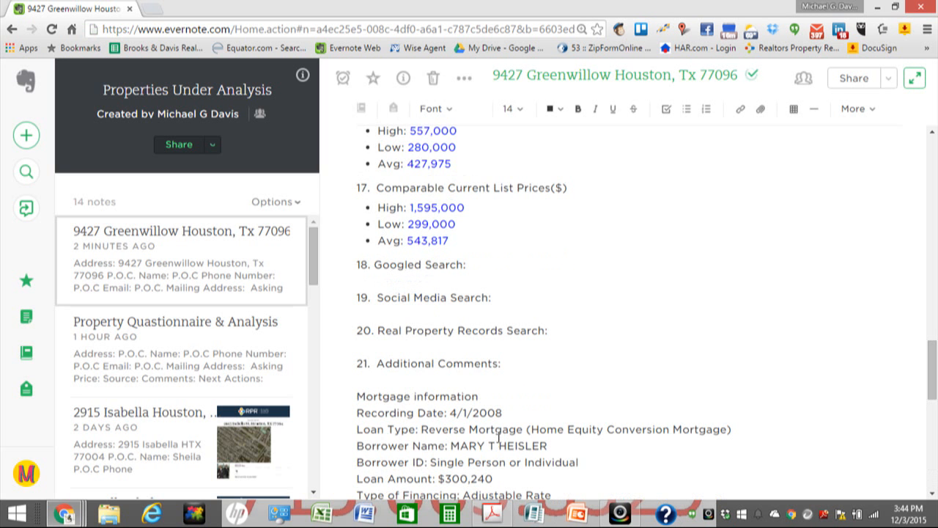
pyautogui.click(364, 396)
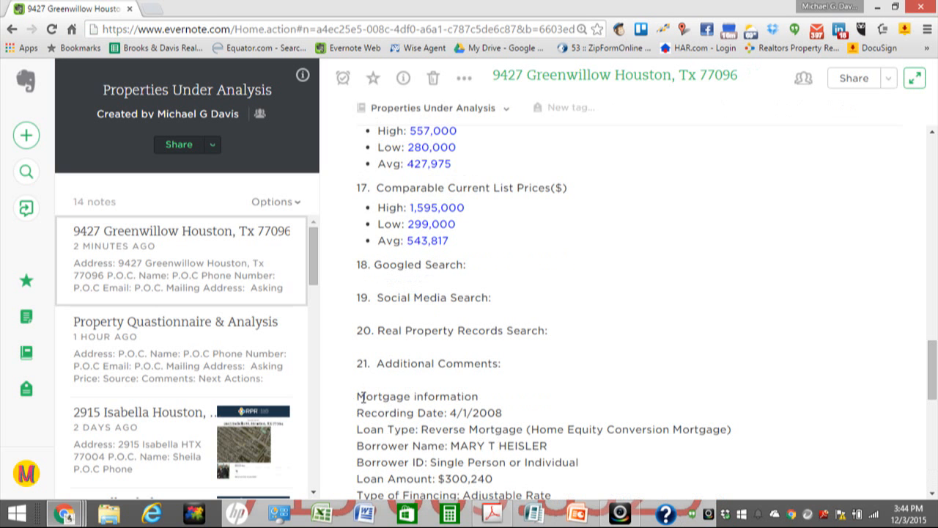
pyautogui.hotkey('shift', 'Down')
pyautogui.hotkey('shift', 'Down')
pyautogui.hotkey('shift', 'Down')
pyautogui.hotkey('shift', 'Down')
pyautogui.hotkey('shift', 'Down')
pyautogui.hotkey('shift', 'Down')
pyautogui.hotkey('shift', 'Down')
pyautogui.hotkey('shift', 'Down')
pyautogui.hotkey('shift', 'Down')
pyautogui.hotkey('shift', 'Down')
pyautogui.hotkey('shift', 'Down')
pyautogui.hotkey('shift', 'Down')
pyautogui.hotkey('shift', 'Down')
pyautogui.hotkey('shift', 'Down')
pyautogui.hotkey('shift', 'Down')
pyautogui.hotkey('shift', 'Down')
pyautogui.hotkey('shift', 'Down')
pyautogui.hotkey('shift', 'Down')
pyautogui.hotkey('shift', 'Down')
pyautogui.hotkey('shift', 'Down')
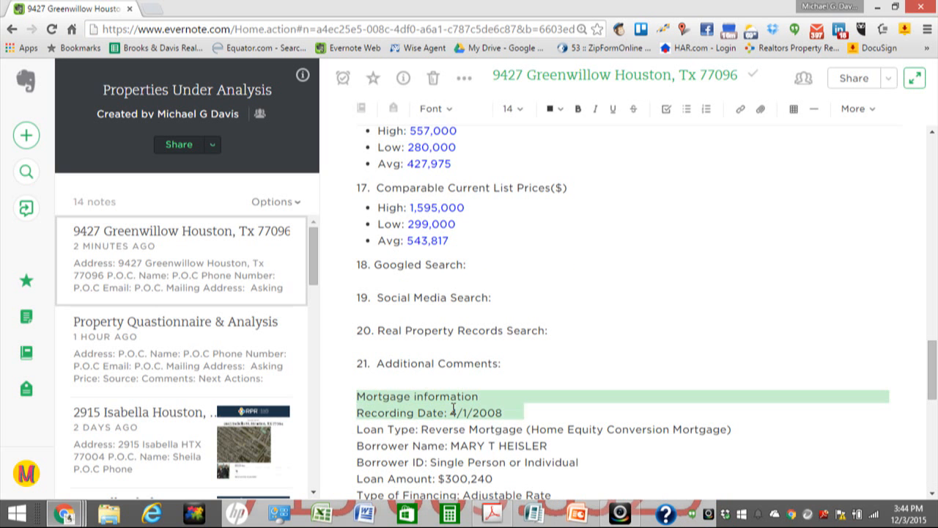
pyautogui.hotkey('shift', 'Down')
pyautogui.hotkey('shift', 'Down')
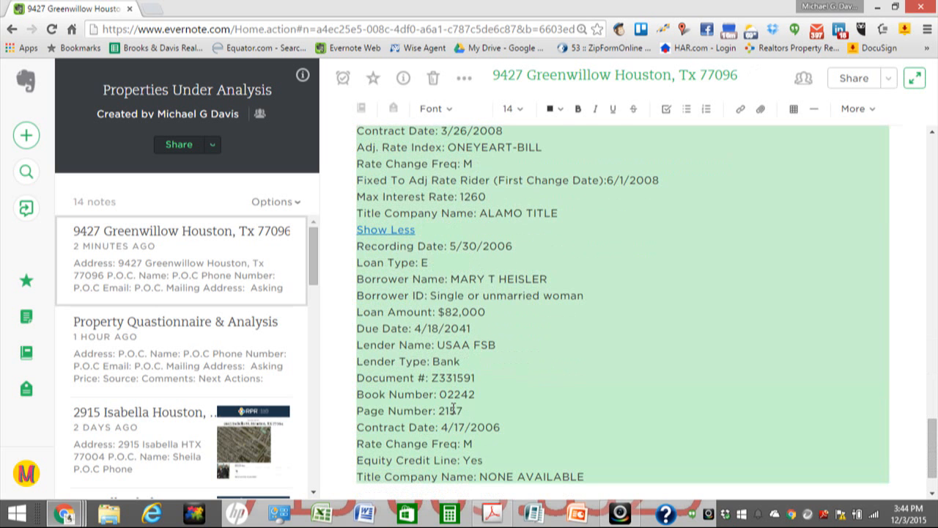
pyautogui.click(561, 110)
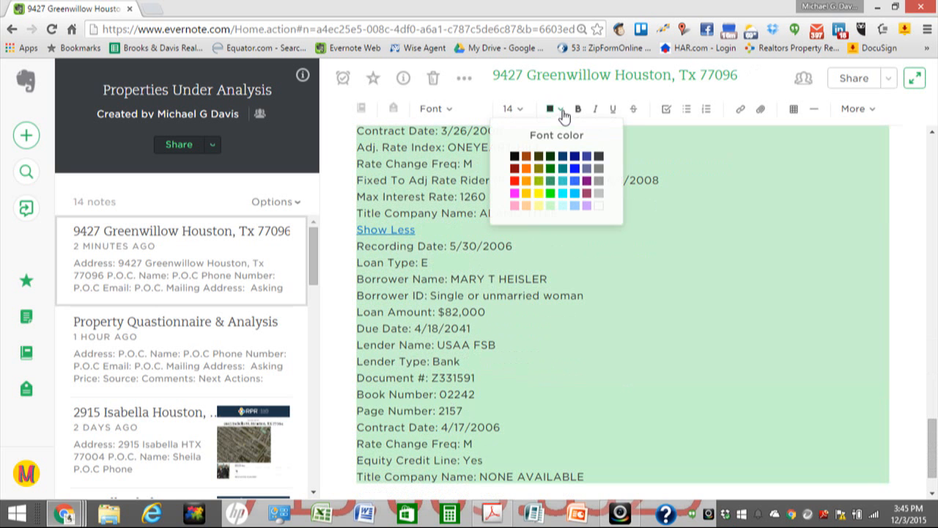
pyautogui.click(575, 180)
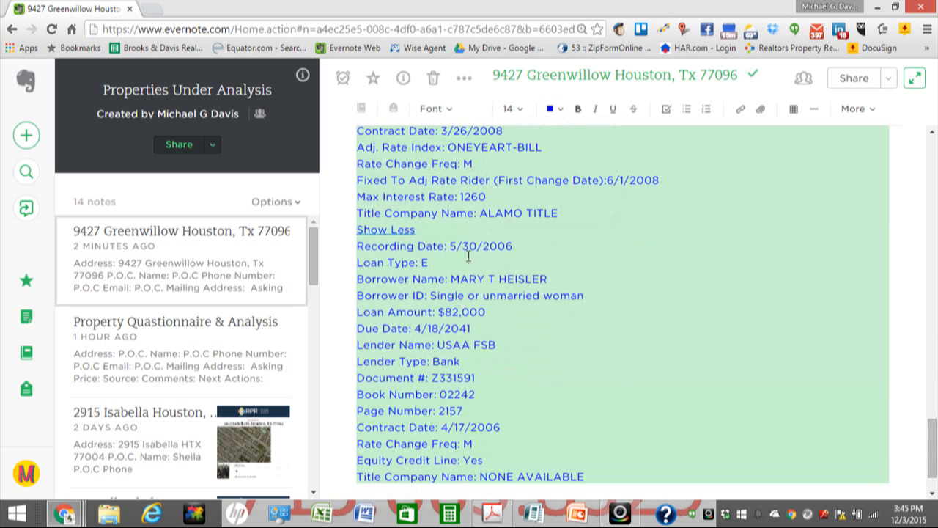
pyautogui.click(447, 231)
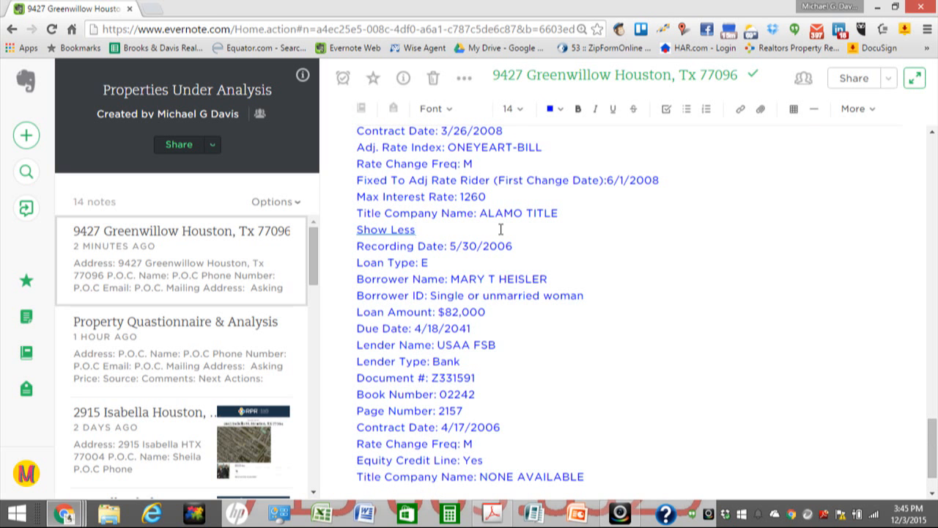
pyautogui.press('Return')
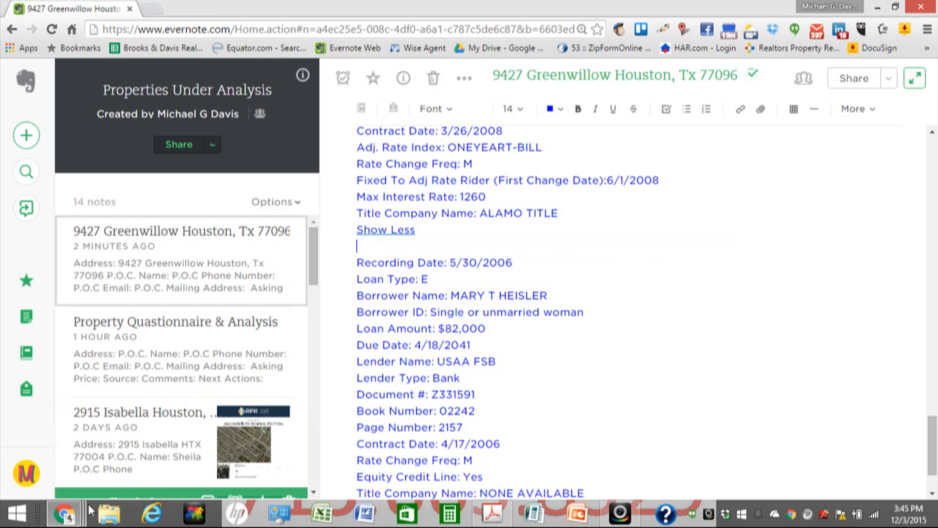
pyautogui.moveTo(79, 516)
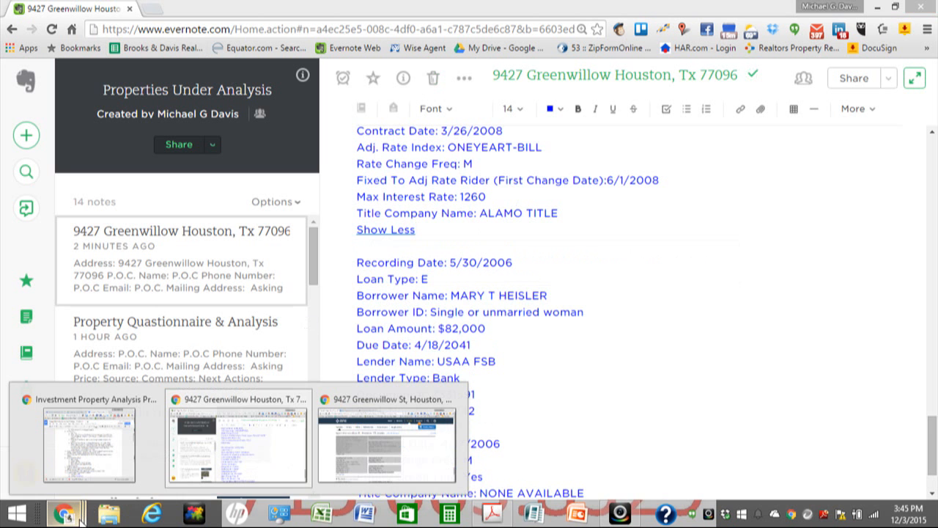
pyautogui.click(359, 408)
pyautogui.moveTo(693, 95)
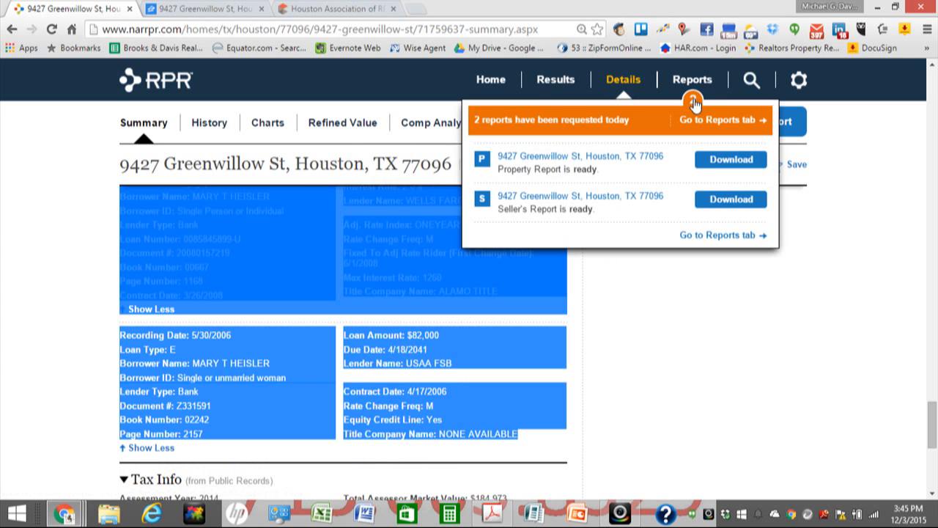
pyautogui.click(713, 159)
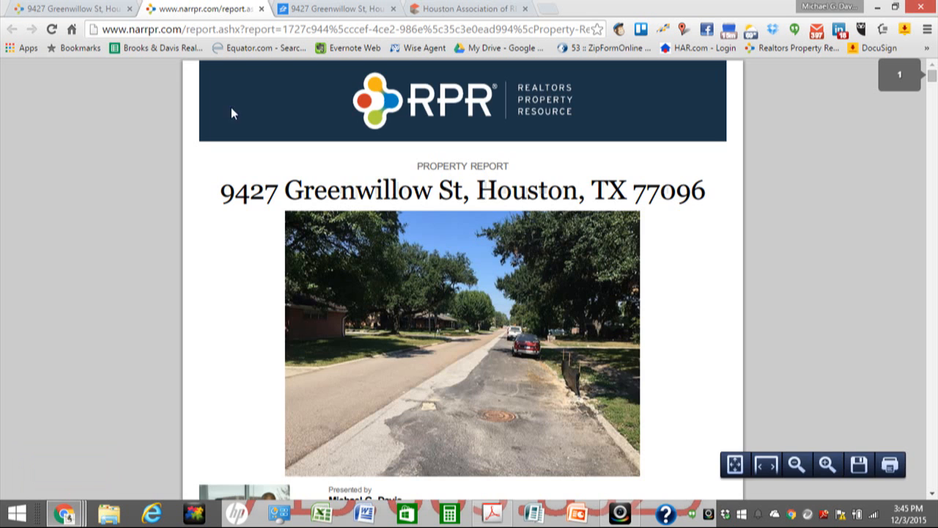
pyautogui.click(77, 10)
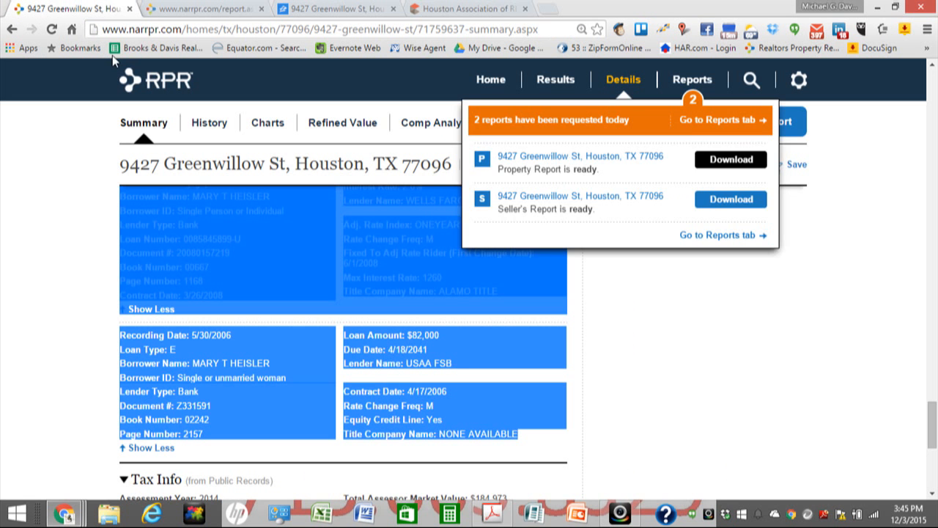
pyautogui.moveTo(694, 103)
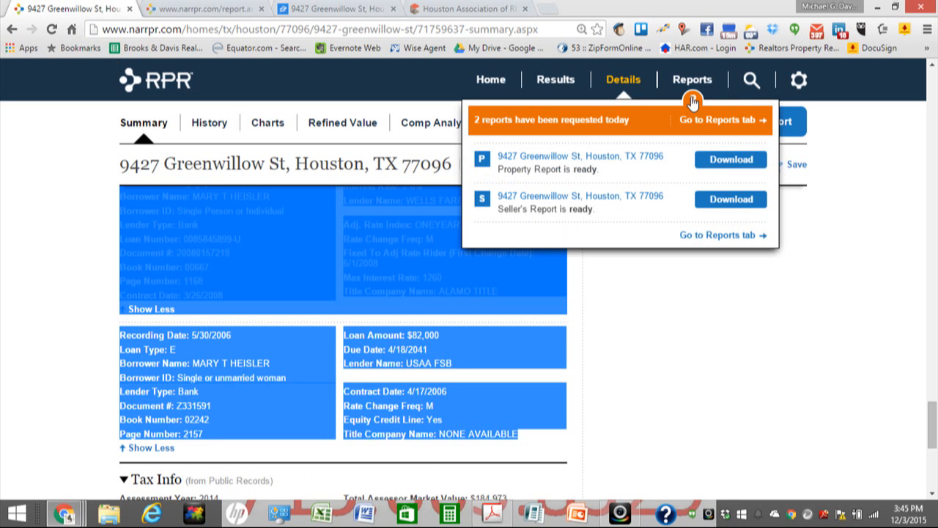
pyautogui.click(232, 11)
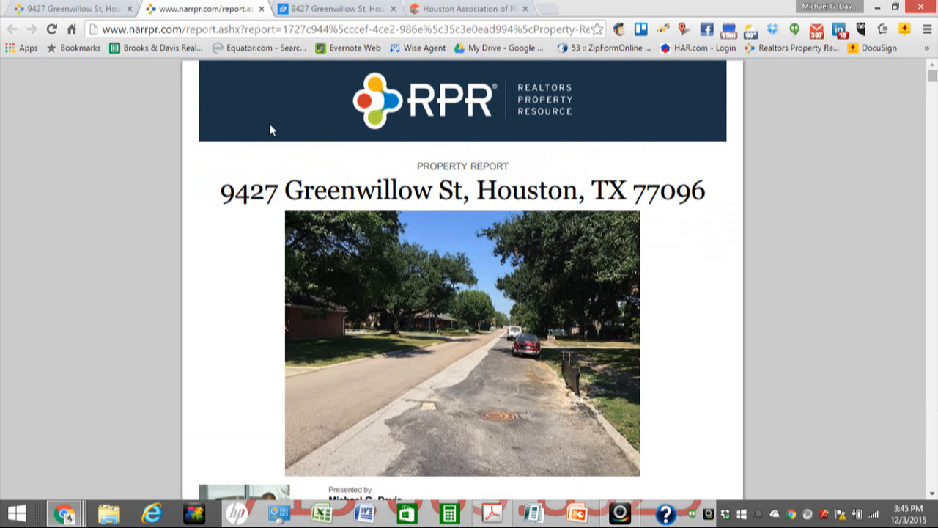
# Step: Download the ready Seller's Report from the RPR property page
pyautogui.click(73, 9)
pyautogui.moveTo(694, 101)
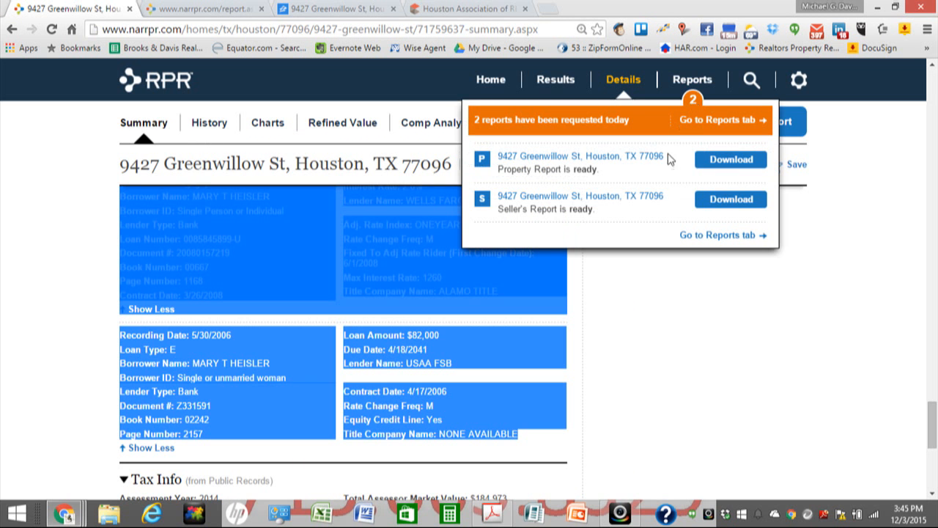
pyautogui.click(713, 203)
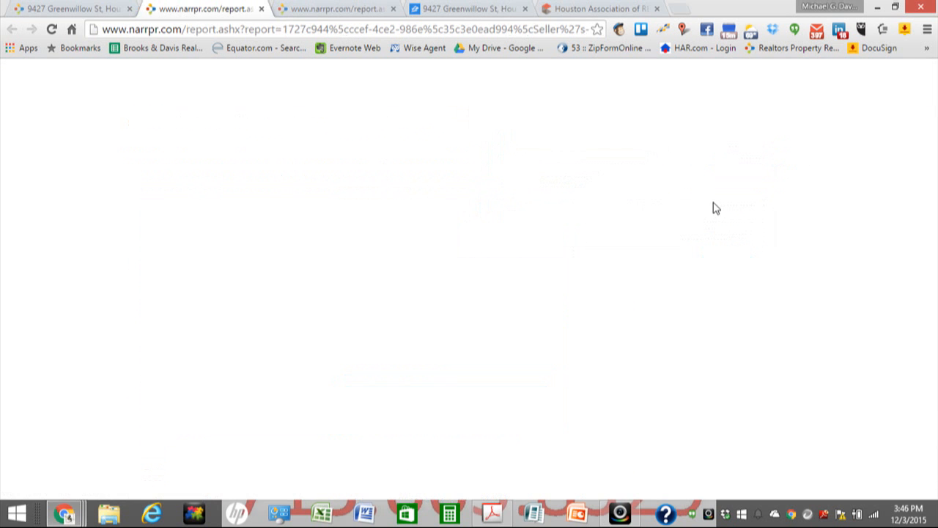
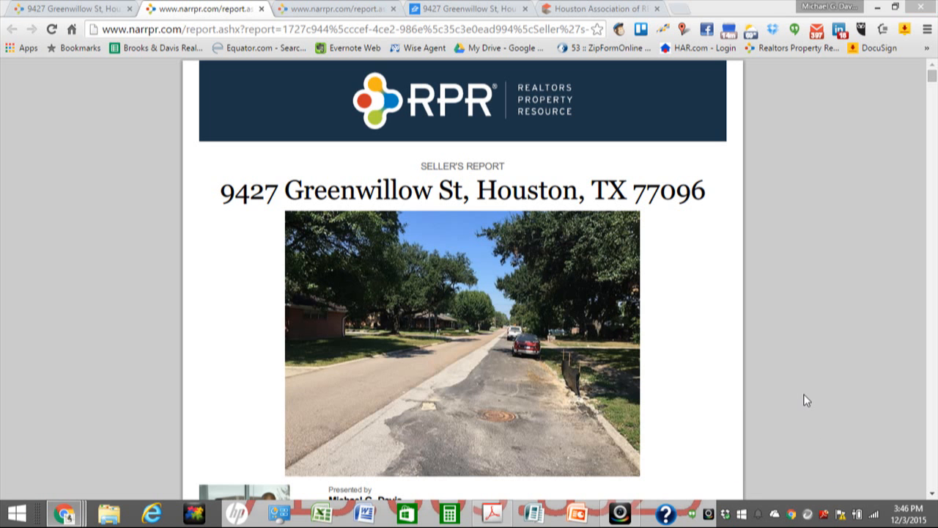
# Step: Save the Seller's Report PDF to Downloads and close its tab
pyautogui.hotkey('ctrl', 's')
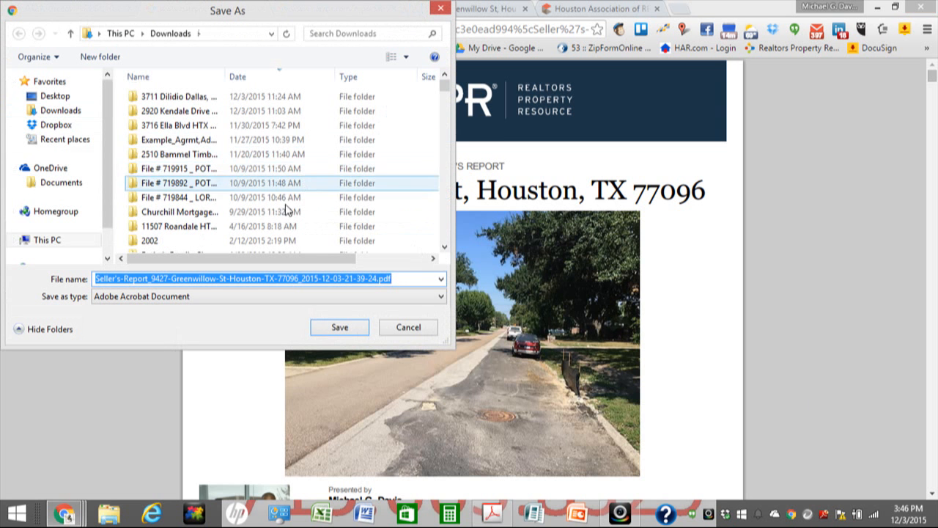
pyautogui.click(339, 329)
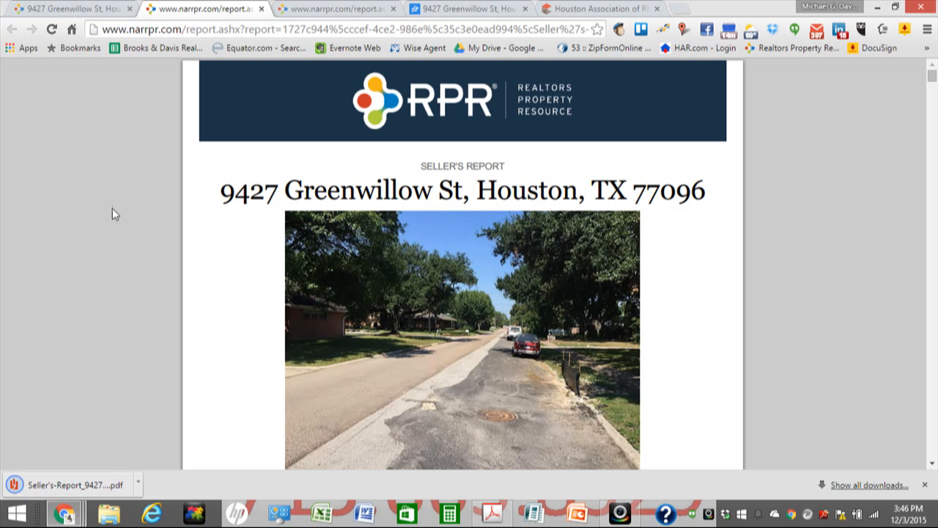
pyautogui.click(261, 9)
# Step: Save the Property Report PDF to Downloads from the PDF toolbar, then close its tab
pyautogui.click(237, 10)
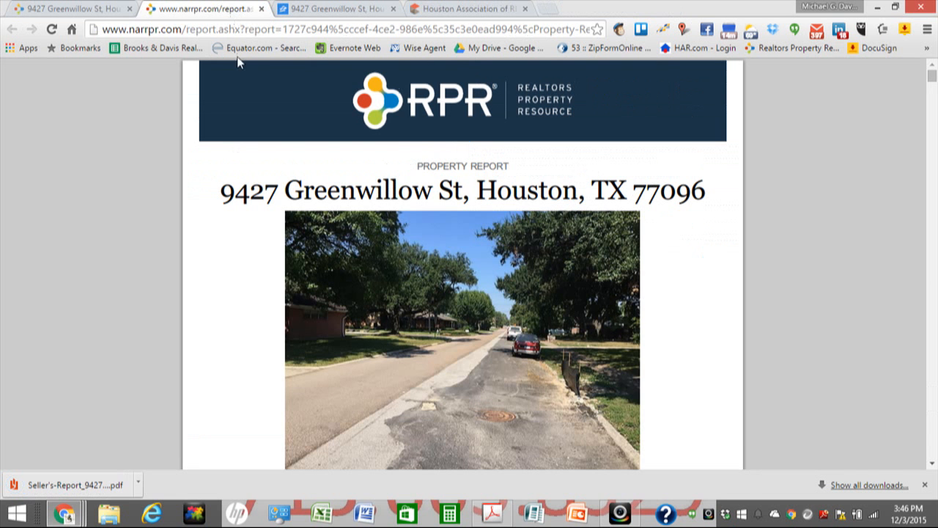
pyautogui.moveTo(823, 465)
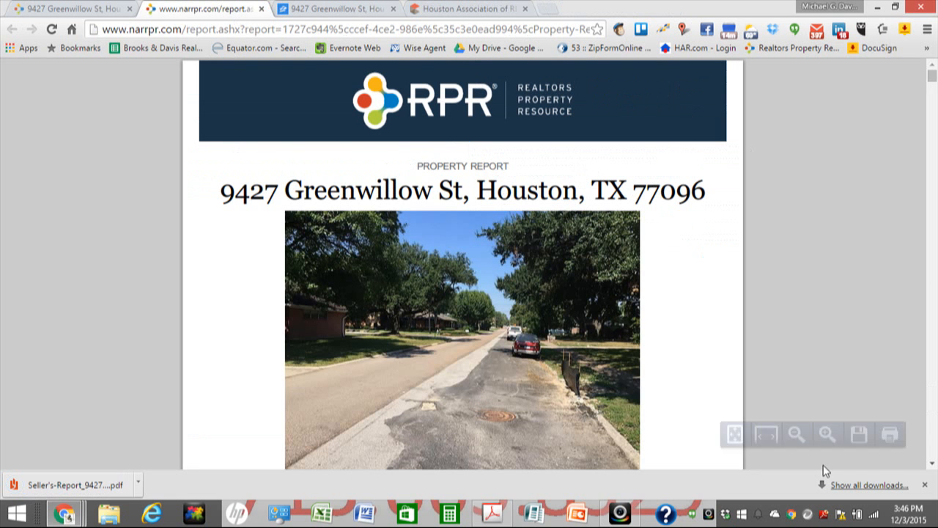
pyautogui.click(859, 446)
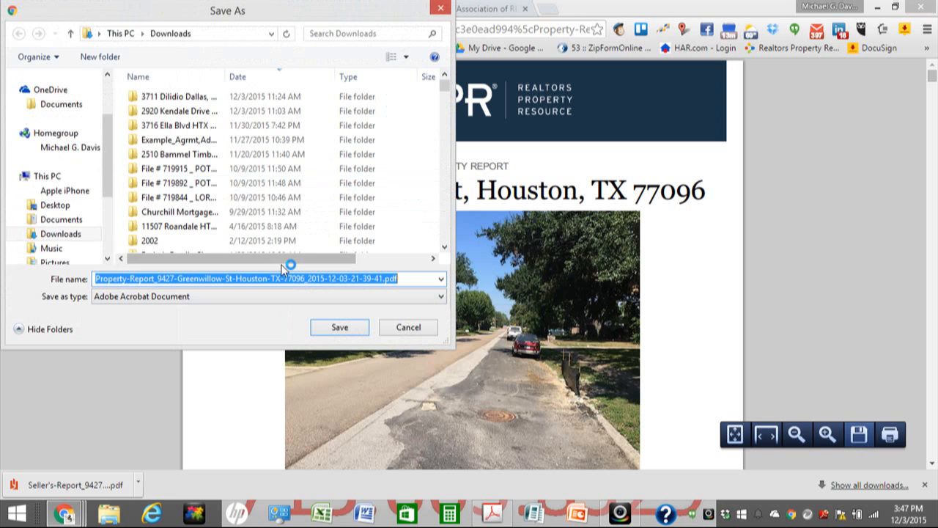
pyautogui.click(334, 328)
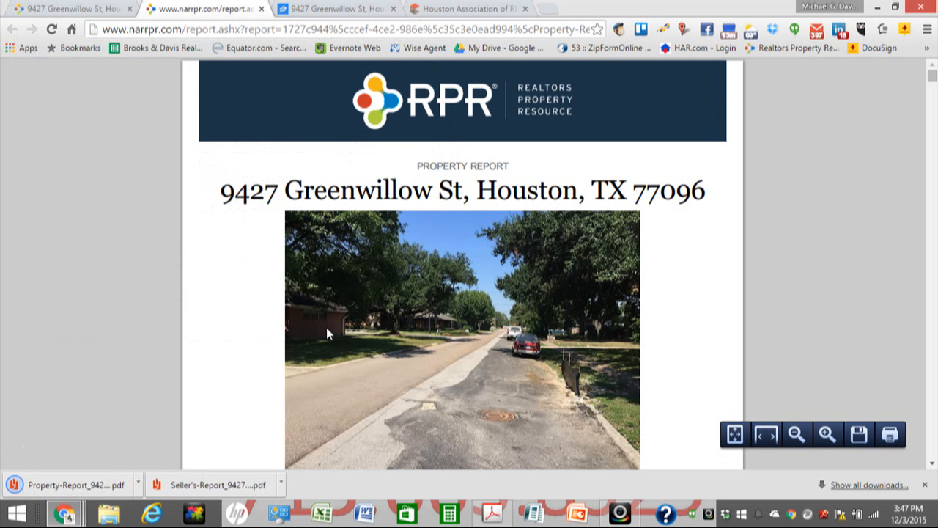
pyautogui.click(261, 9)
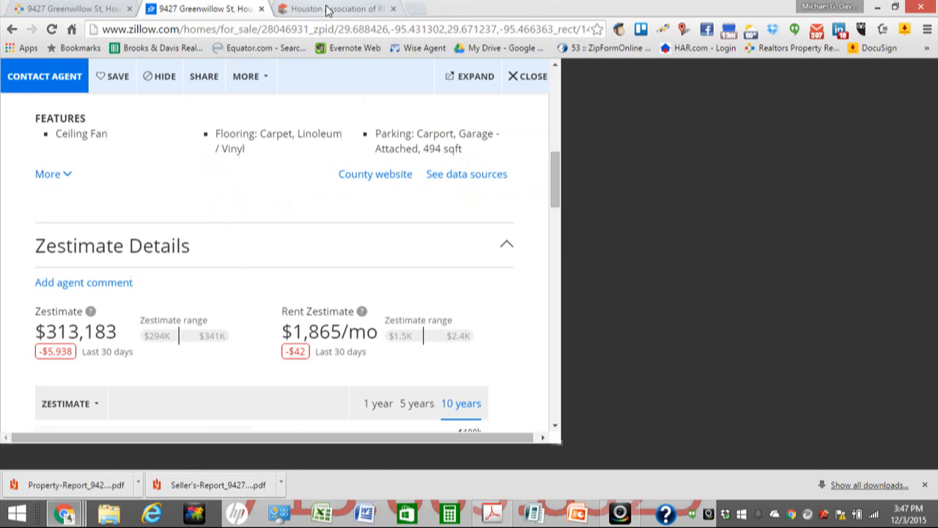
pyautogui.click(326, 9)
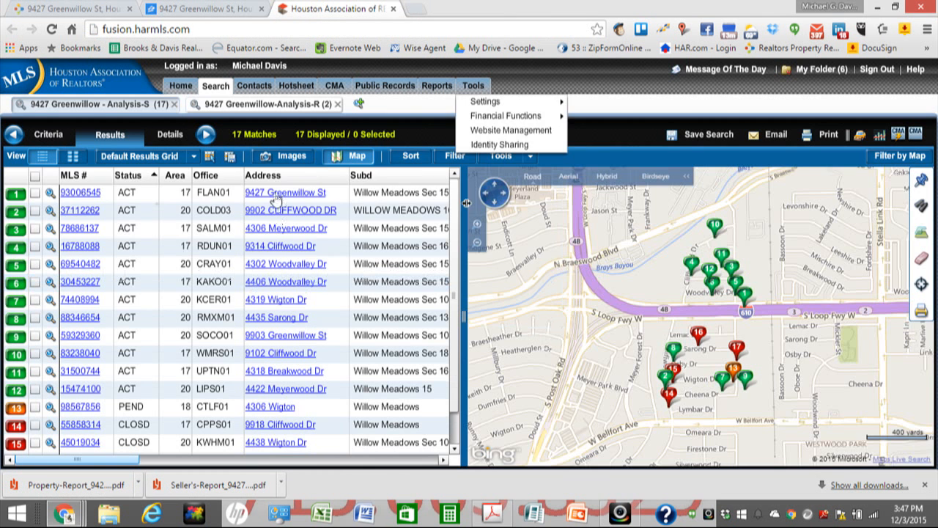
pyautogui.click(35, 193)
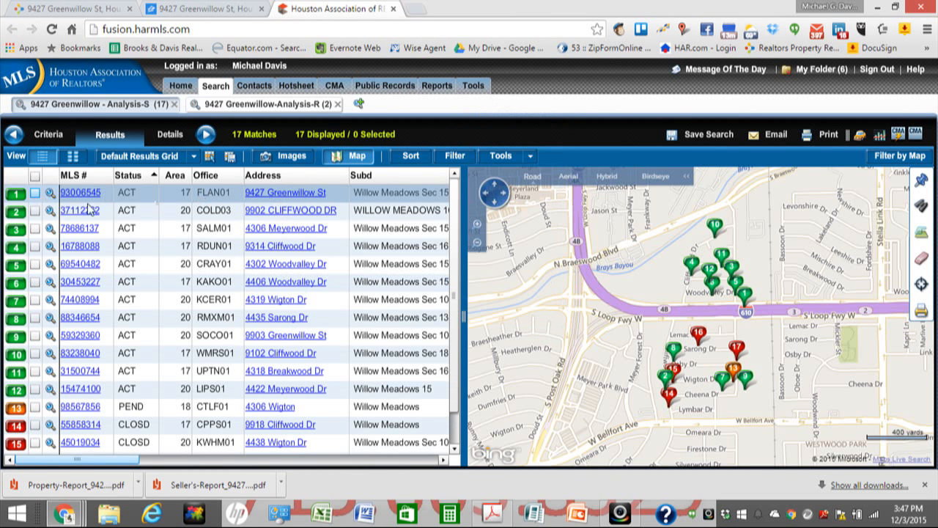
pyautogui.moveTo(747, 302)
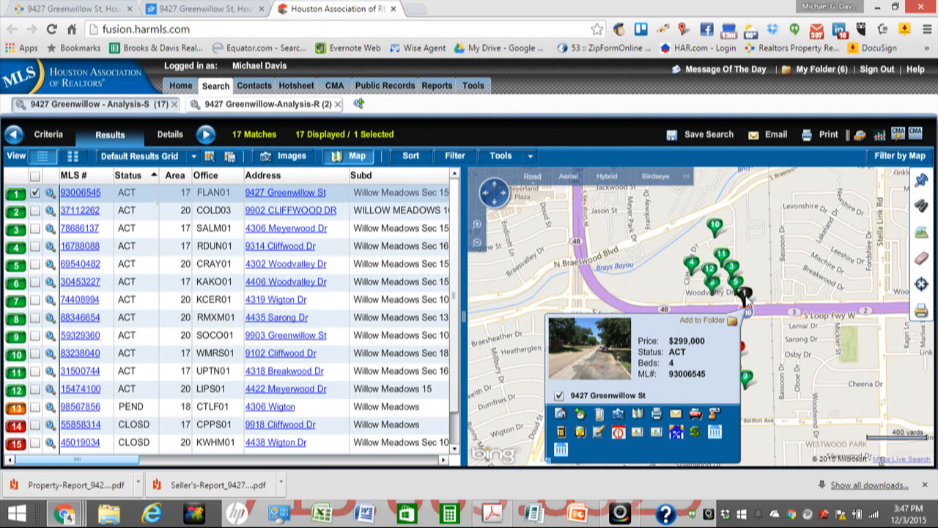
# Step: Open Print for the selected listing, choose Reports, and uncheck RES - Agent One Page
pyautogui.click(657, 415)
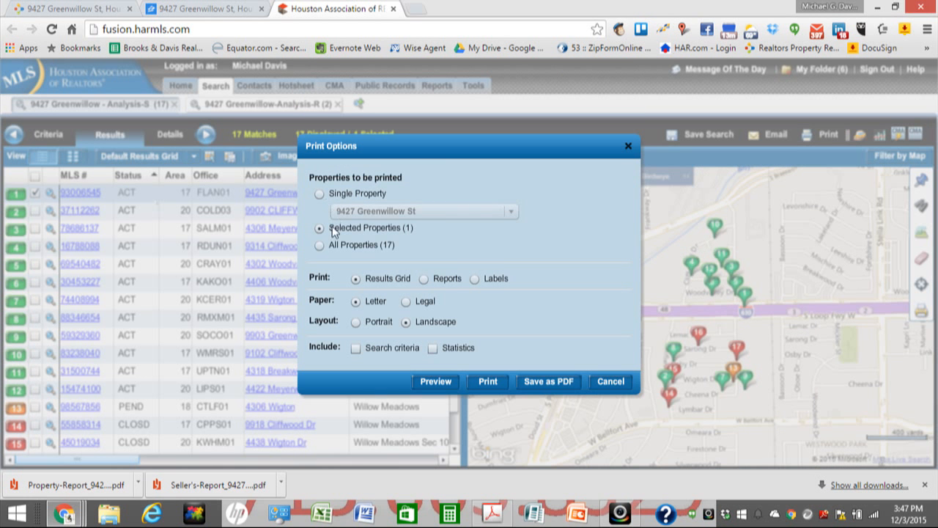
pyautogui.click(424, 279)
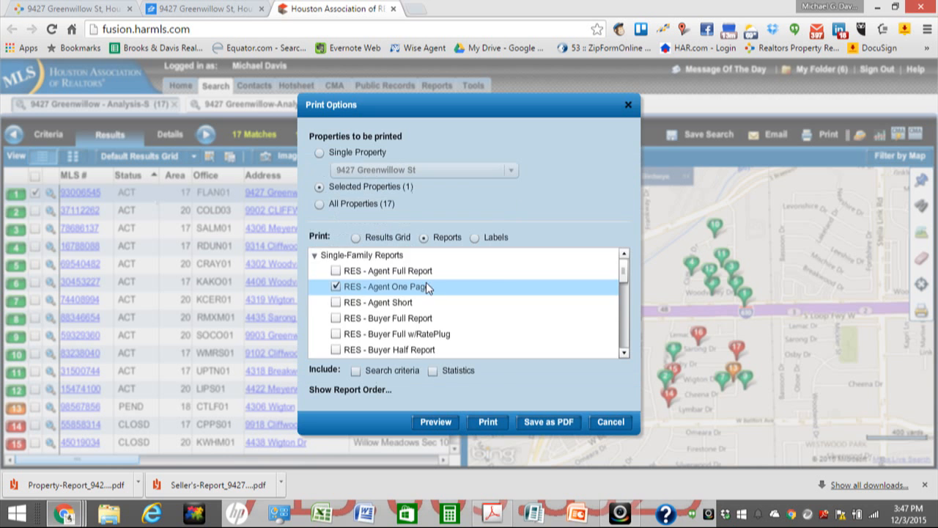
pyautogui.click(340, 288)
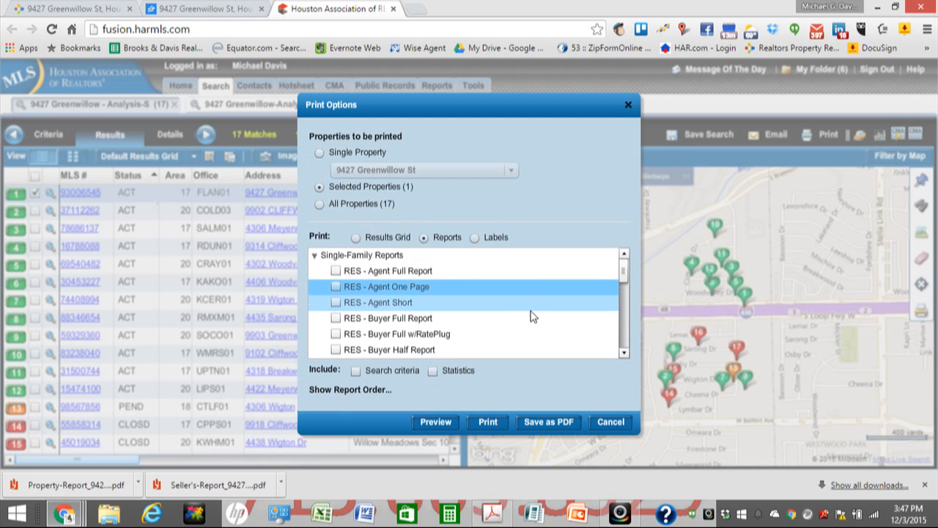
pyautogui.moveTo(623, 272); pyautogui.dragTo(622, 338)
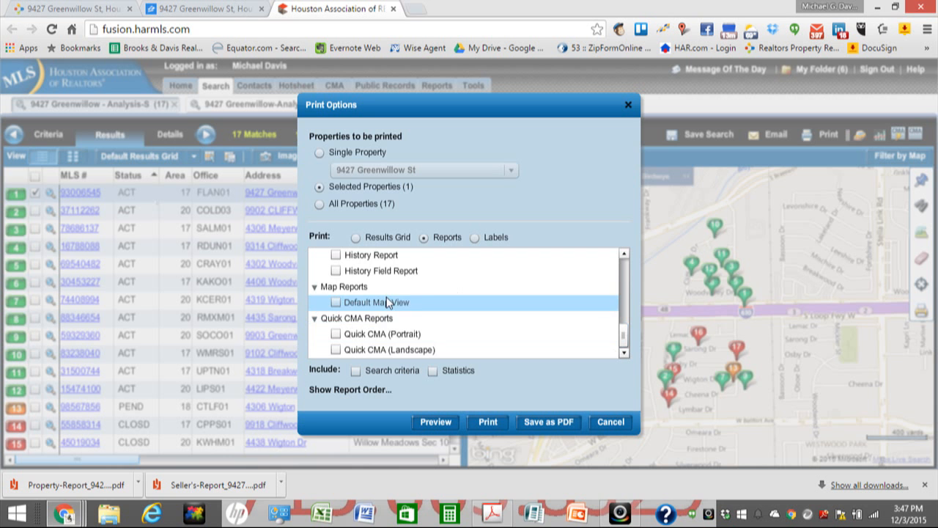
pyautogui.scroll(1, 401, 302)
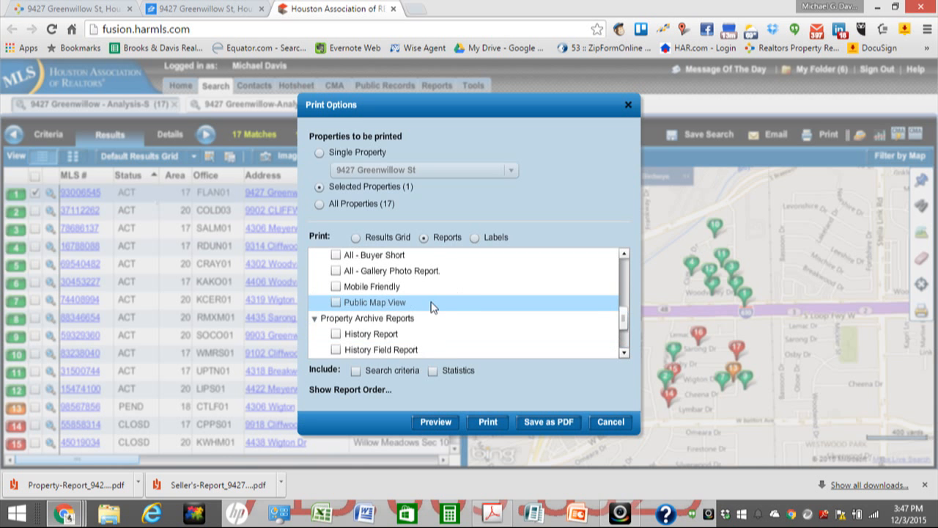
pyautogui.scroll(3, 433, 306)
pyautogui.scroll(-2, 438, 308)
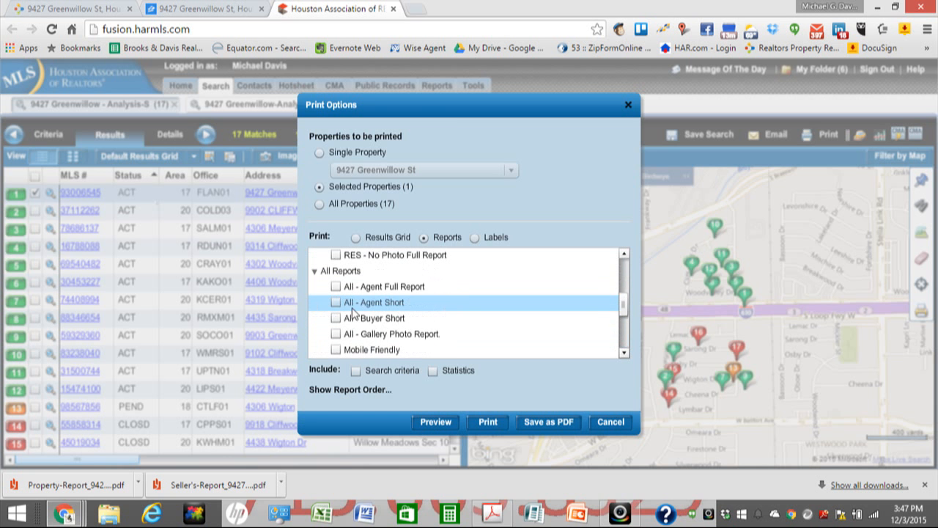
# Step: Check the All - Agent Full, All - Gallery Photo, History and History Field reports
pyautogui.click(336, 286)
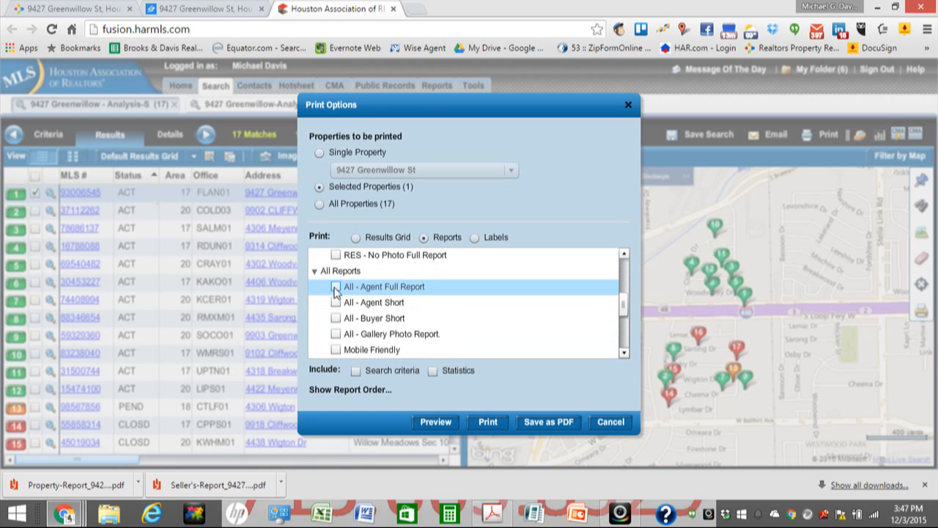
pyautogui.click(337, 333)
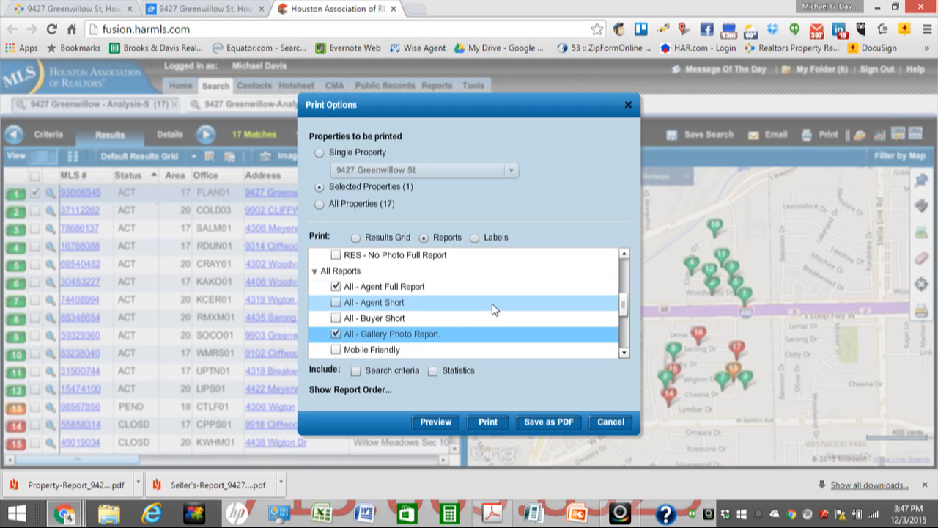
pyautogui.scroll(-2, 493, 309)
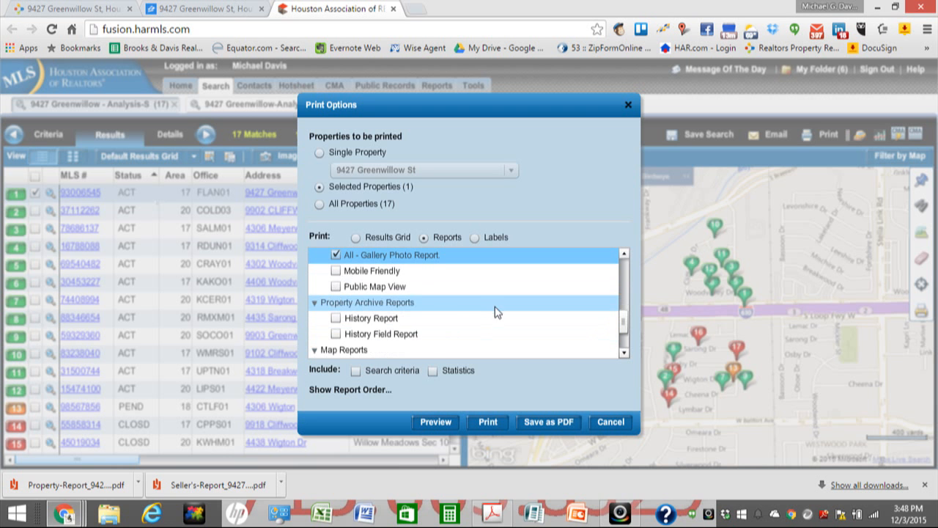
pyautogui.click(335, 319)
pyautogui.click(336, 334)
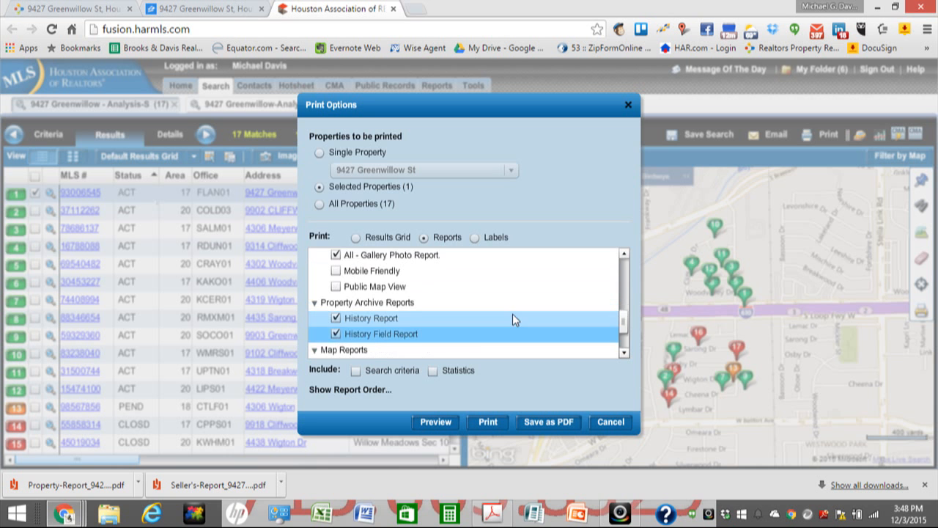
pyautogui.scroll(-2, 512, 314)
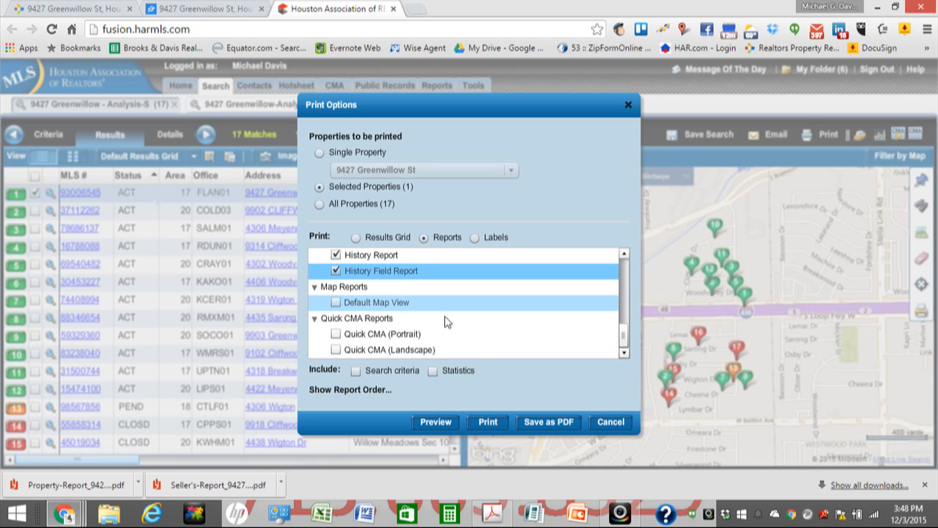
pyautogui.scroll(2, 490, 326)
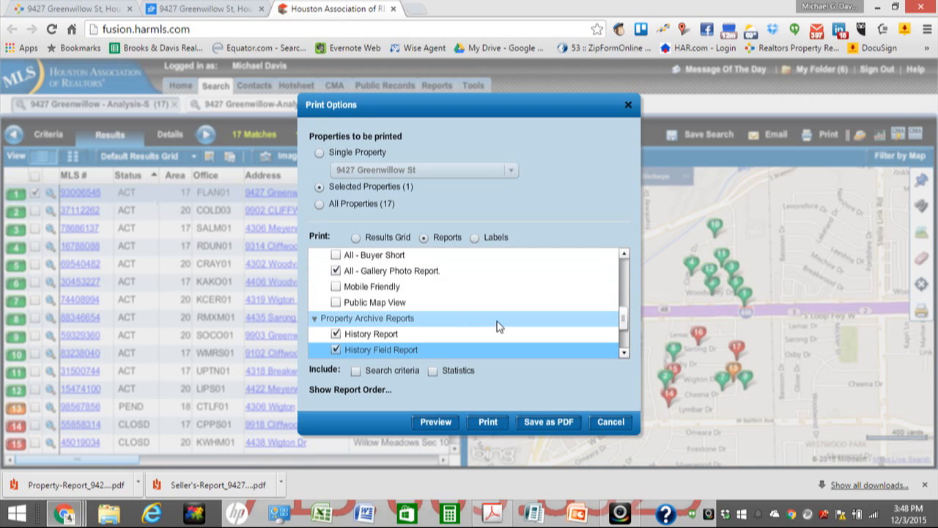
pyautogui.scroll(5, 497, 326)
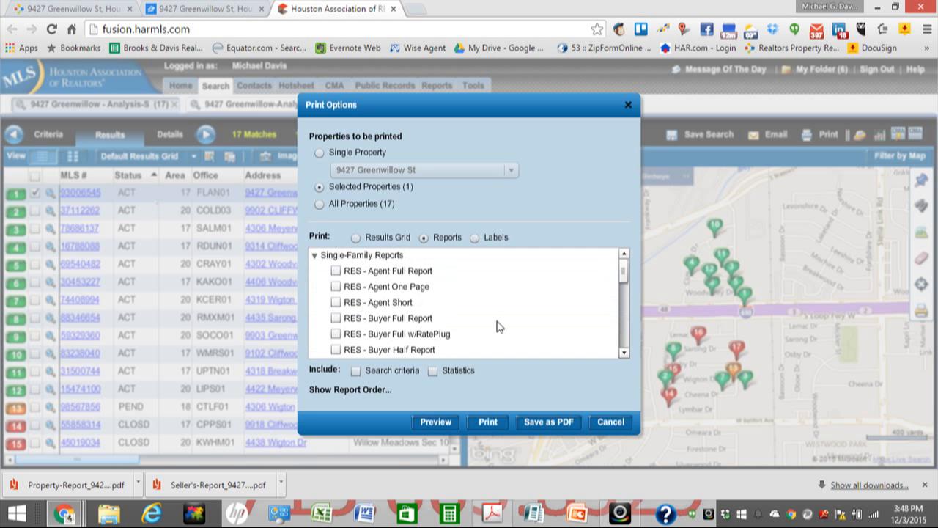
pyautogui.scroll(-5, 496, 326)
pyautogui.scroll(2, 450, 312)
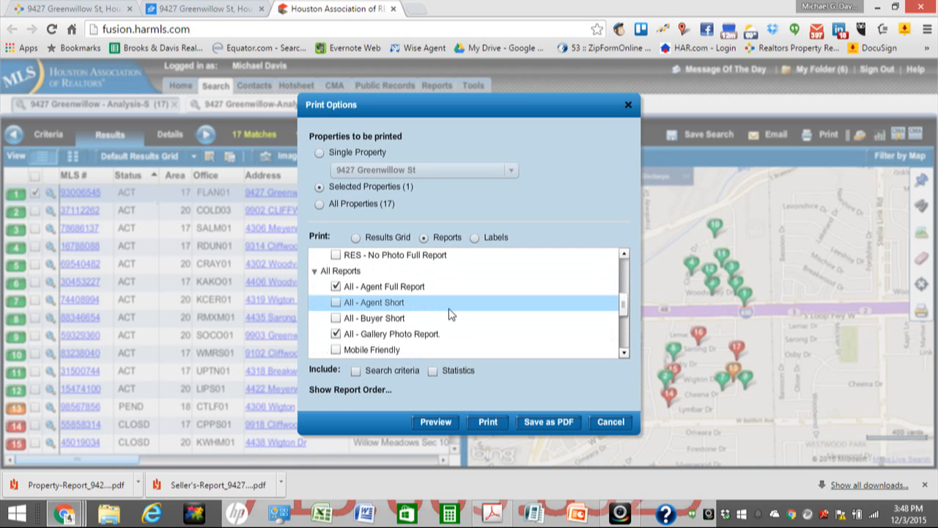
pyautogui.scroll(-2, 450, 313)
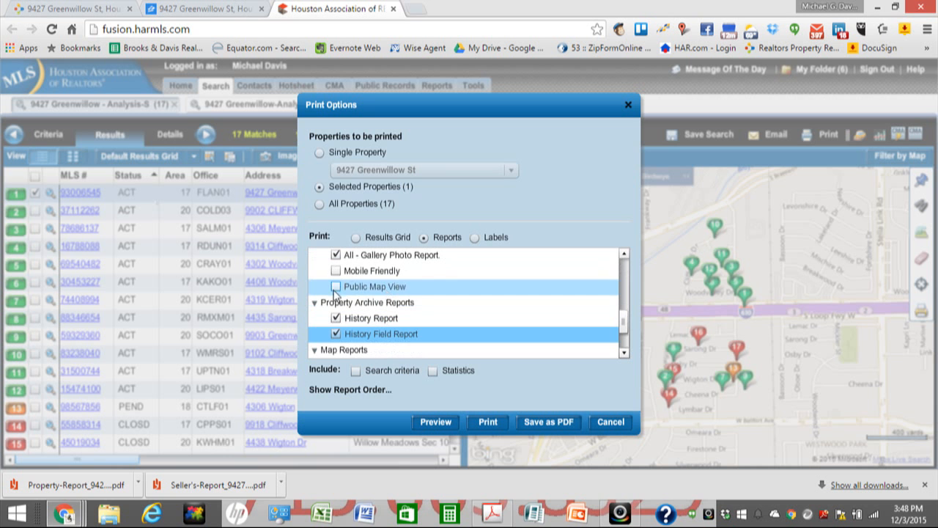
# Step: Include the Public Map View report and review the map and Quick CMA options
pyautogui.click(336, 288)
pyautogui.scroll(2, 463, 293)
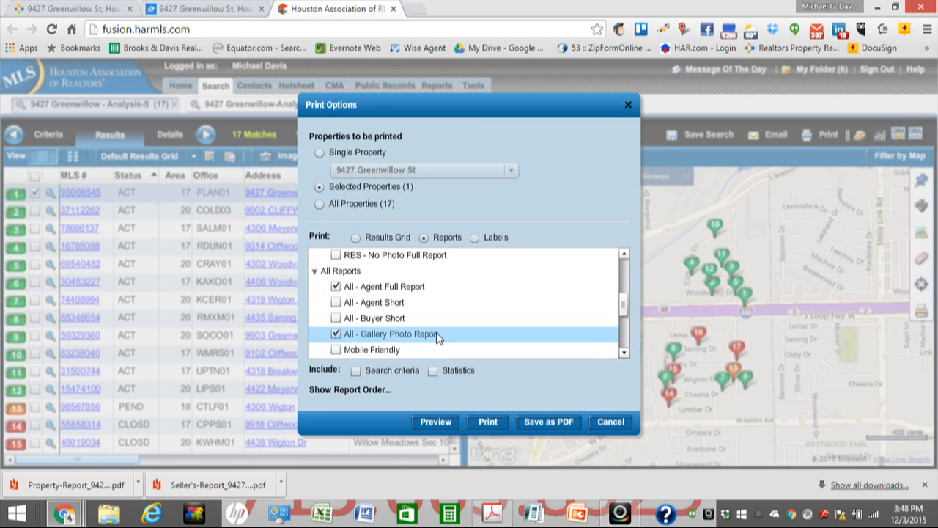
pyautogui.scroll(-4, 432, 327)
pyautogui.click(425, 307)
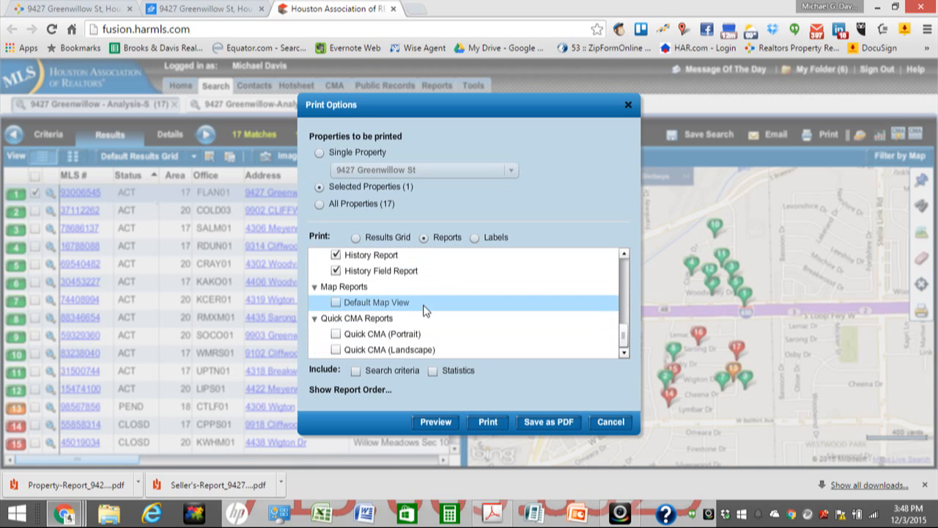
pyautogui.click(379, 337)
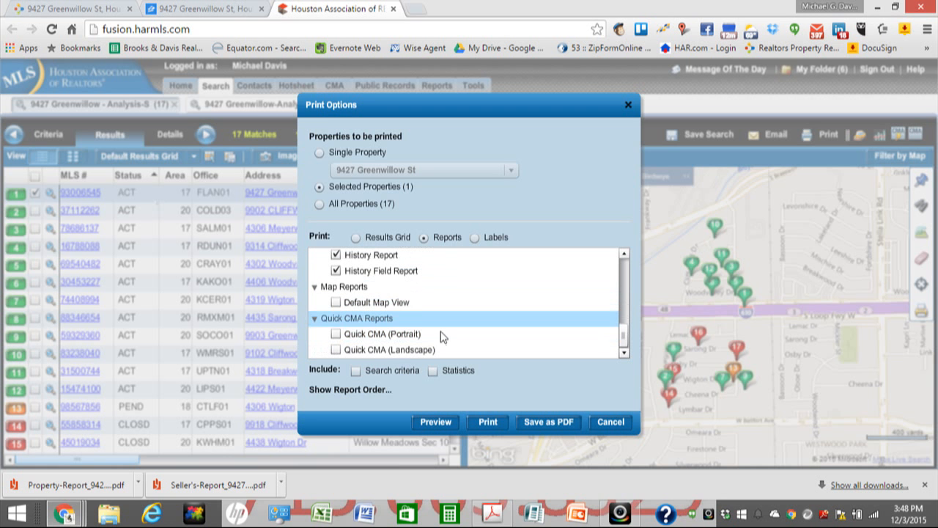
# Step: Save the selected reports as a Low-quality PDF named 'Active MLS Write-Up'
pyautogui.click(543, 424)
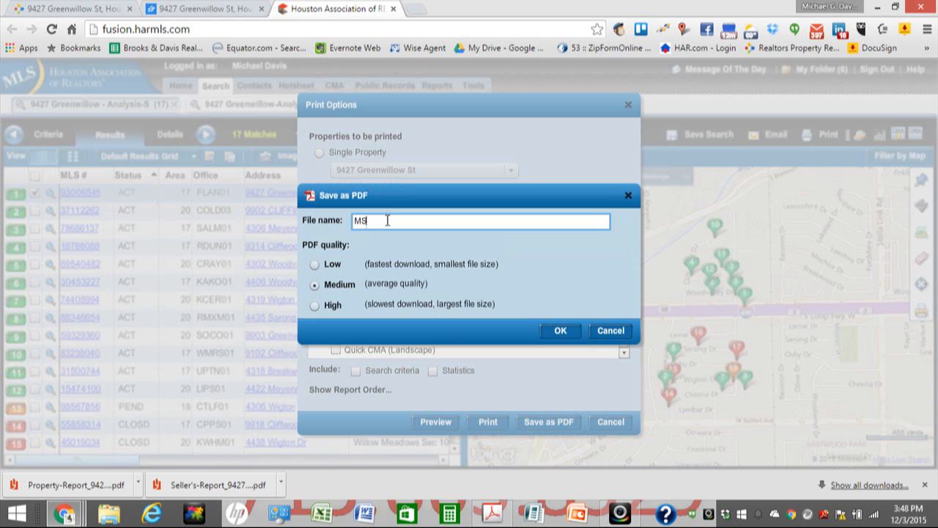
pyautogui.write('MLS Write-Up')
pyautogui.click(315, 264)
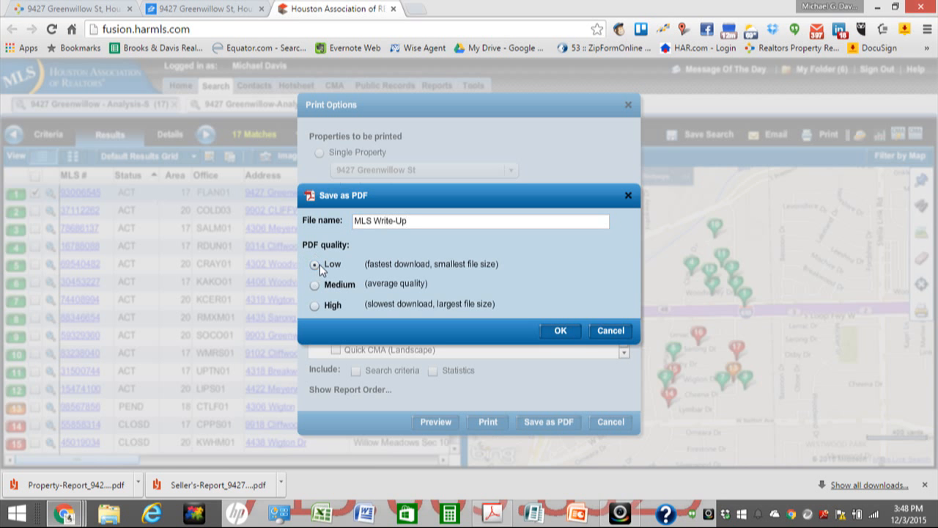
pyautogui.click(356, 221)
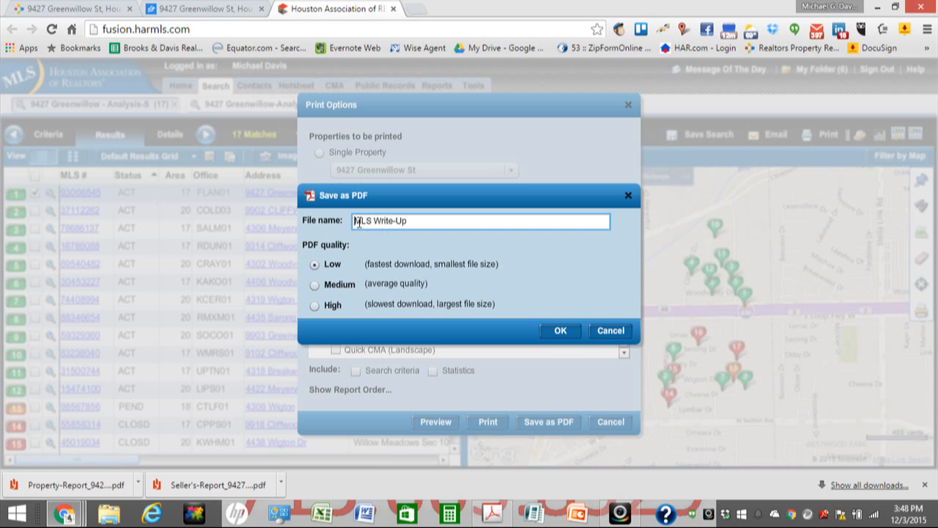
pyautogui.write('Active')
pyautogui.click(560, 334)
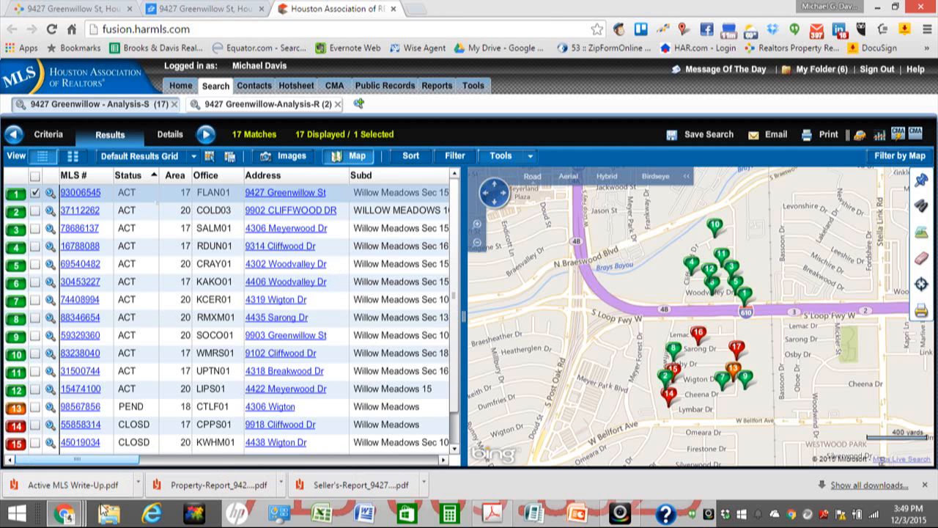
pyautogui.moveTo(82, 518)
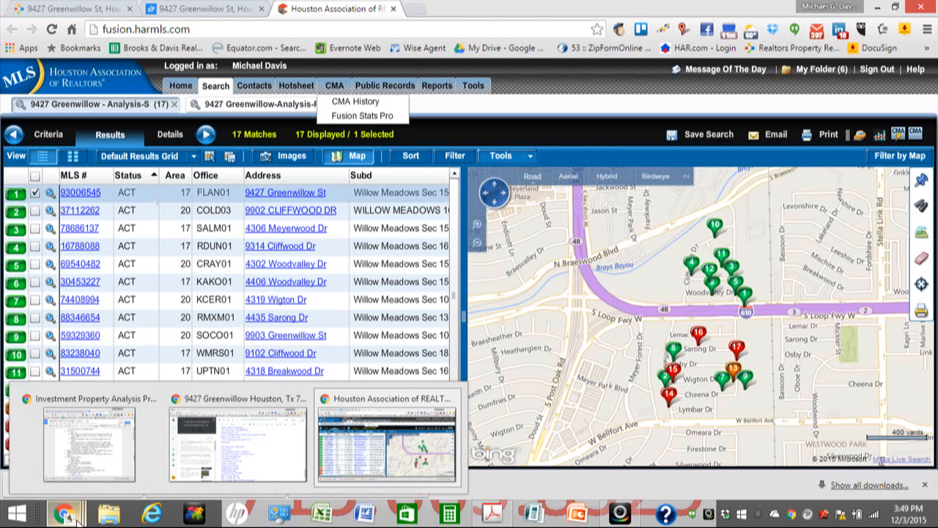
pyautogui.click(263, 442)
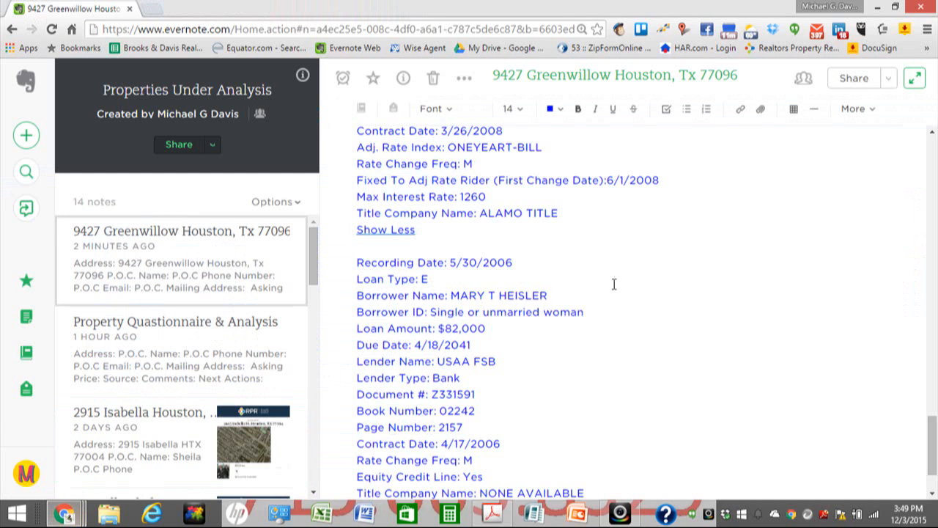
pyautogui.scroll(-2, 749, 255)
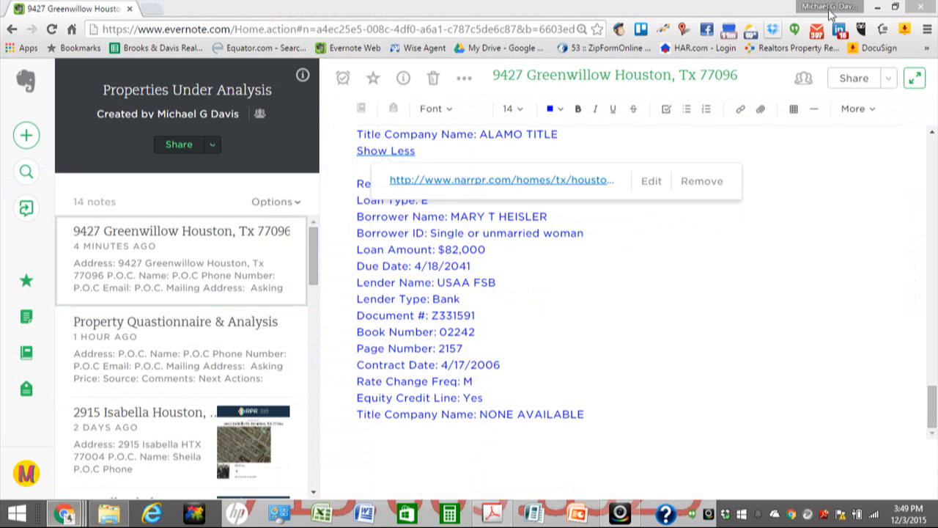
pyautogui.press('super+Right')
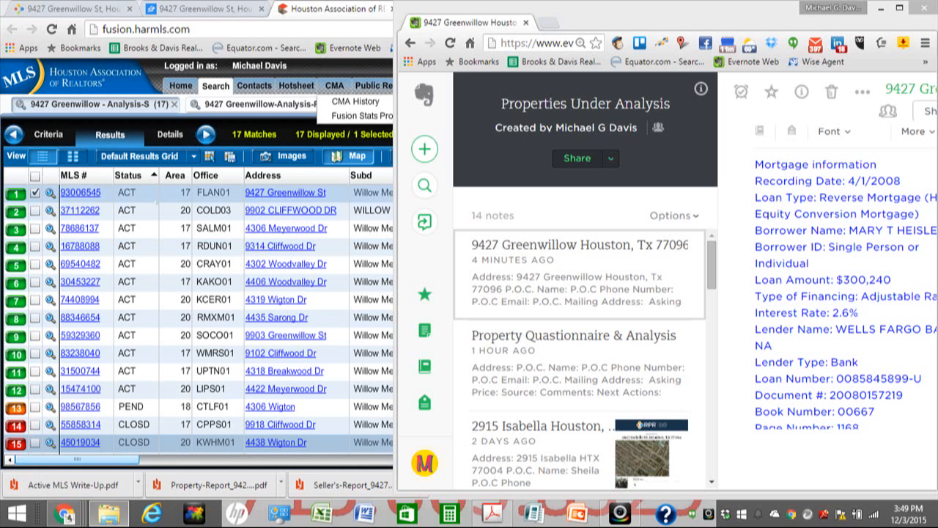
# Step: Resize This PC into a compact top-left window and open the Downloads folder
pyautogui.moveTo(937, 209); pyautogui.dragTo(465, 123)
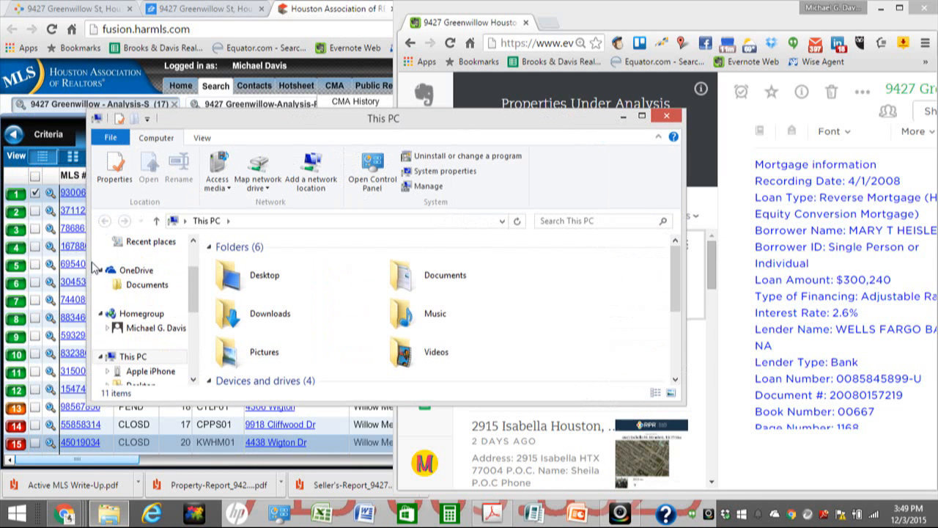
pyautogui.moveTo(89, 260); pyautogui.dragTo(364, 259)
pyautogui.moveTo(555, 126); pyautogui.dragTo(256, 29)
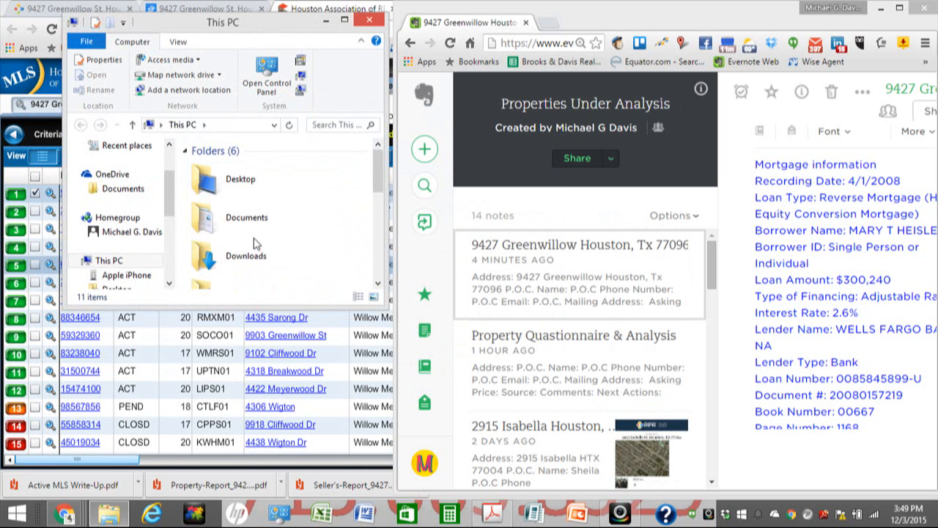
pyautogui.click(253, 266)
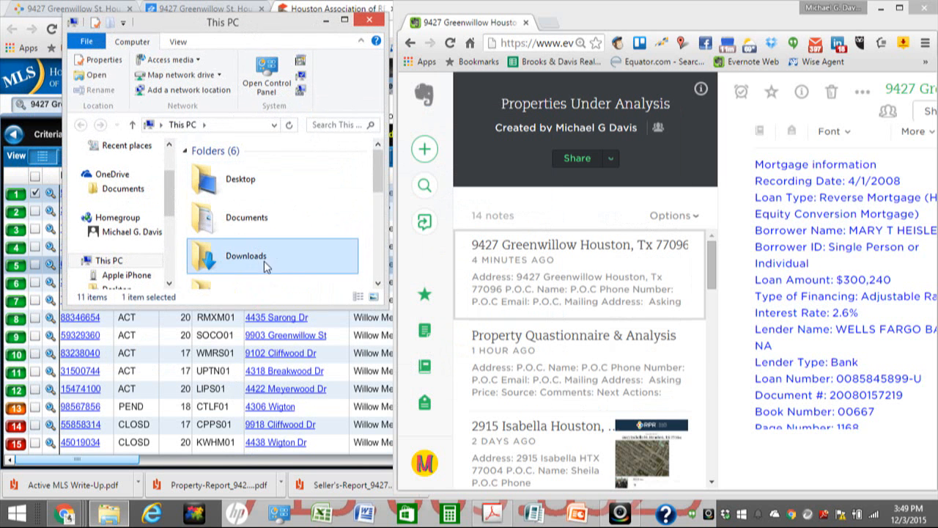
pyautogui.moveTo(315, 303); pyautogui.dragTo(309, 495)
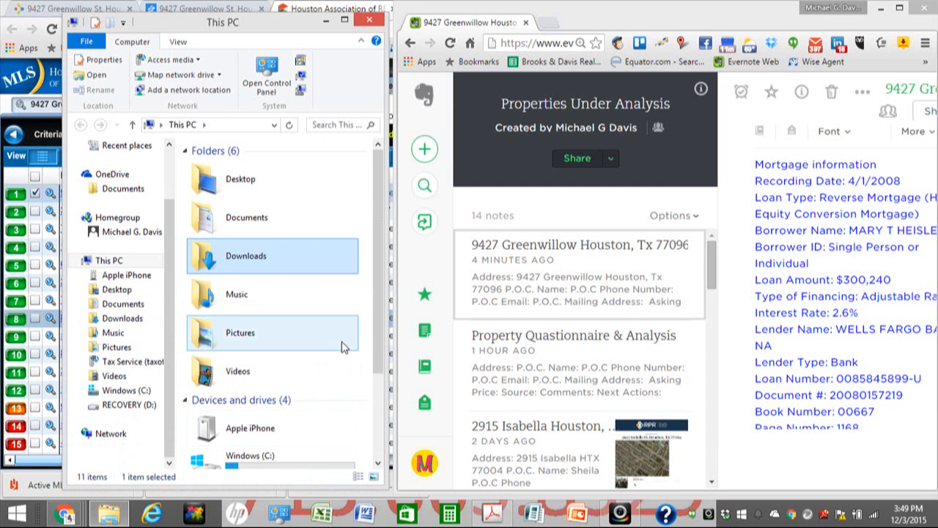
pyautogui.doubleClick(209, 269)
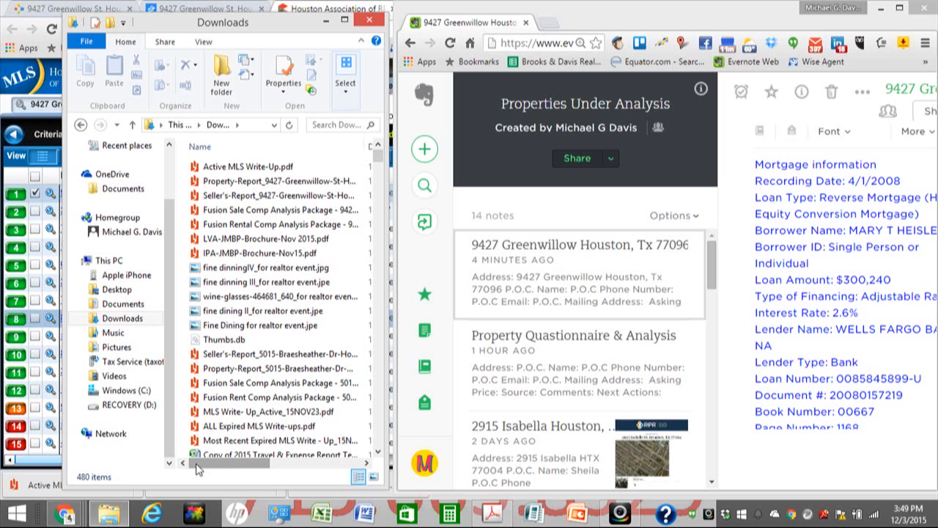
pyautogui.click(310, 225)
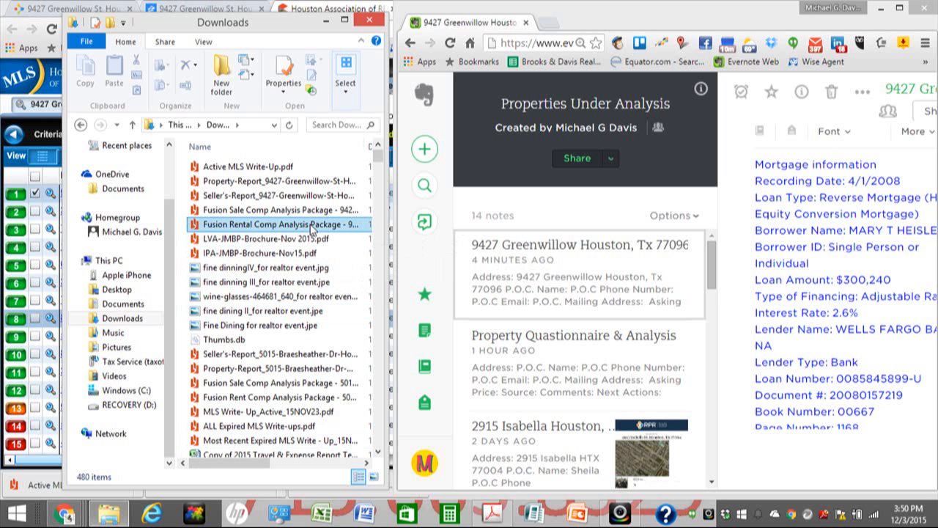
pyautogui.keyDown('ctrl'); pyautogui.click(289, 210); pyautogui.keyUp('ctrl')
pyautogui.keyDown('ctrl'); pyautogui.click(269, 198); pyautogui.keyUp('ctrl')
pyautogui.keyDown('ctrl'); pyautogui.click(257, 181); pyautogui.keyUp('ctrl')
pyautogui.keyDown('ctrl'); pyautogui.click(255, 168); pyautogui.keyUp('ctrl')
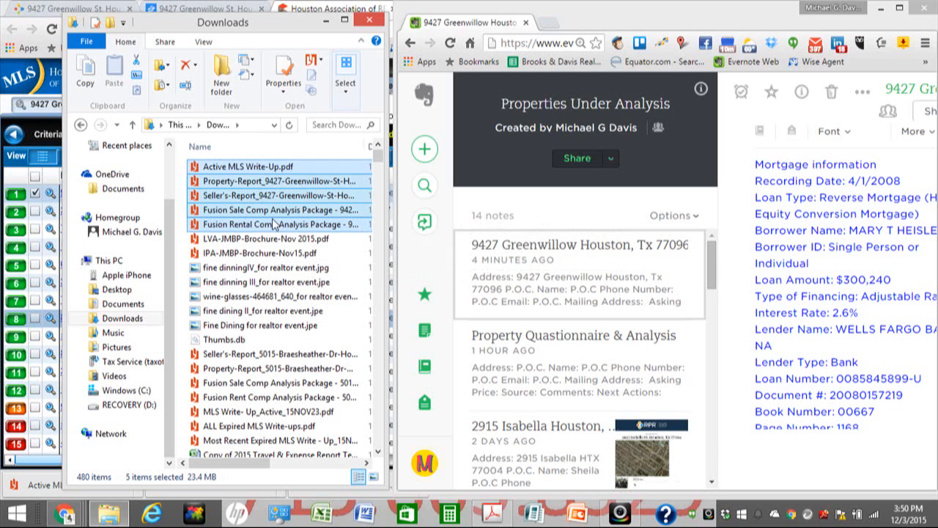
pyautogui.moveTo(478, 246); pyautogui.dragTo(864, 340)
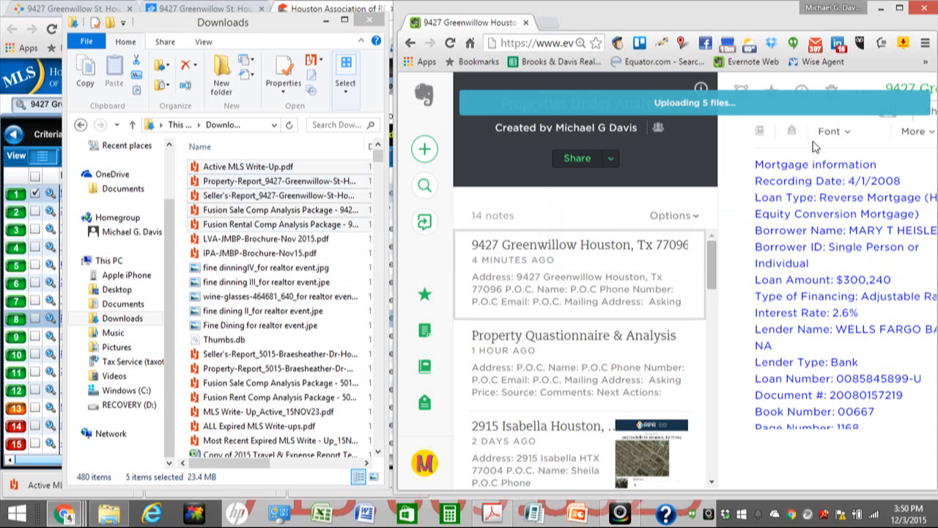
pyautogui.moveTo(738, 20); pyautogui.dragTo(587, 19)
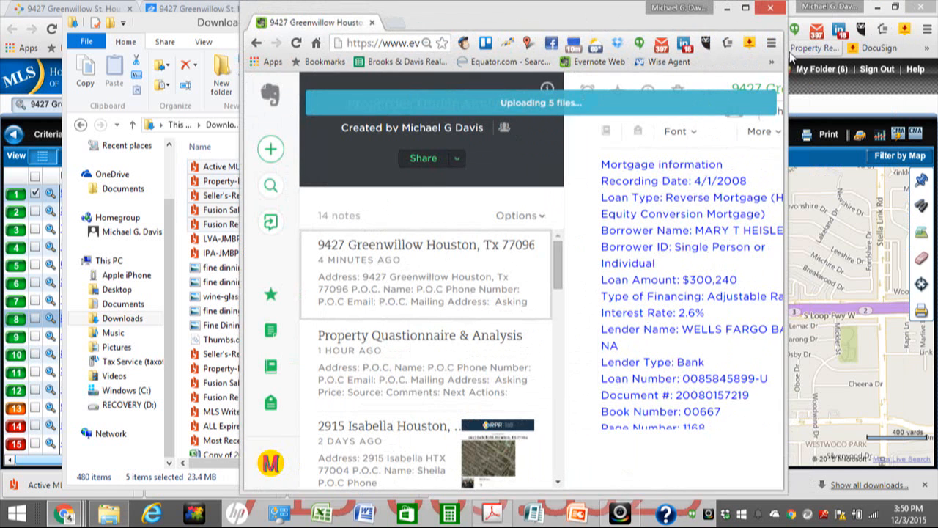
# Step: Widen the Evernote window and place the cursor after 'Googled Search' while uploads finish
pyautogui.moveTo(783, 51); pyautogui.dragTo(929, 55)
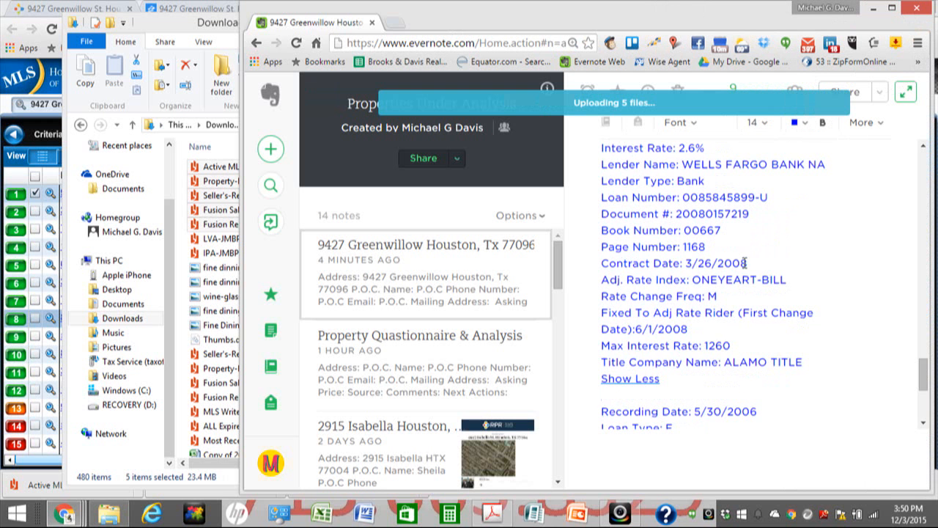
pyautogui.scroll(-3, 695, 313)
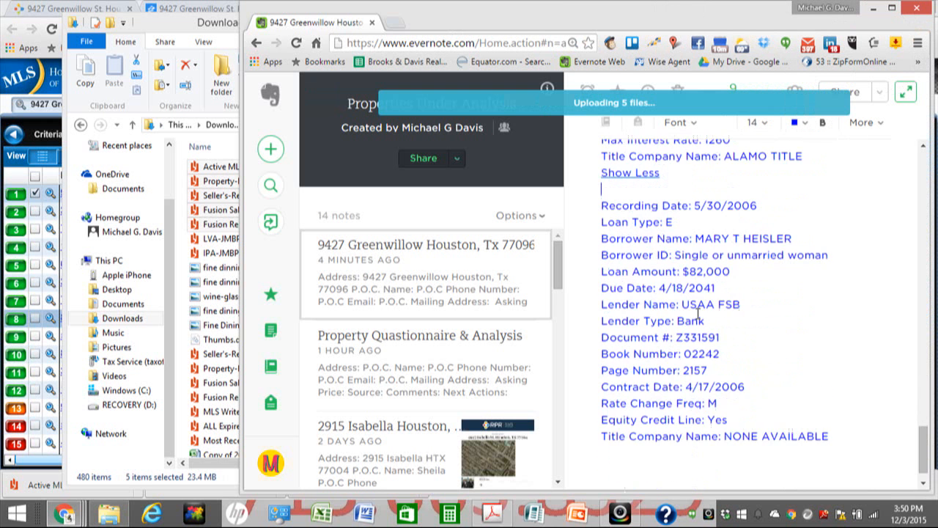
pyautogui.scroll(10, 702, 317)
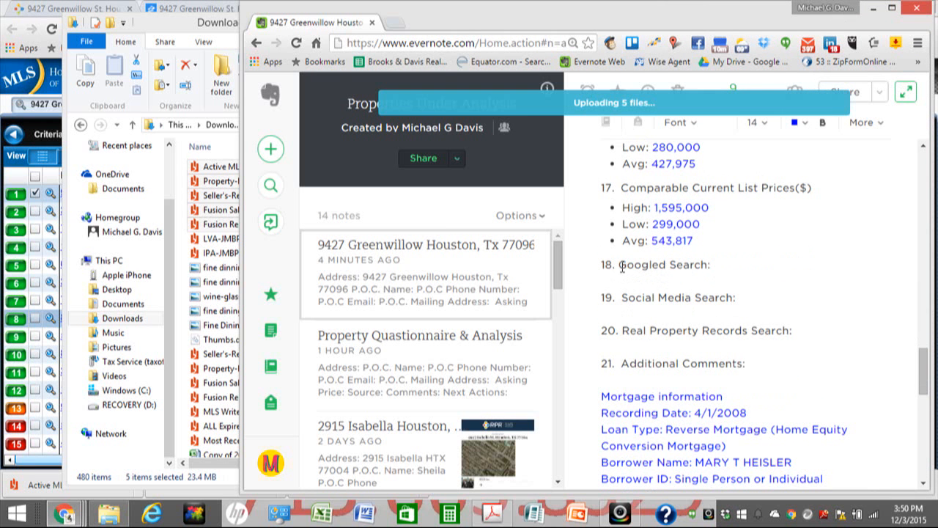
pyautogui.click(714, 268)
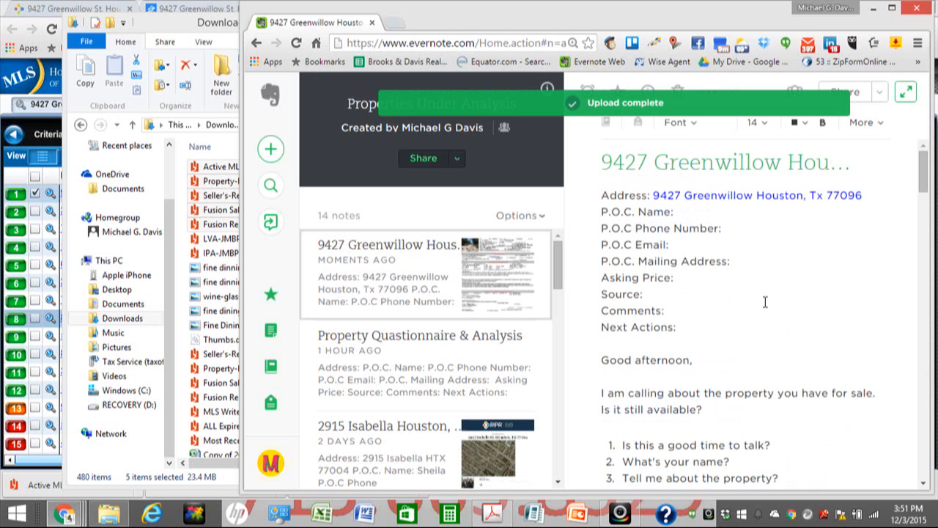
pyautogui.scroll(-6, 765, 302)
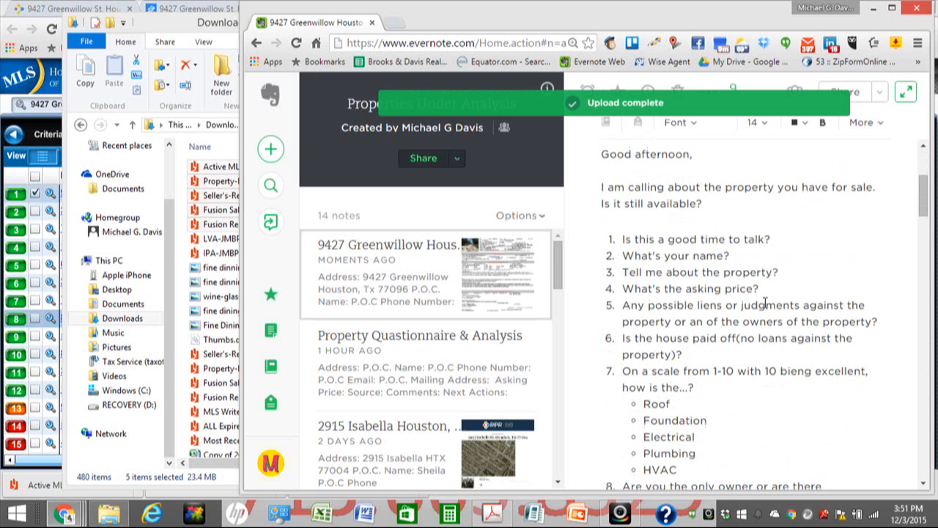
pyautogui.scroll(-10, 765, 302)
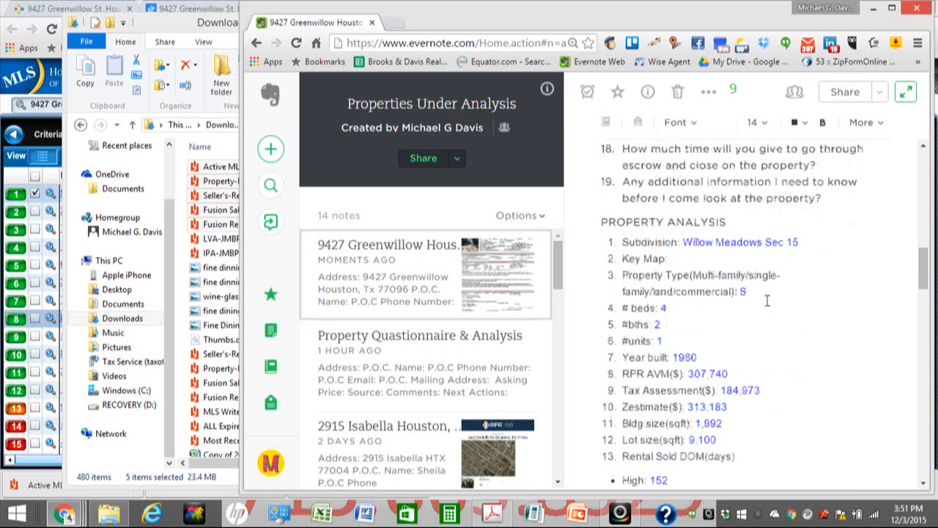
pyautogui.scroll(-8, 766, 301)
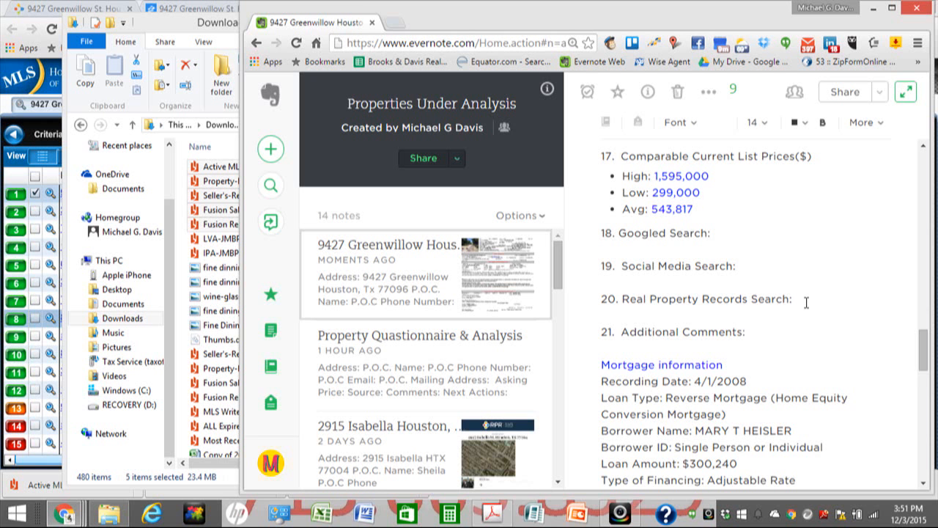
pyautogui.scroll(-1, 771, 336)
pyautogui.scroll(-4, 772, 336)
pyautogui.scroll(2, 772, 336)
pyautogui.scroll(-7, 772, 337)
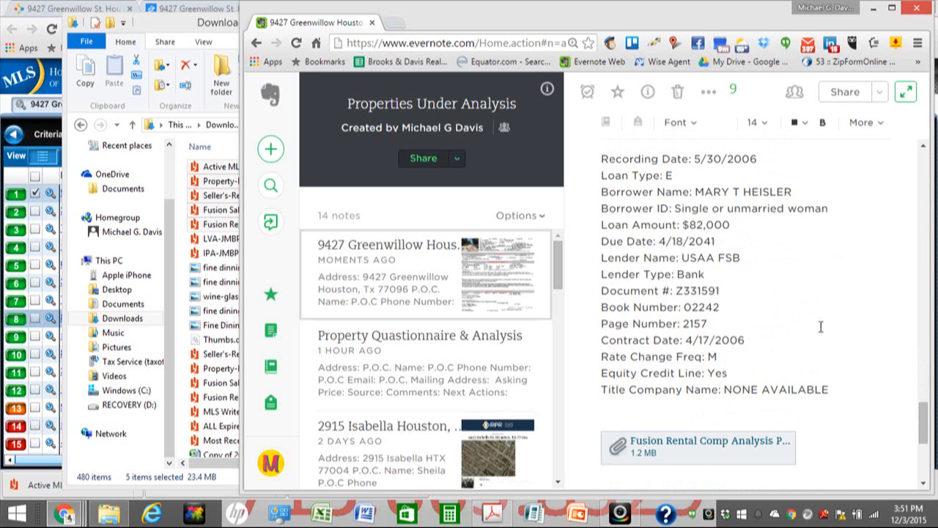
pyautogui.scroll(-4, 821, 324)
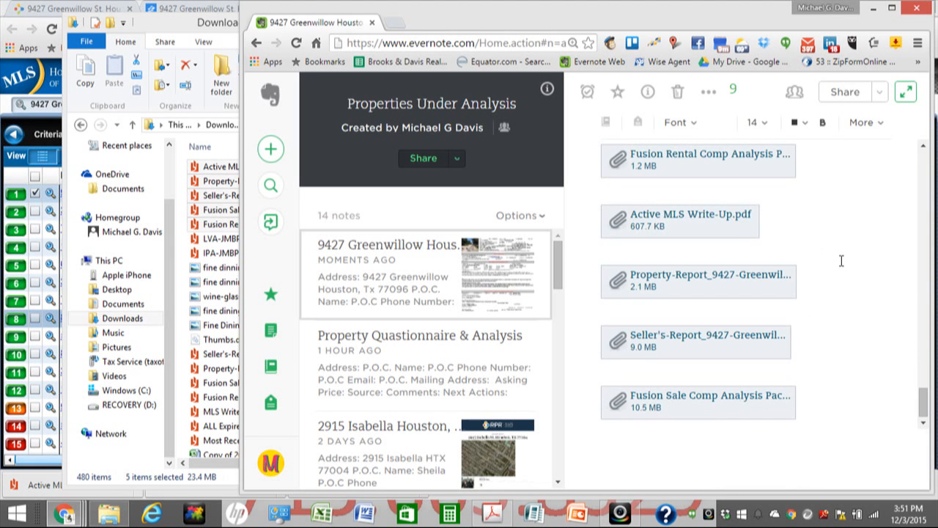
pyautogui.scroll(2, 842, 261)
pyautogui.scroll(2, 846, 265)
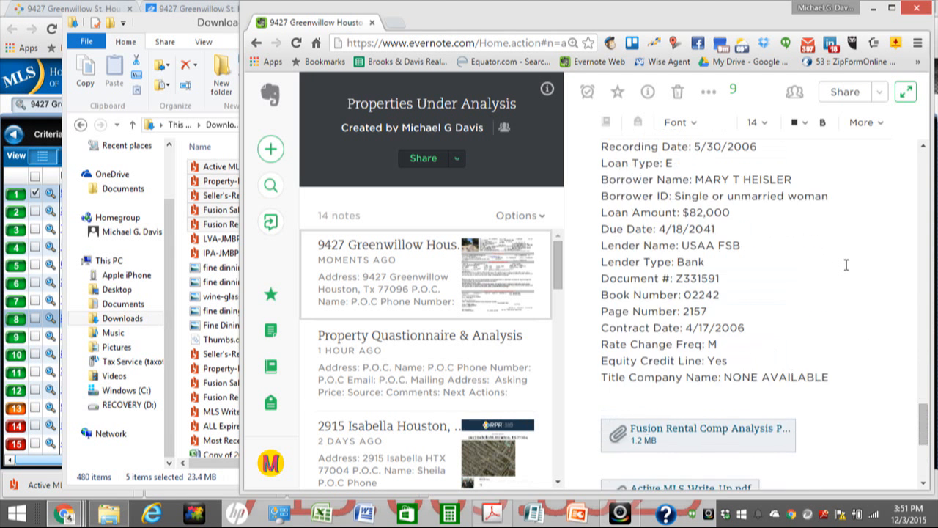
pyautogui.scroll(2, 845, 264)
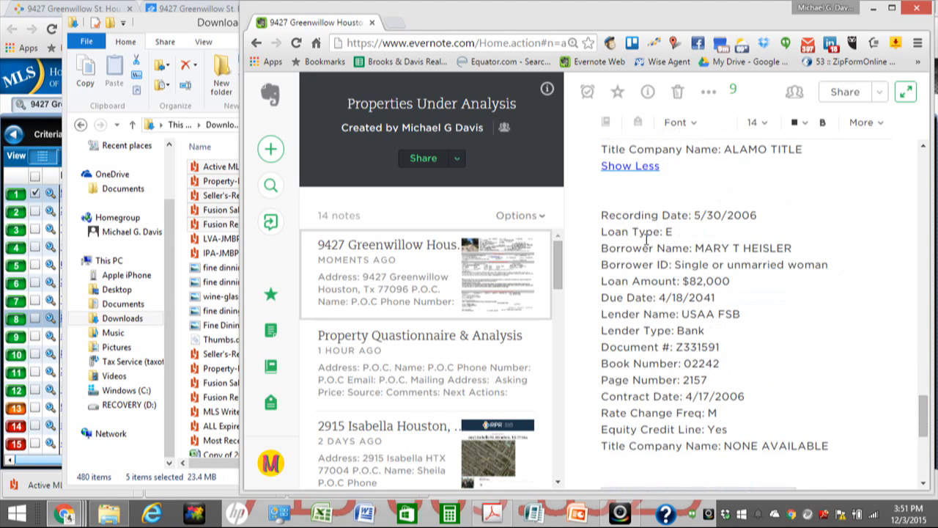
pyautogui.scroll(6, 647, 239)
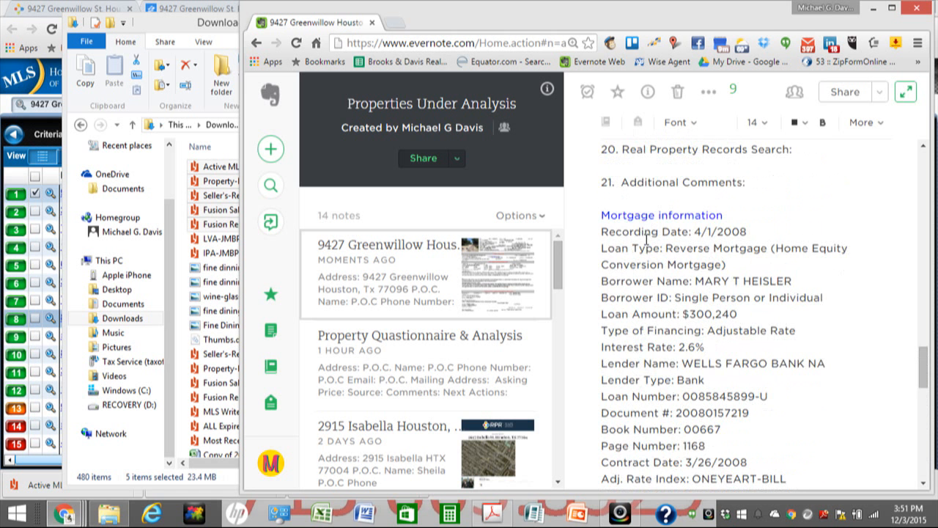
pyautogui.scroll(5, 646, 238)
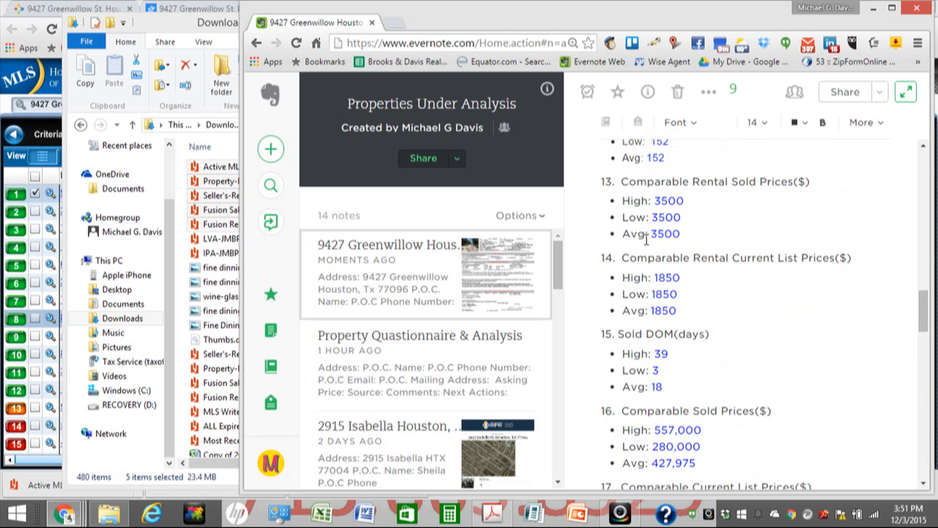
pyautogui.scroll(5, 647, 239)
pyautogui.scroll(1, 646, 239)
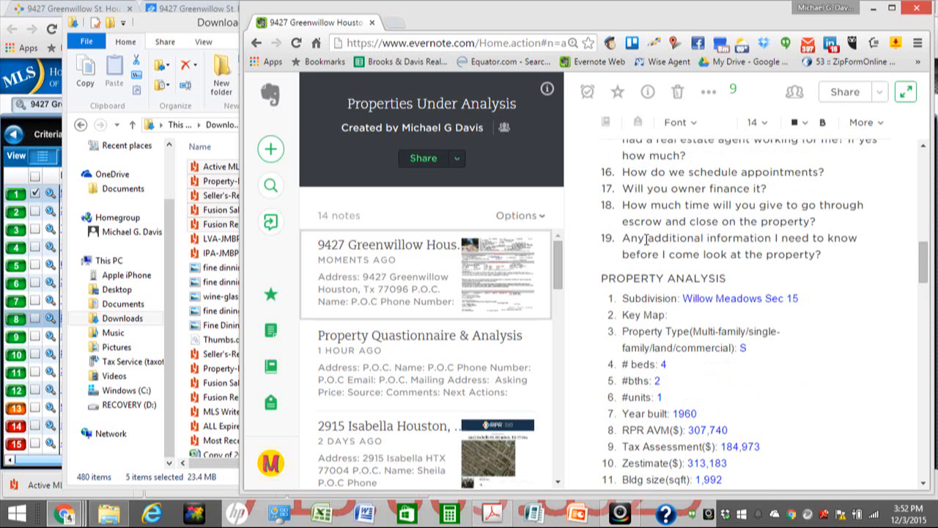
pyautogui.scroll(10, 646, 238)
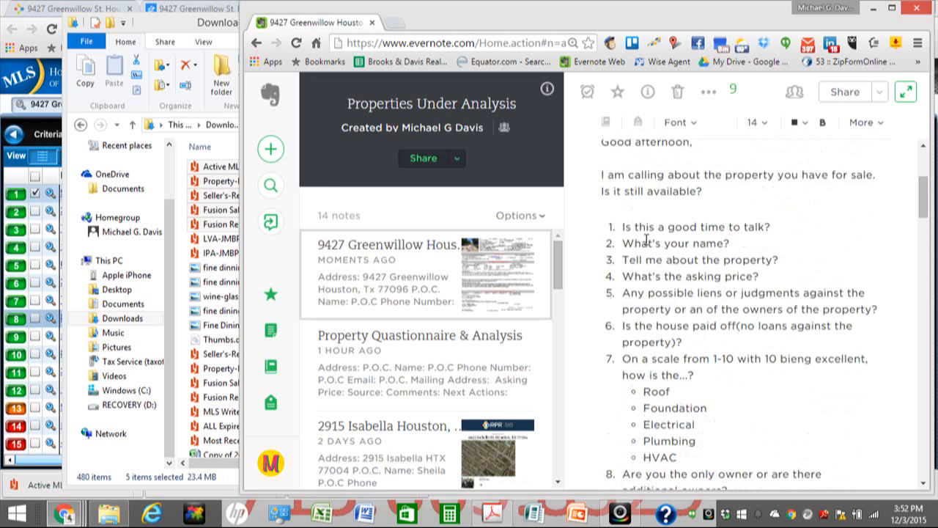
pyautogui.scroll(2, 646, 239)
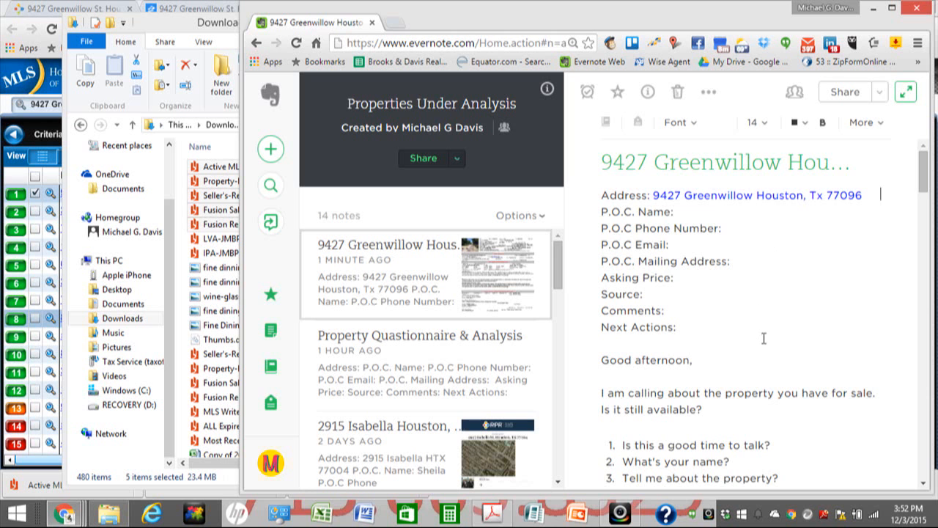
pyautogui.scroll(-1, 757, 318)
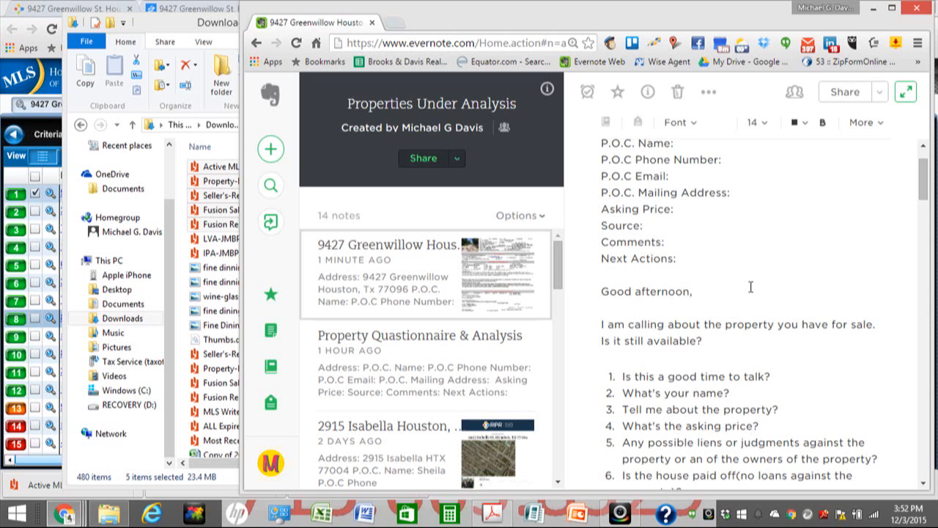
pyautogui.scroll(1, 751, 286)
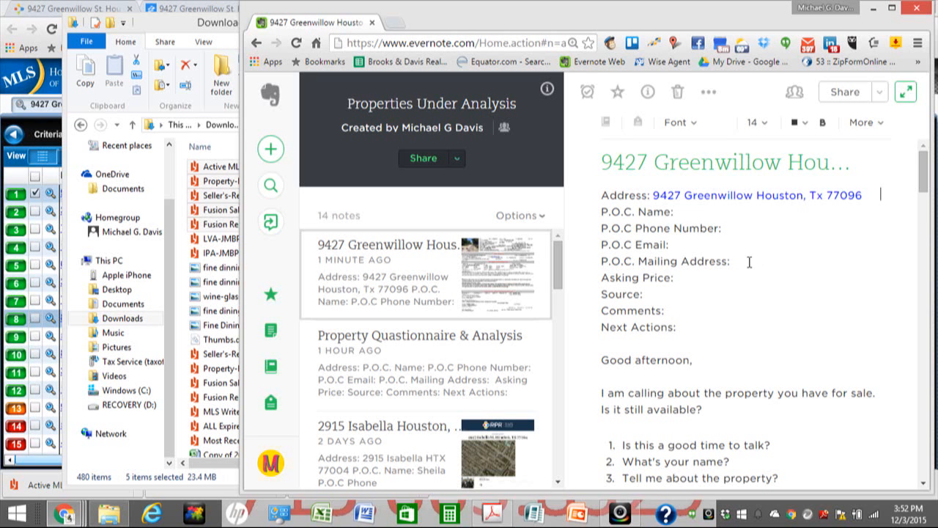
pyautogui.scroll(-1, 749, 261)
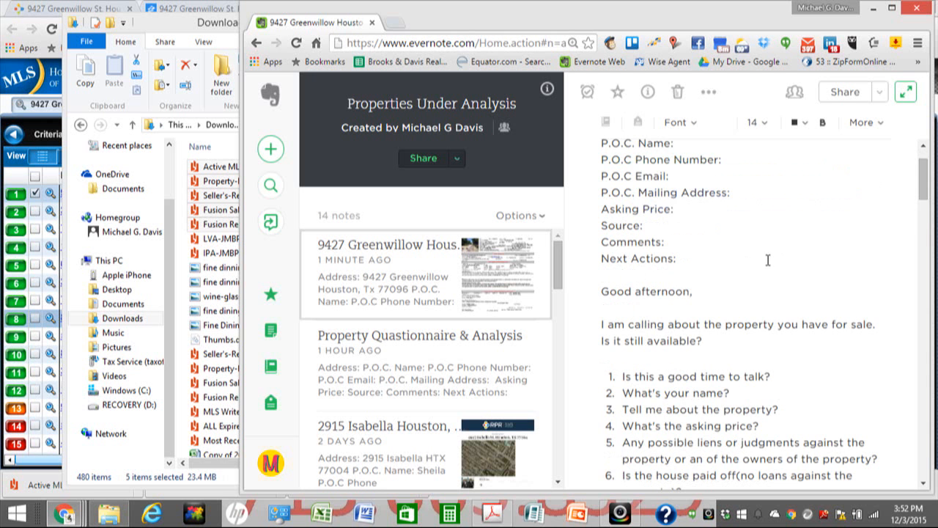
pyautogui.scroll(-3, 768, 260)
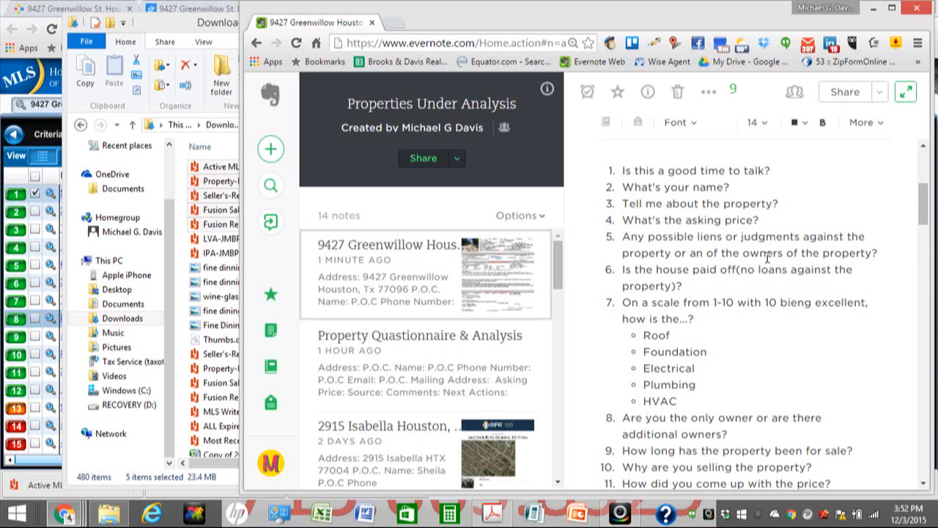
pyautogui.scroll(-3, 767, 257)
pyautogui.scroll(6, 767, 256)
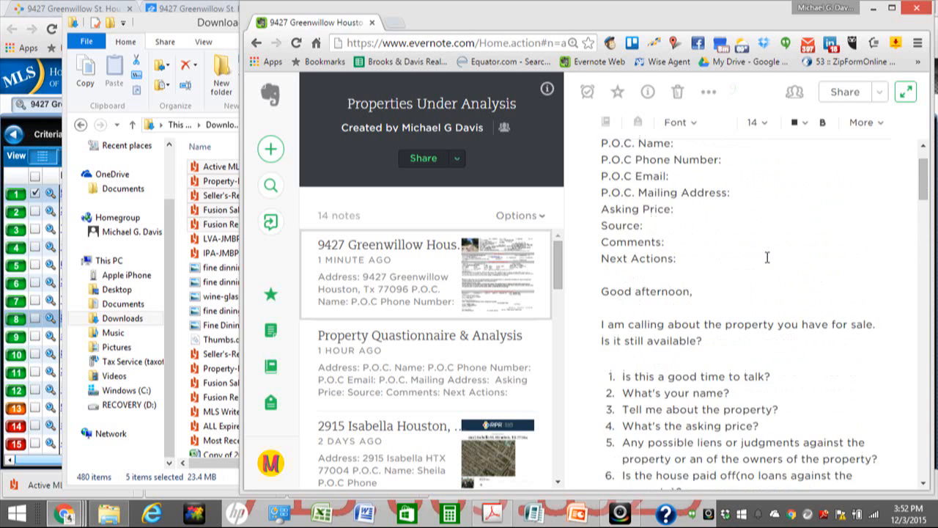
pyautogui.scroll(1, 768, 257)
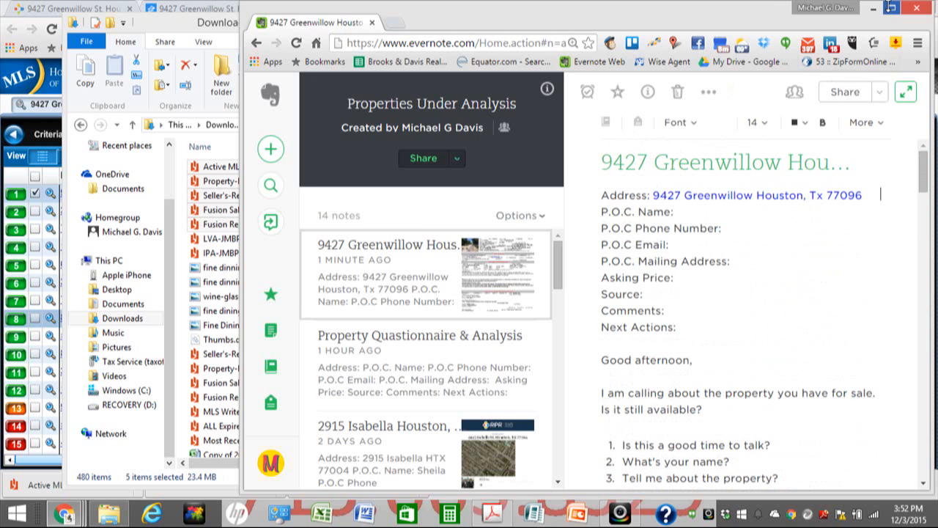
# Step: Maximize the browser and scroll the note down to the 2008 and 2006 mortgage records
pyautogui.click(892, 8)
pyautogui.scroll(-1, 615, 214)
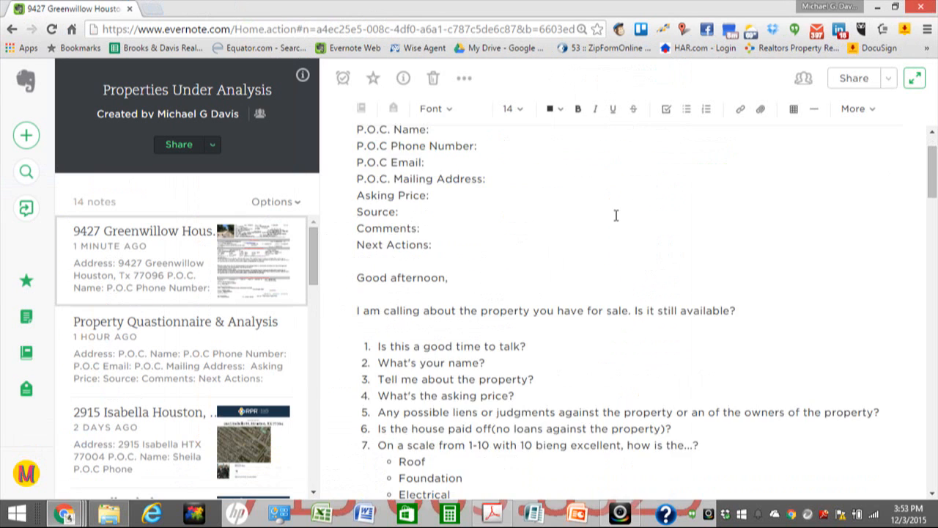
pyautogui.scroll(-3, 613, 214)
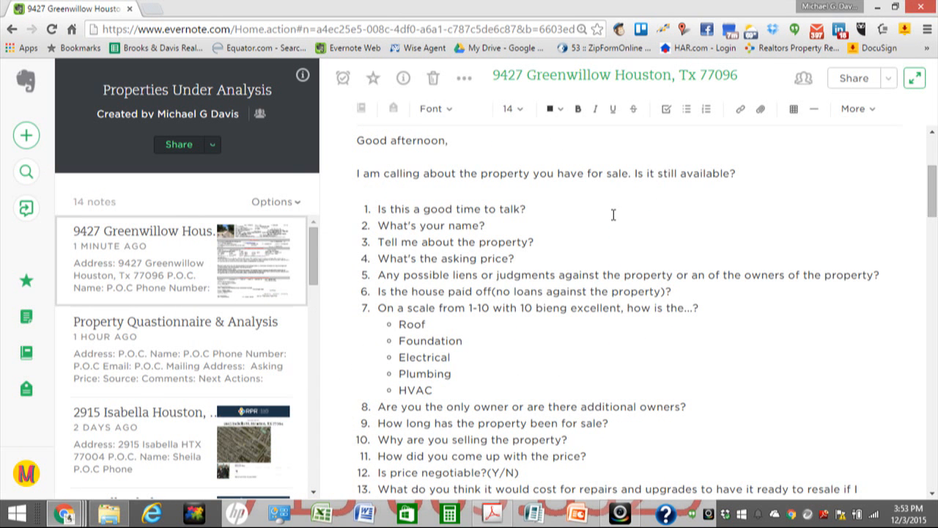
pyautogui.scroll(-1, 590, 251)
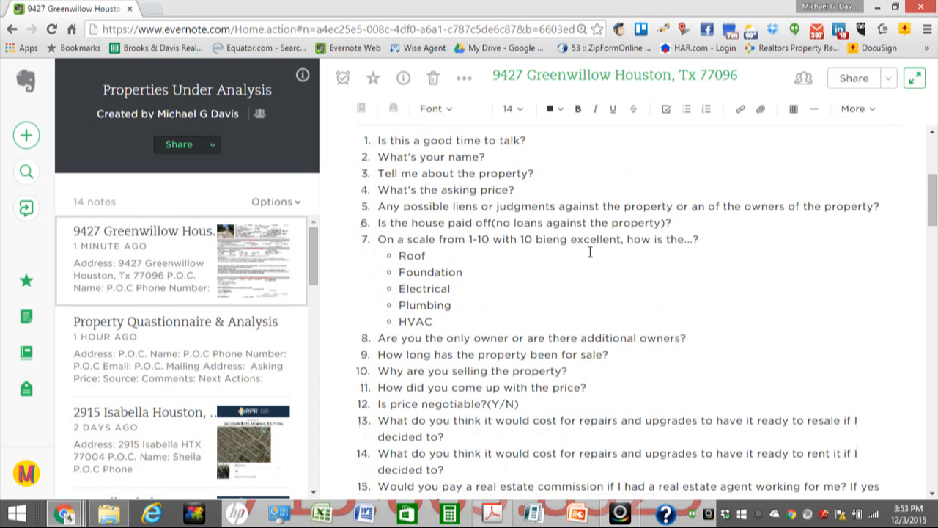
pyautogui.scroll(2, 607, 252)
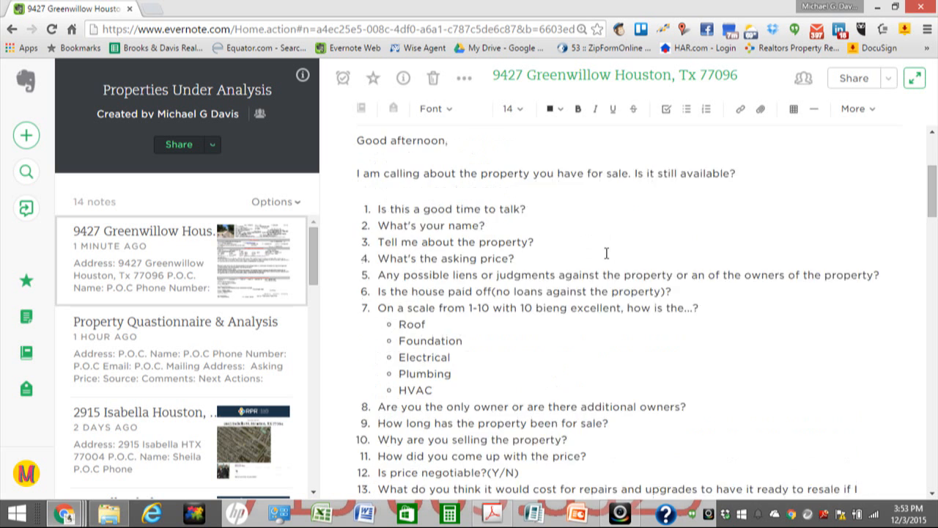
pyautogui.scroll(-1, 568, 264)
pyautogui.scroll(-1, 574, 233)
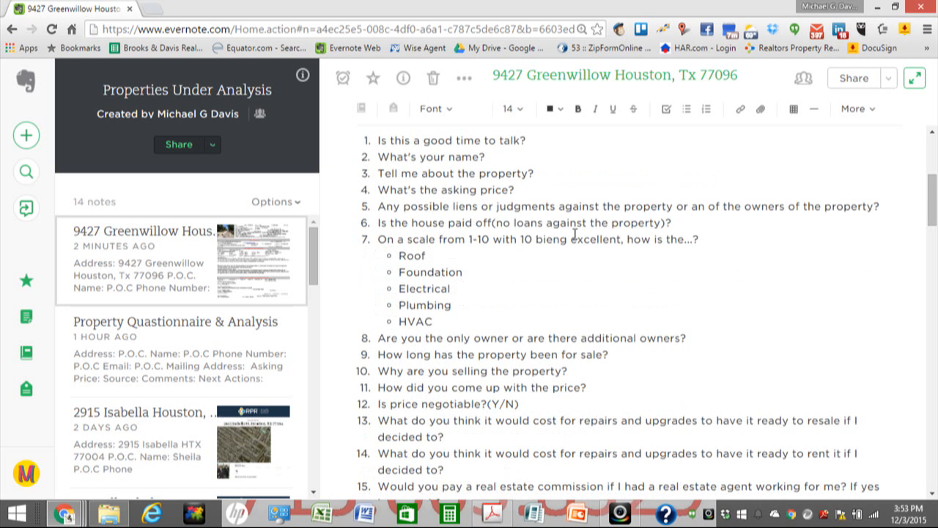
pyautogui.scroll(-5, 575, 233)
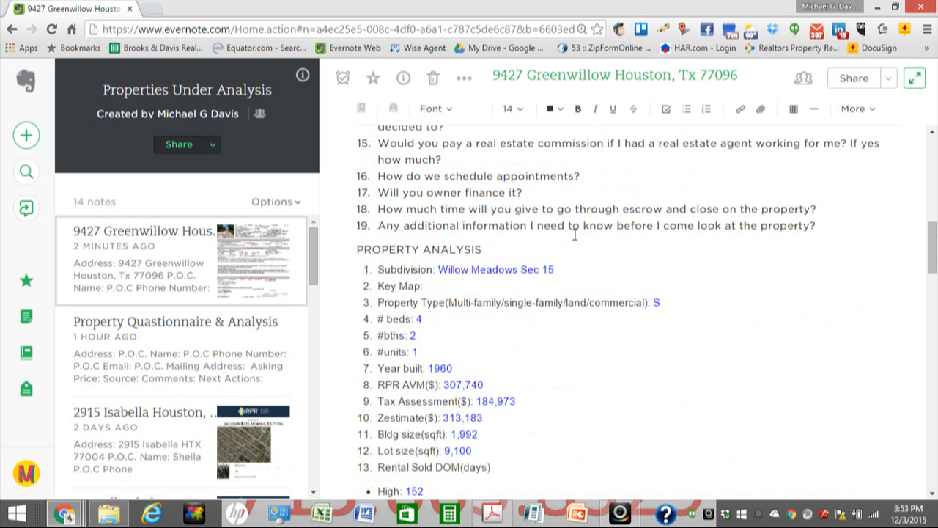
pyautogui.scroll(-4, 574, 233)
pyautogui.scroll(-7, 574, 234)
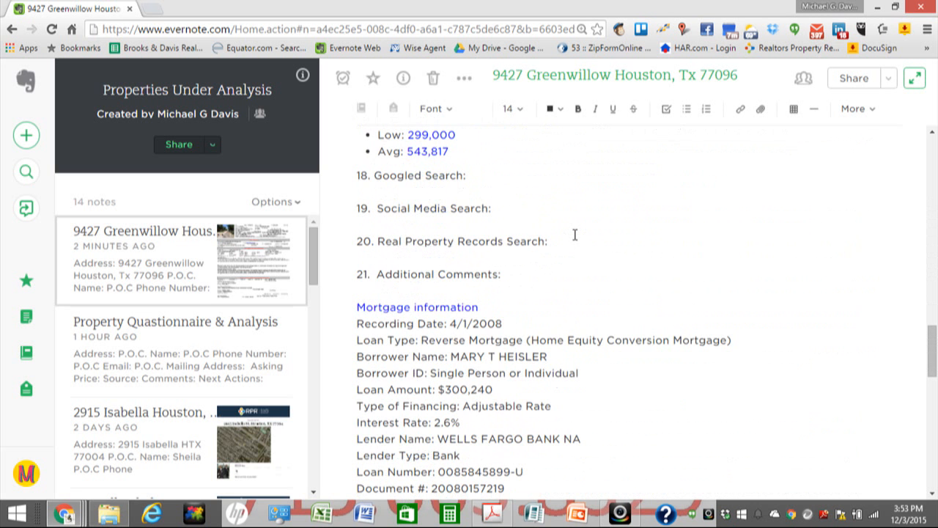
pyautogui.scroll(-1, 573, 240)
pyautogui.scroll(-2, 526, 246)
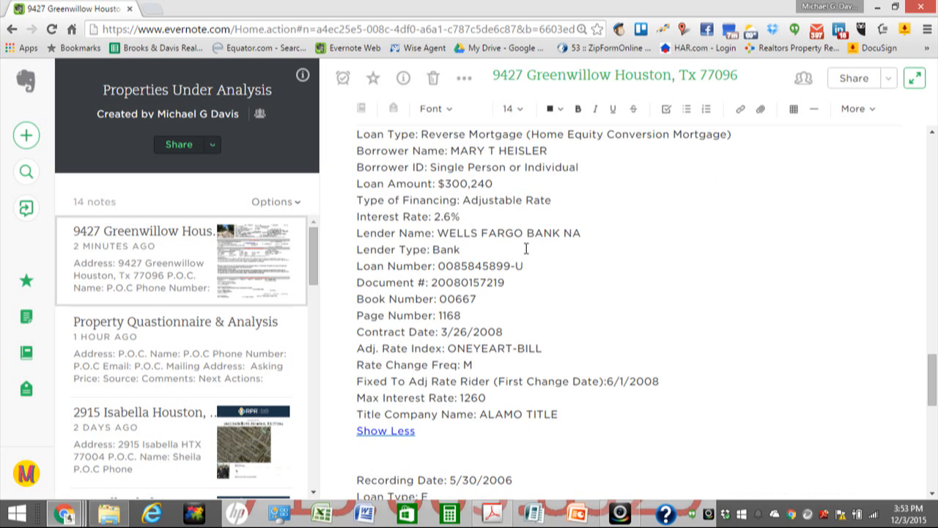
pyautogui.scroll(-2, 598, 223)
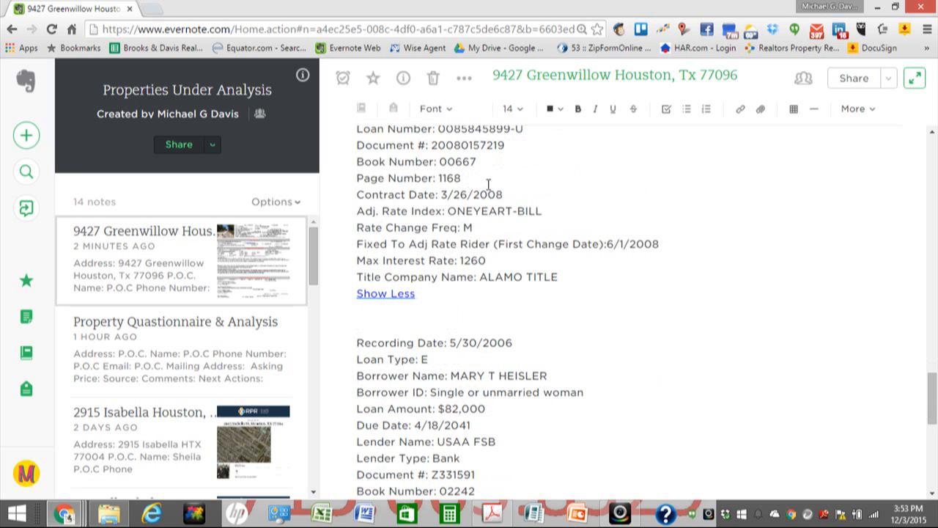